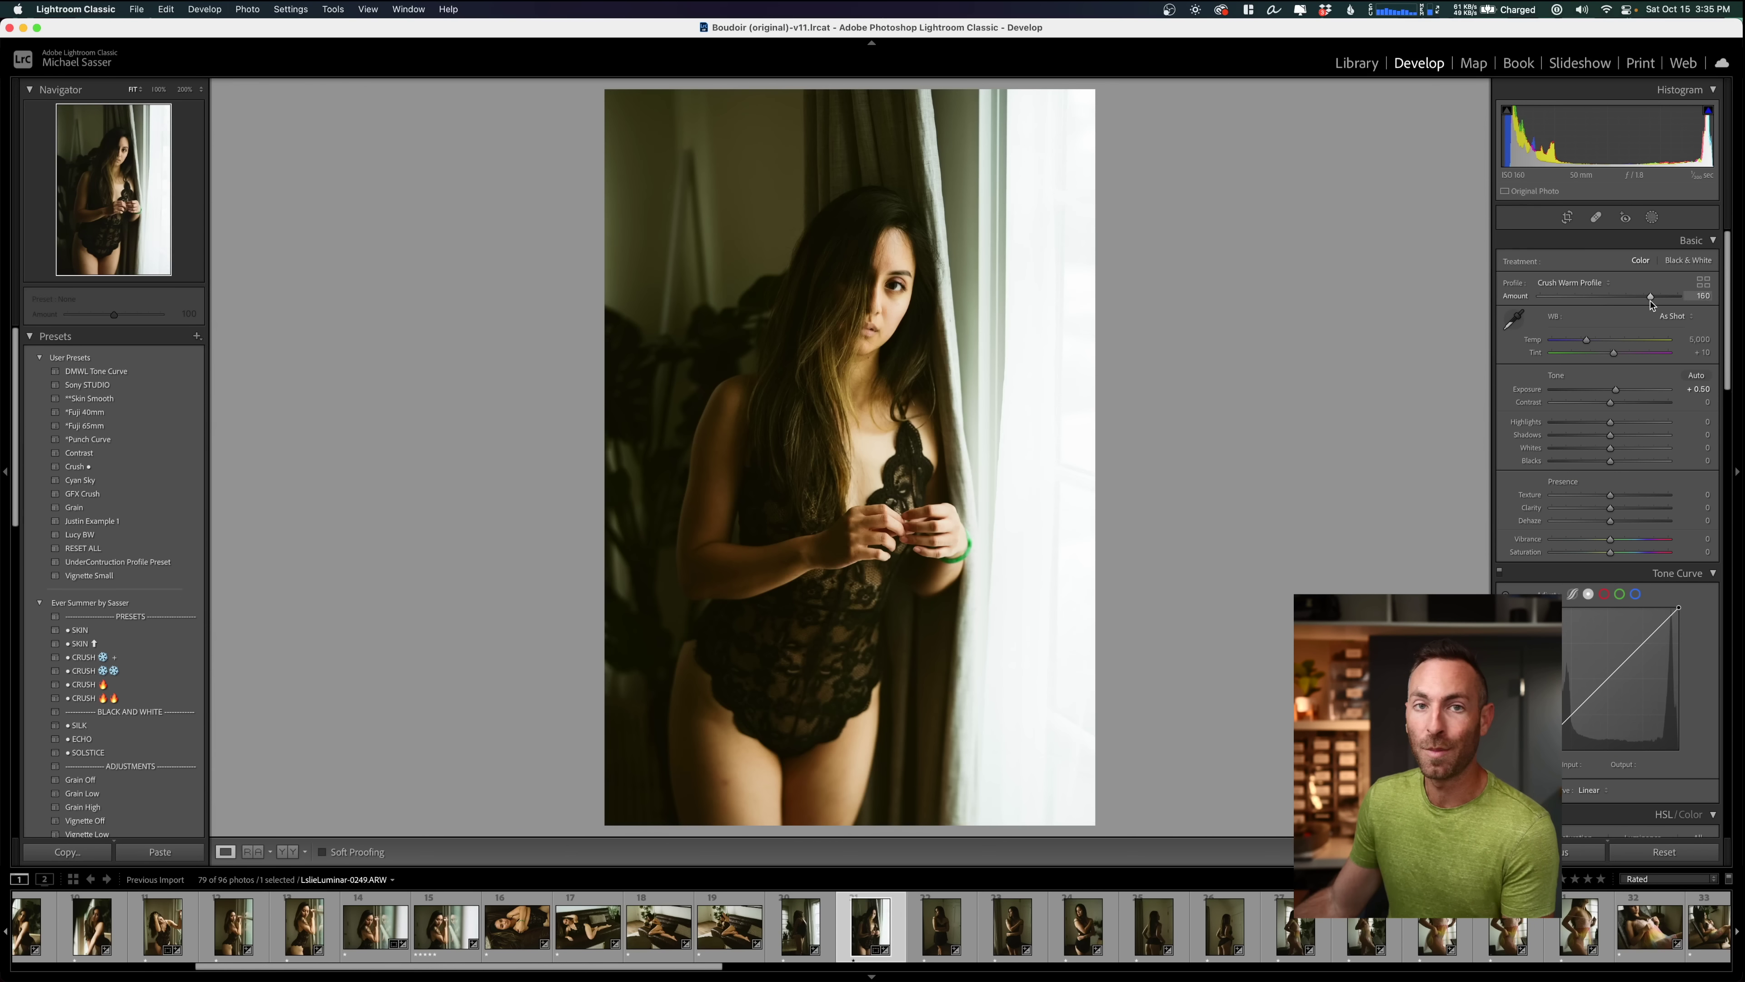
pyautogui.press('Right')
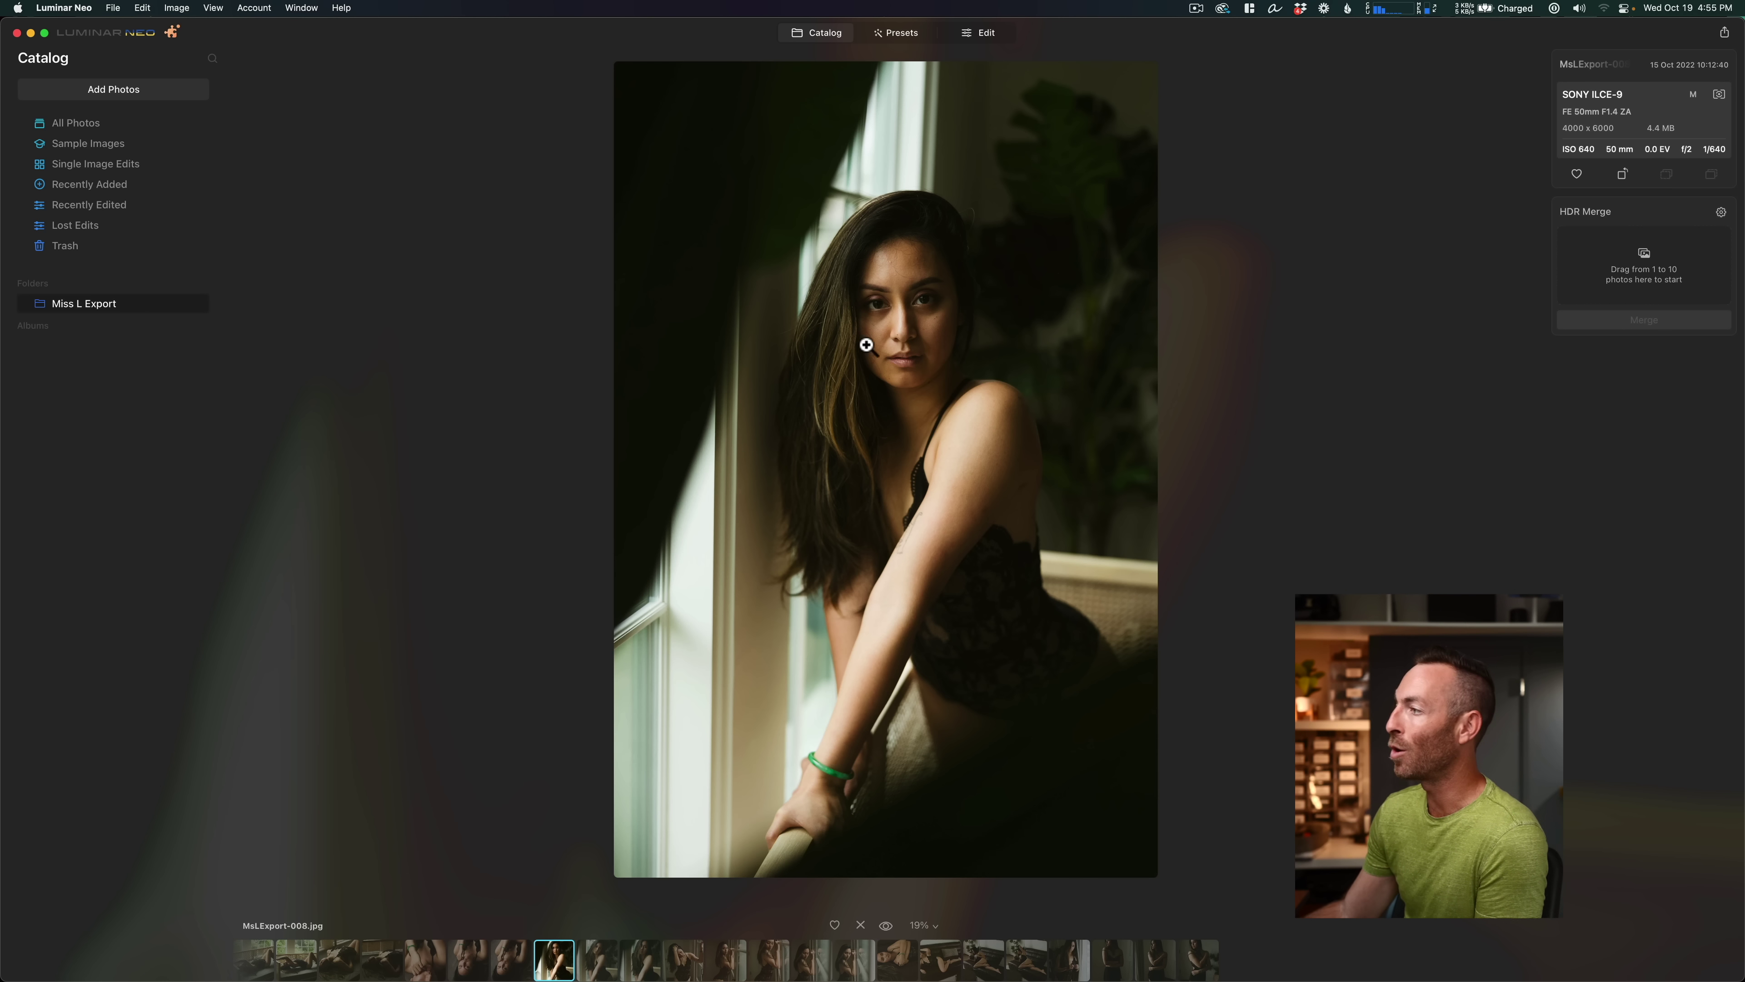
pyautogui.click(893, 308)
pyautogui.moveTo(896, 382); pyautogui.dragTo(839, 448)
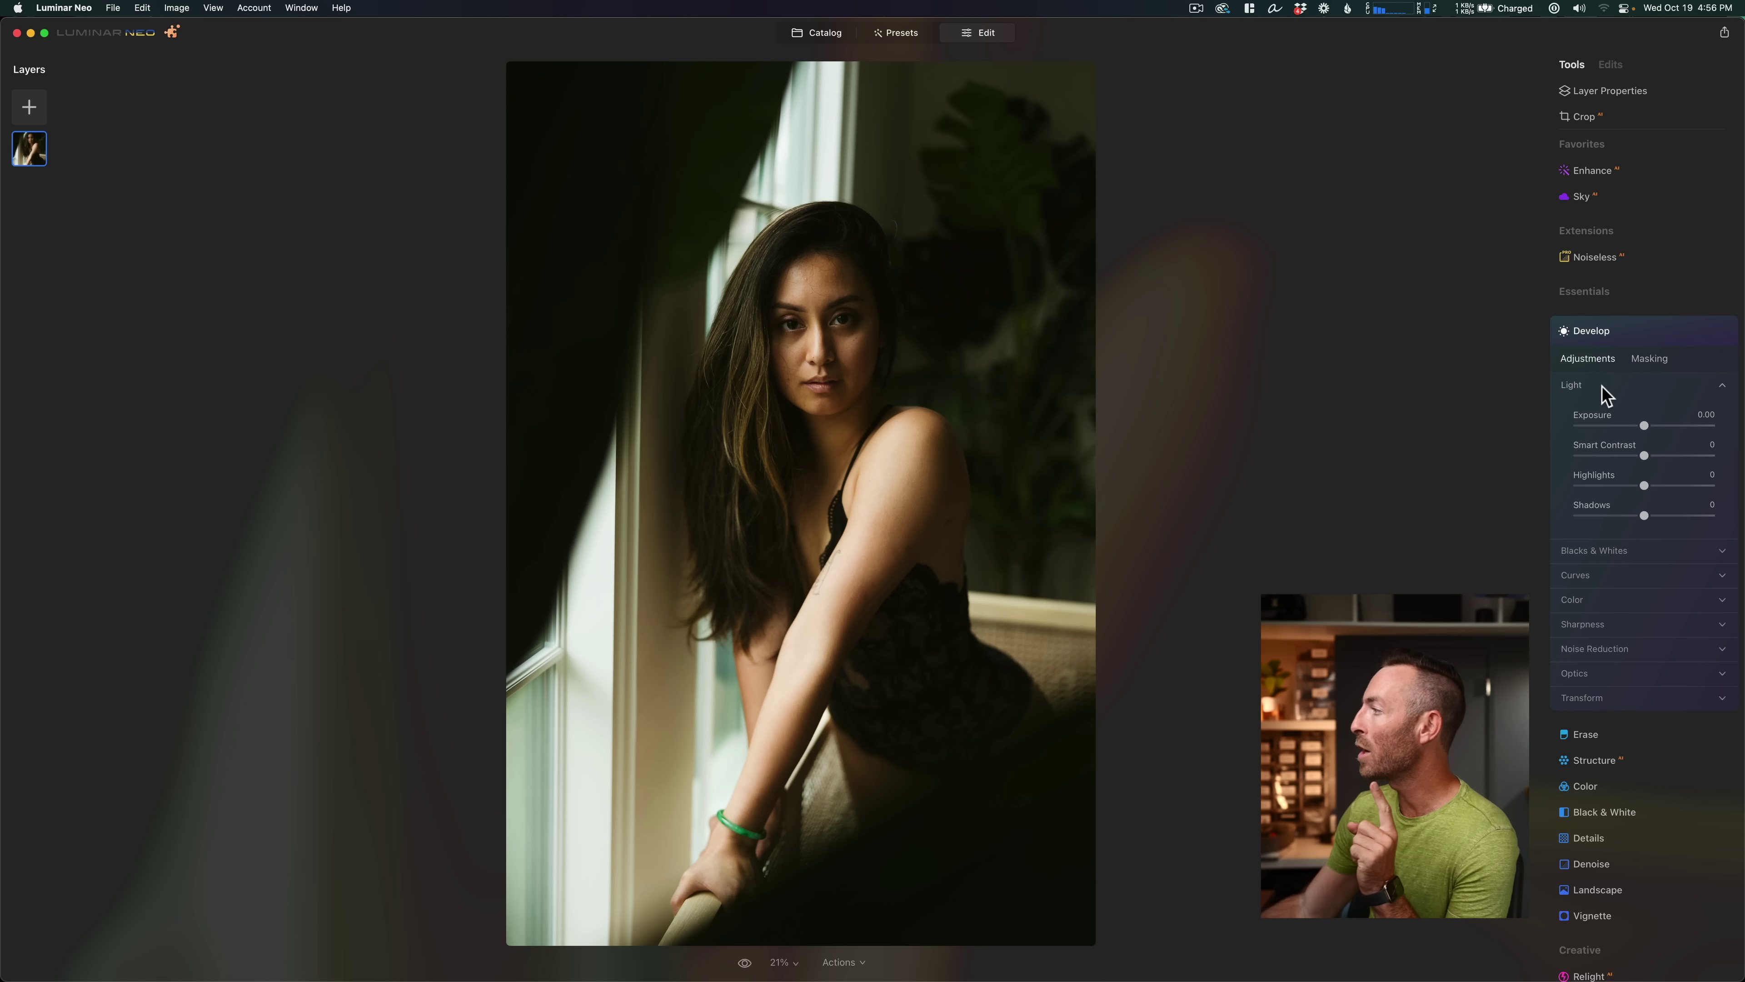
# Step: Set Face Light to 30 in the Face tool and expand its eye adjustments
pyautogui.click(1606, 333)
pyautogui.scroll(-5, 1598, 552)
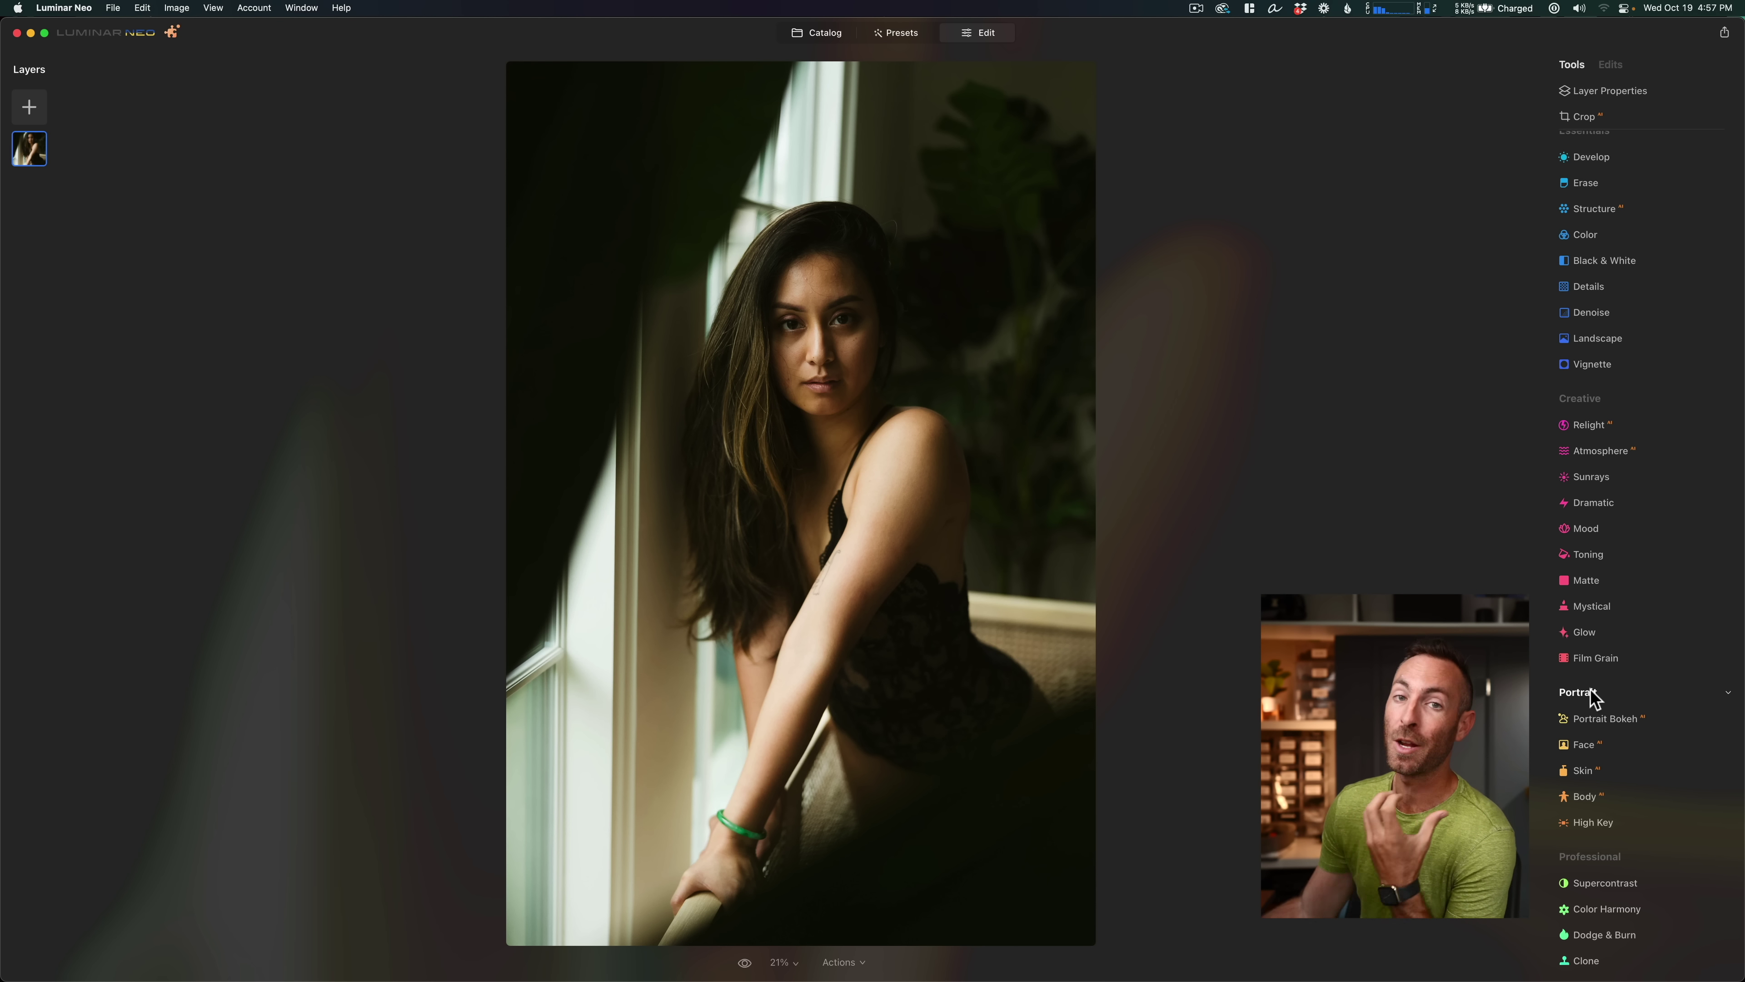
pyautogui.click(1587, 744)
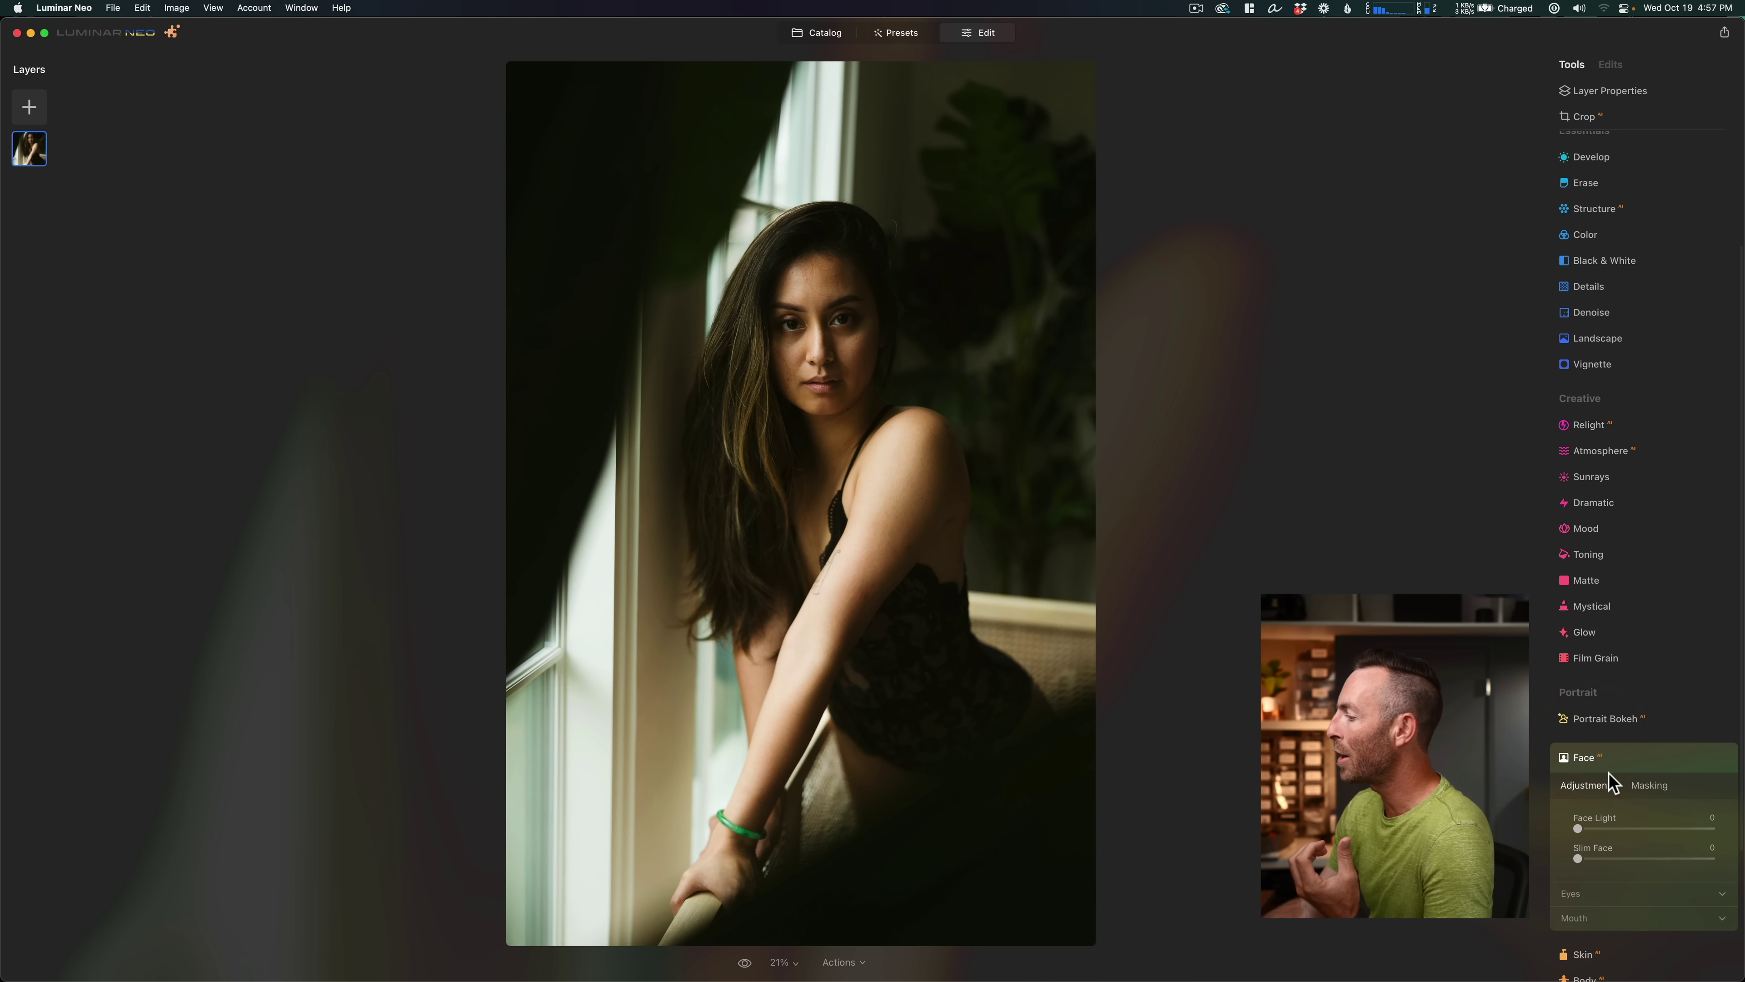
pyautogui.scroll(-3, 1608, 770)
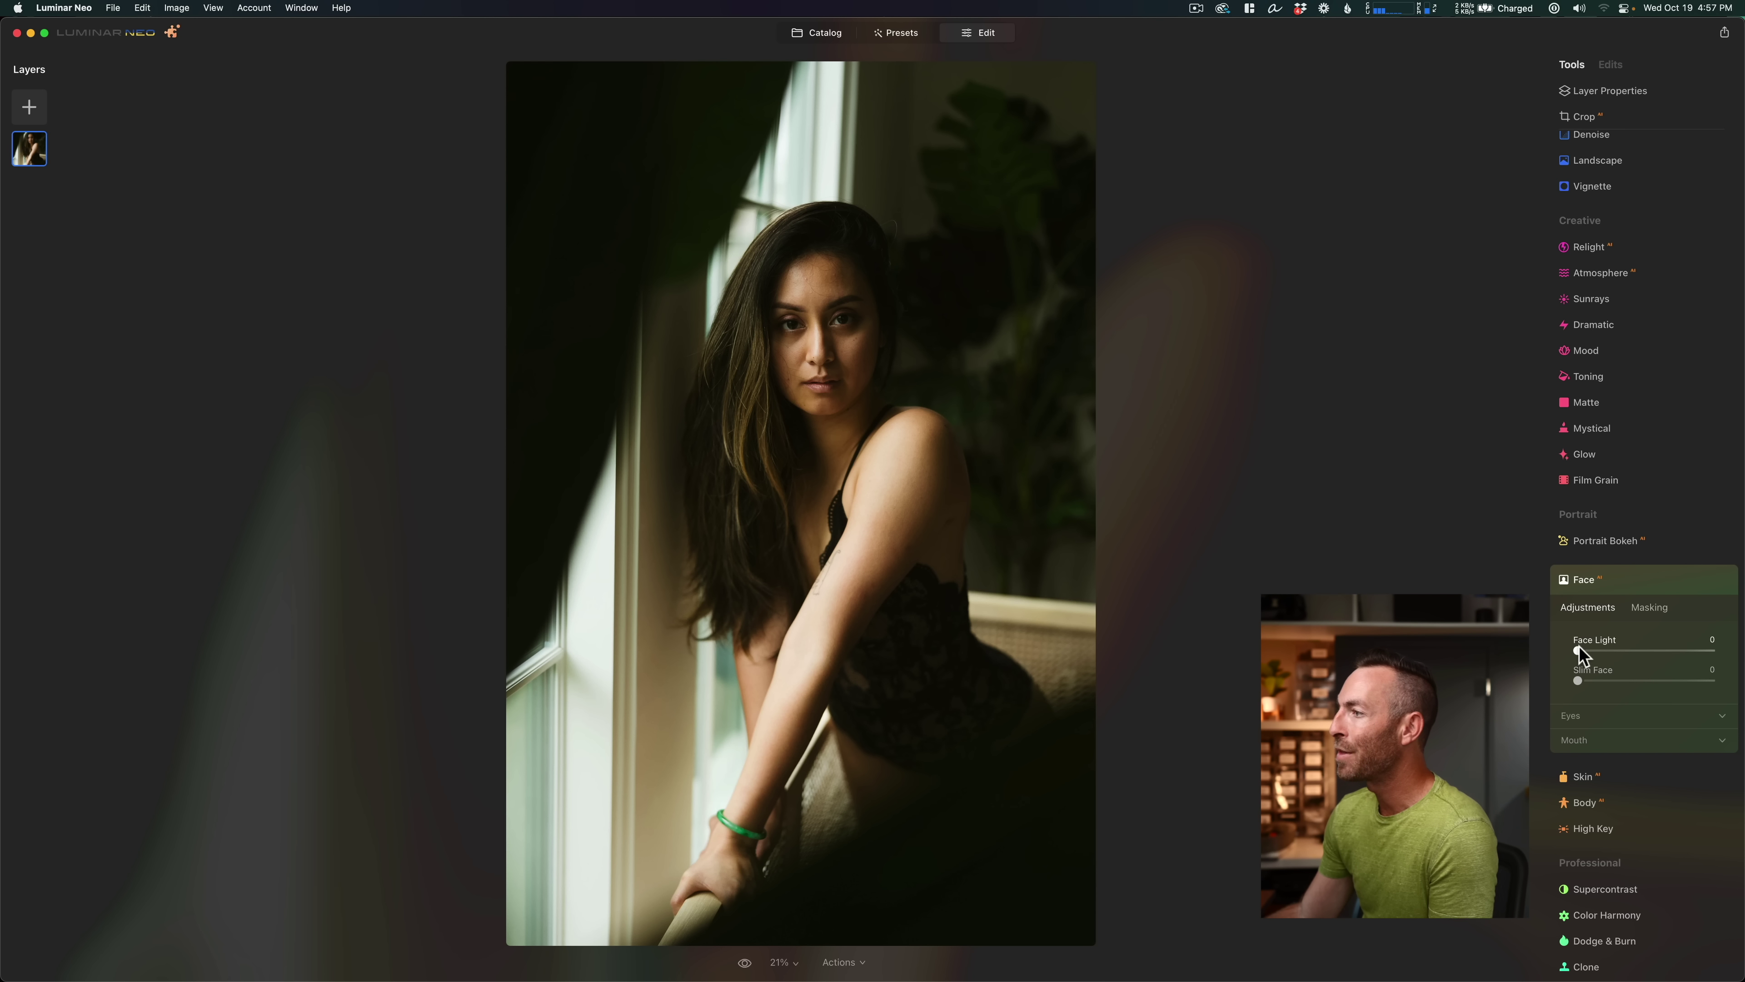
pyautogui.moveTo(1579, 648); pyautogui.dragTo(1618, 653)
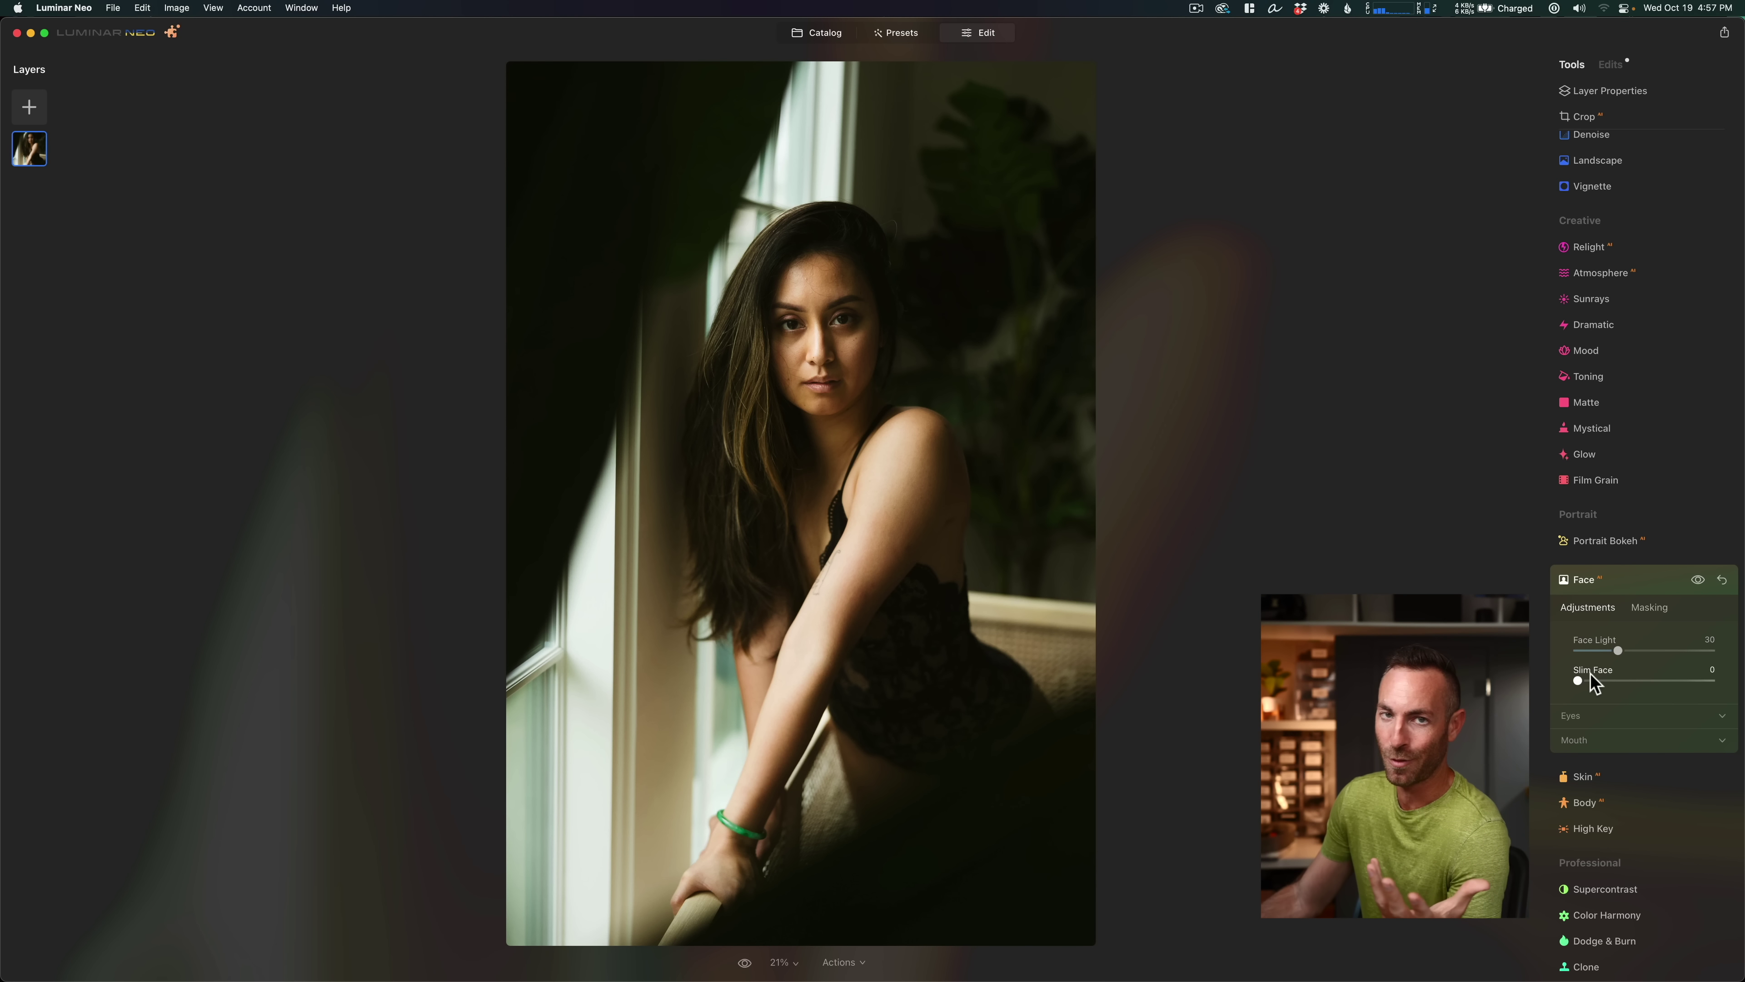
pyautogui.click(1611, 716)
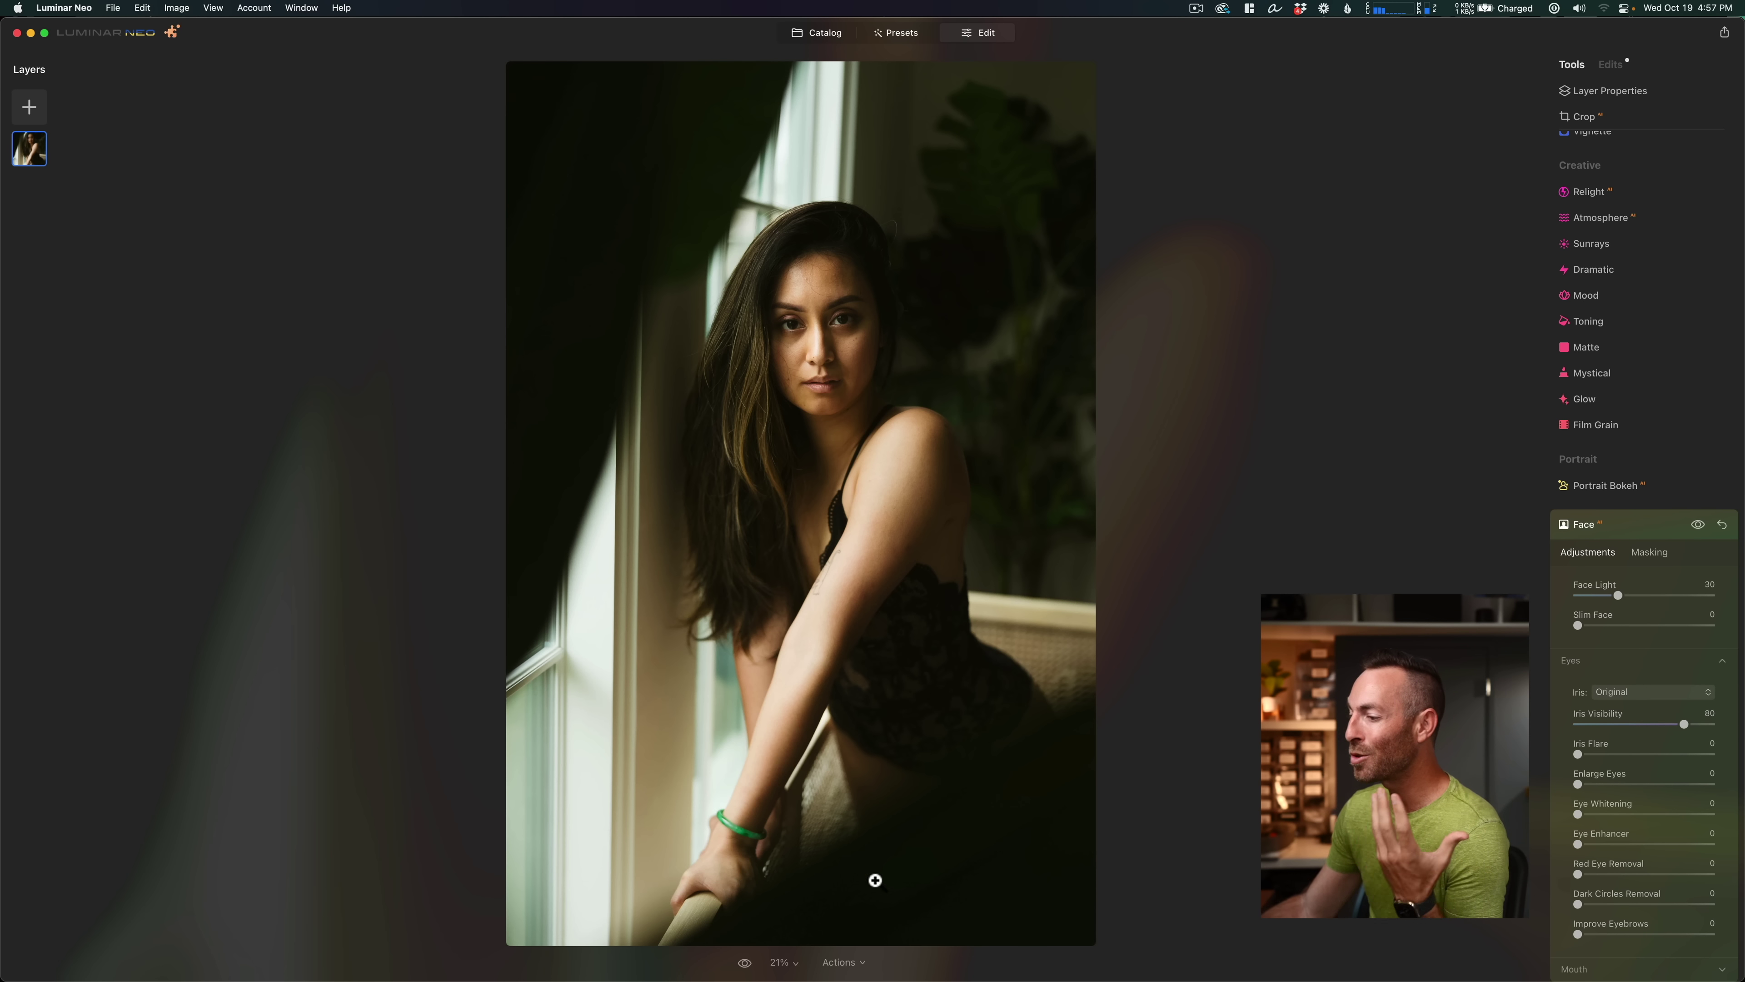
# Step: Raise Iris Flare to 100 for the woman's eyes
pyautogui.click(787, 963)
pyautogui.click(789, 860)
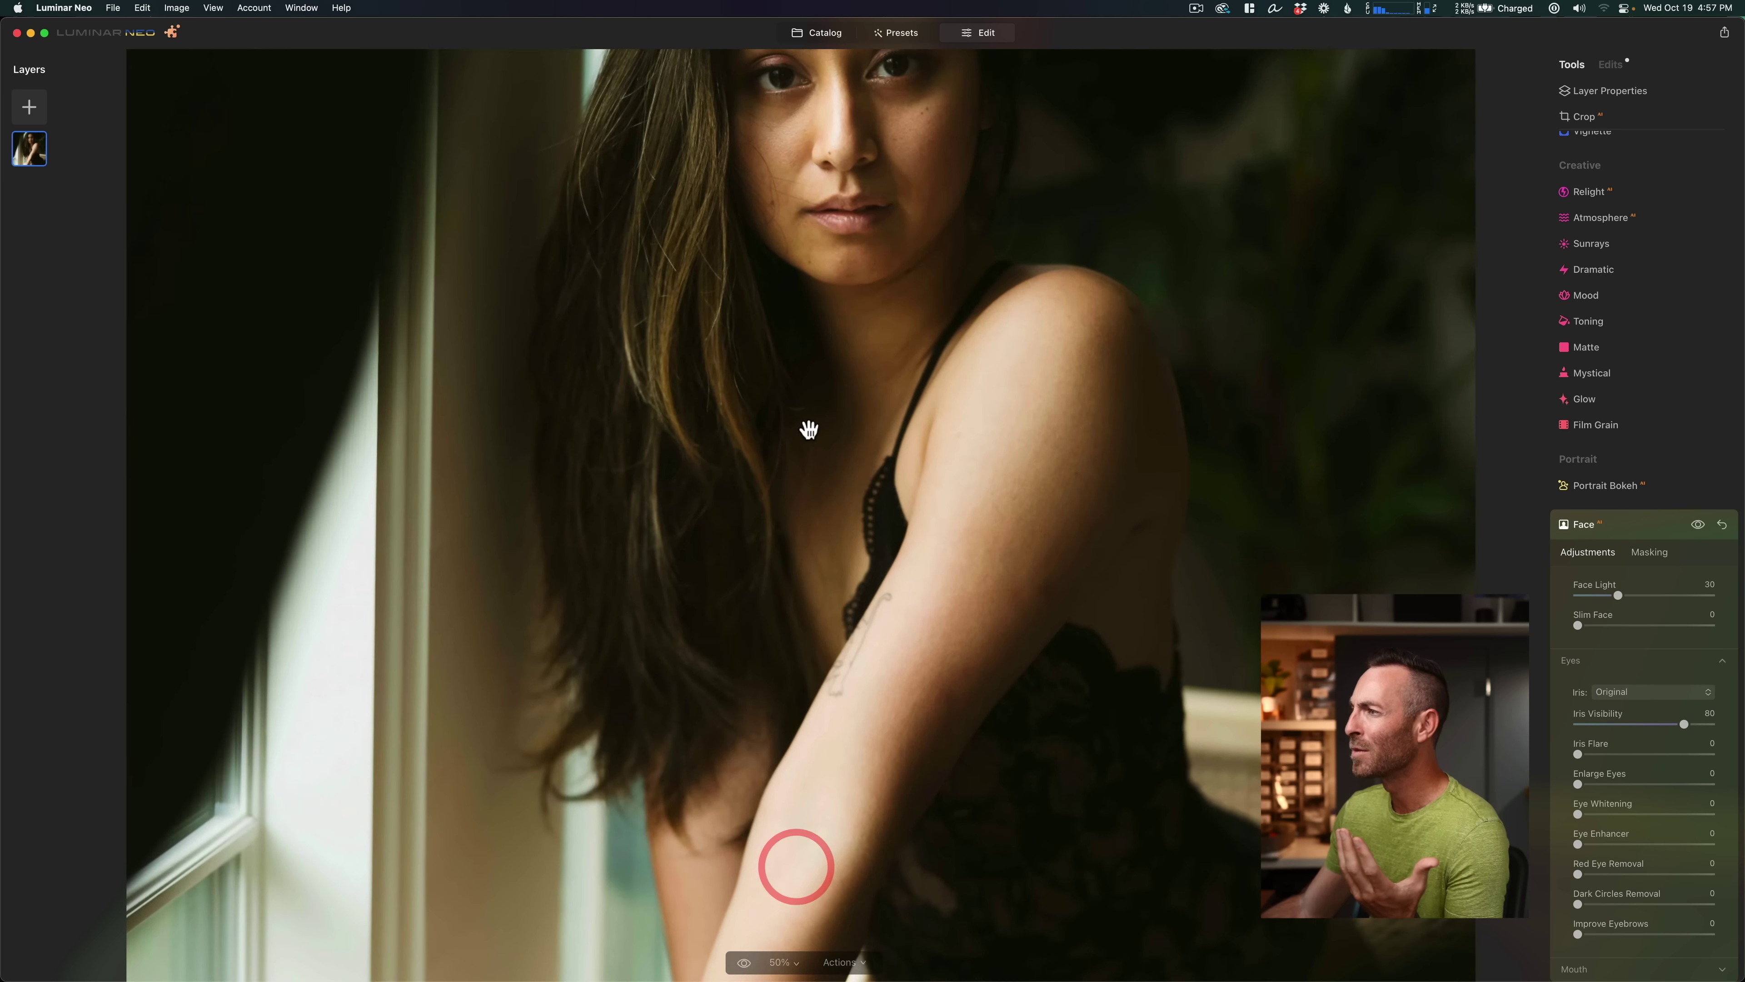
pyautogui.moveTo(806, 429); pyautogui.dragTo(829, 727)
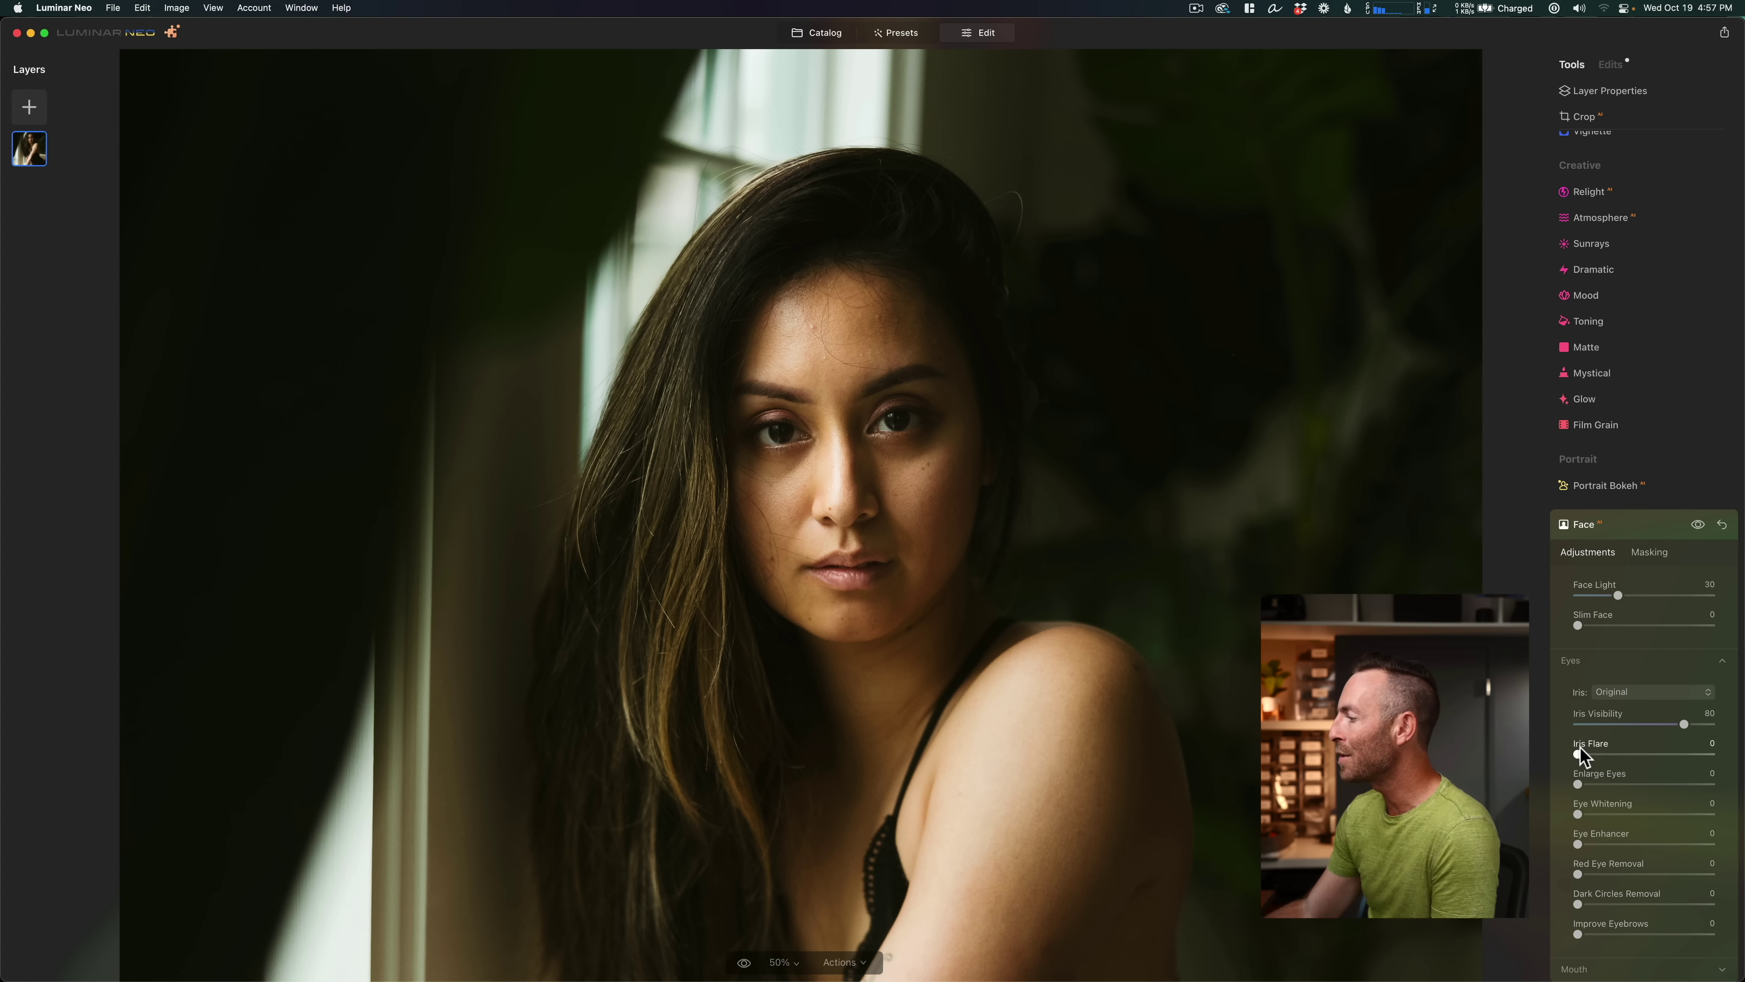
pyautogui.moveTo(1578, 748); pyautogui.dragTo(1743, 756)
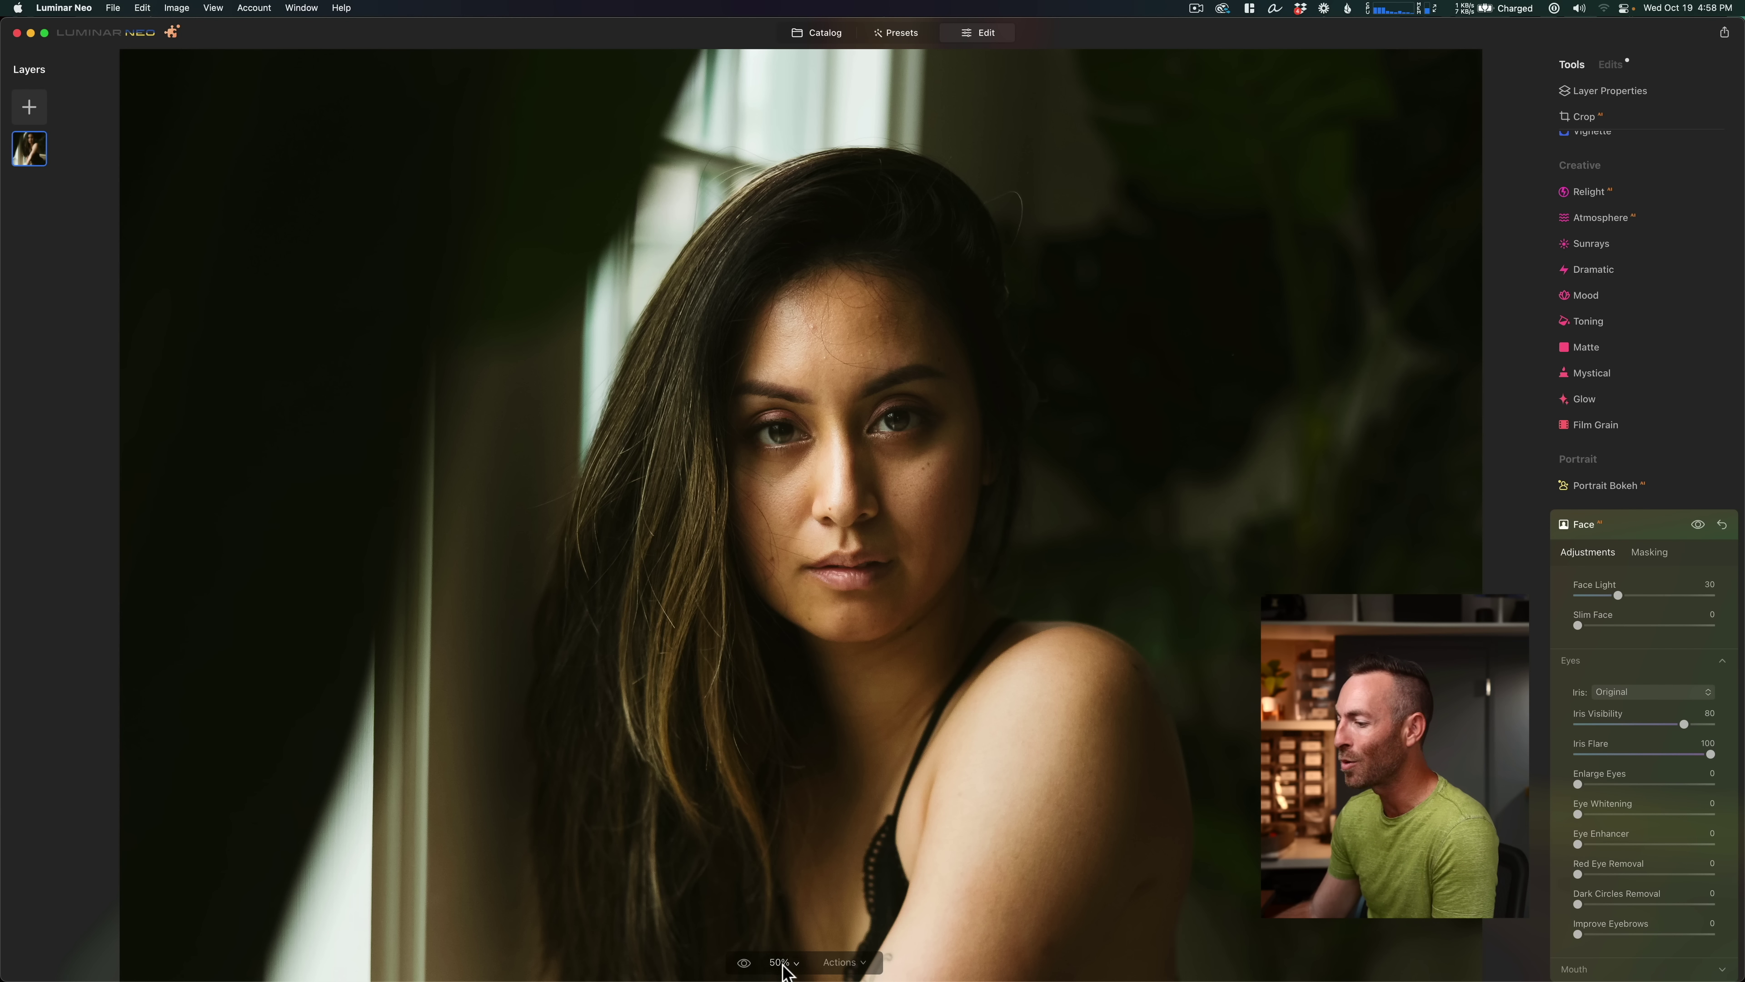
# Step: Compare the face before and after the adjustments at 100% zoom
pyautogui.click(783, 964)
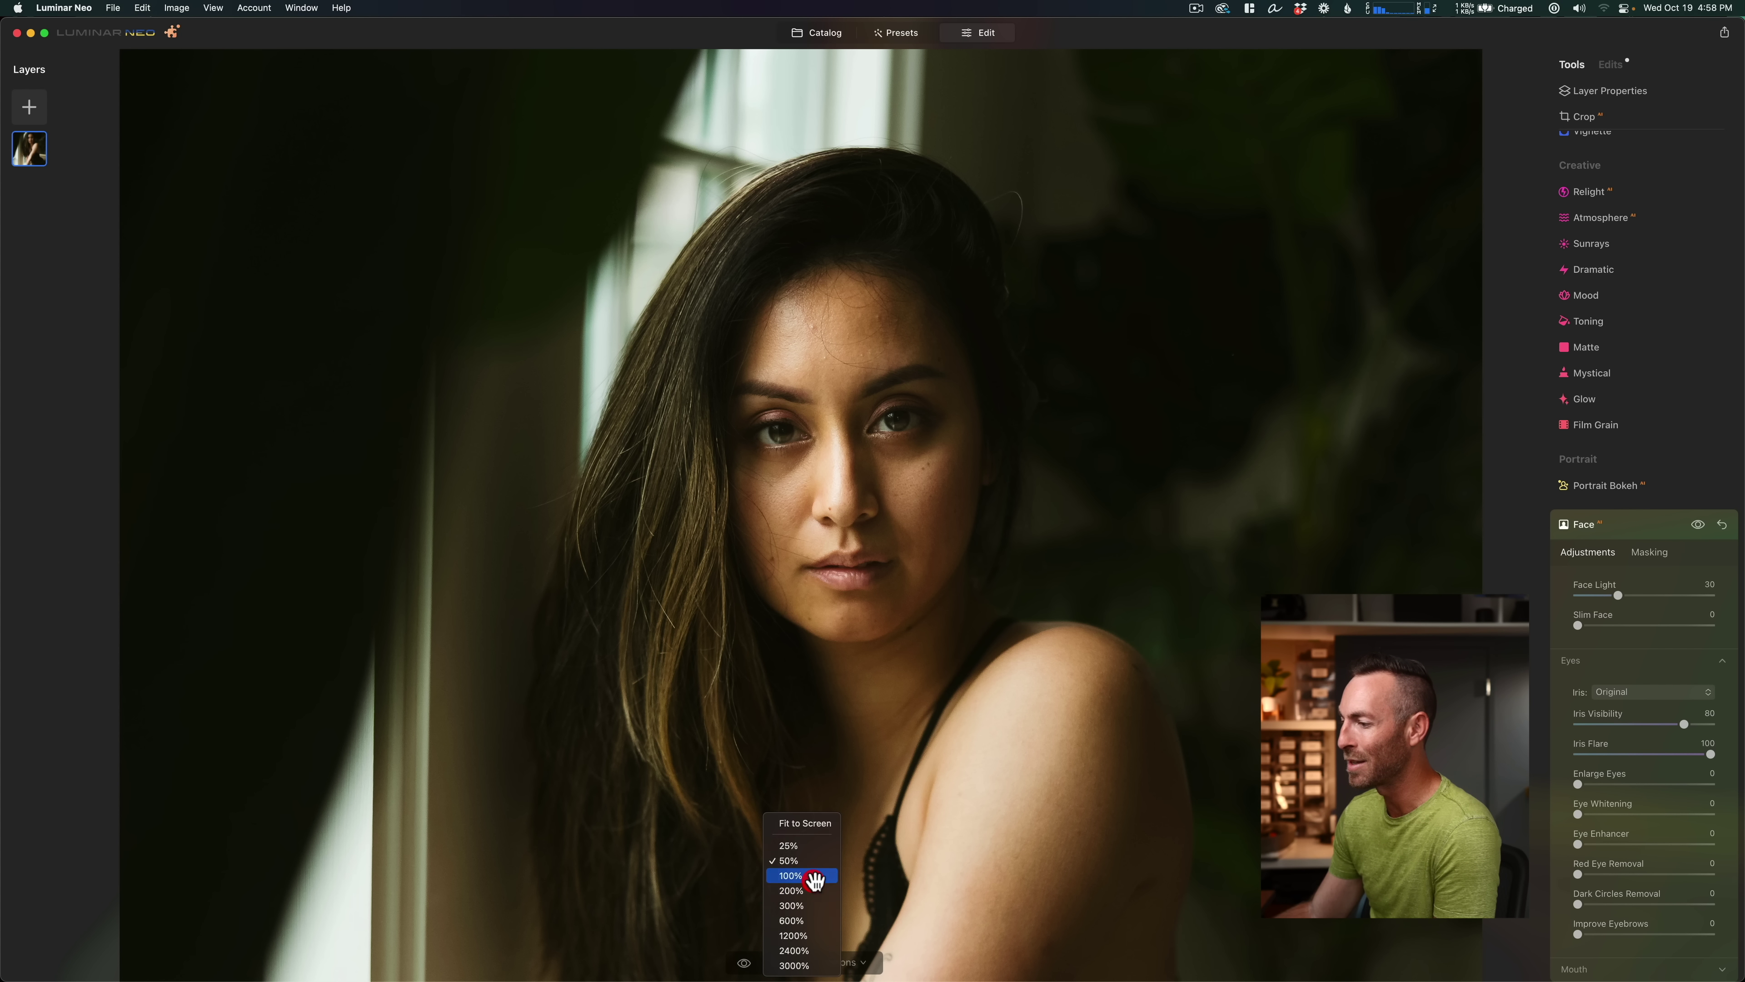
pyautogui.click(799, 875)
pyautogui.moveTo(805, 646); pyautogui.dragTo(758, 873)
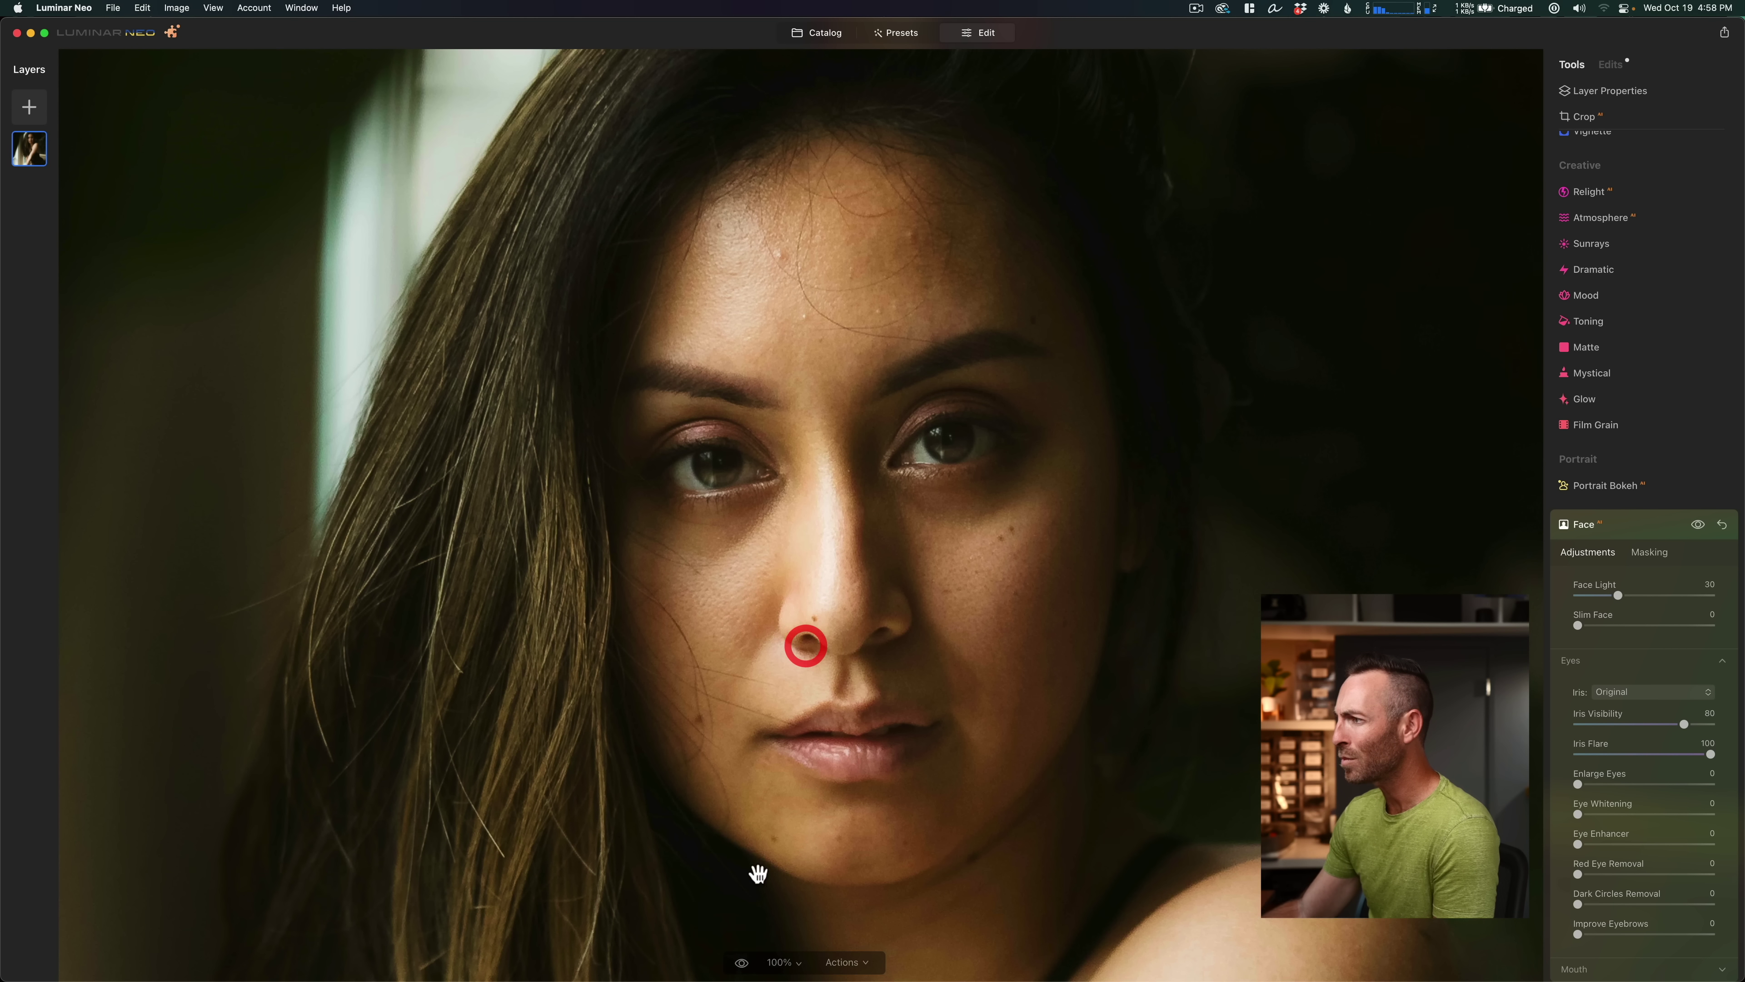
pyautogui.click(742, 962)
pyautogui.click(742, 963)
pyautogui.click(742, 963)
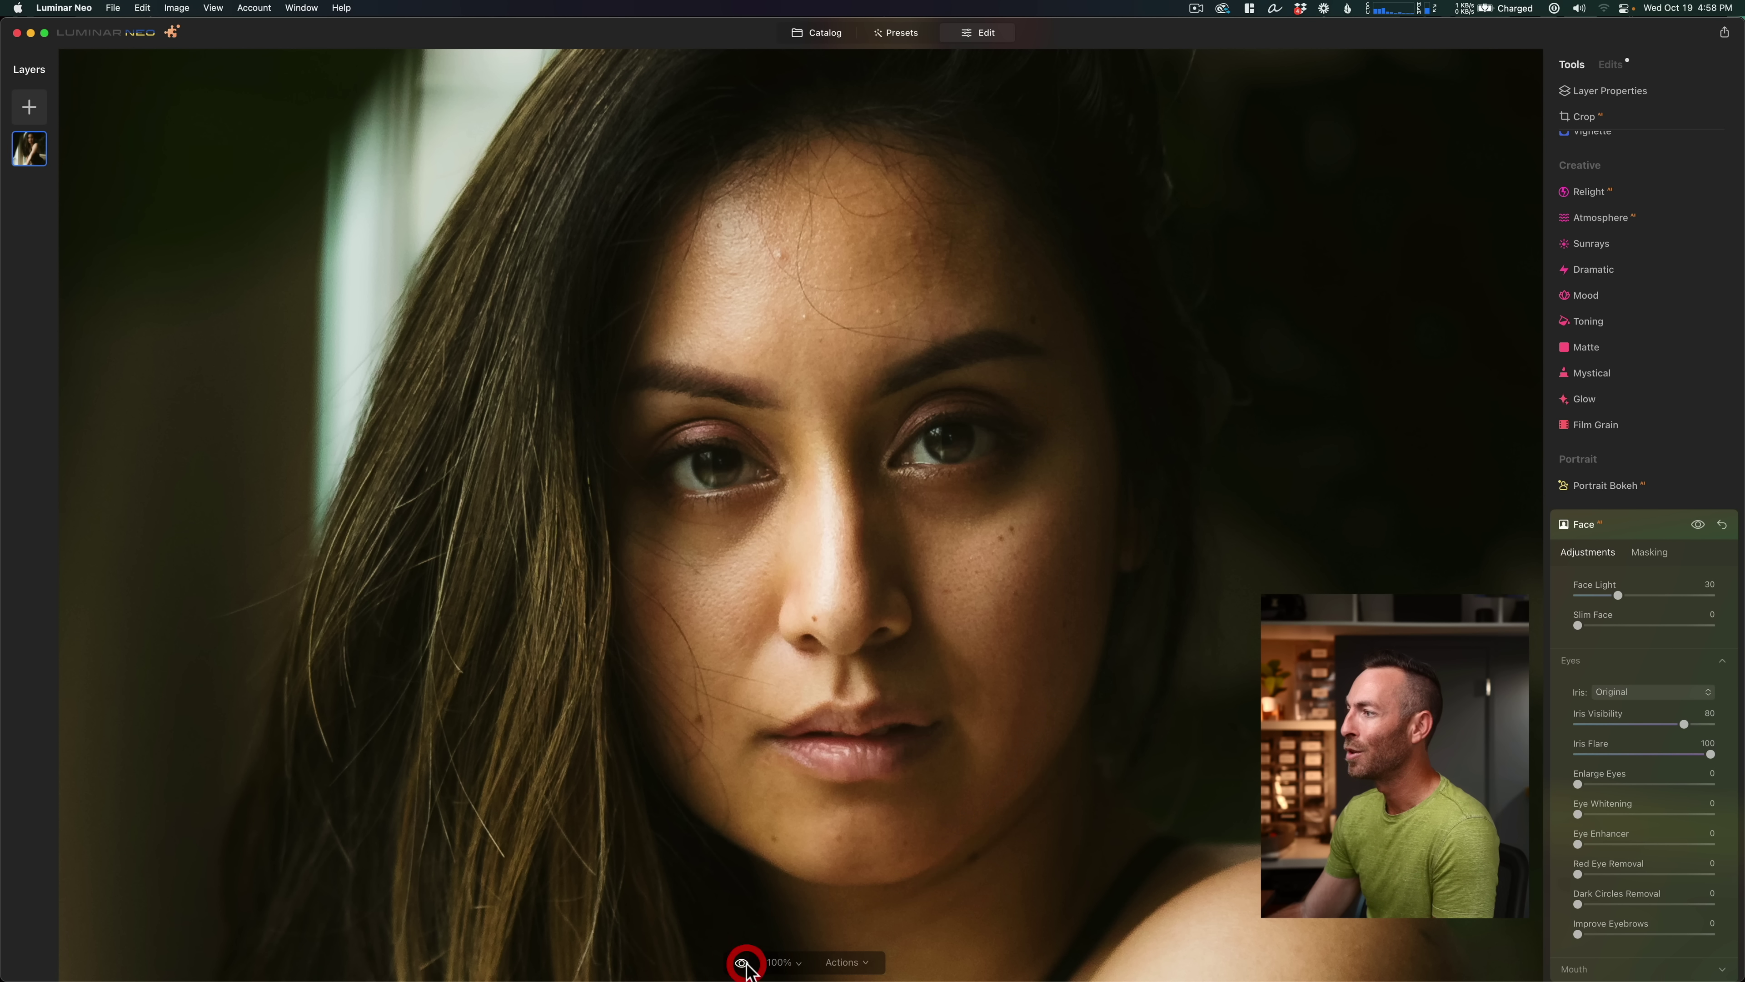
pyautogui.click(742, 963)
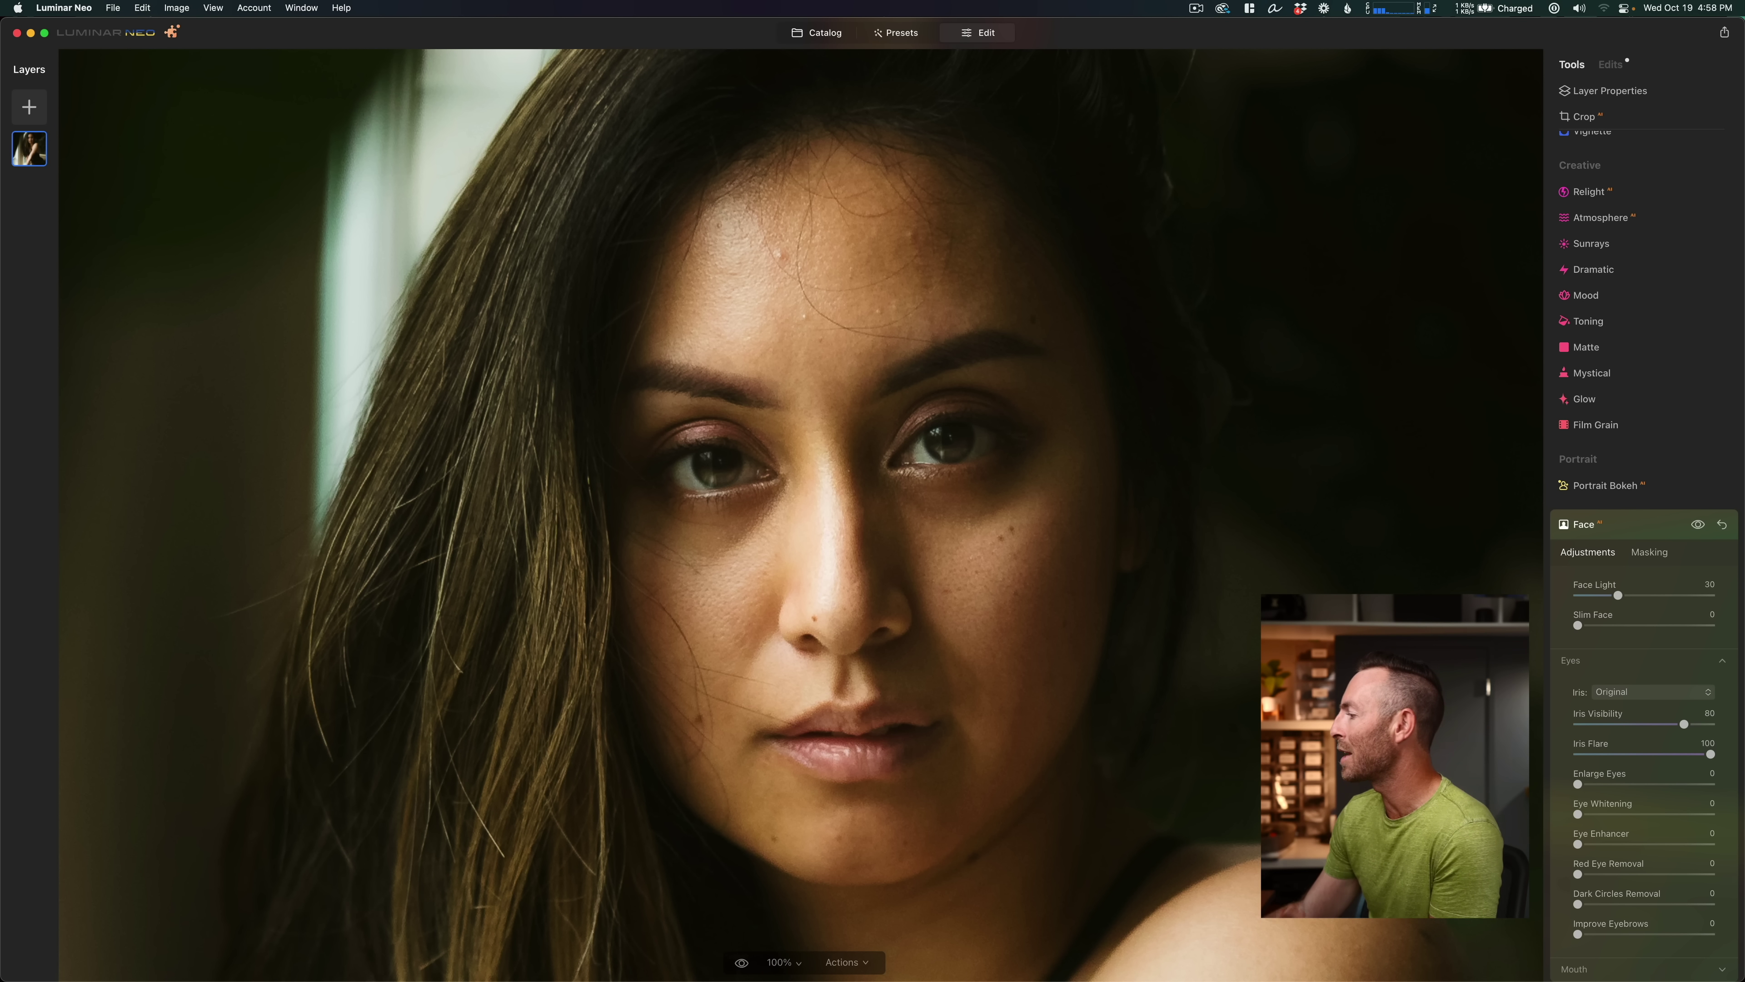
# Step: Set Iris Flare to 22 and Eye Enhancer to 100, checking the eyes against the original
pyautogui.moveTo(1710, 754); pyautogui.dragTo(1601, 767)
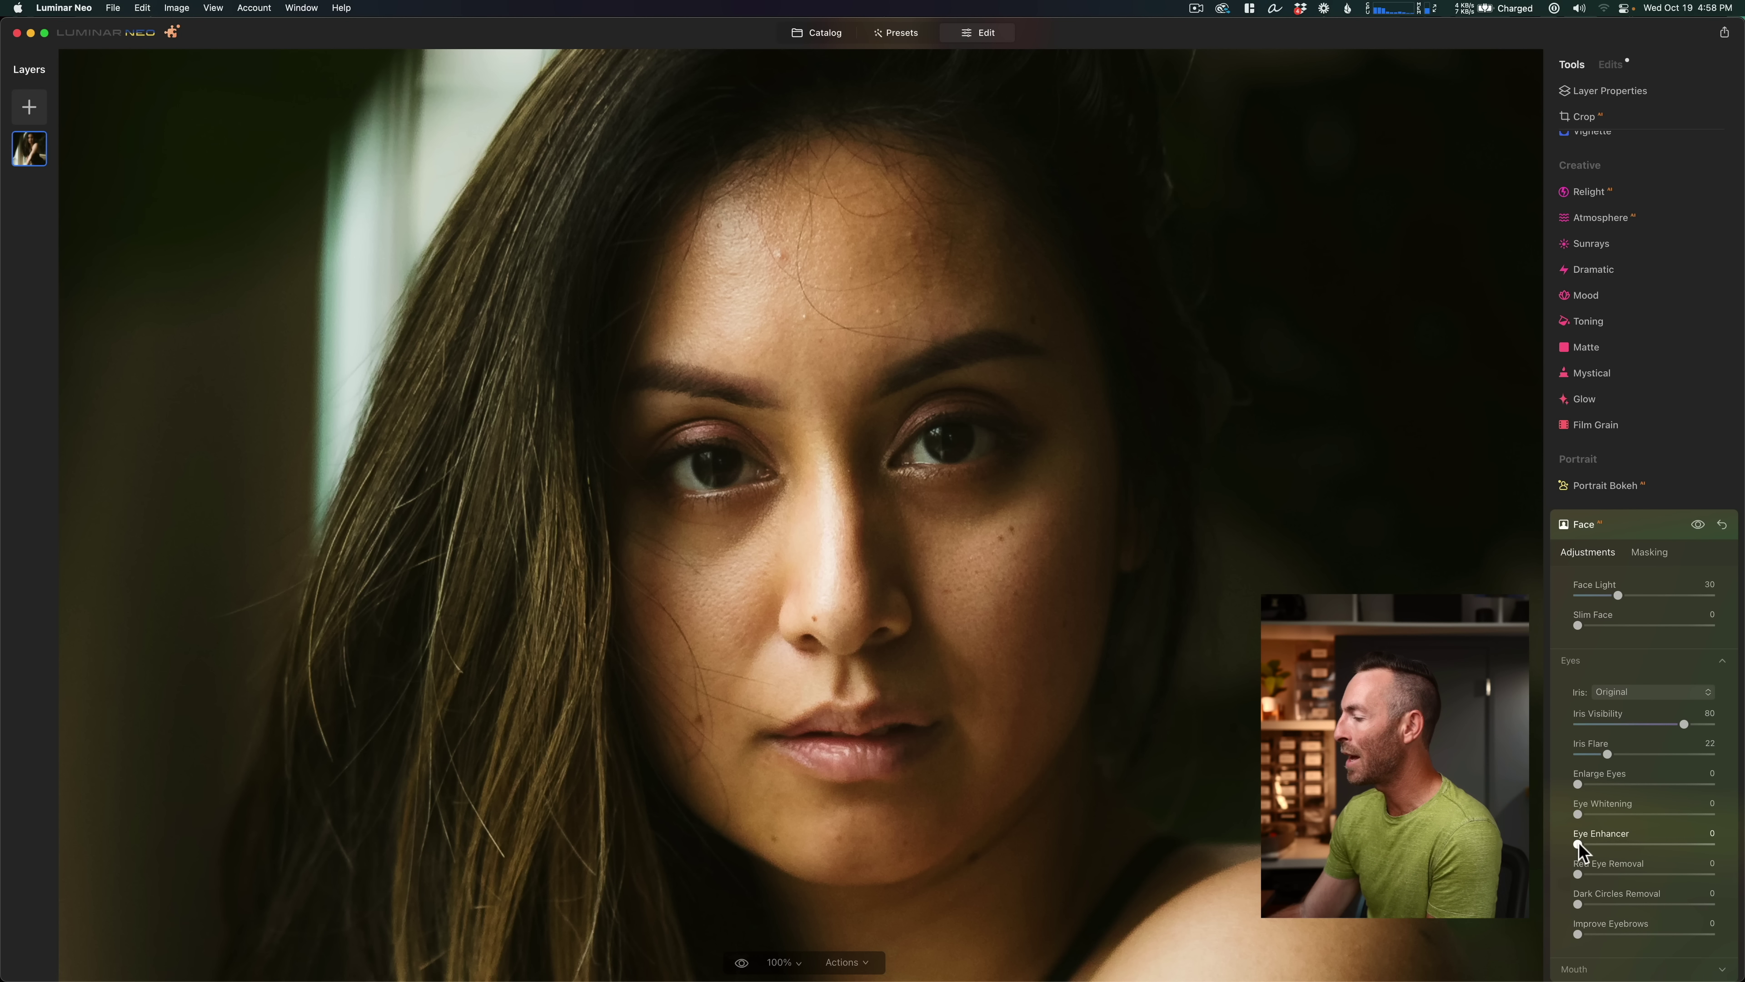
pyautogui.moveTo(1578, 846); pyautogui.dragTo(1737, 844)
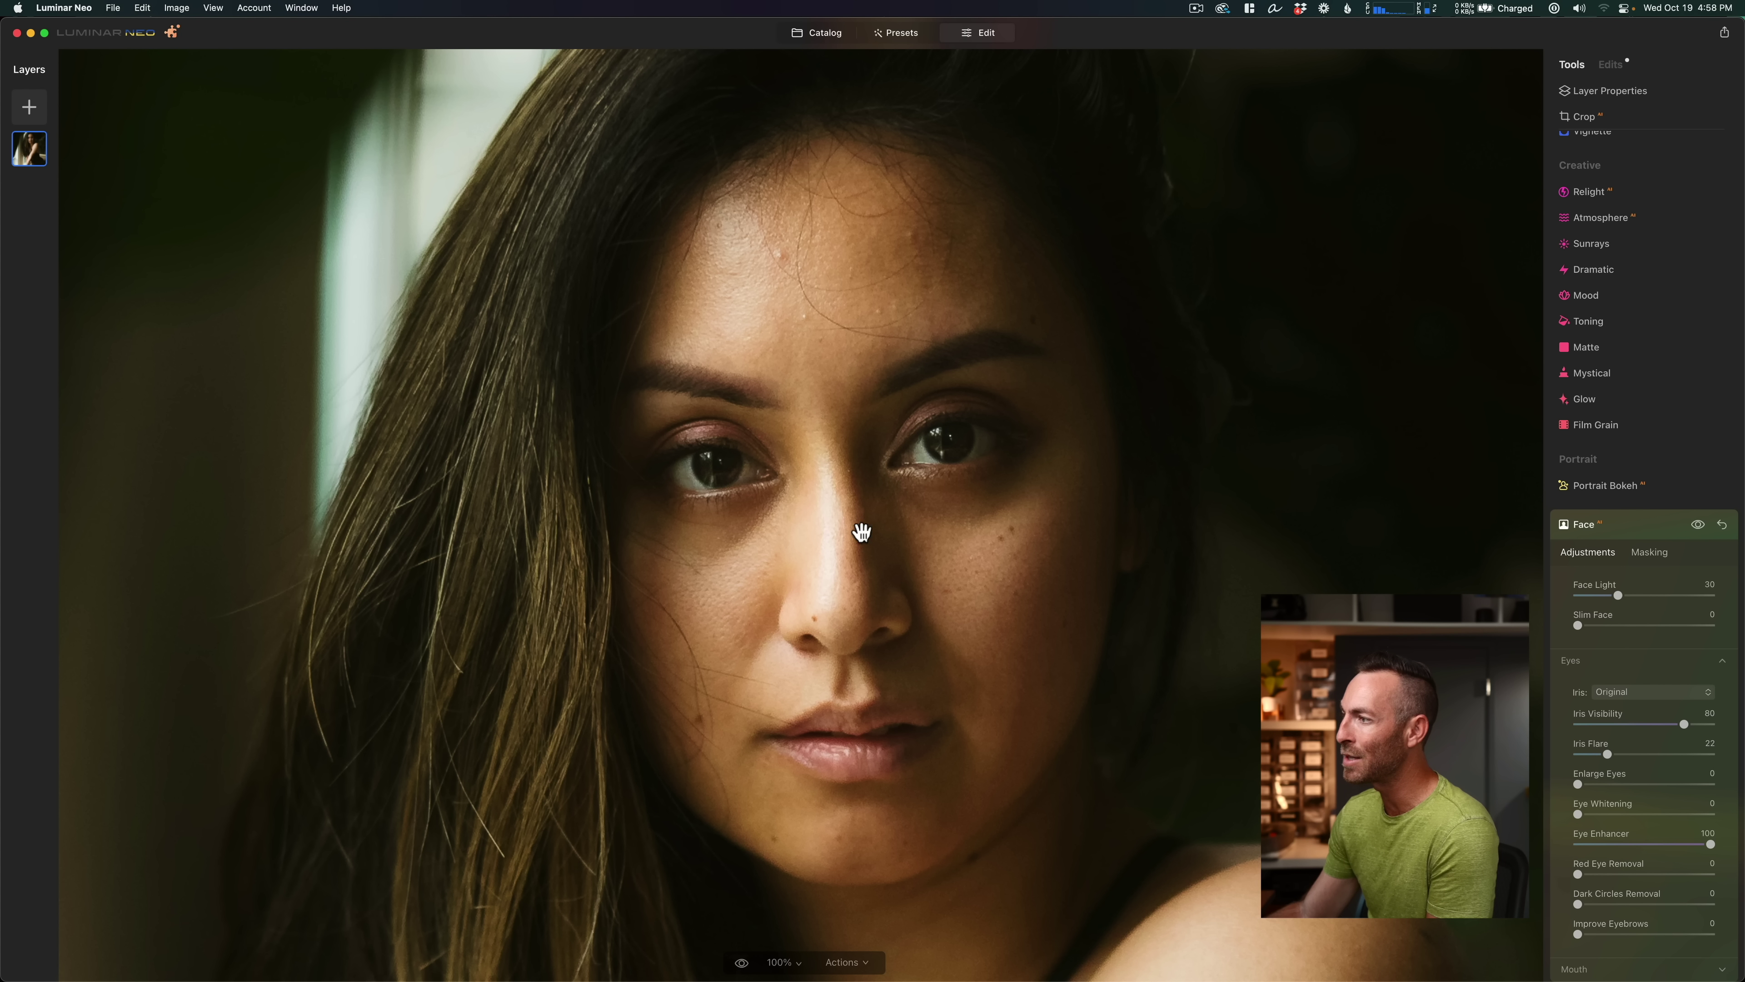
pyautogui.click(741, 964)
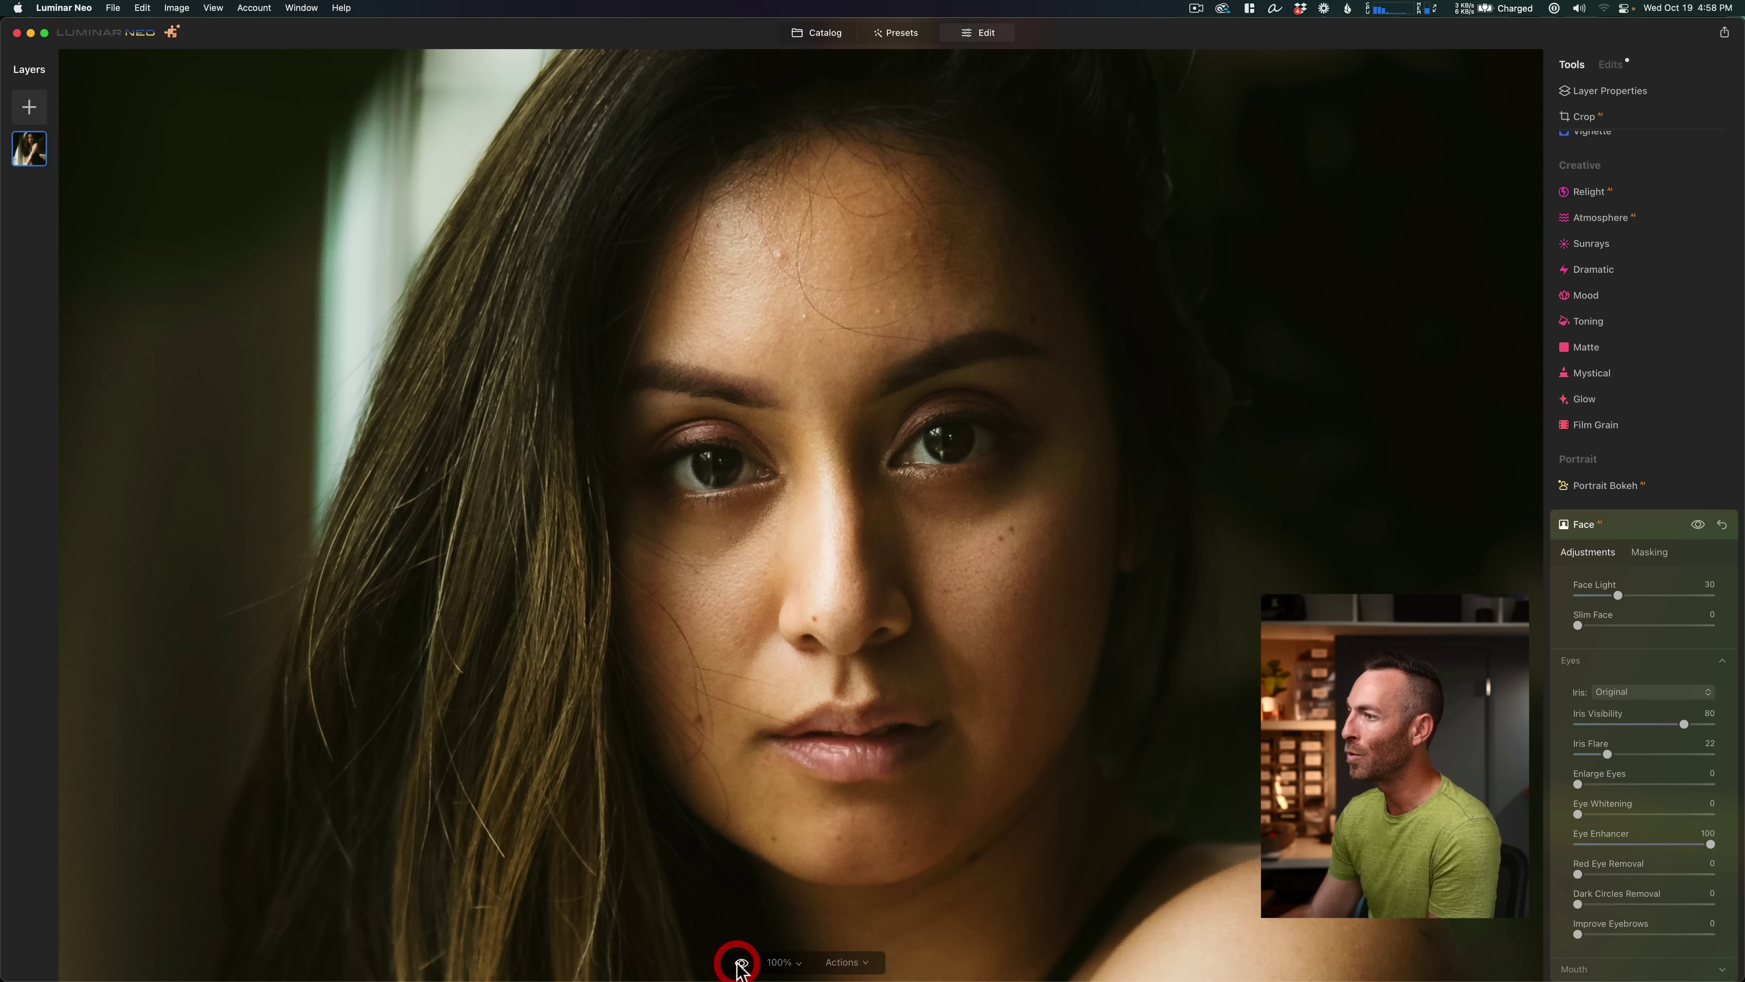
pyautogui.click(742, 964)
# Step: Compare the whole photo before and after the Face adjustments, fitted to the screen
pyautogui.click(795, 677)
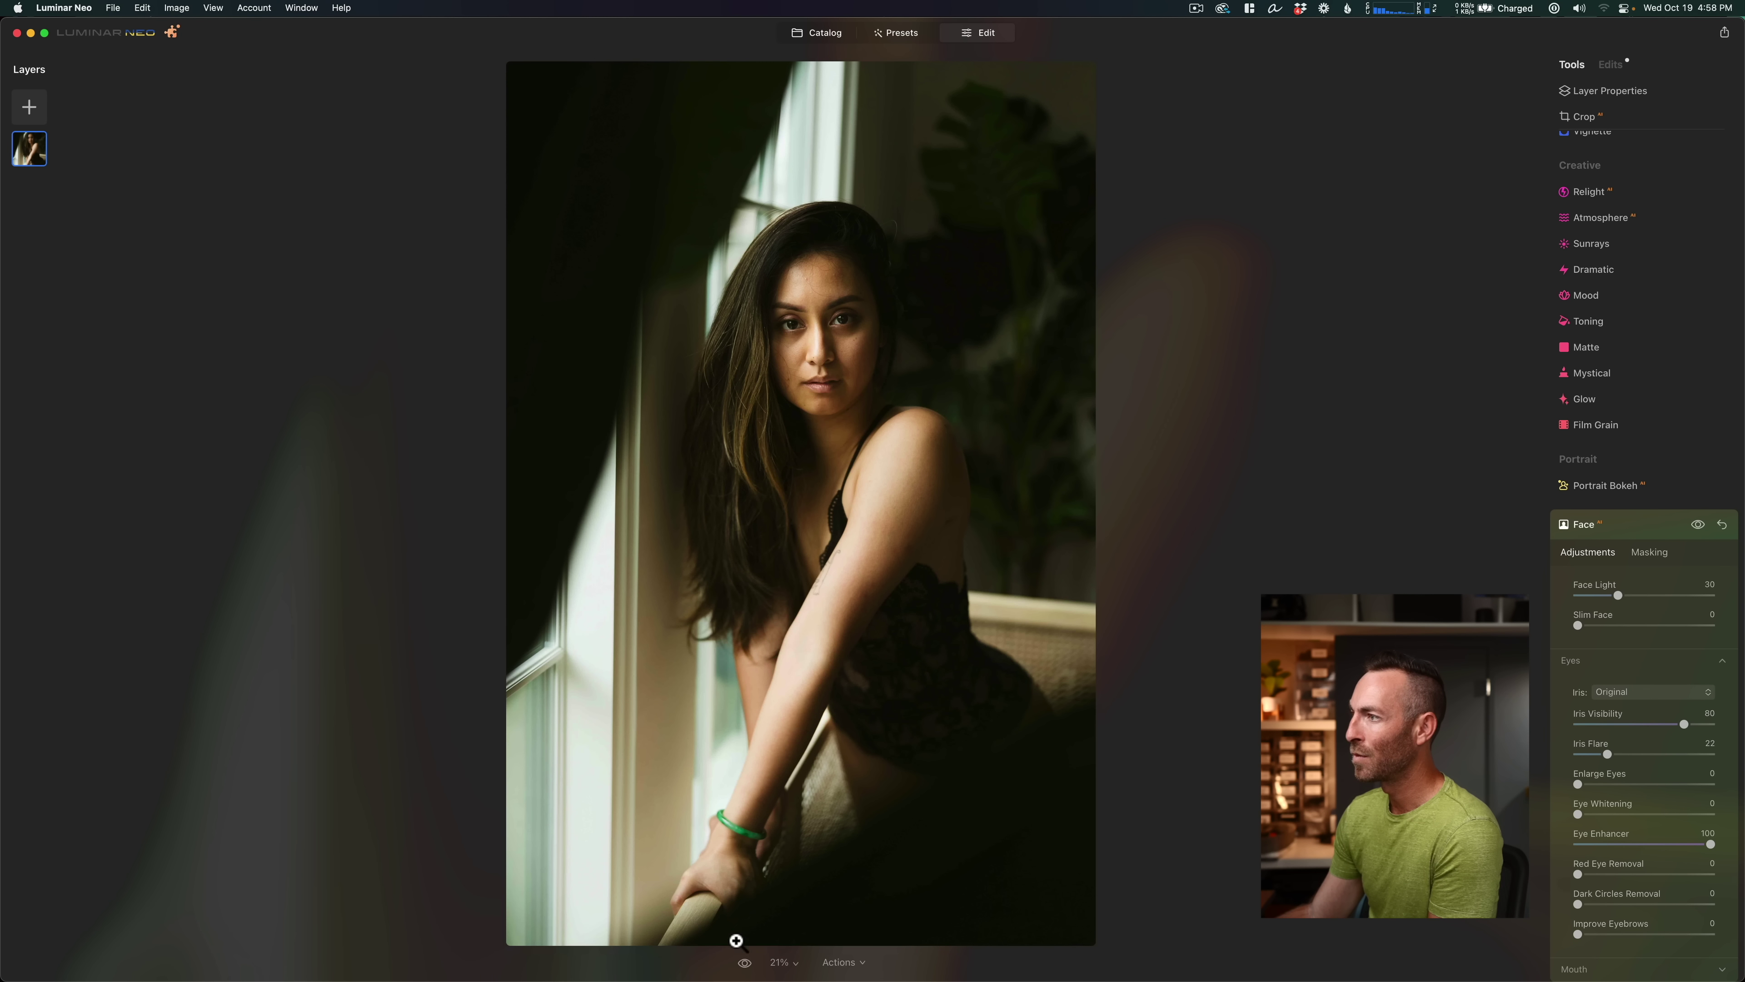
pyautogui.click(744, 964)
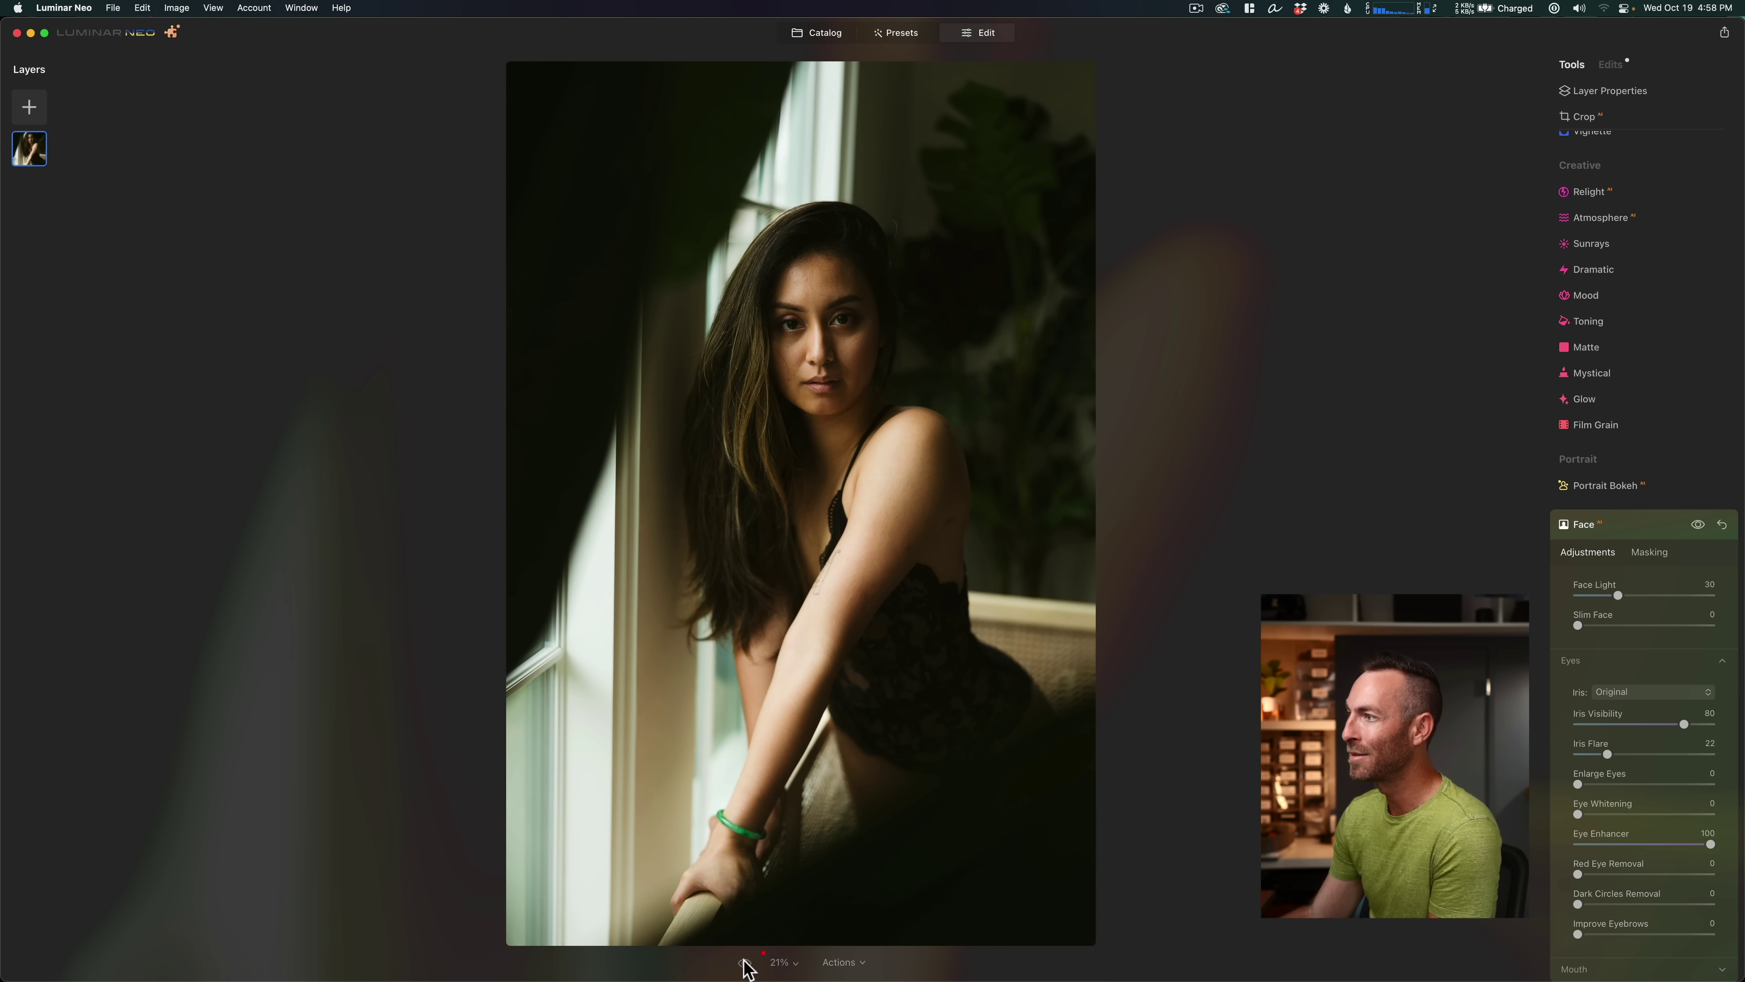
pyautogui.click(744, 964)
pyautogui.click(744, 964)
pyautogui.click(744, 964)
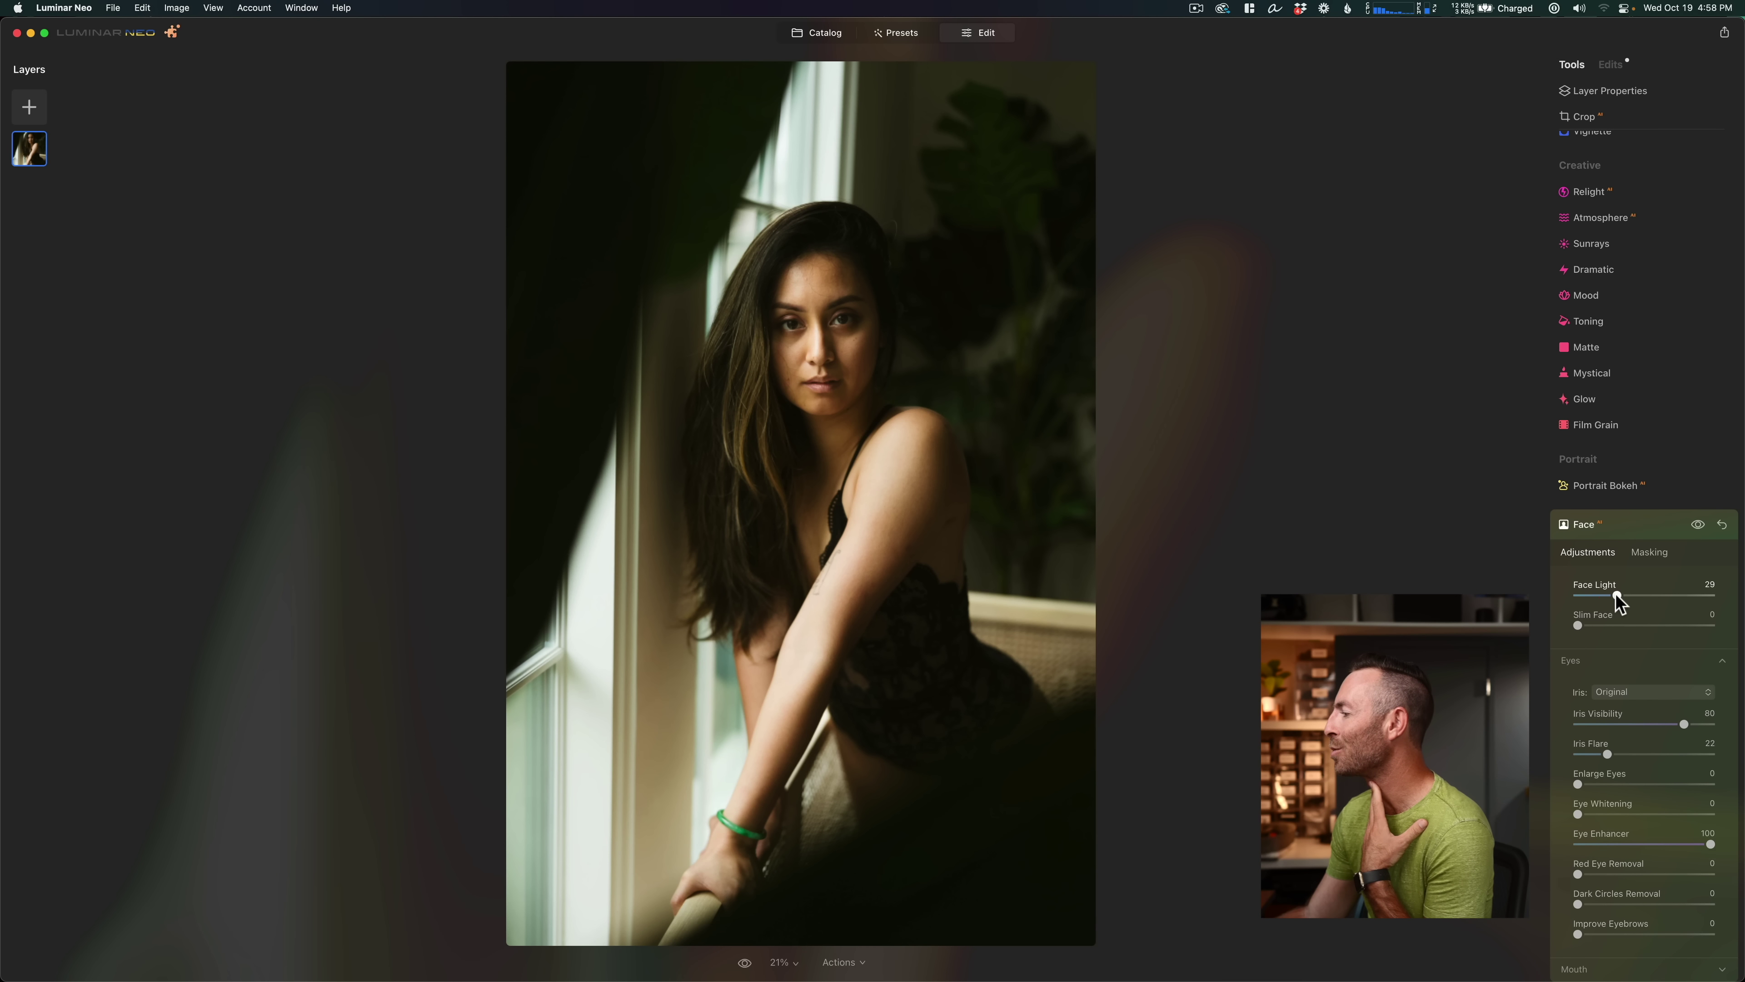
# Step: Set Improve Eyebrows to 25, Dark Circles Removal to about 26 and Eye Whitening to 9 in the Face tool
pyautogui.scroll(-2, 1597, 825)
pyautogui.moveTo(1583, 885); pyautogui.dragTo(1616, 855)
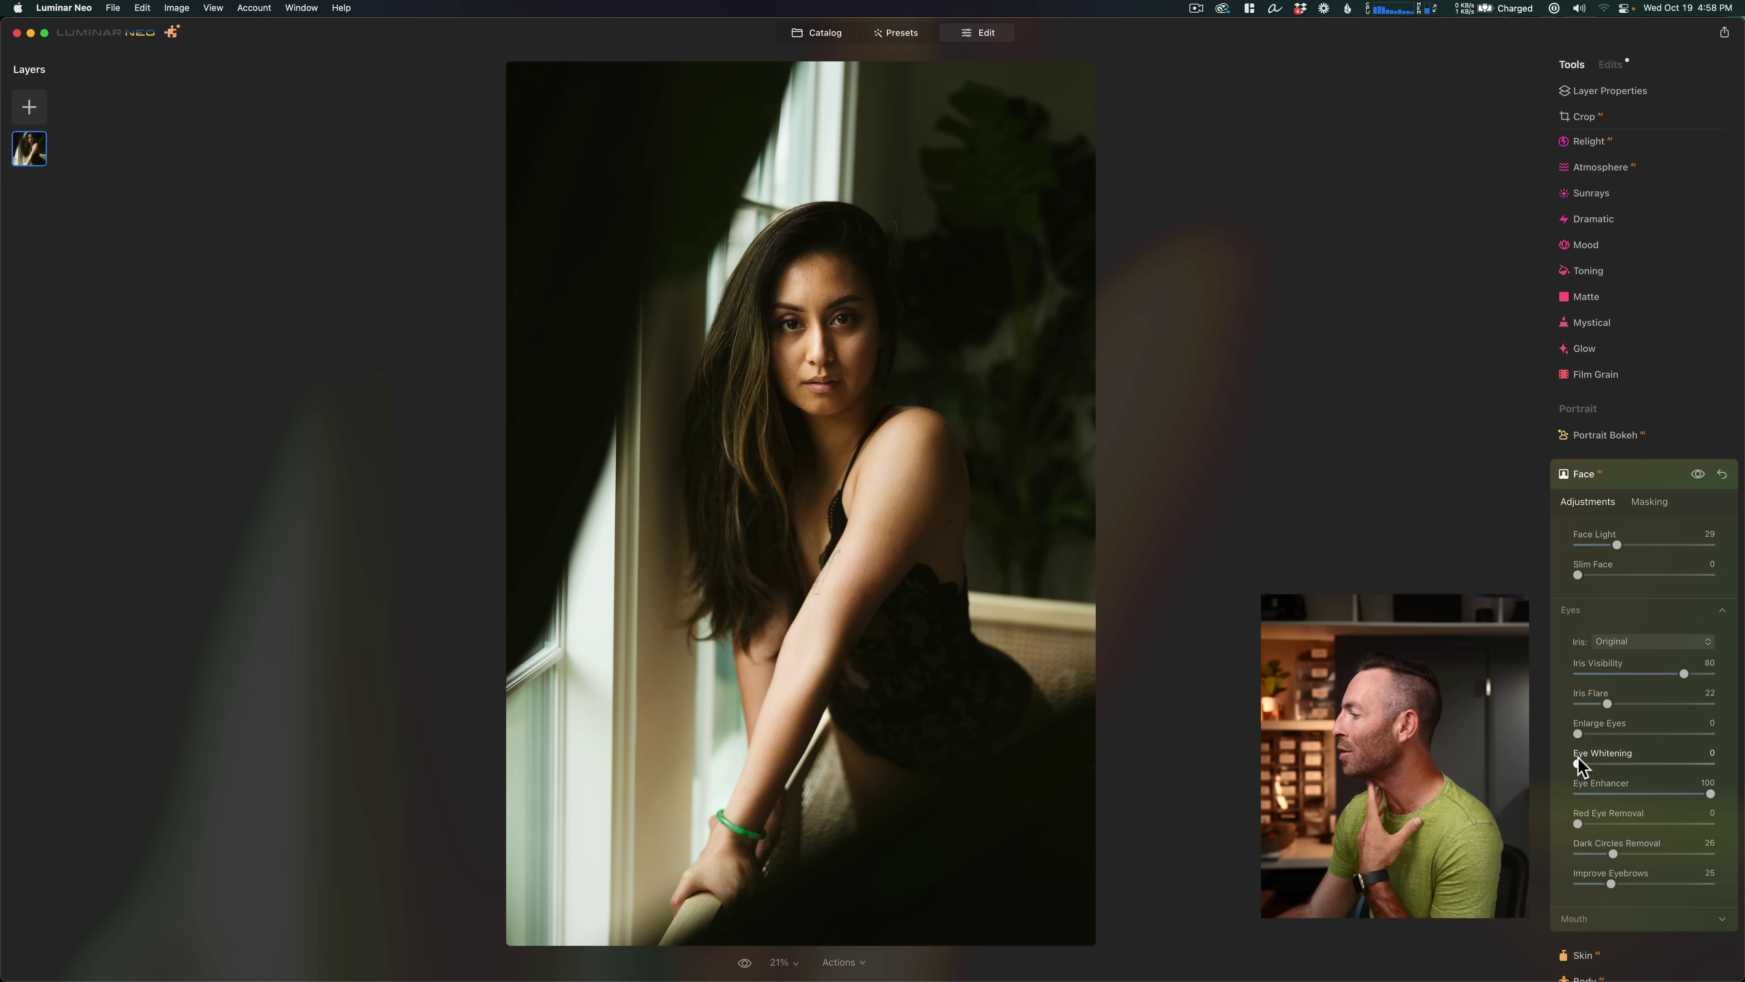
pyautogui.moveTo(1578, 765)
pyautogui.mouseDown()
pyautogui.moveTo(1732, 762)
pyautogui.moveTo(1570, 777)
pyautogui.moveTo(1592, 774)
pyautogui.mouseUp()
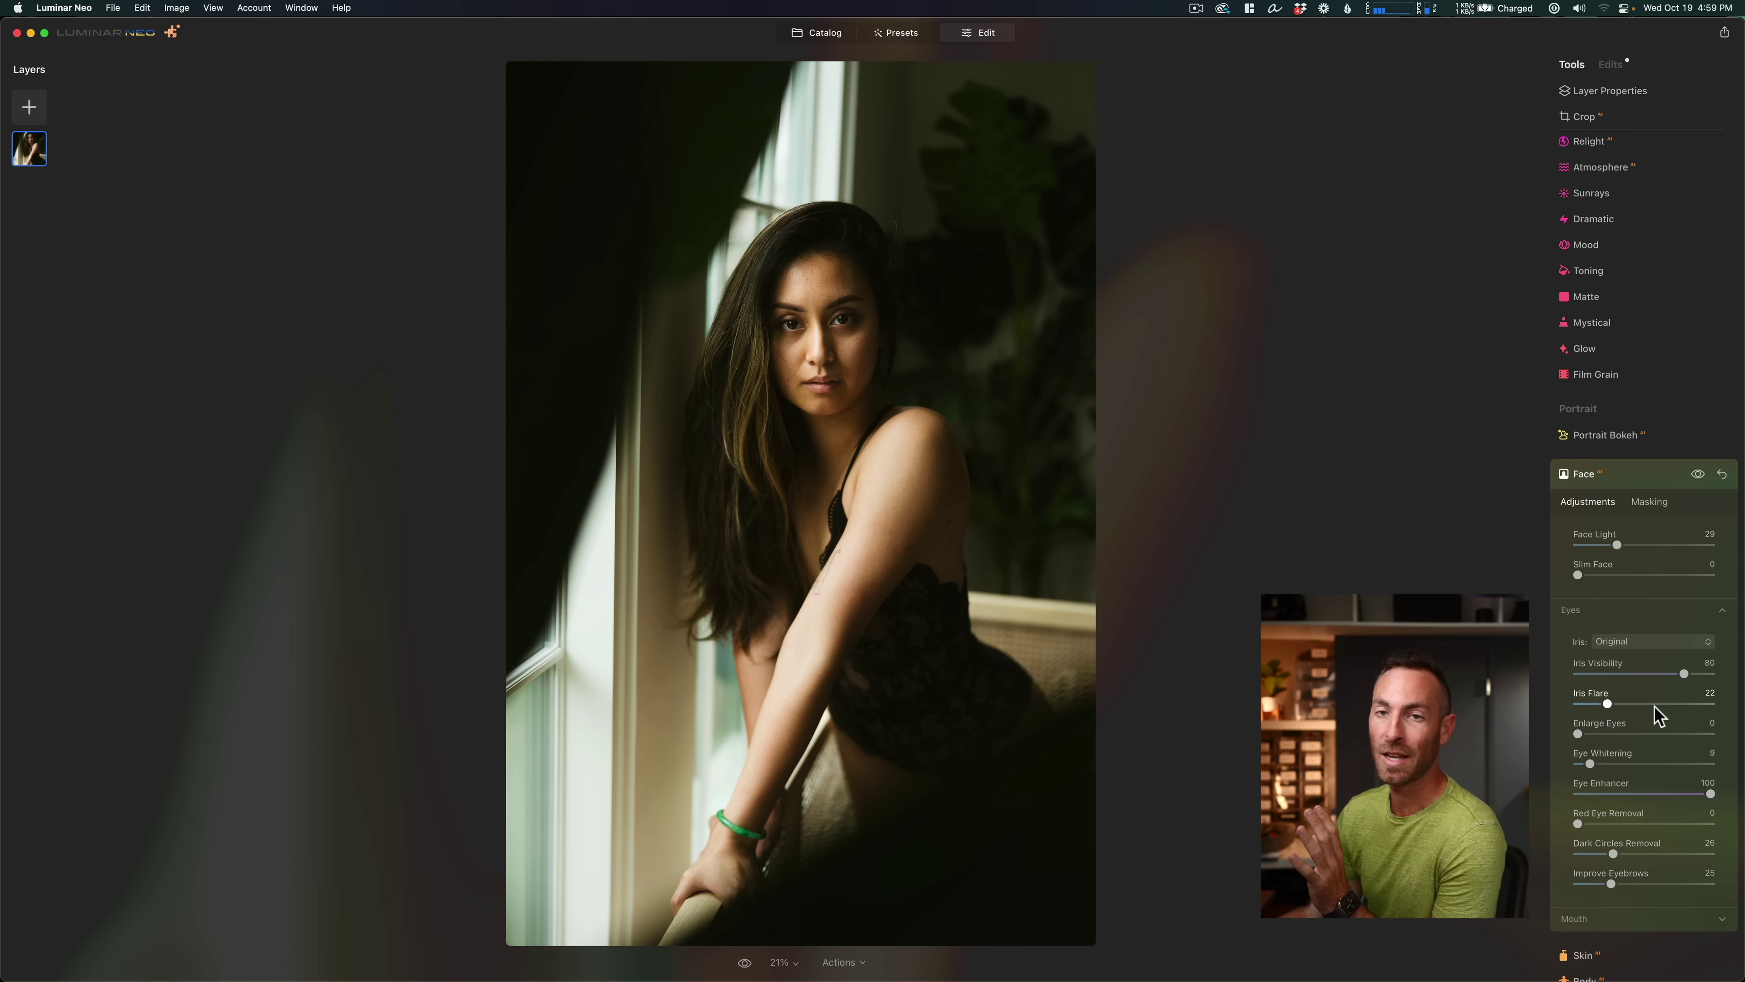
# Step: Reduce skin shine with the Skin tool, setting Shine Removal to 52 while judging the face at 50% zoom
pyautogui.scroll(-3, 1655, 721)
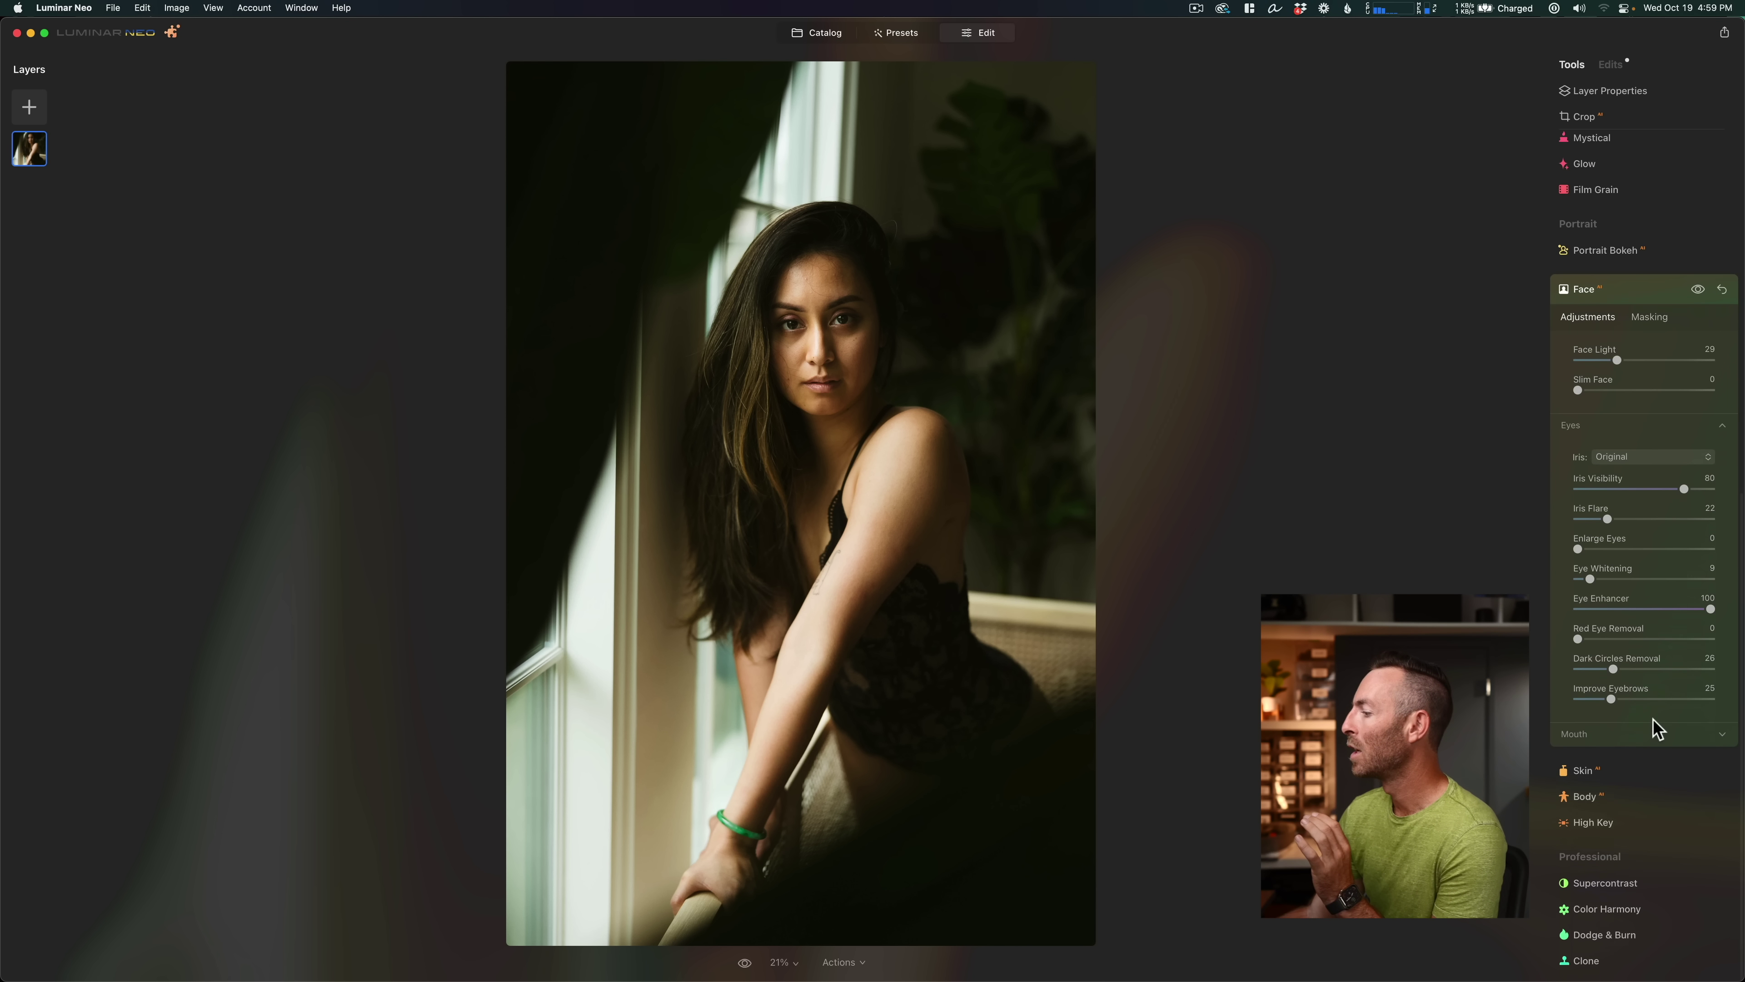
pyautogui.click(1620, 779)
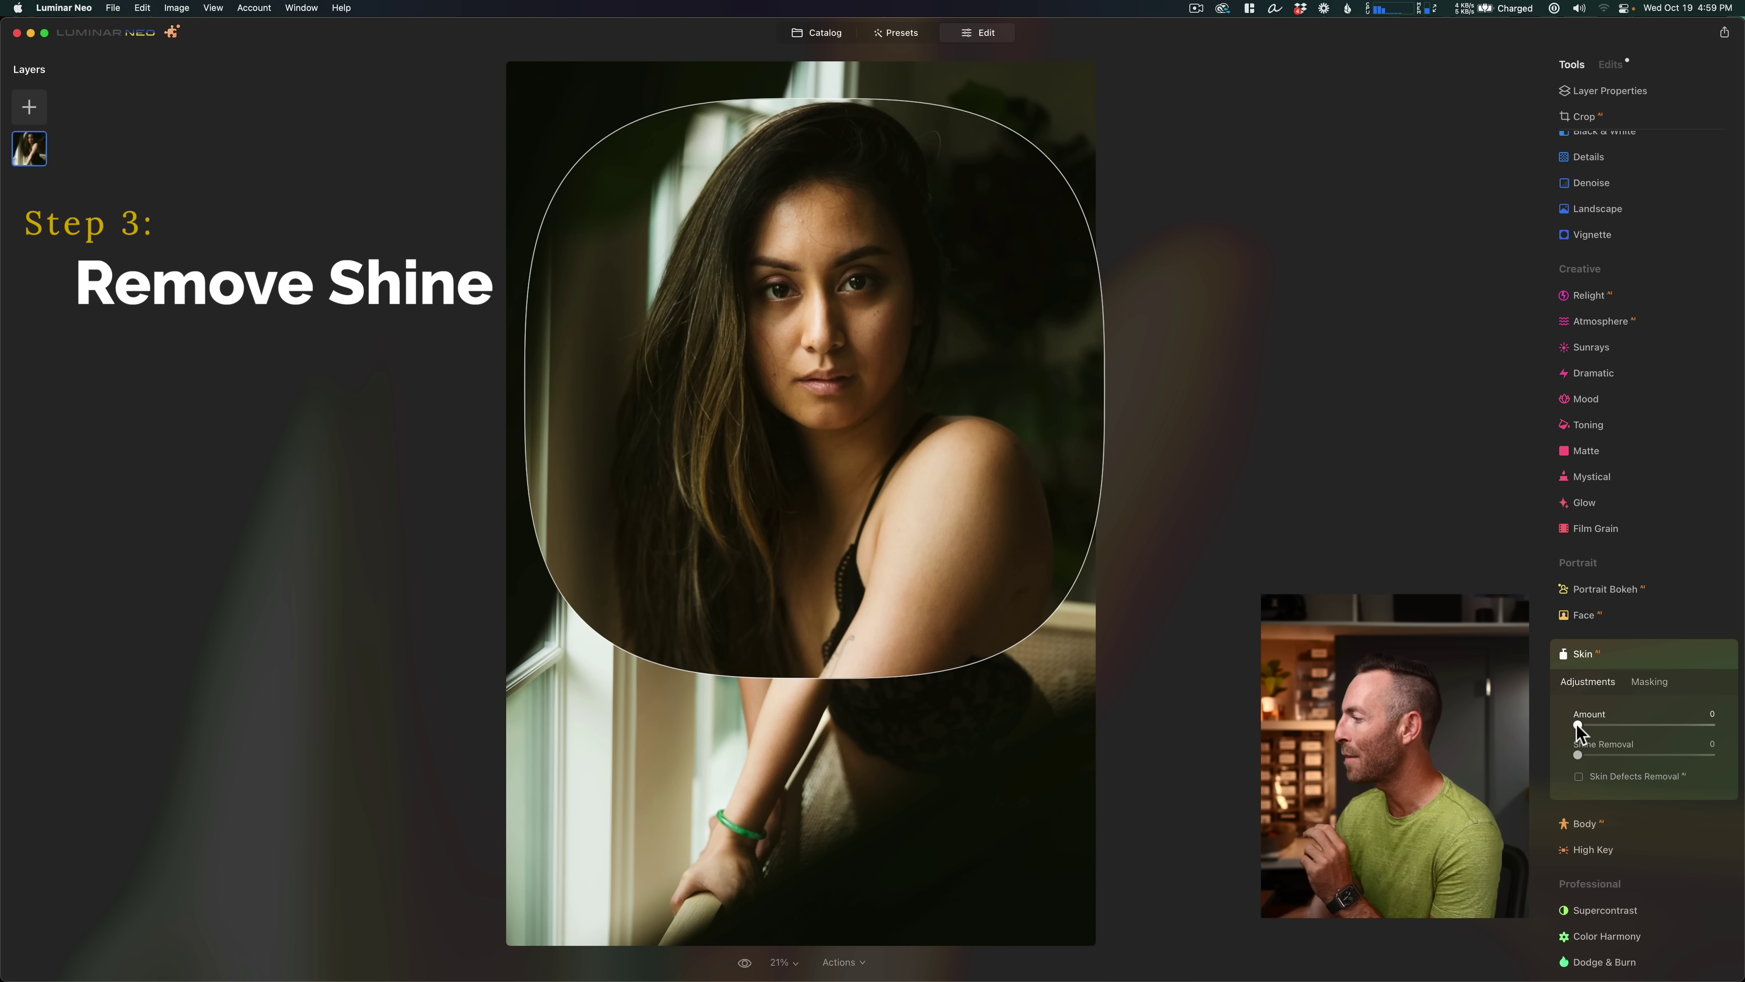
pyautogui.click(1579, 753)
pyautogui.moveTo(1582, 749); pyautogui.dragTo(1720, 752)
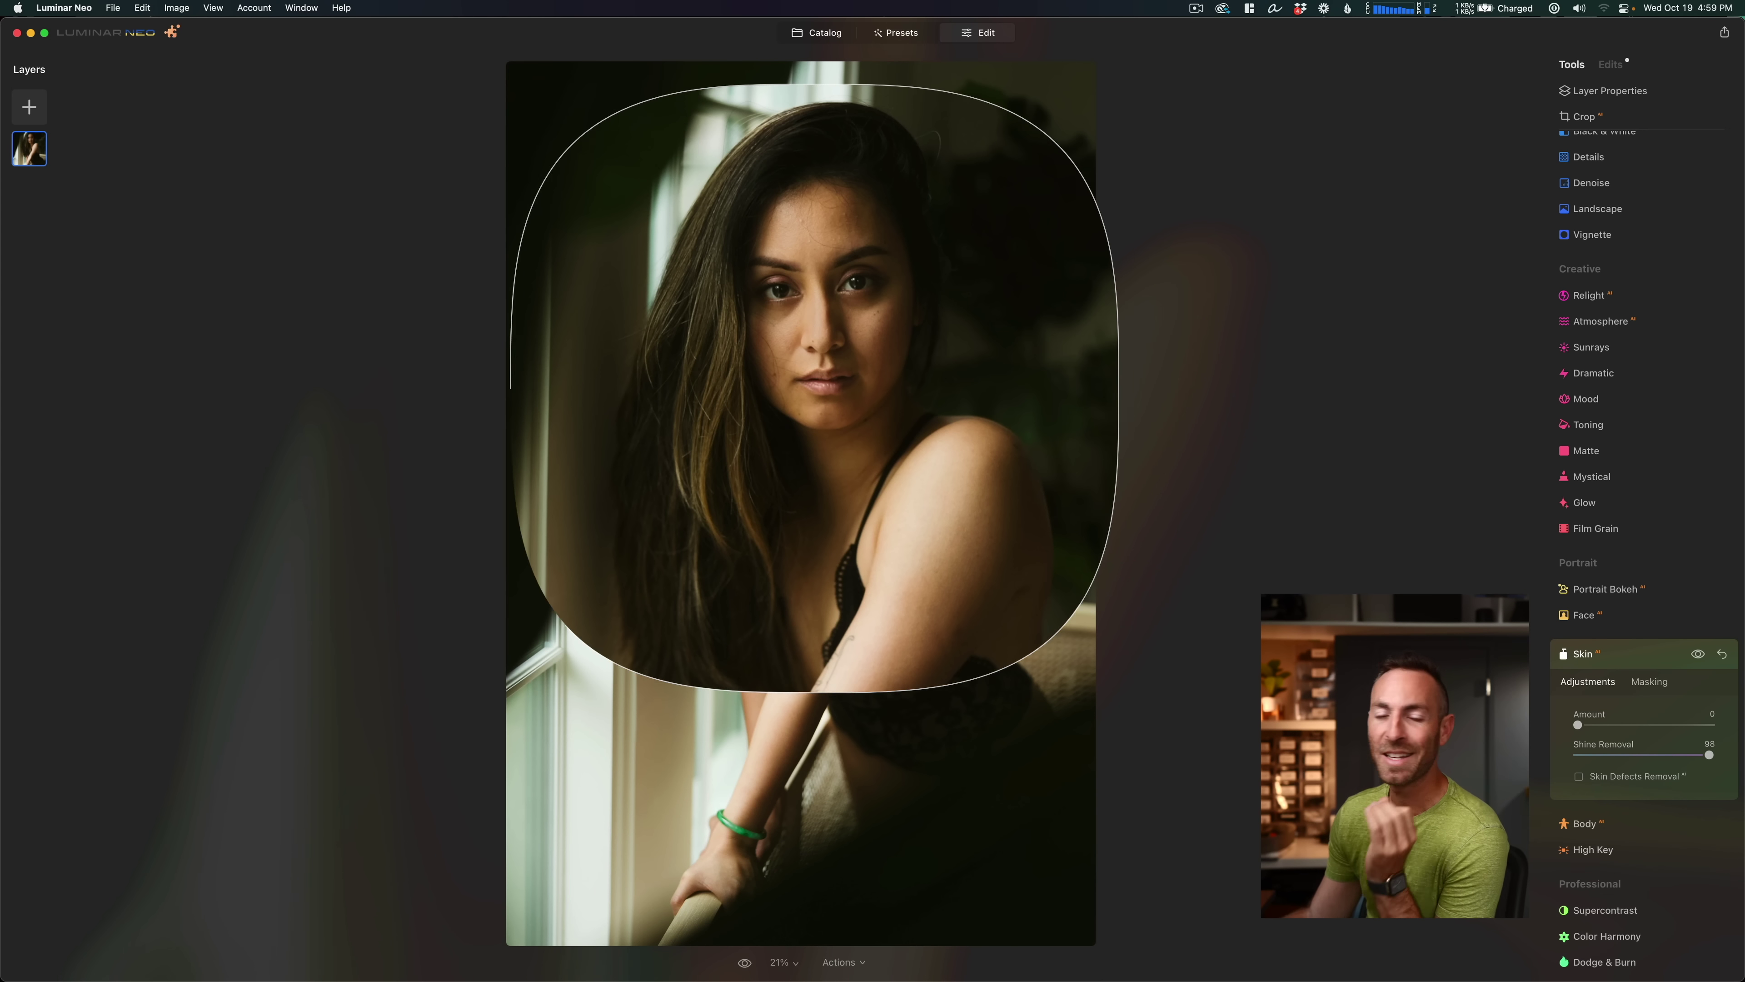
pyautogui.click(789, 962)
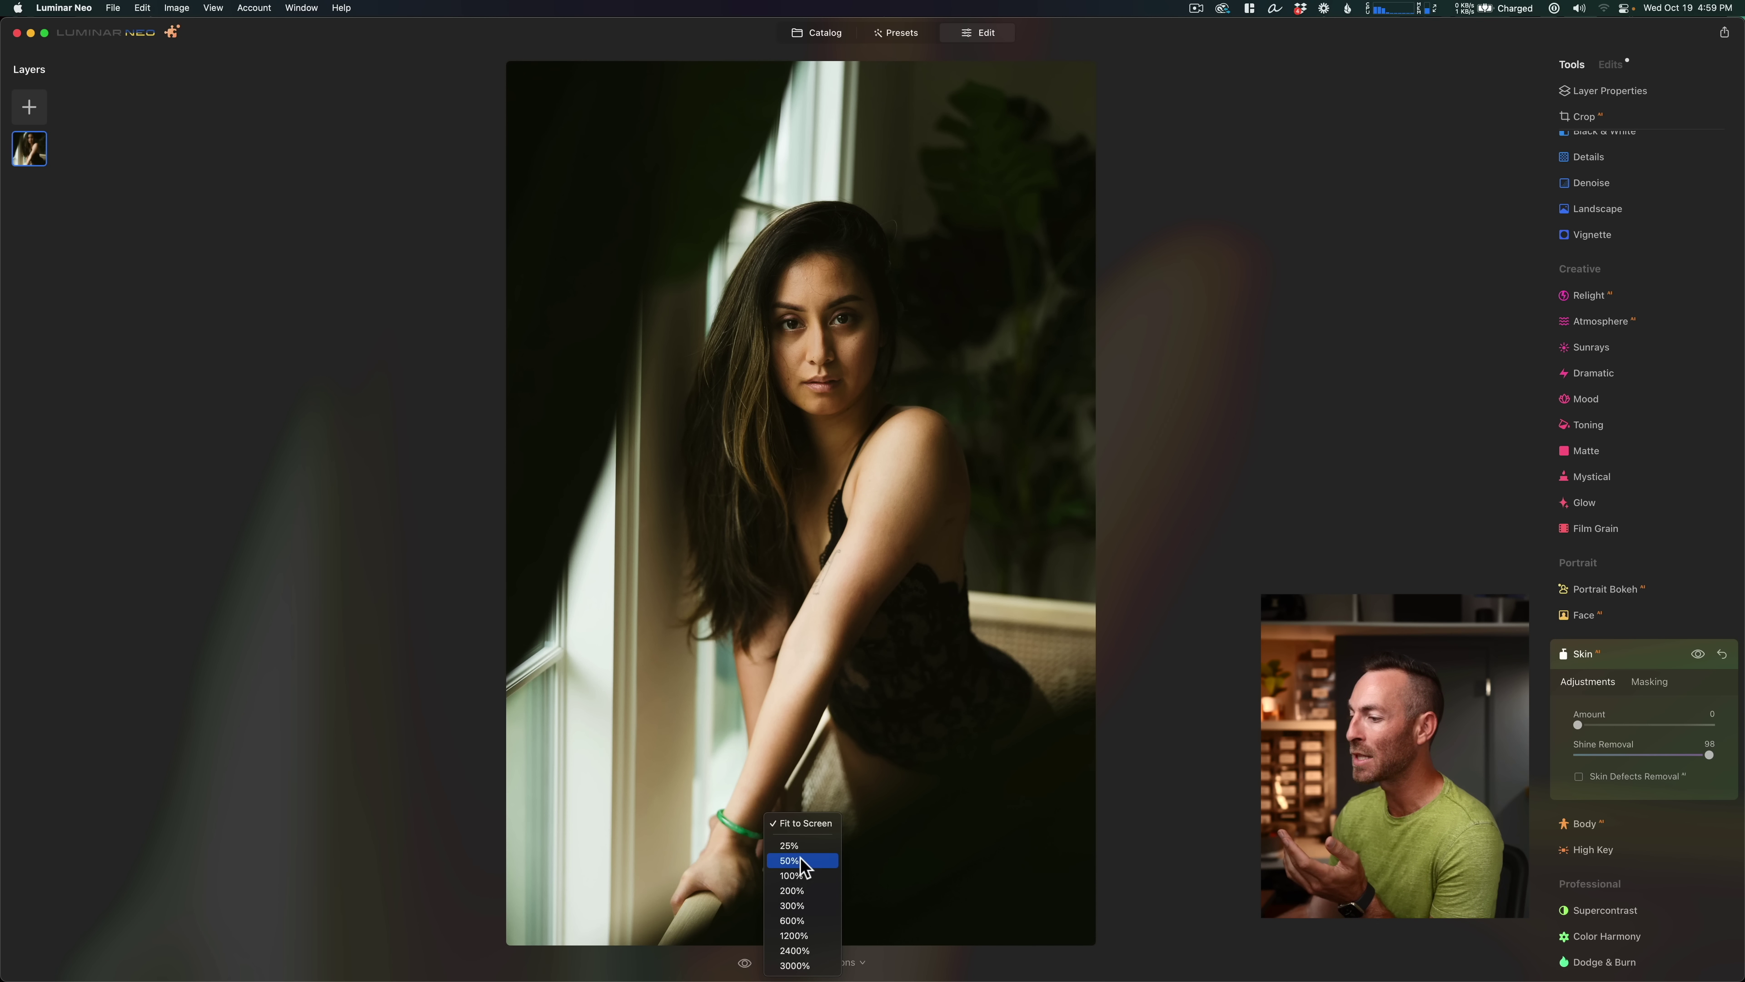
pyautogui.click(801, 858)
pyautogui.moveTo(851, 99); pyautogui.dragTo(857, 473)
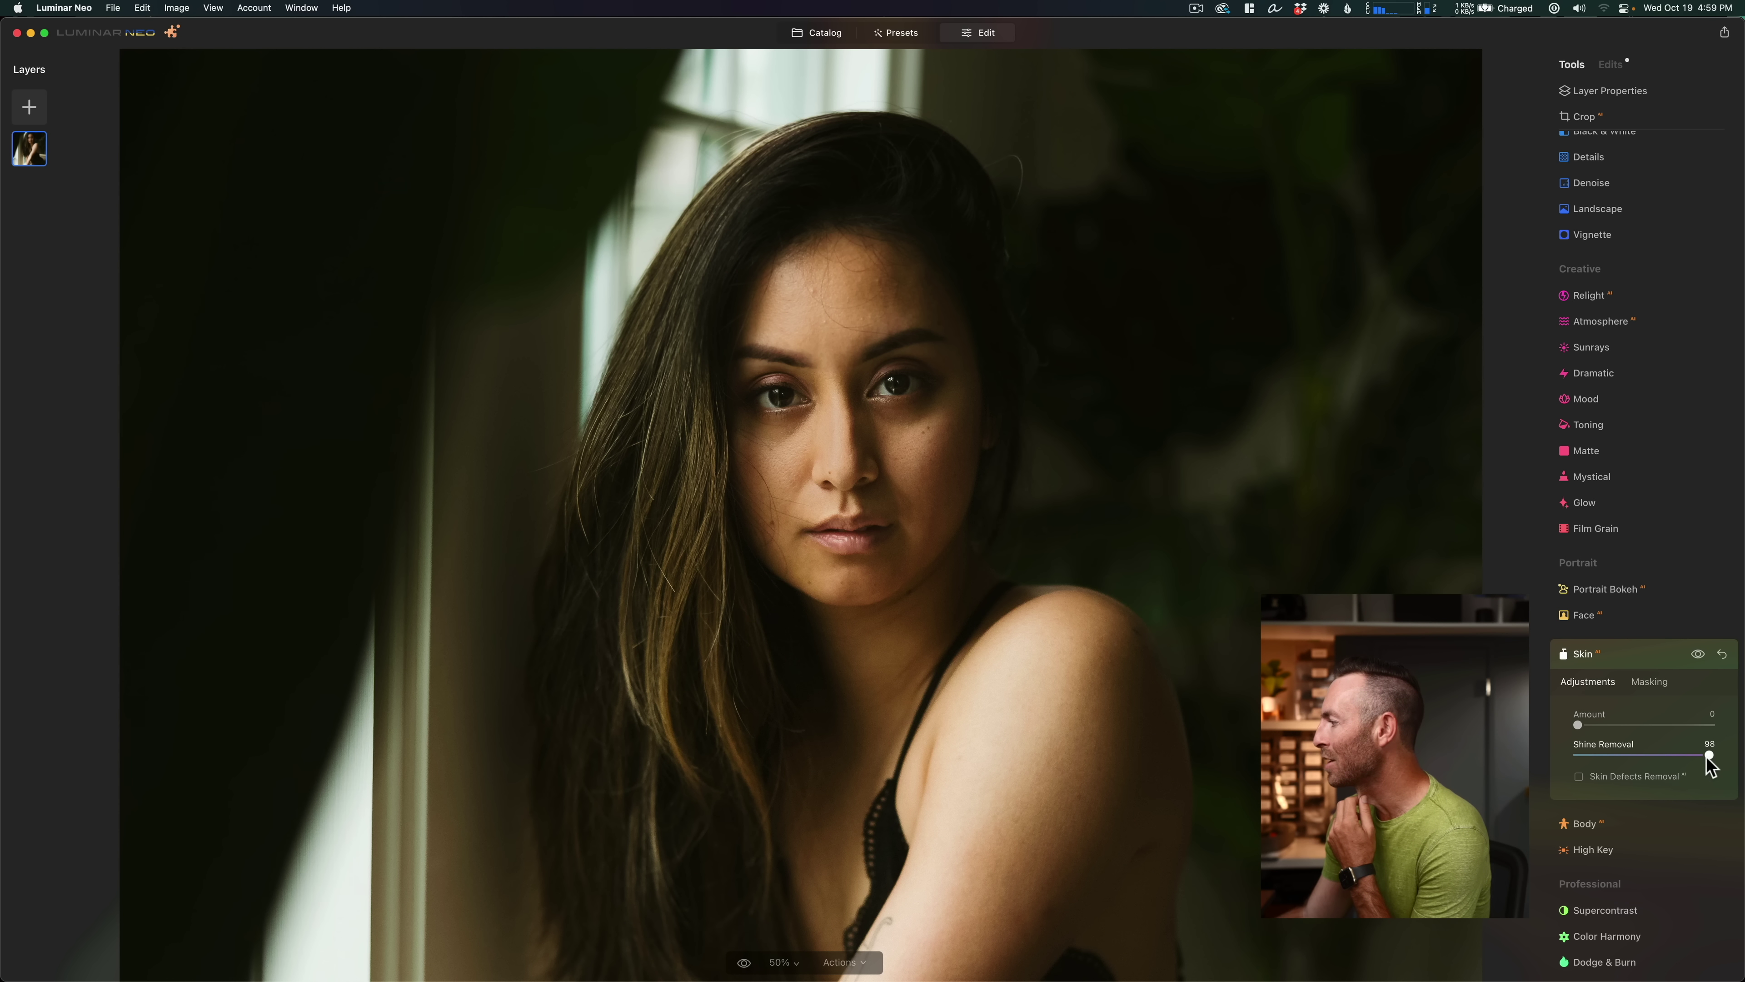
pyautogui.moveTo(1709, 755); pyautogui.dragTo(1616, 755)
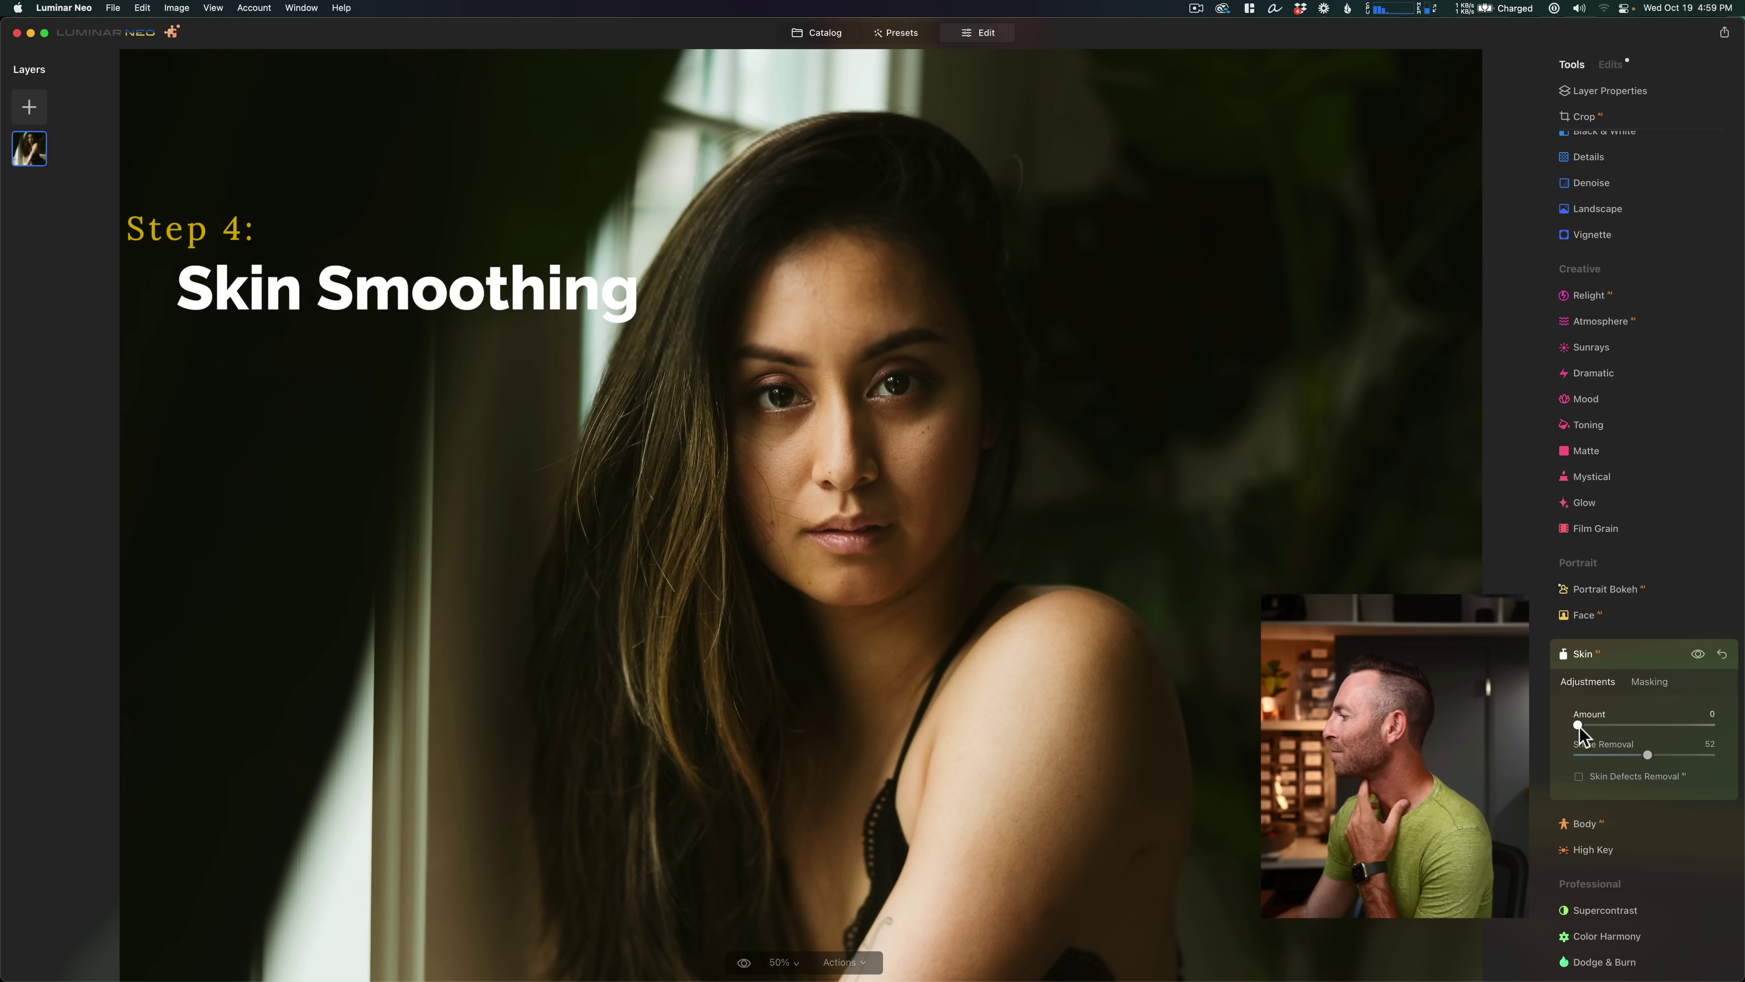
# Step: Smooth the skin by setting the Skin tool's Amount to 47 and compare it with the original
pyautogui.moveTo(1583, 726); pyautogui.dragTo(1632, 723)
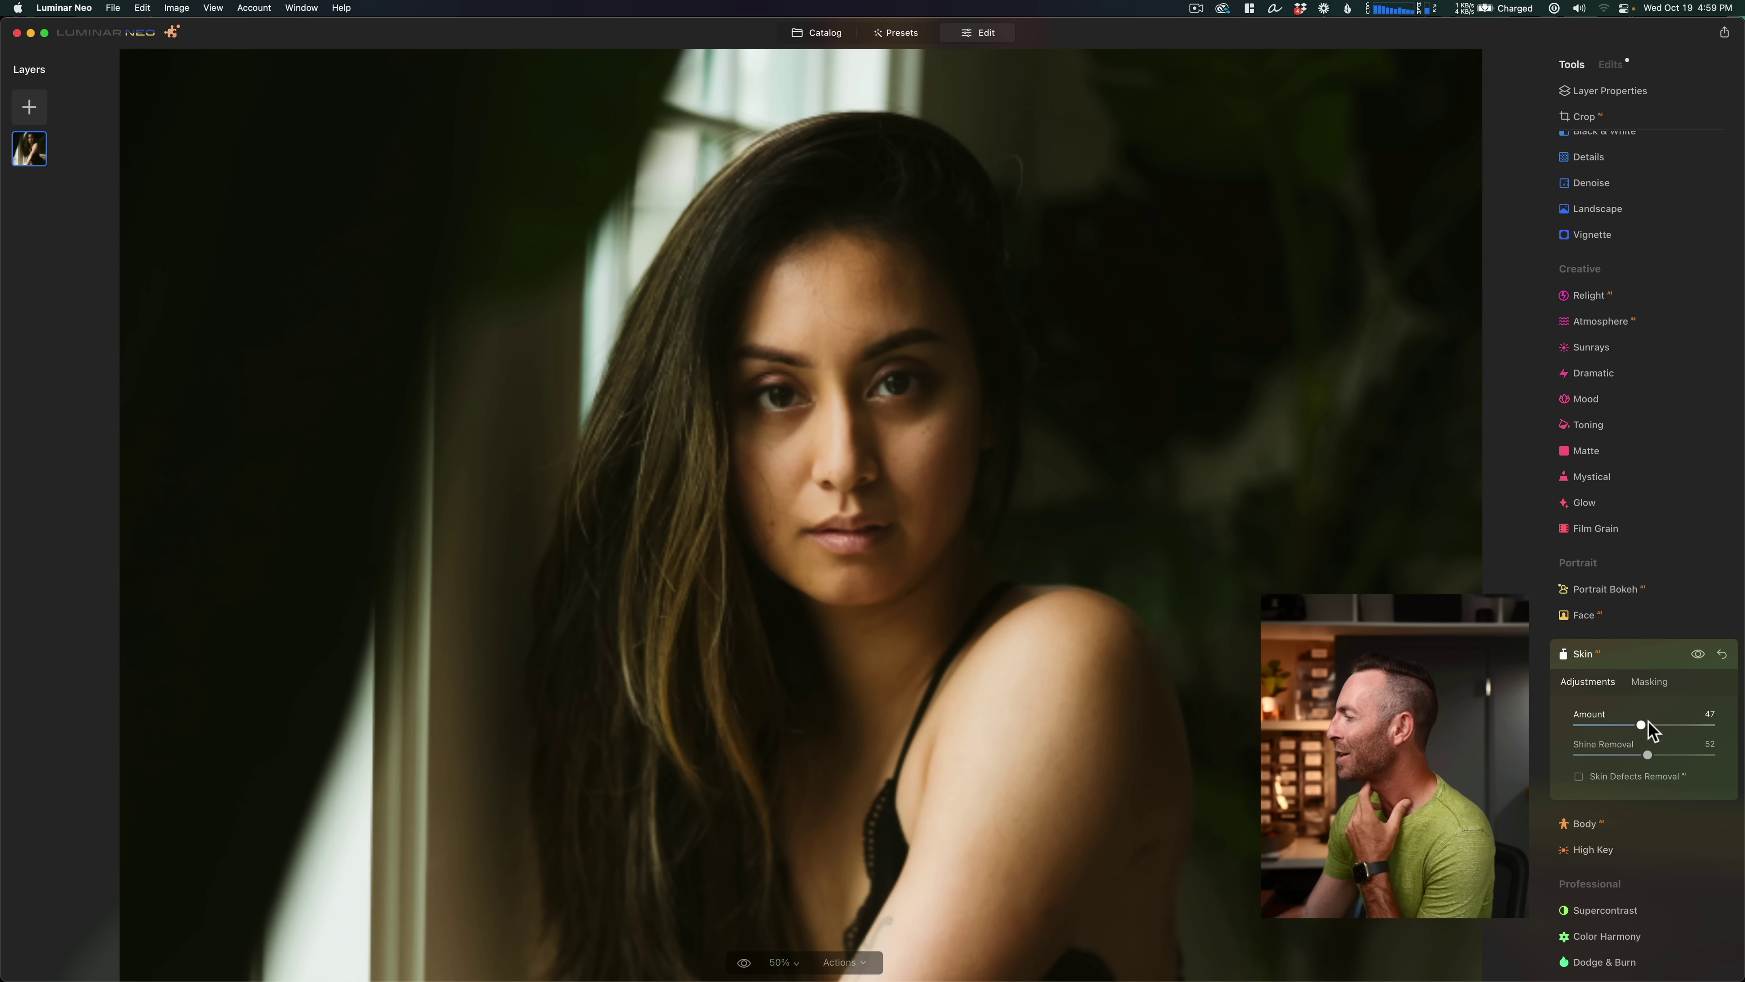
pyautogui.moveTo(1637, 724); pyautogui.dragTo(1642, 724)
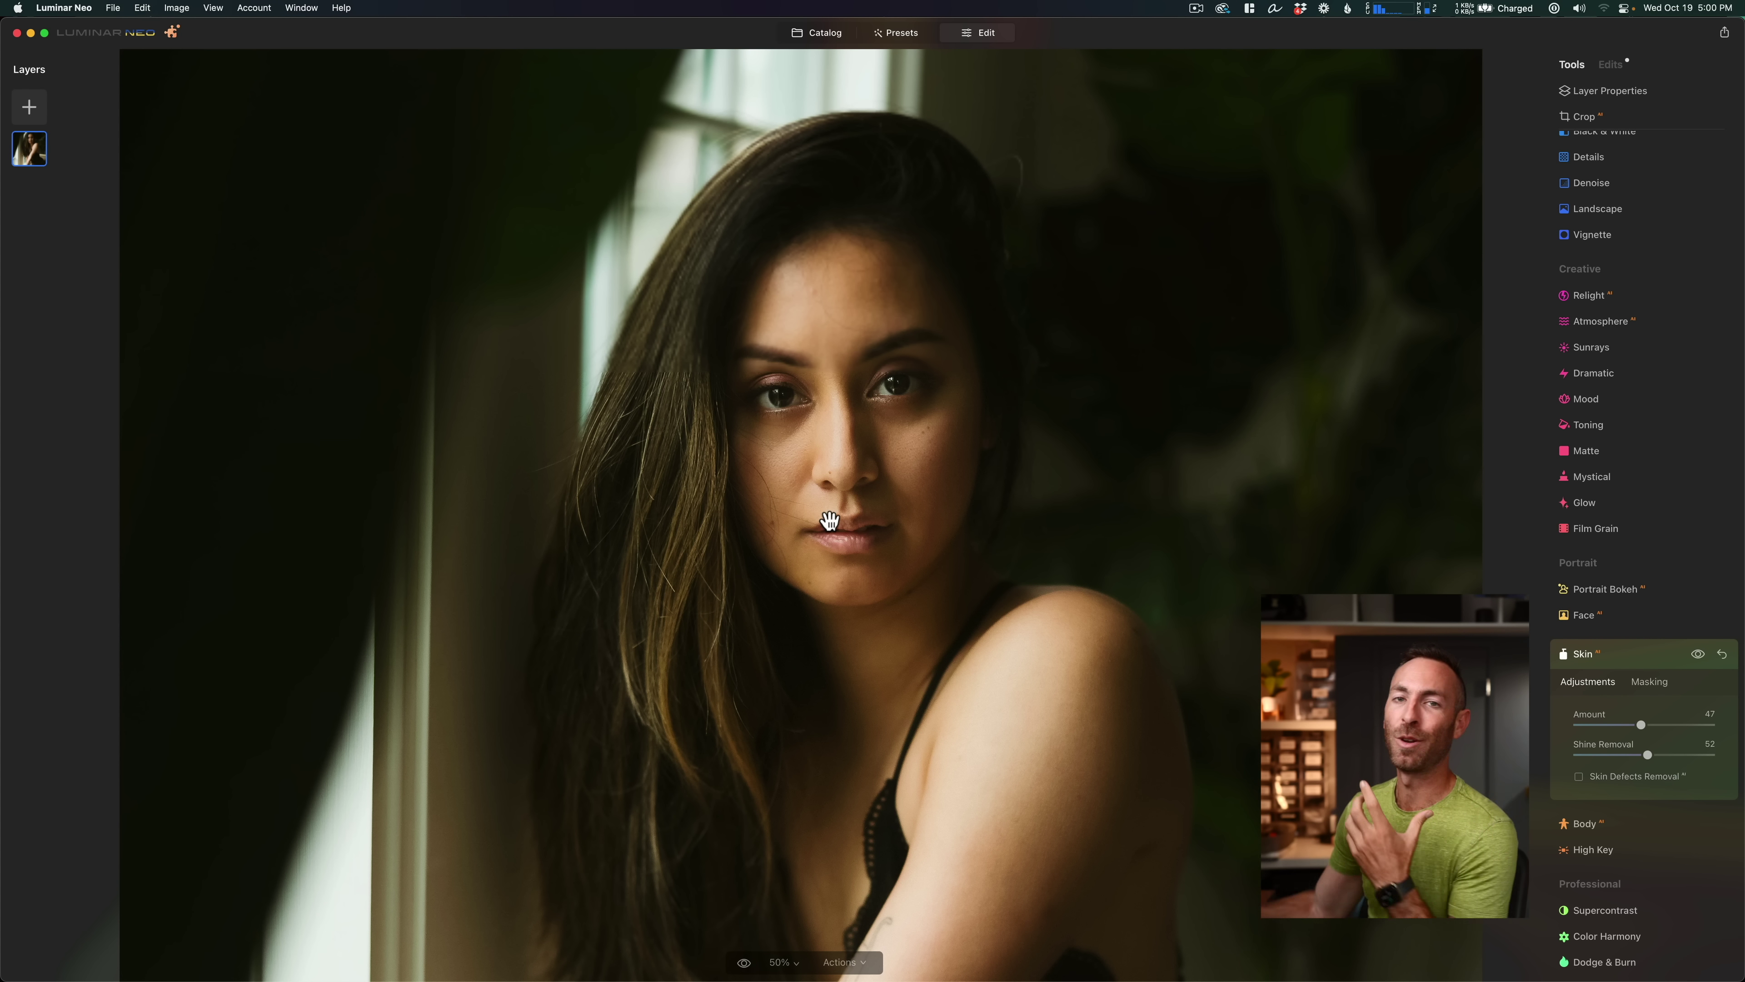
pyautogui.click(744, 961)
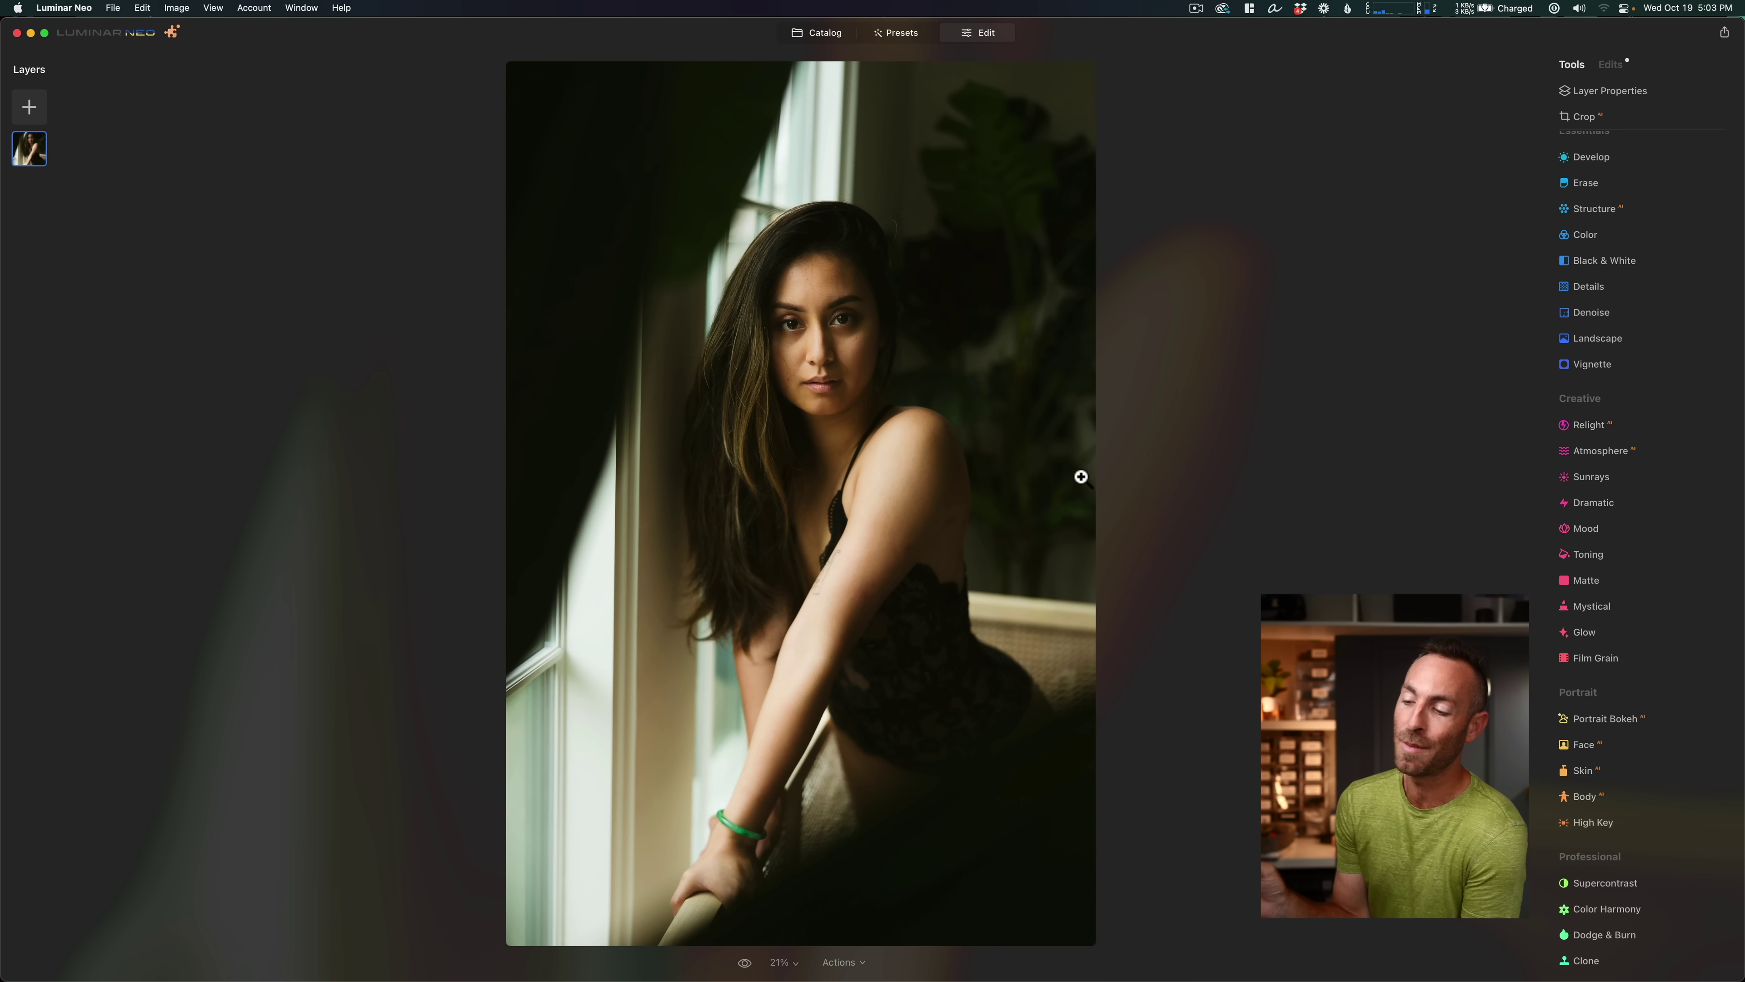
# Step: Review the applied edits by hiding the Skin adjustment and toggling the Face adjustment to compare the photo with and without it
pyautogui.click(1612, 66)
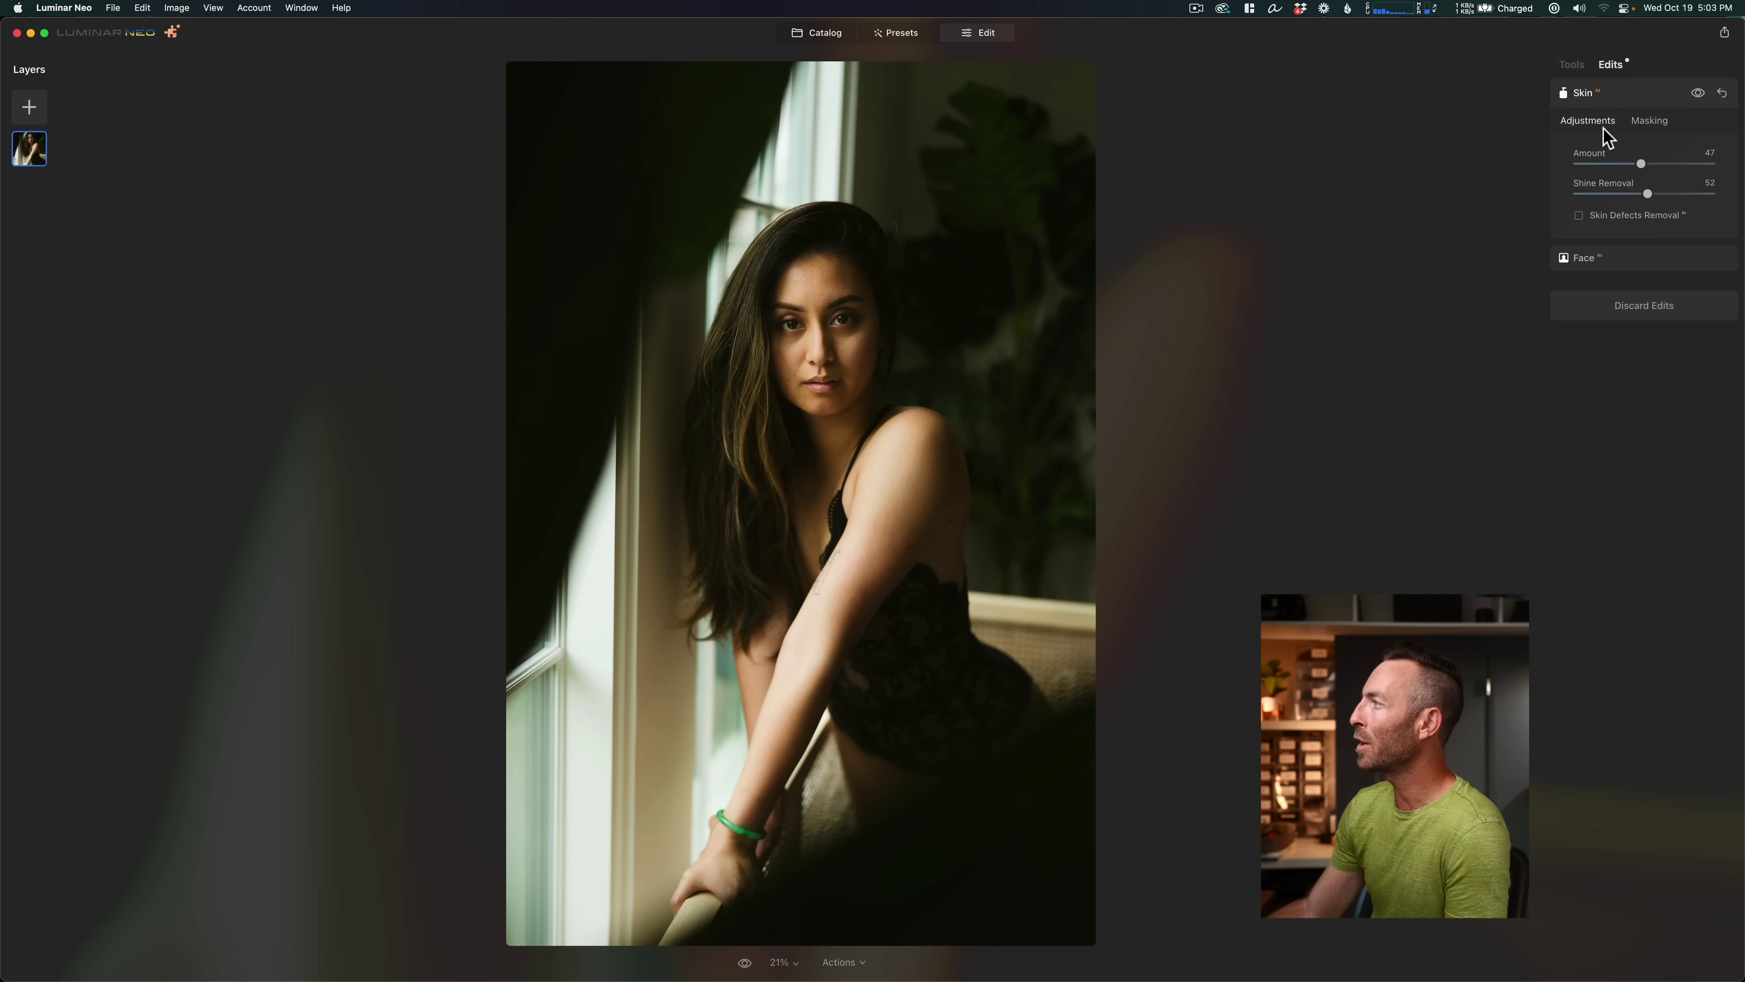
pyautogui.click(1697, 94)
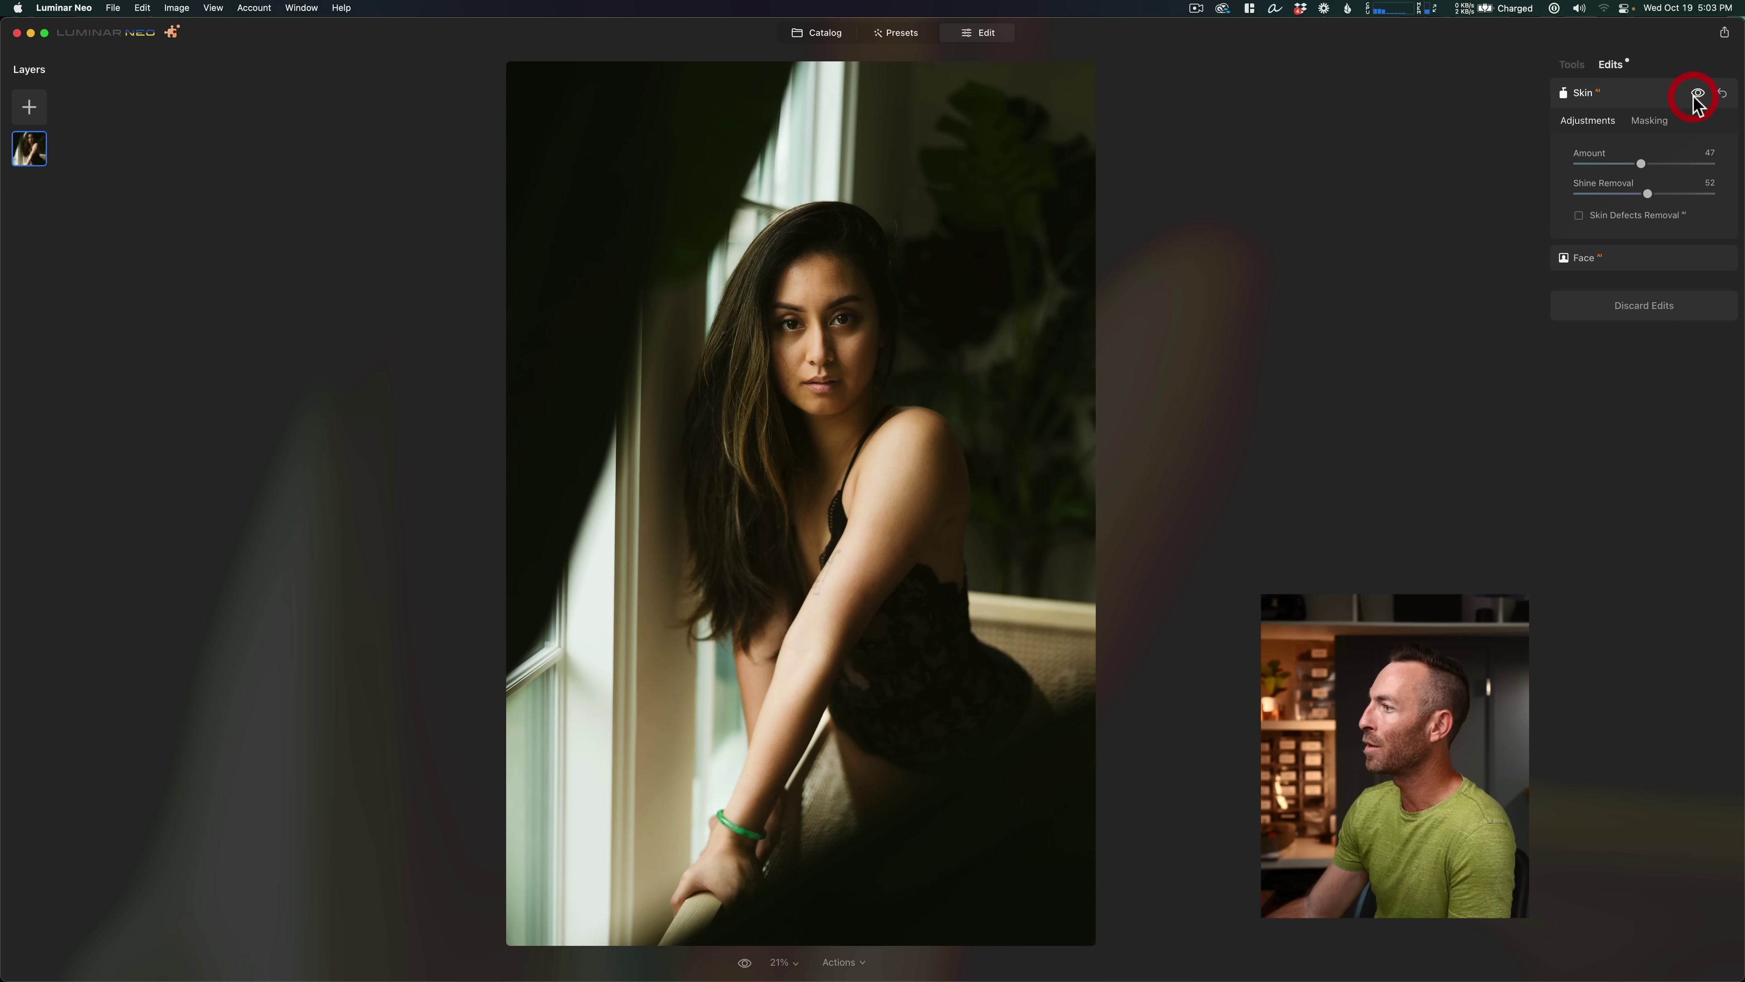
pyautogui.click(1627, 260)
pyautogui.click(1698, 126)
pyautogui.click(1698, 125)
pyautogui.click(1698, 126)
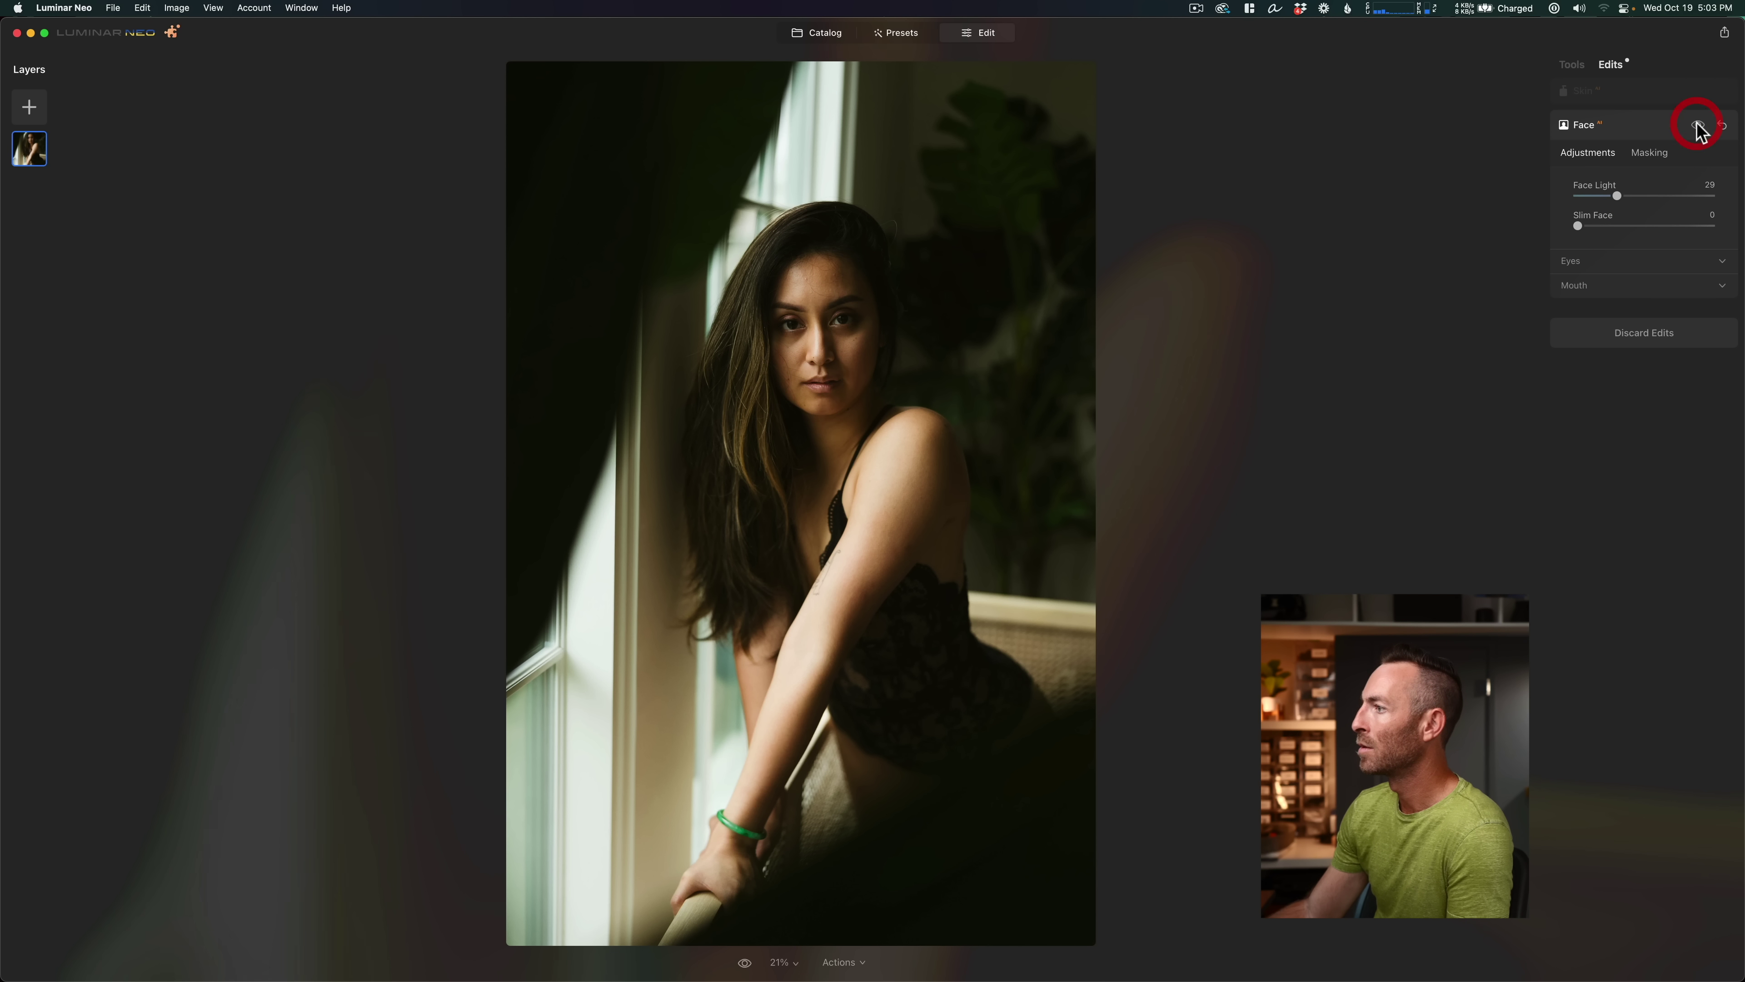
pyautogui.click(1698, 126)
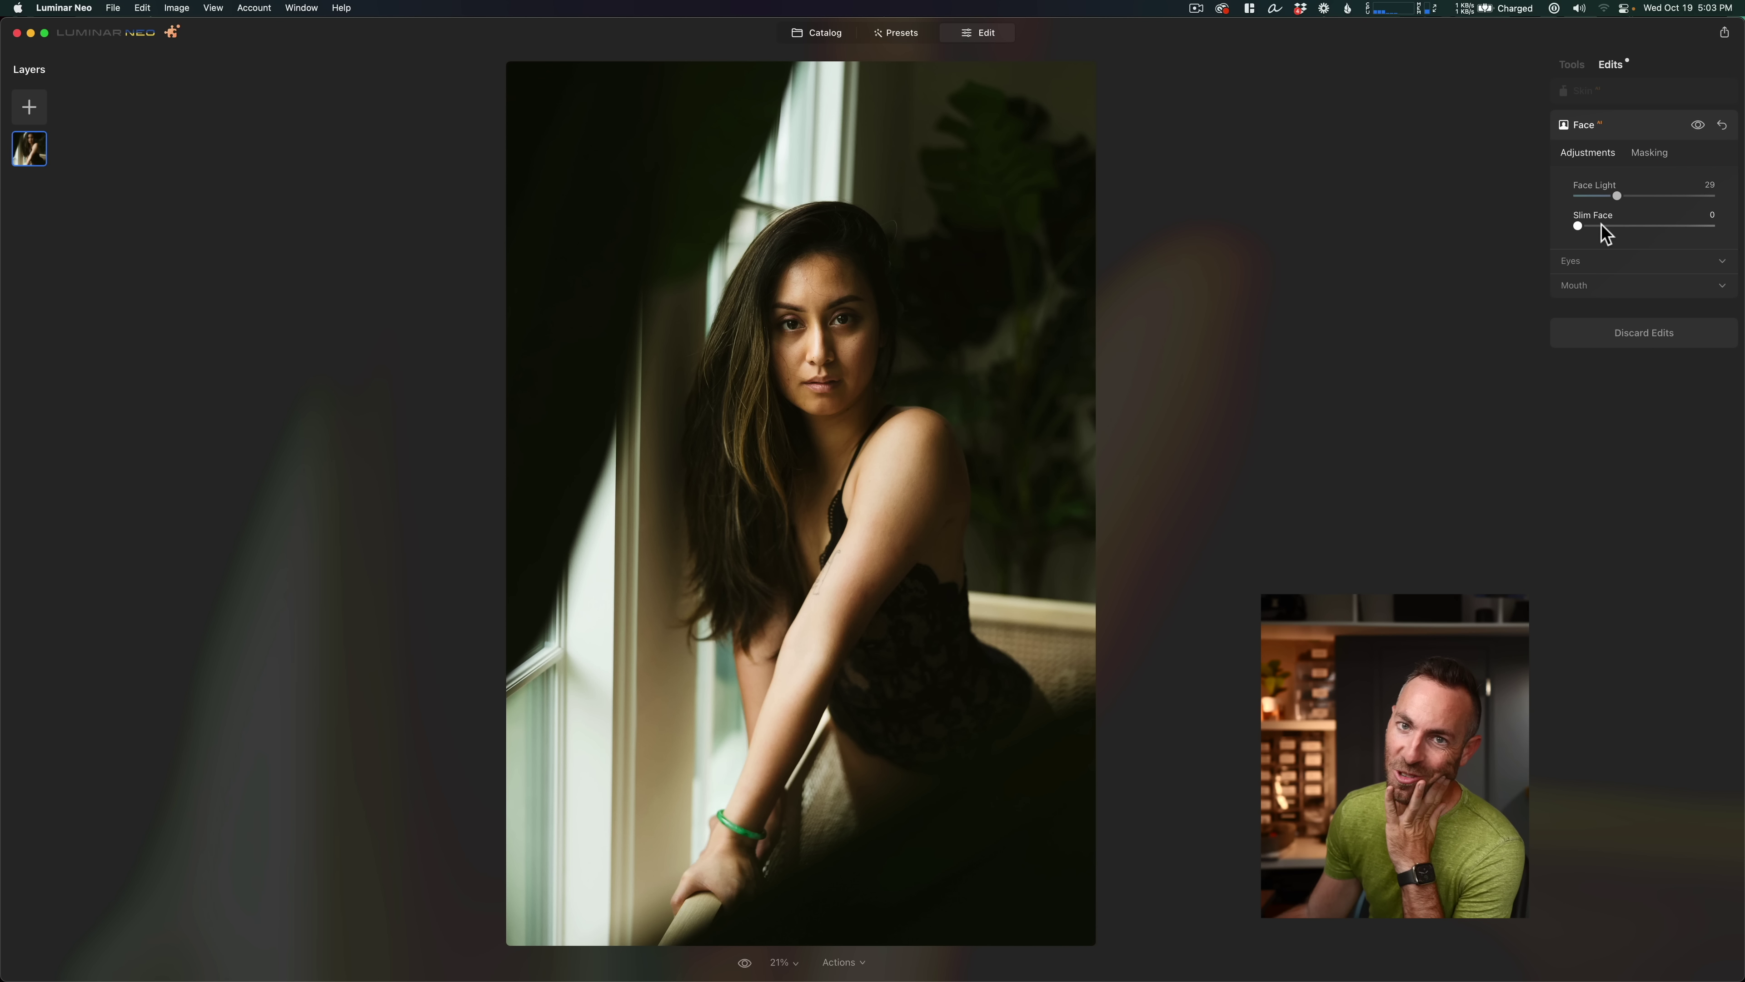
# Step: Apply the saved Clients preset from My Presets to the photo and return to editing
pyautogui.click(1573, 64)
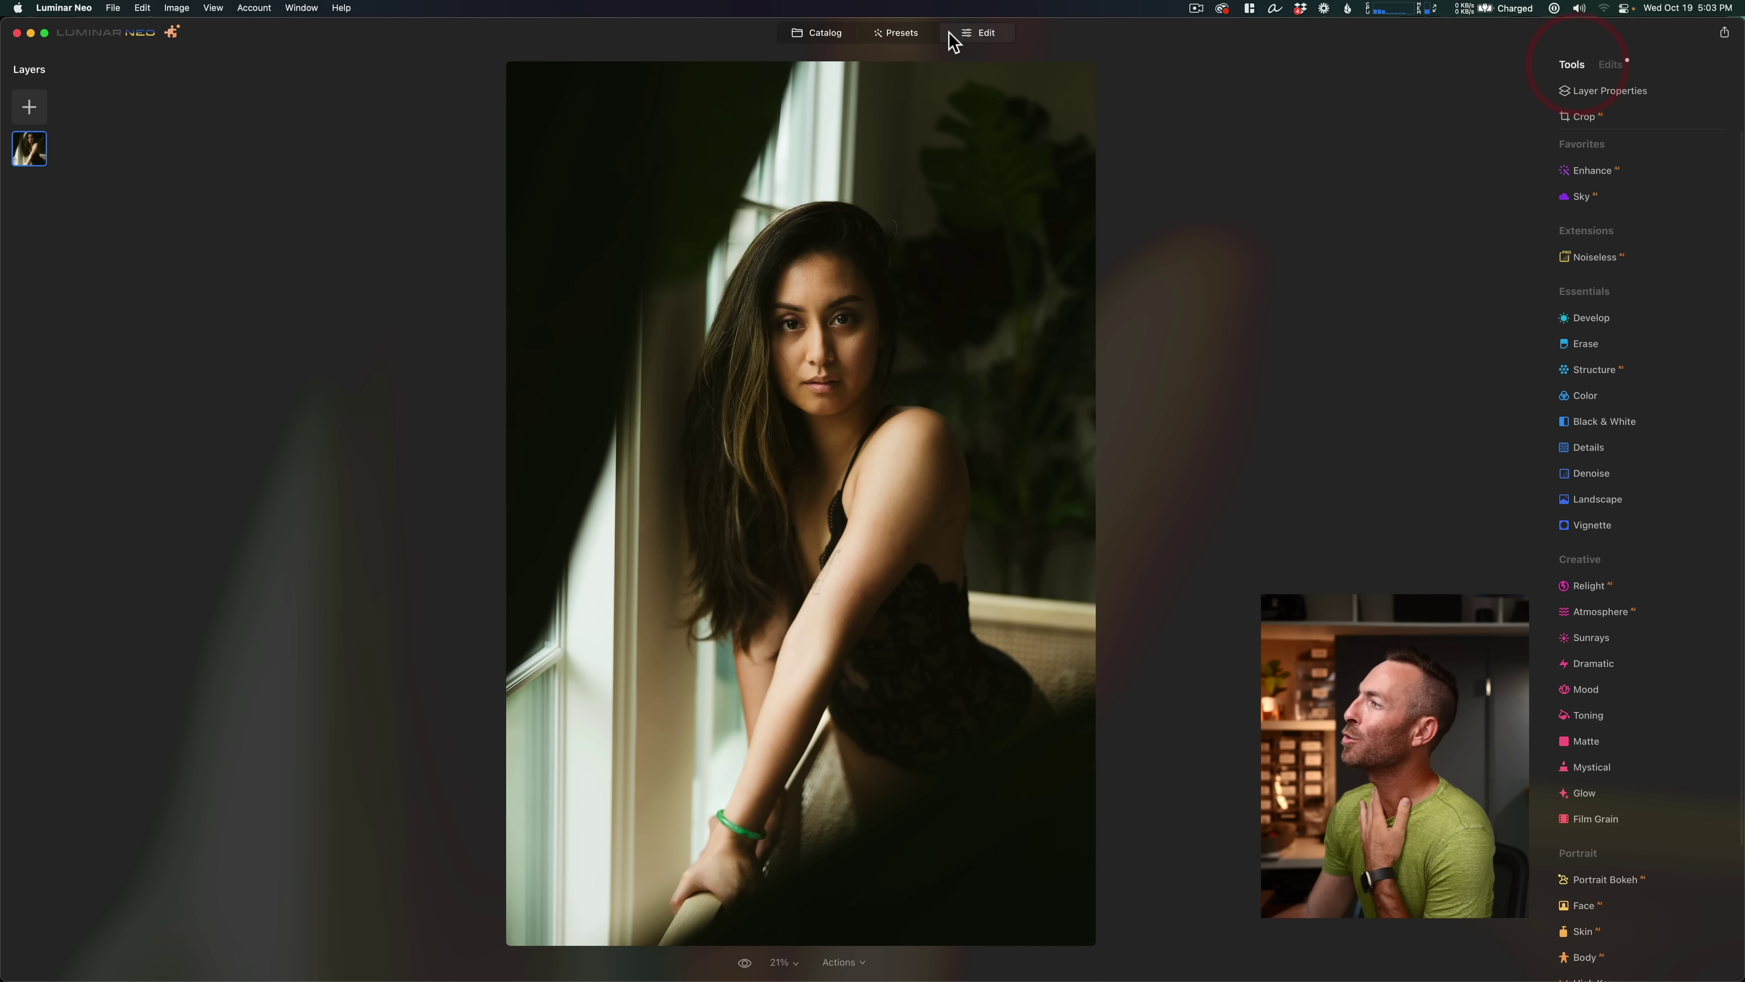
pyautogui.click(901, 38)
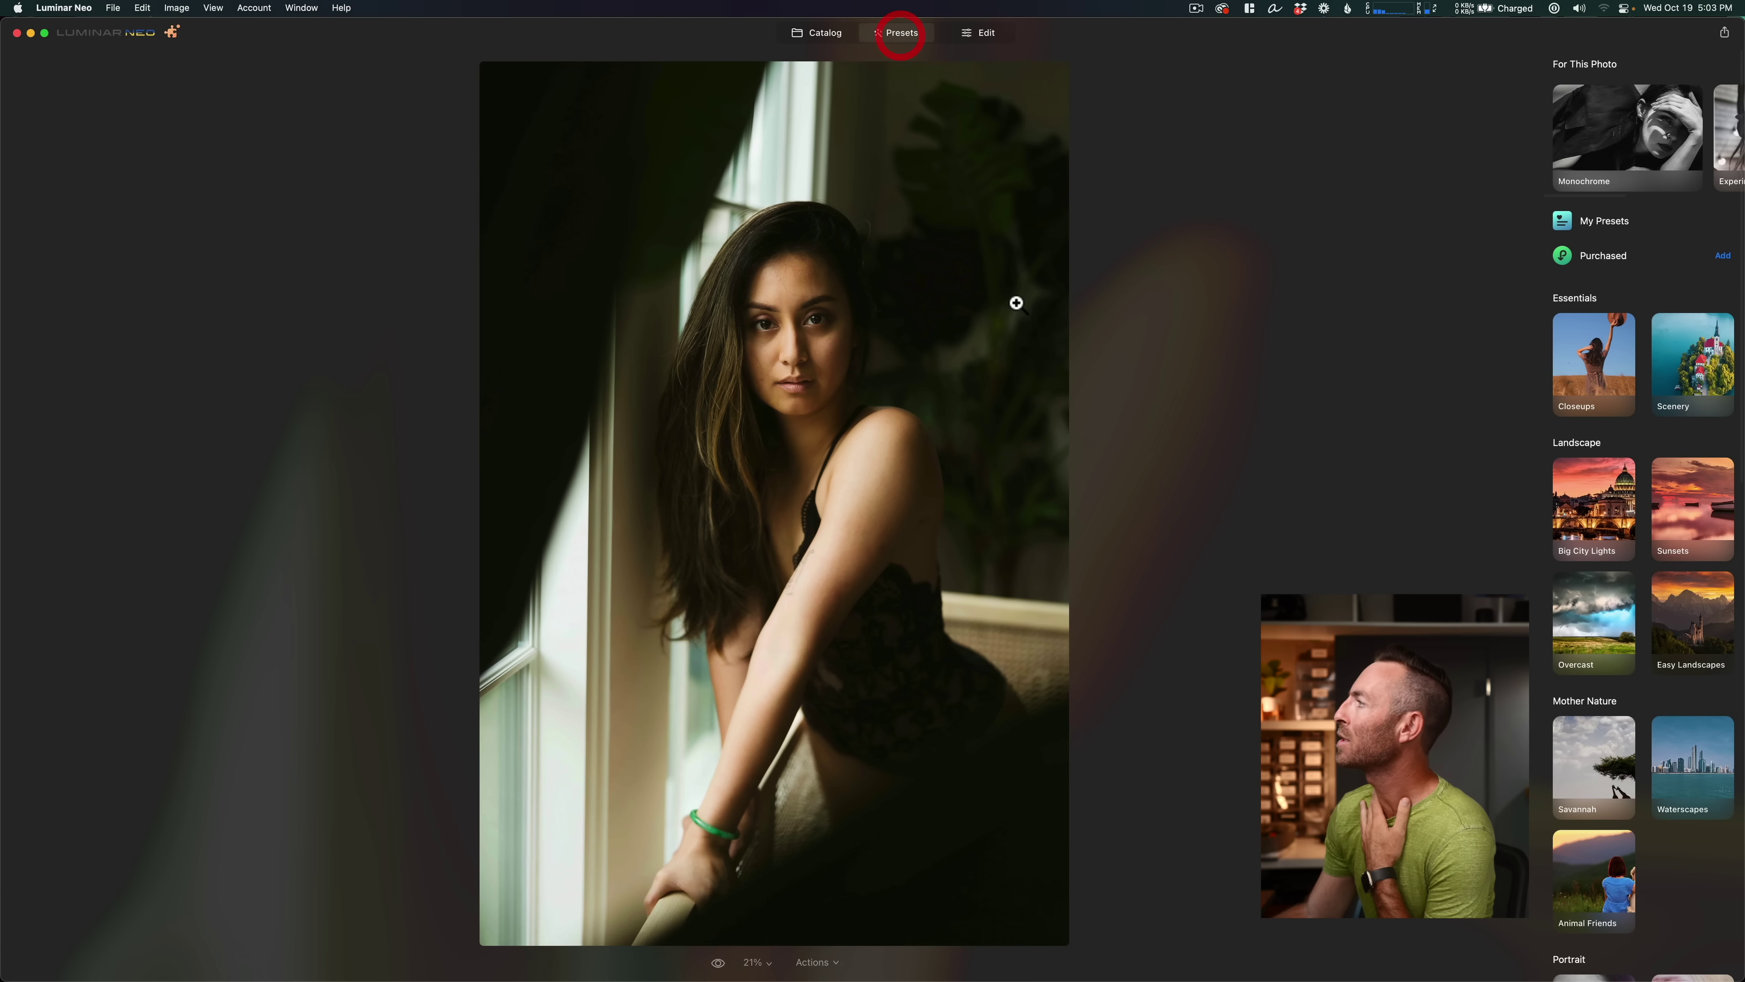
pyautogui.click(1601, 232)
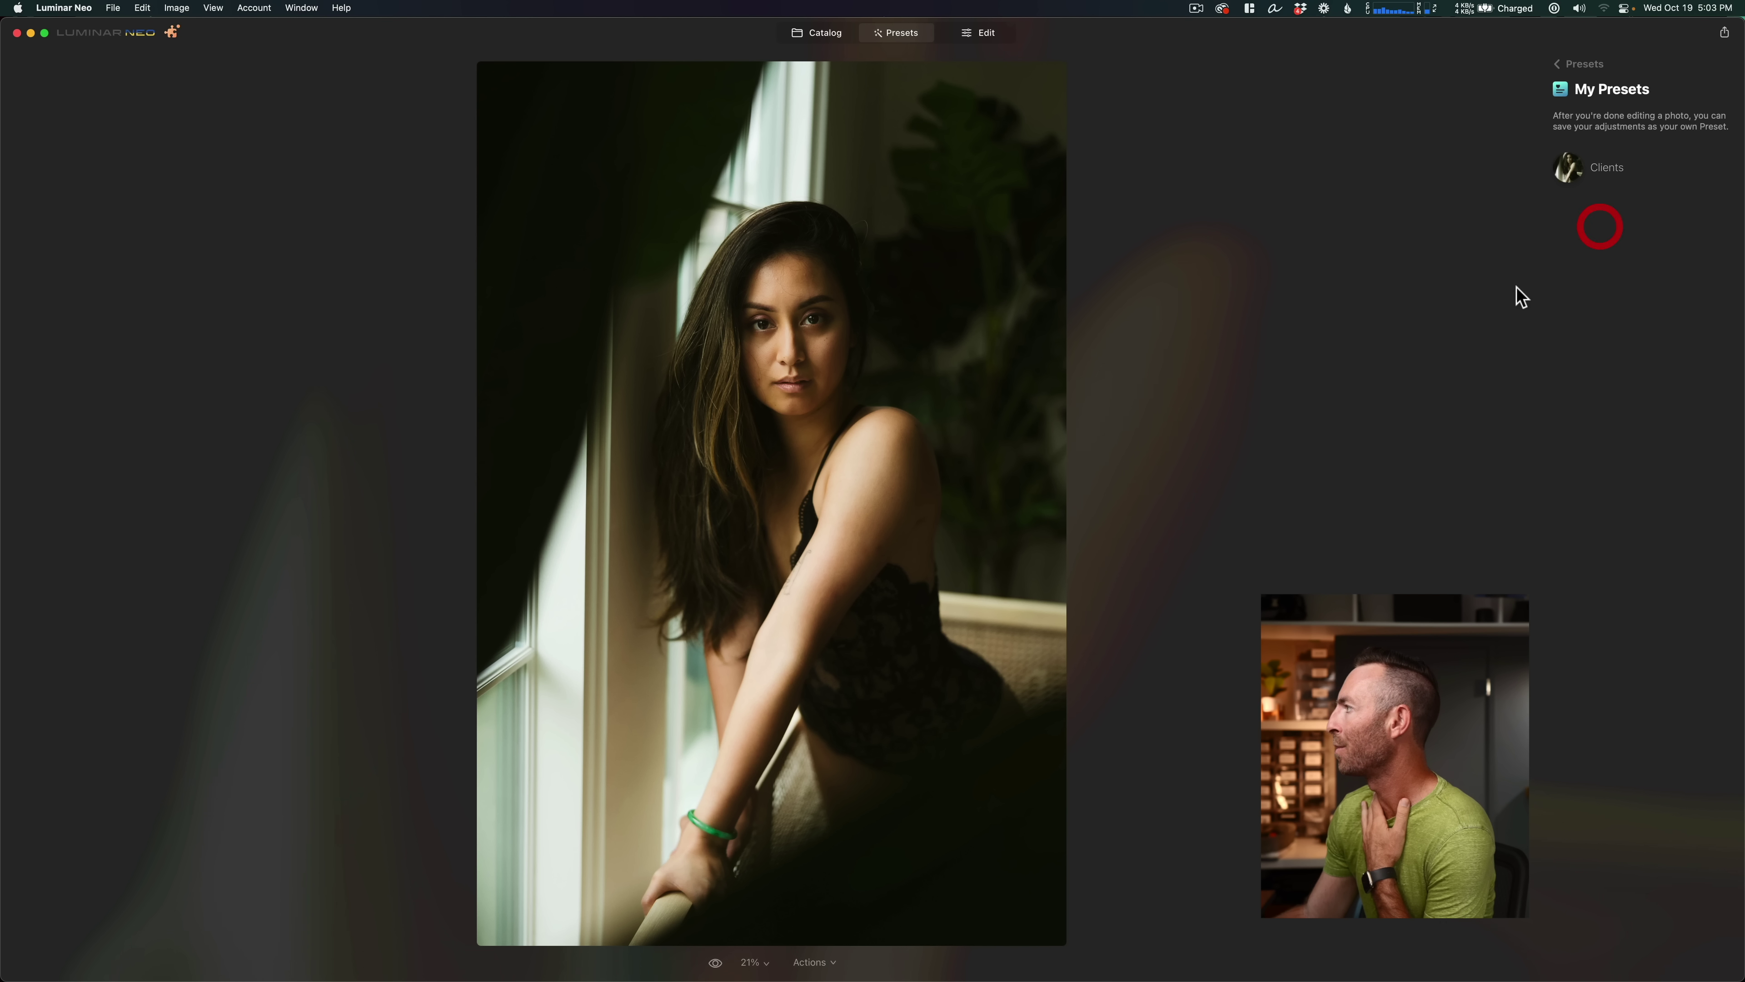
pyautogui.click(1568, 172)
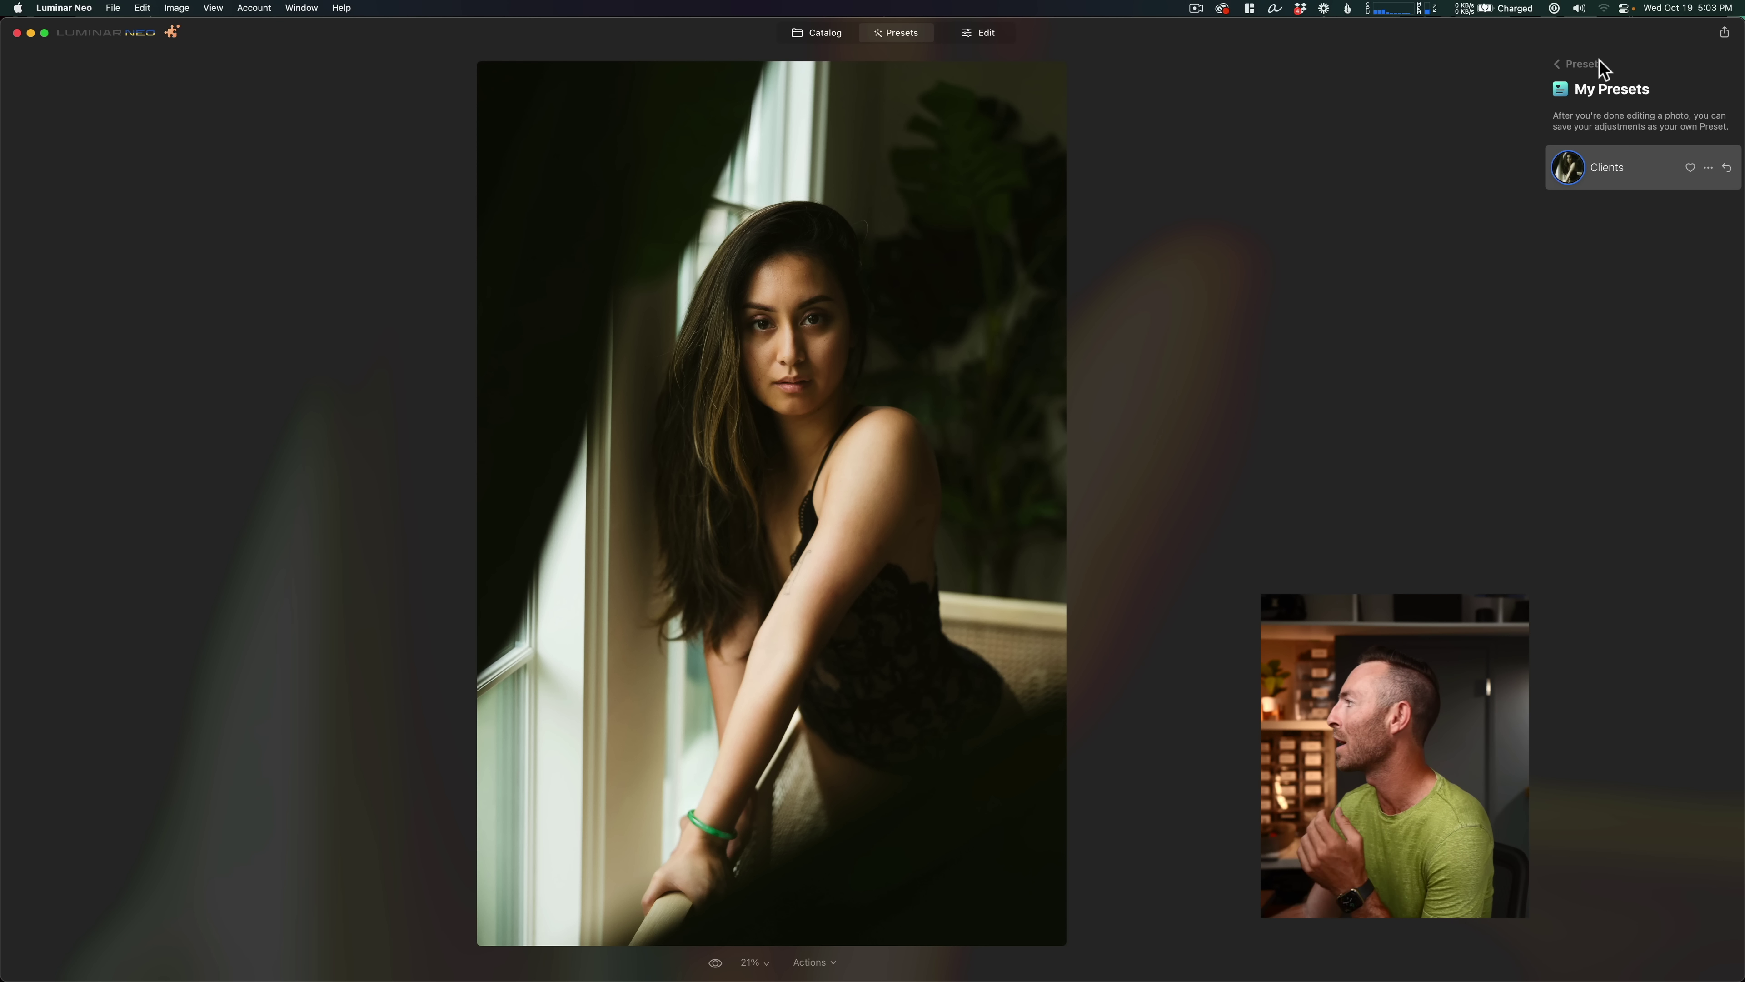
pyautogui.click(1583, 63)
pyautogui.click(978, 32)
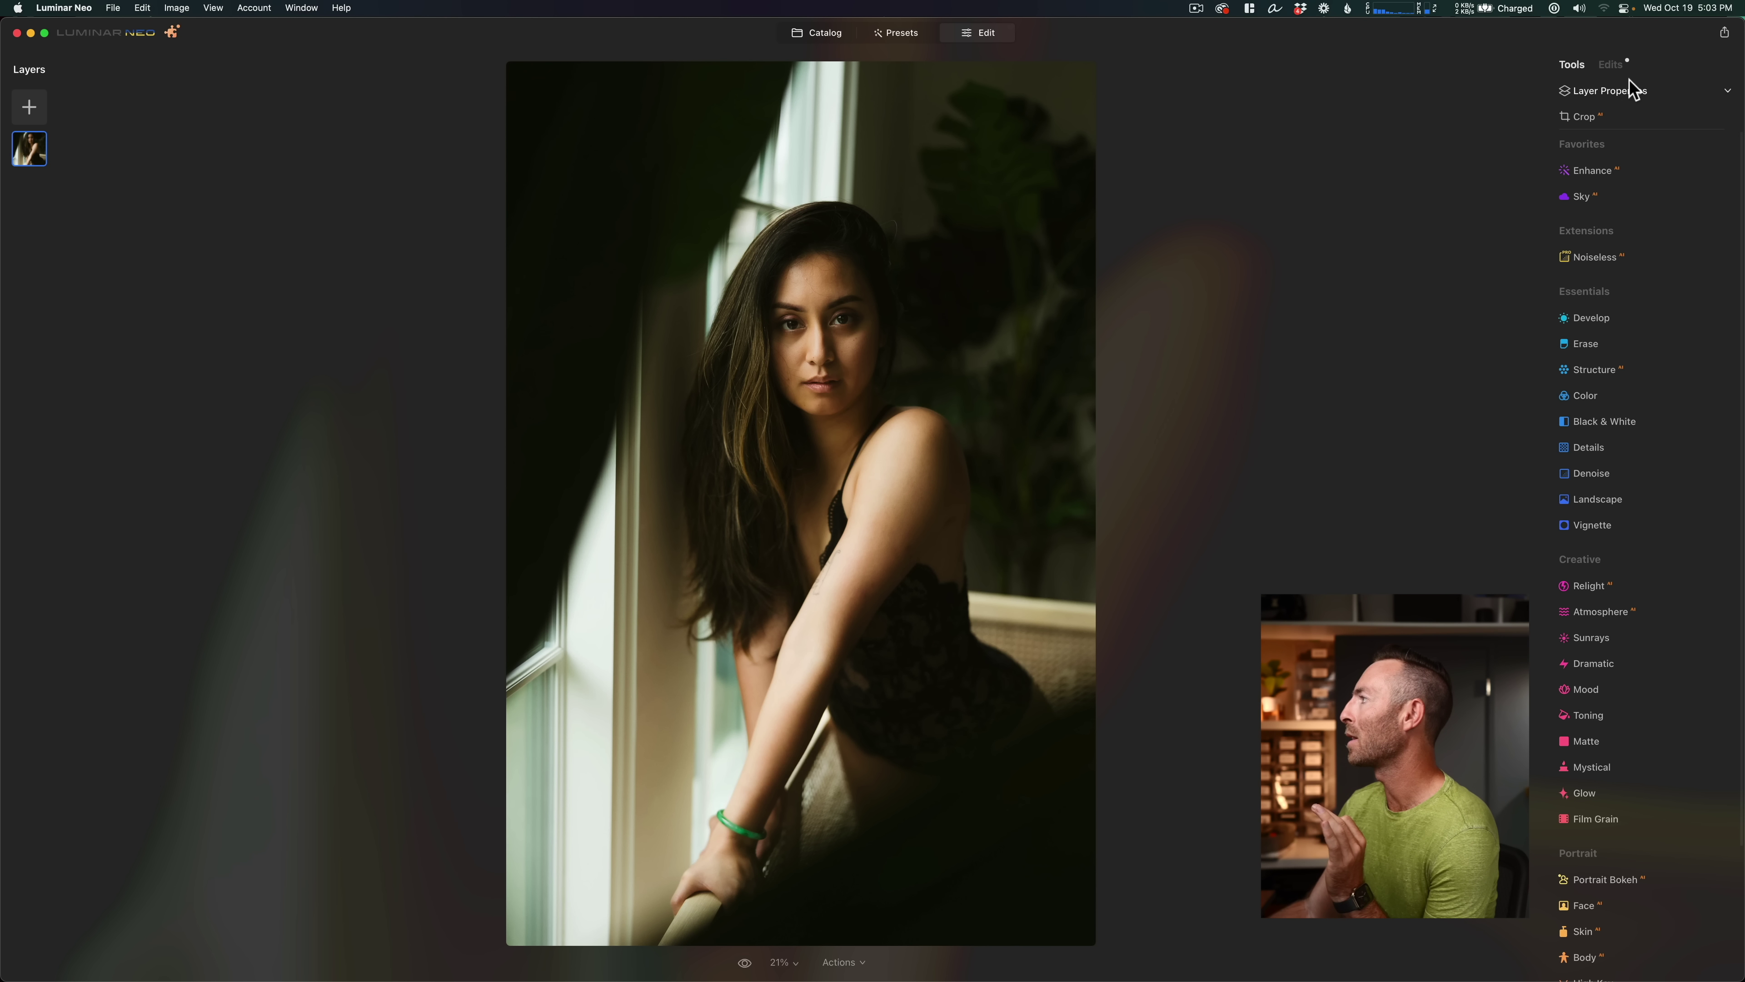
# Step: Review the Skin and Face settings the preset applied, including Eyes and Mouth, and compare the photo with its original
pyautogui.click(1620, 68)
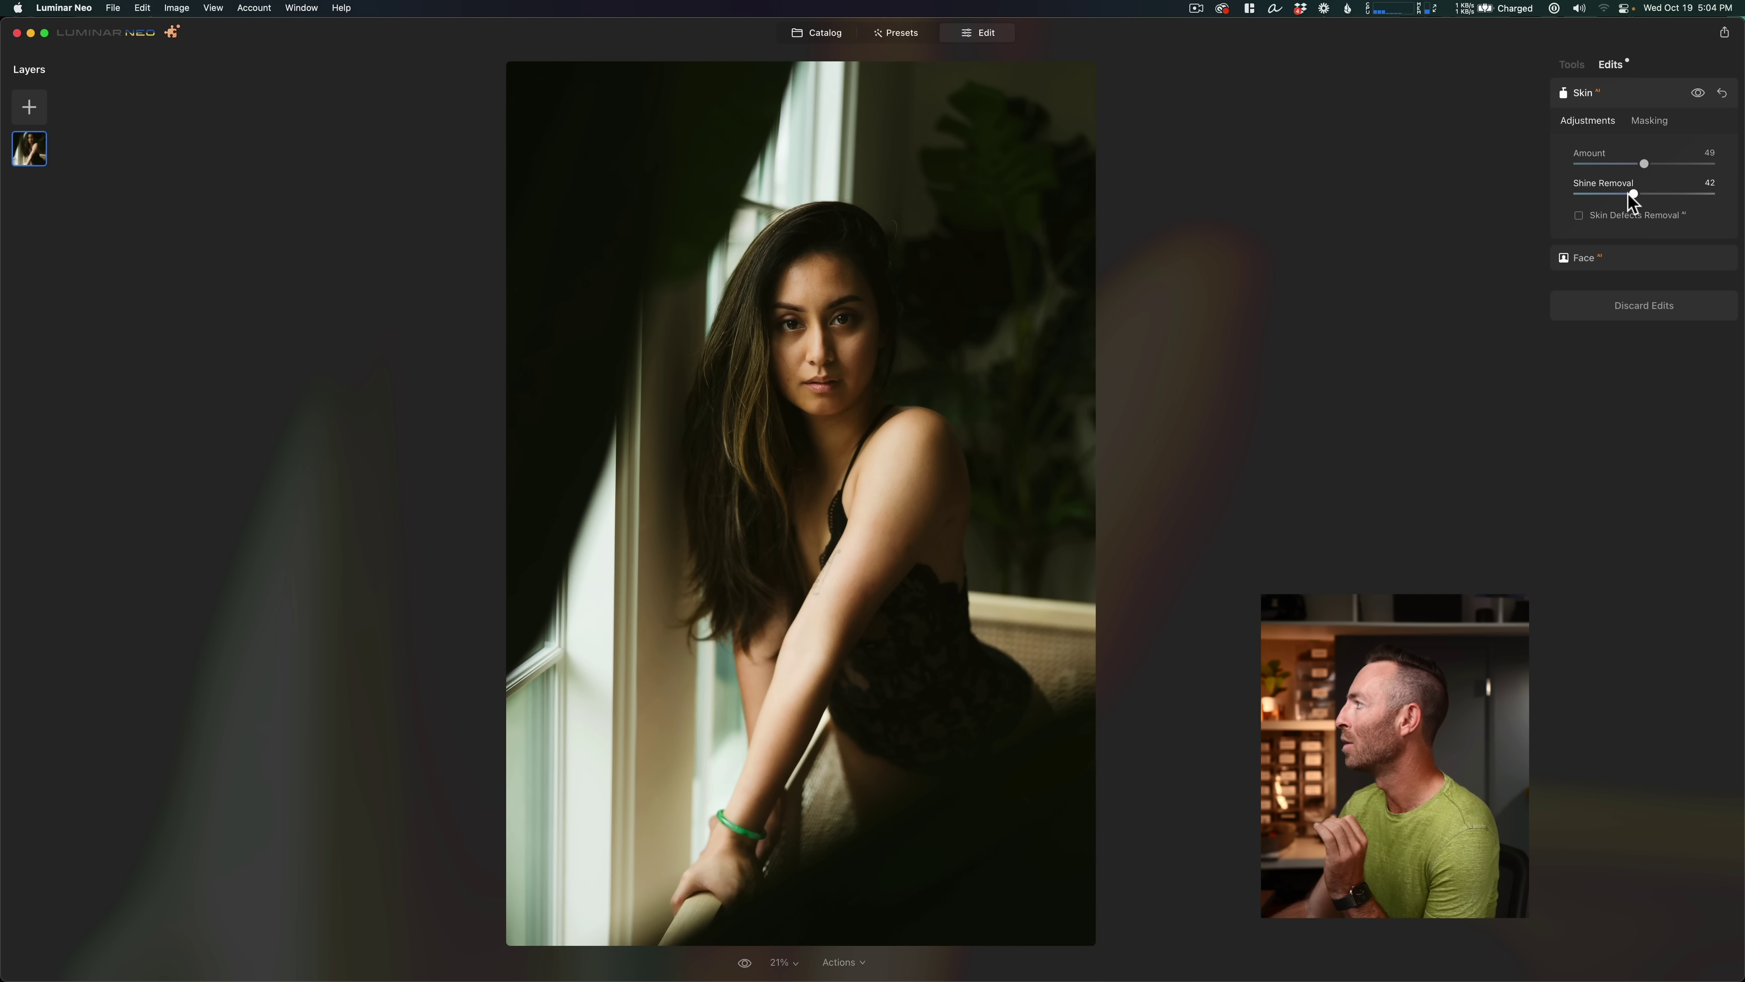
pyautogui.click(1616, 257)
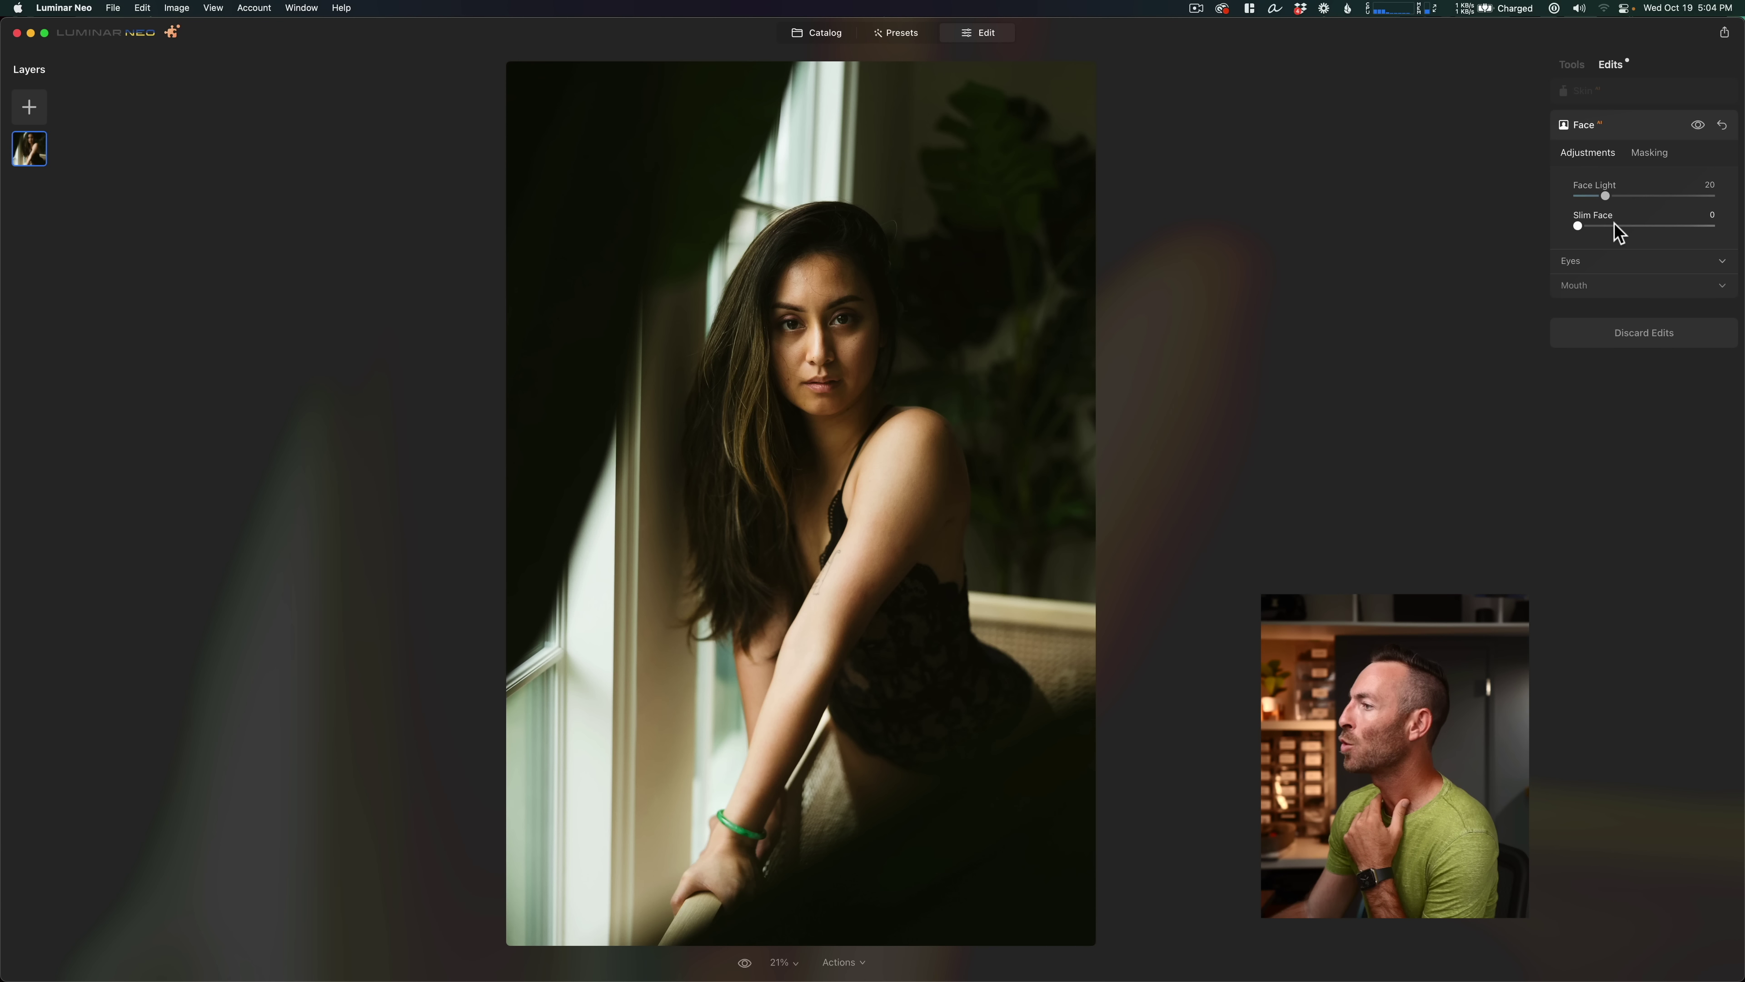
pyautogui.click(1618, 264)
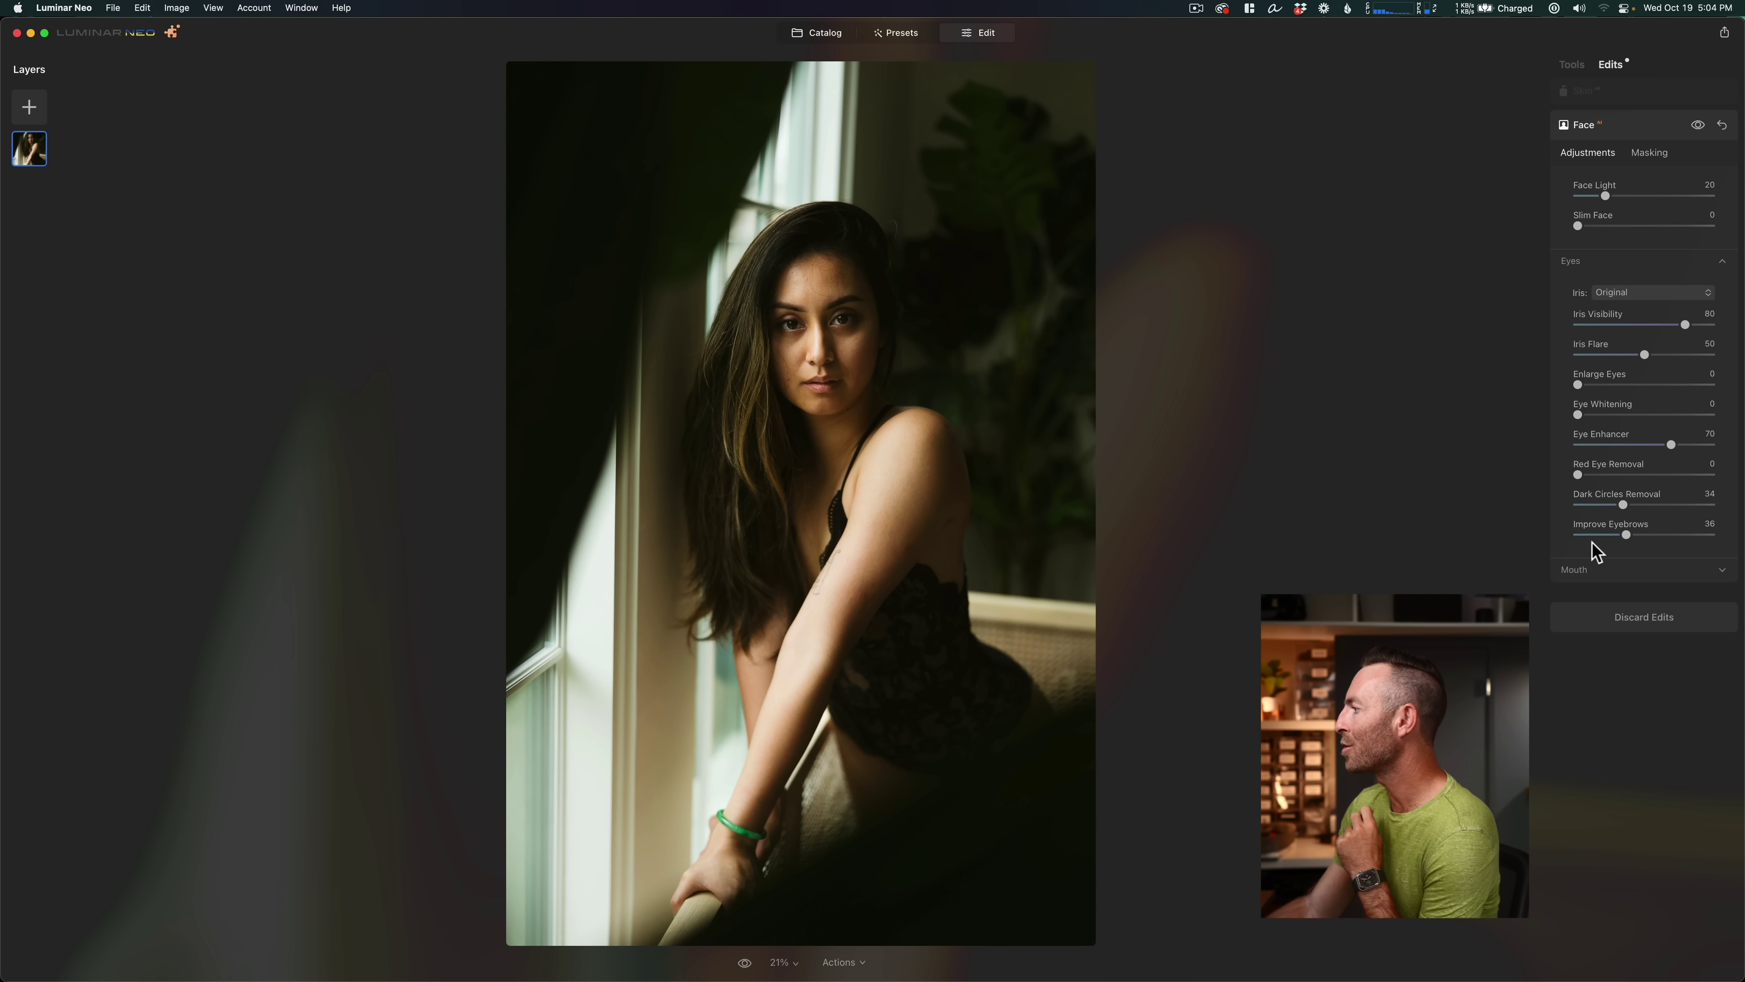
pyautogui.click(1618, 572)
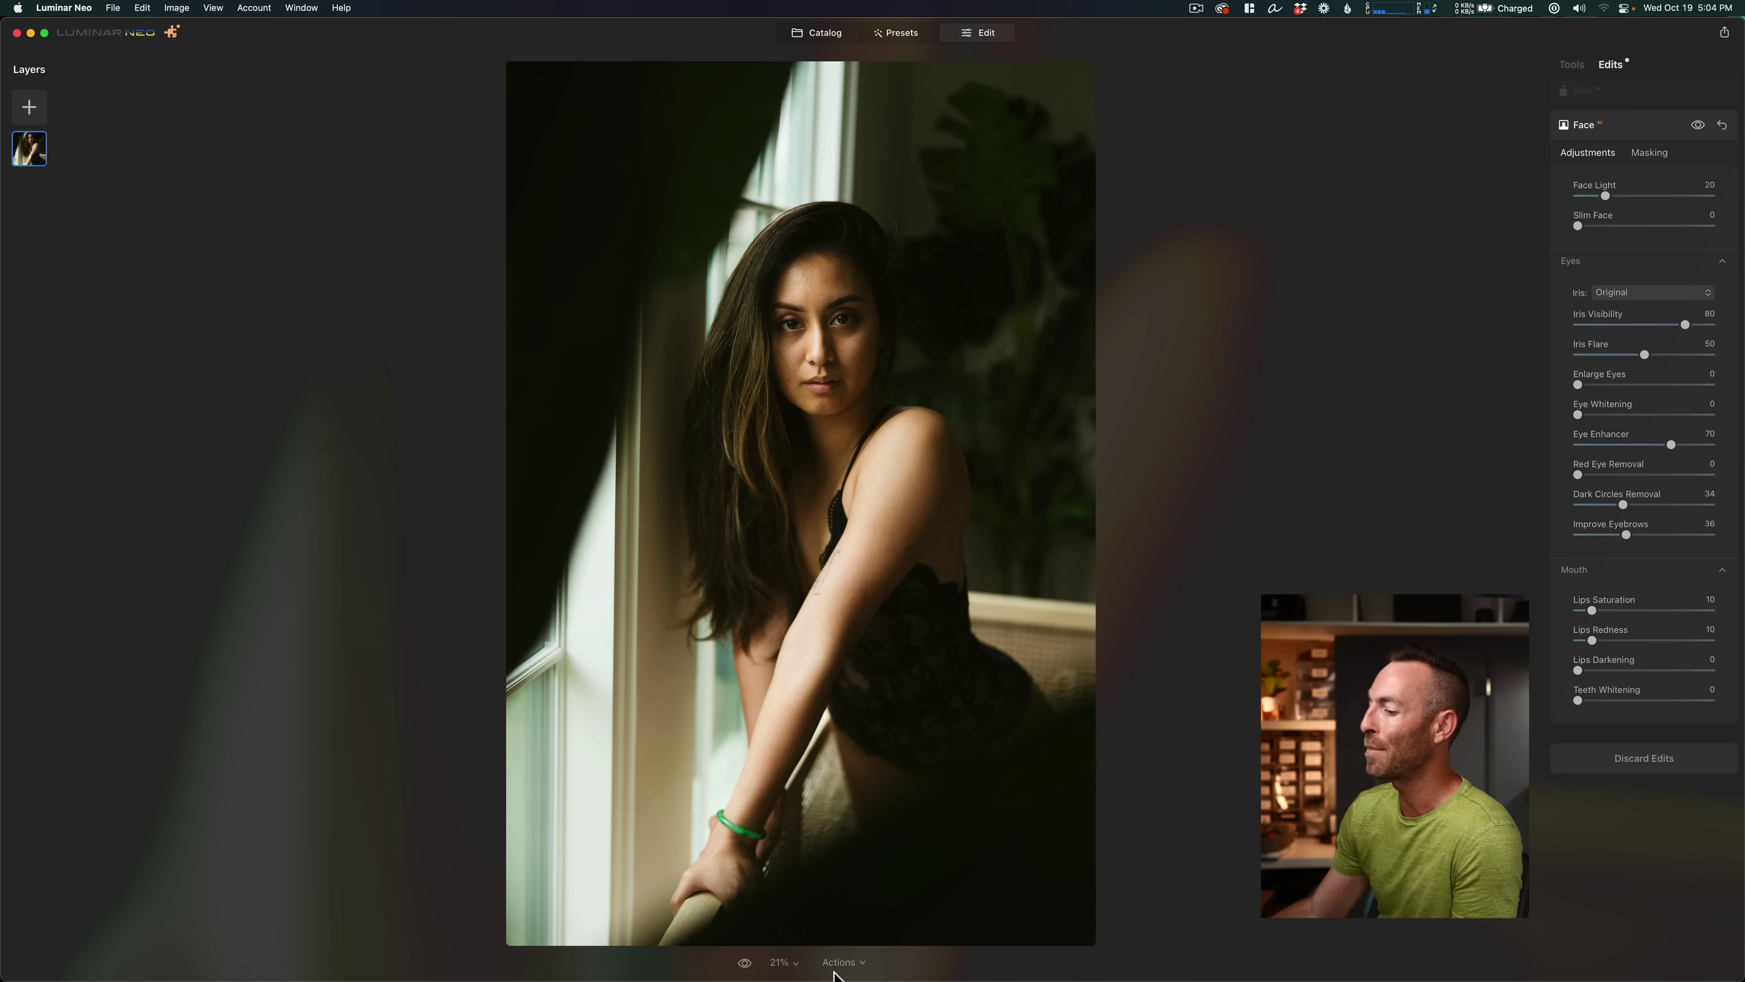
pyautogui.click(746, 964)
pyautogui.click(746, 964)
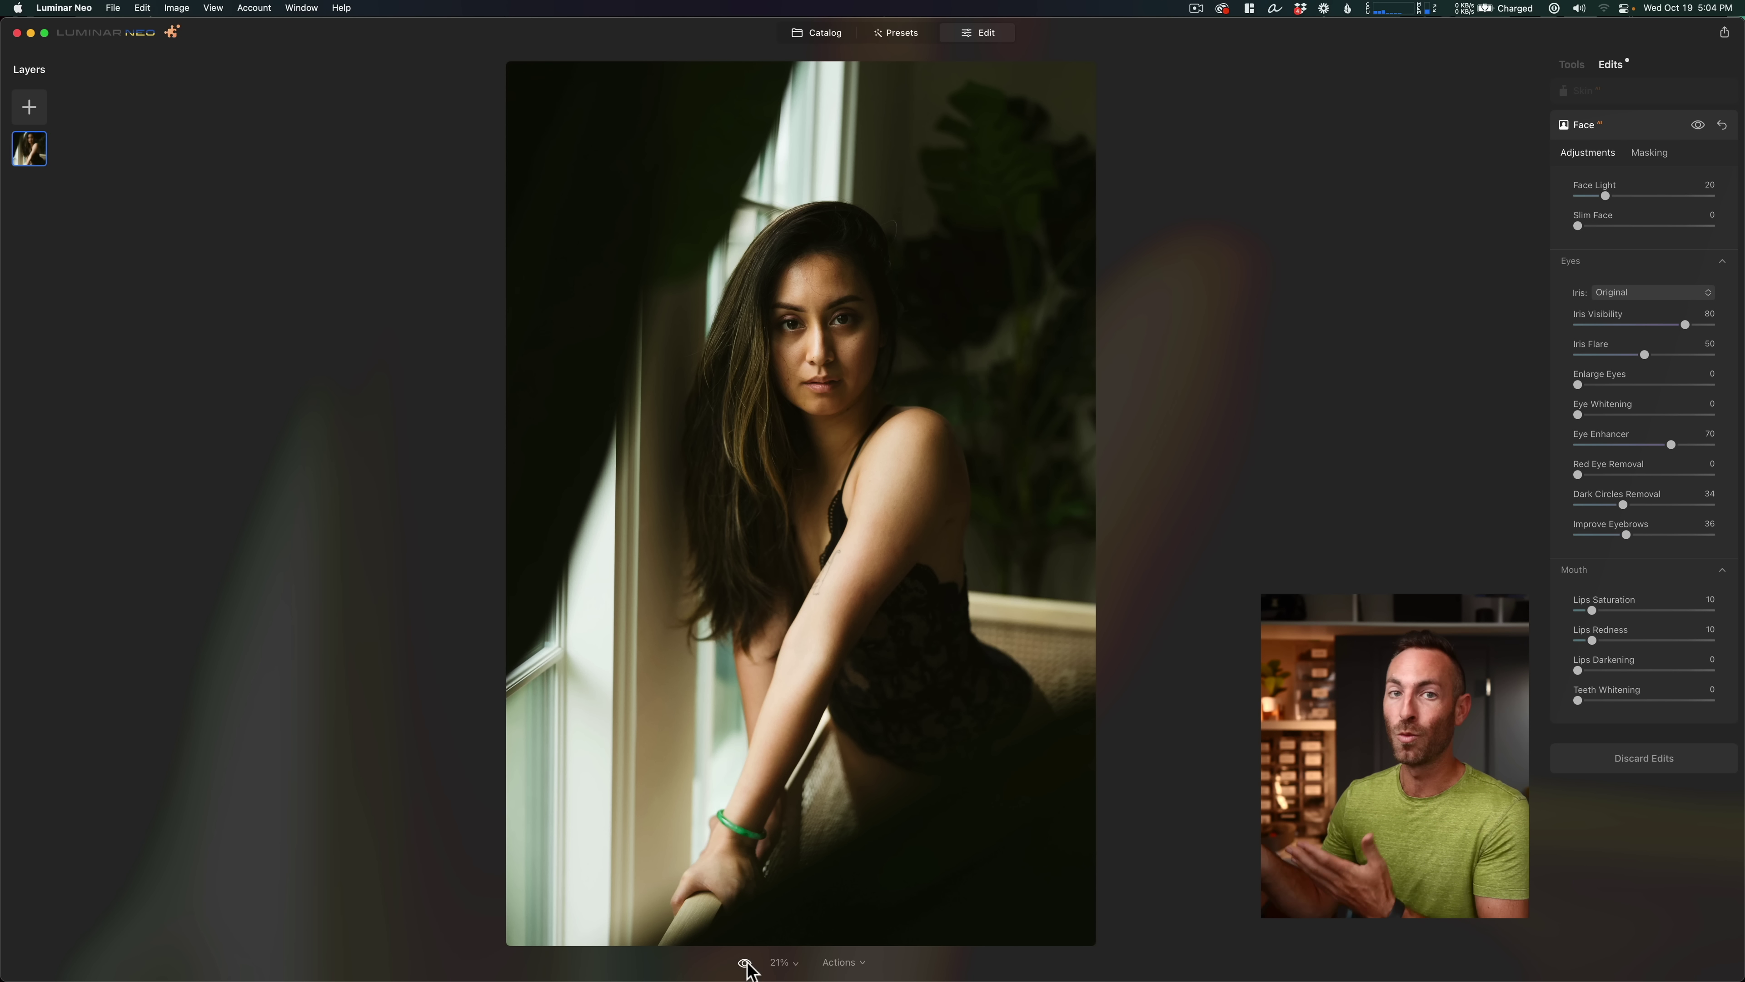
# Step: Copy the adjustments from the edited portrait in the Catalog and paste them onto all photos in the Miss L Export folder
pyautogui.click(817, 32)
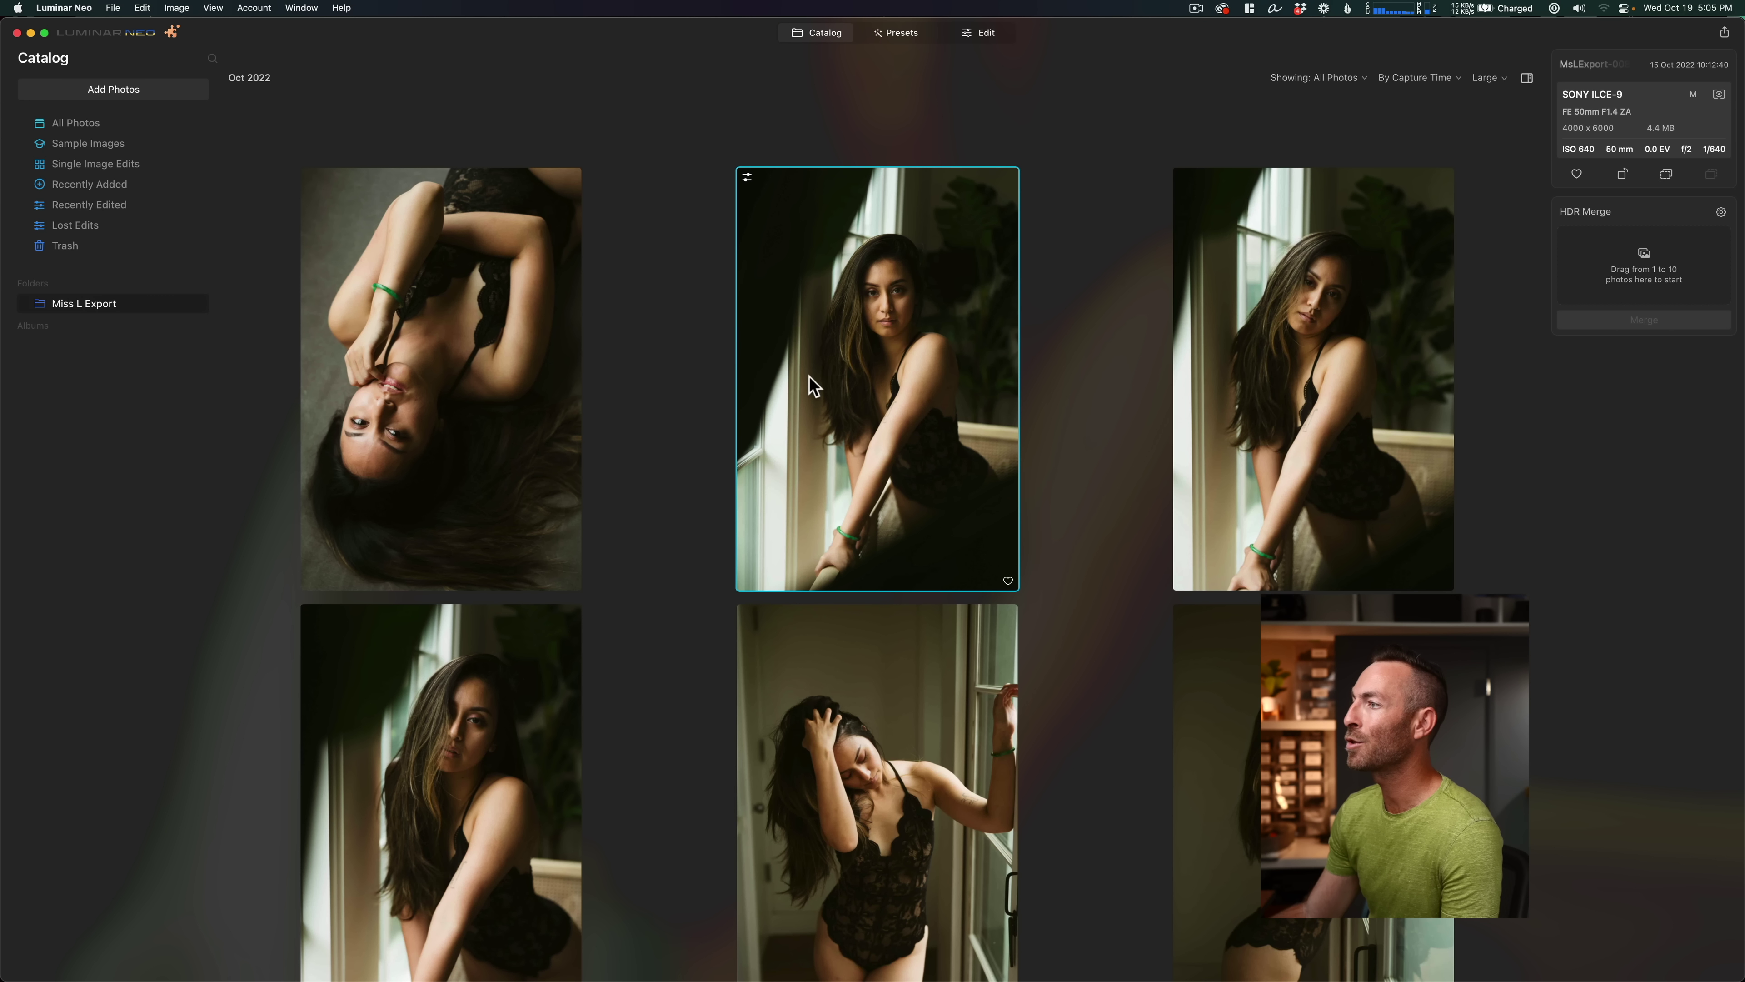
pyautogui.click(813, 383)
pyautogui.click(142, 8)
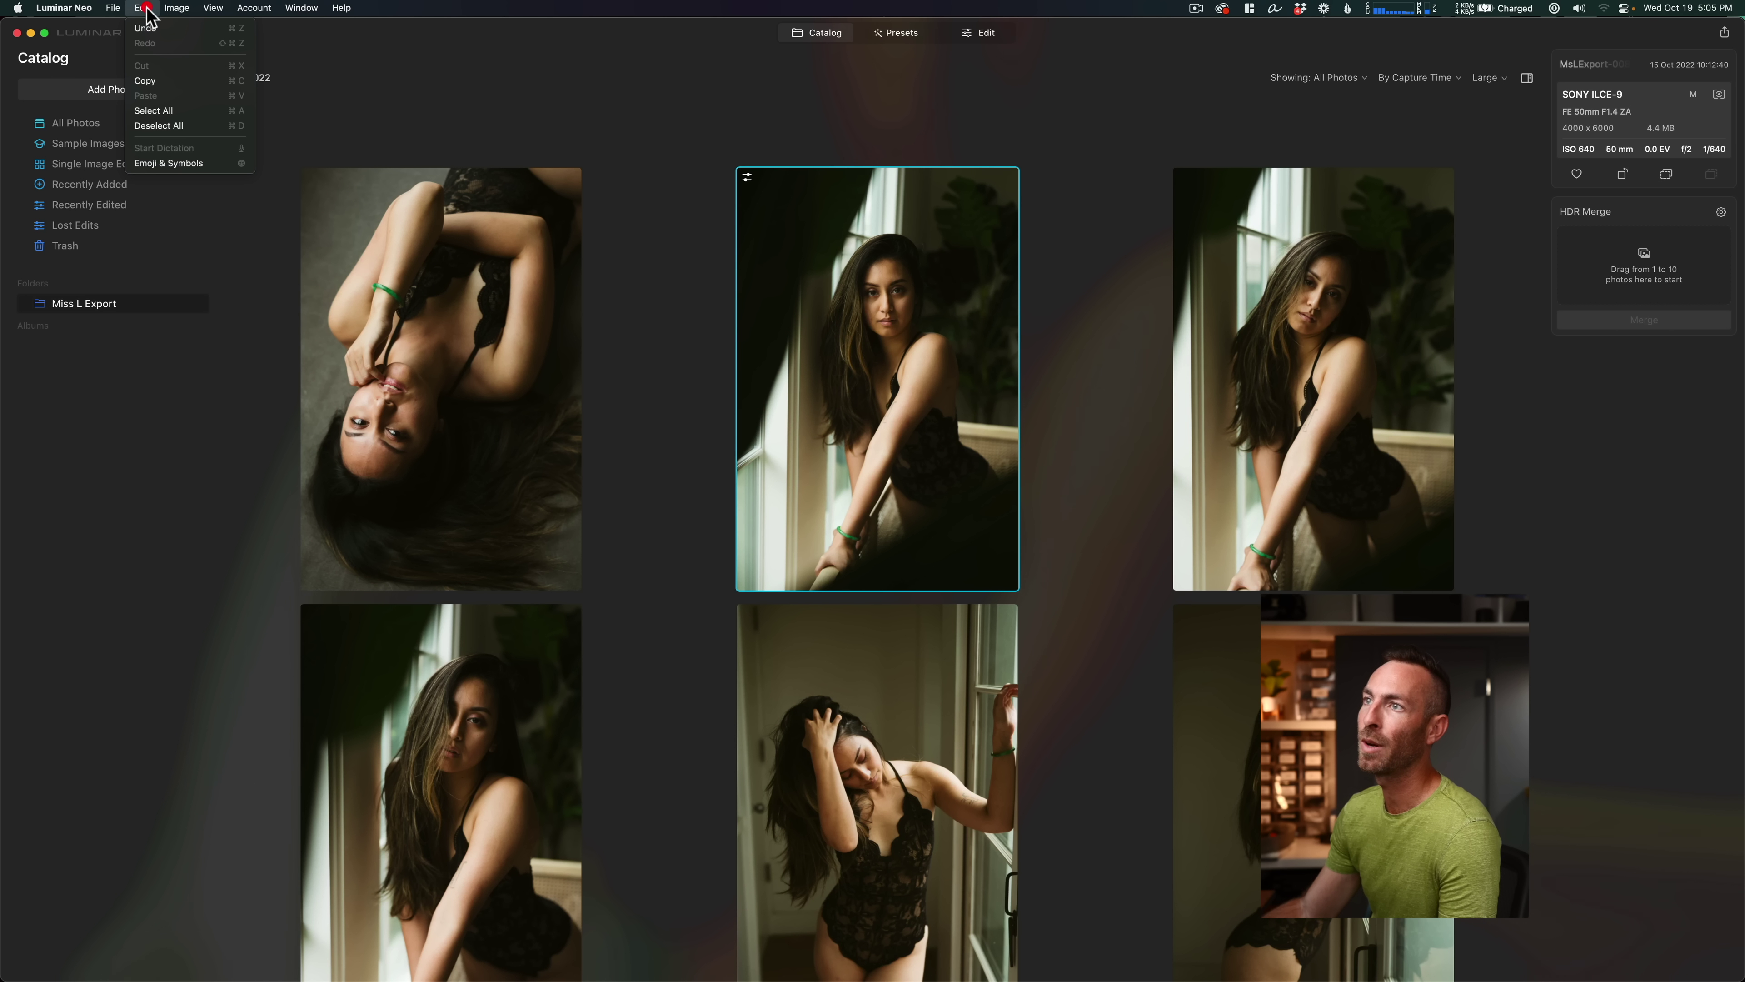
pyautogui.click(167, 81)
pyautogui.press('super+a')
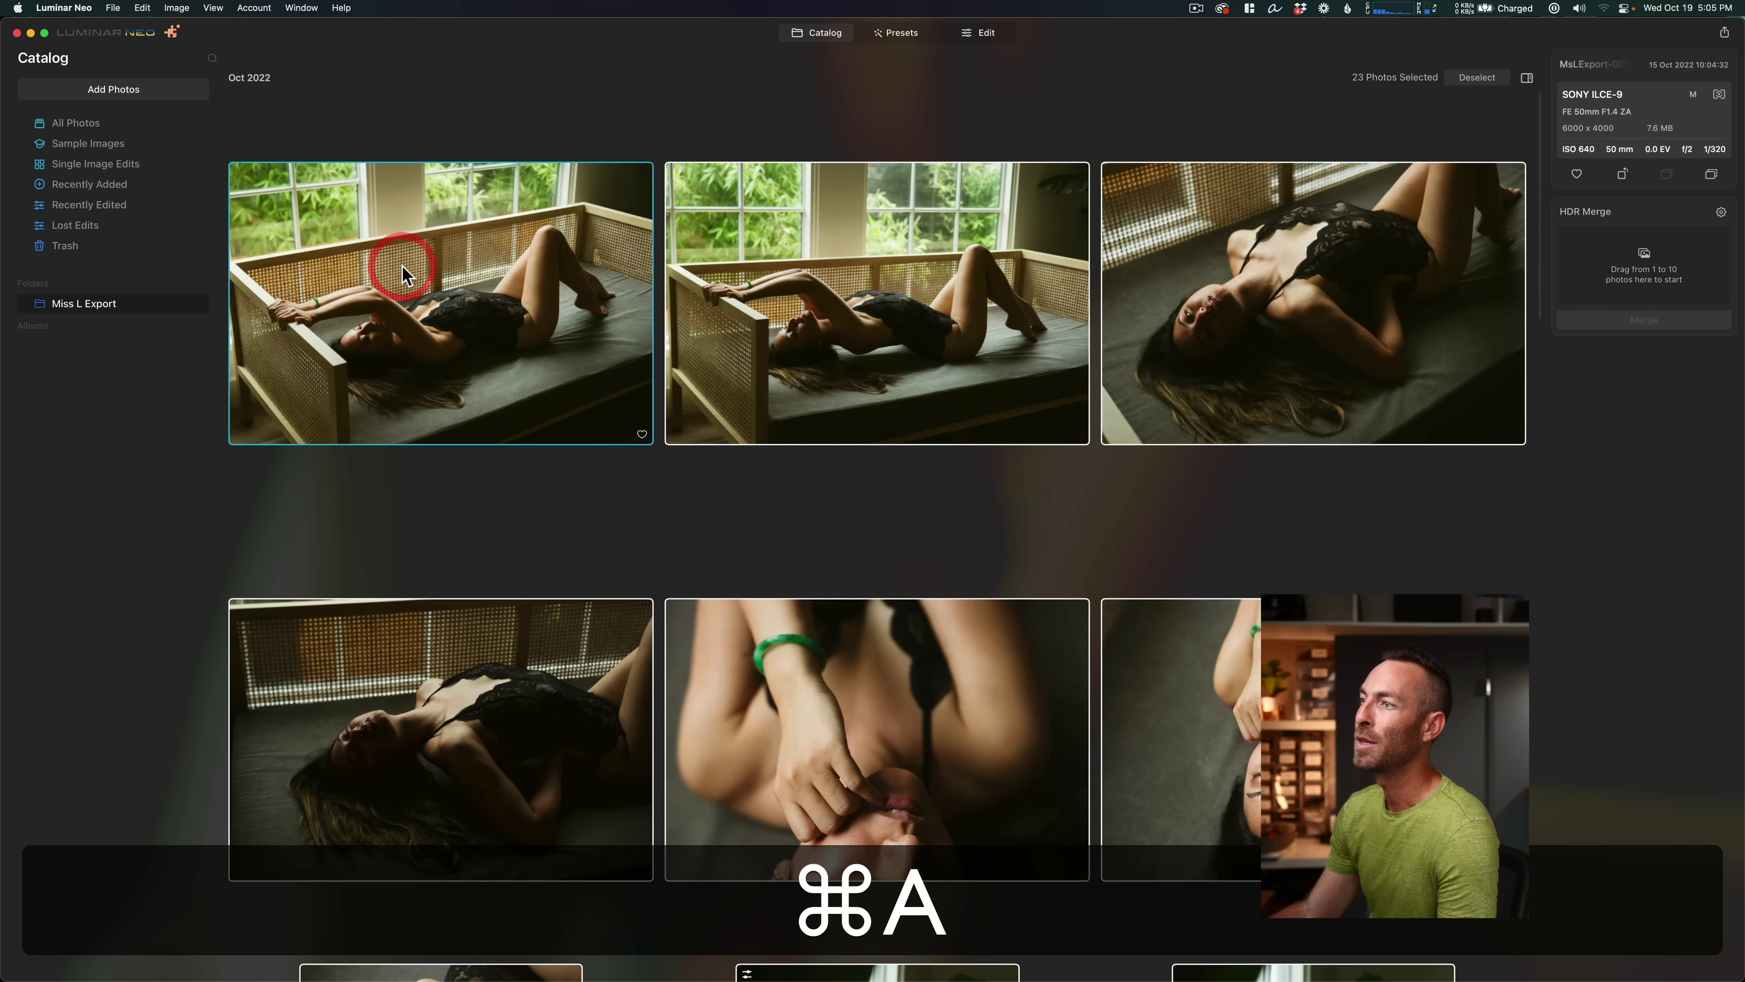
pyautogui.click(142, 8)
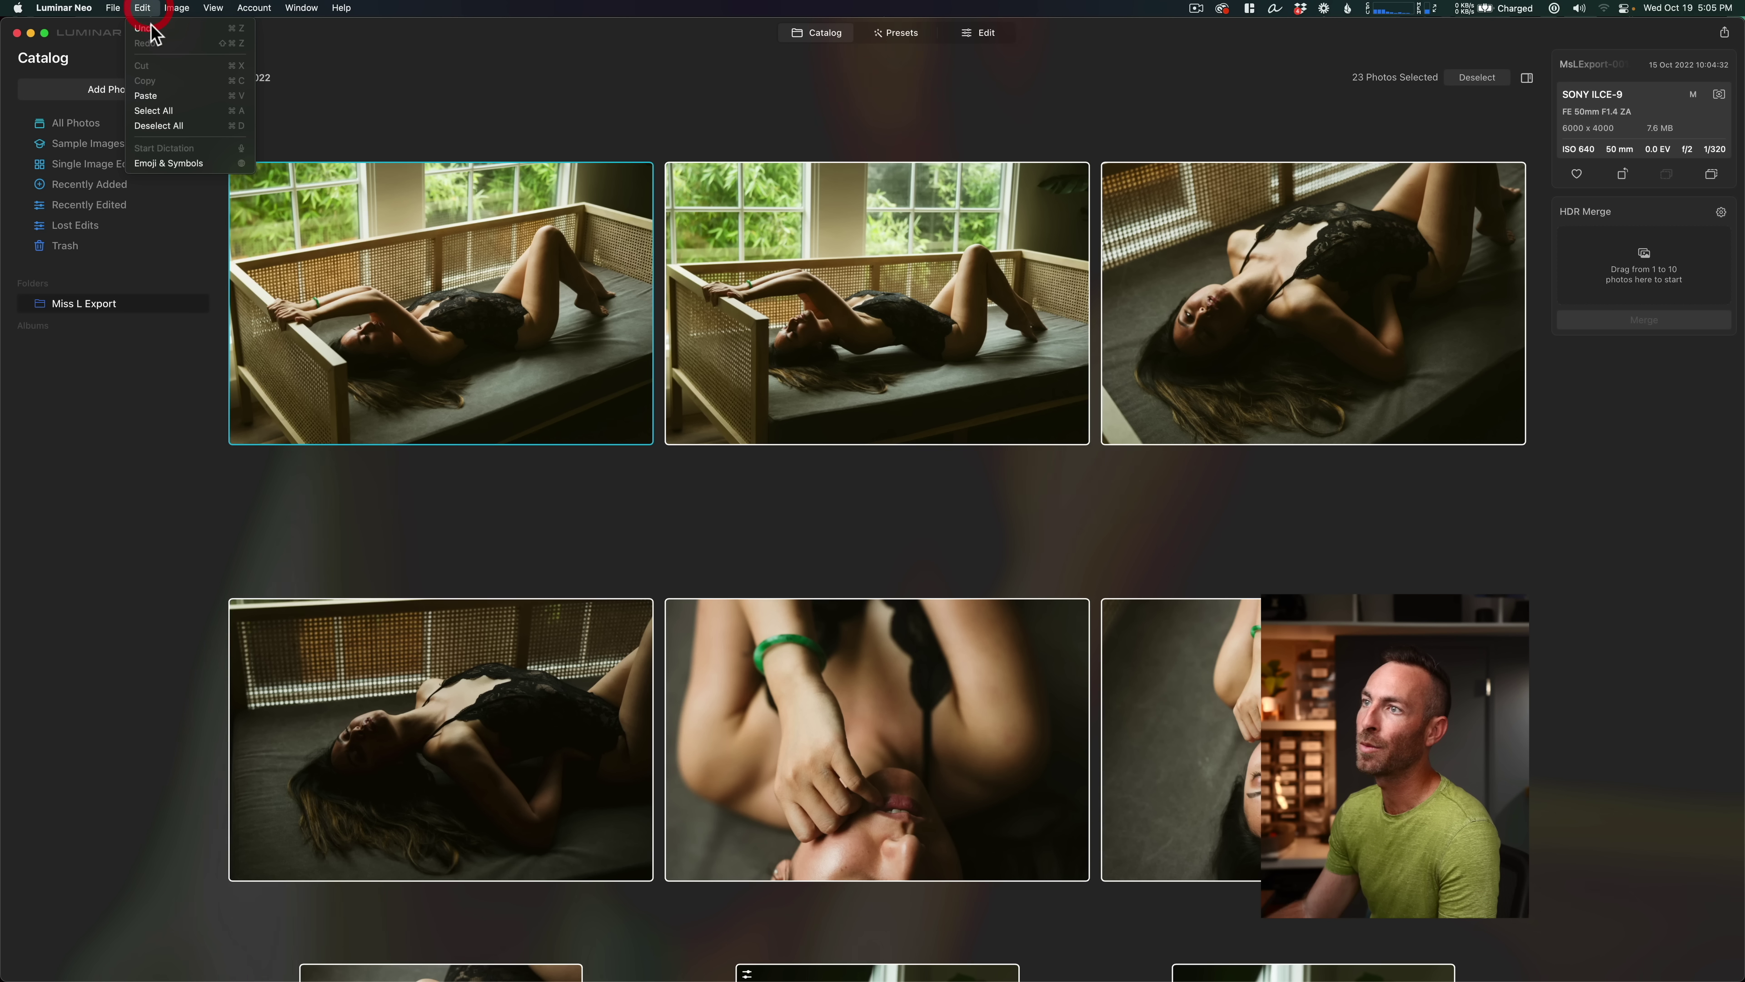
pyautogui.click(165, 98)
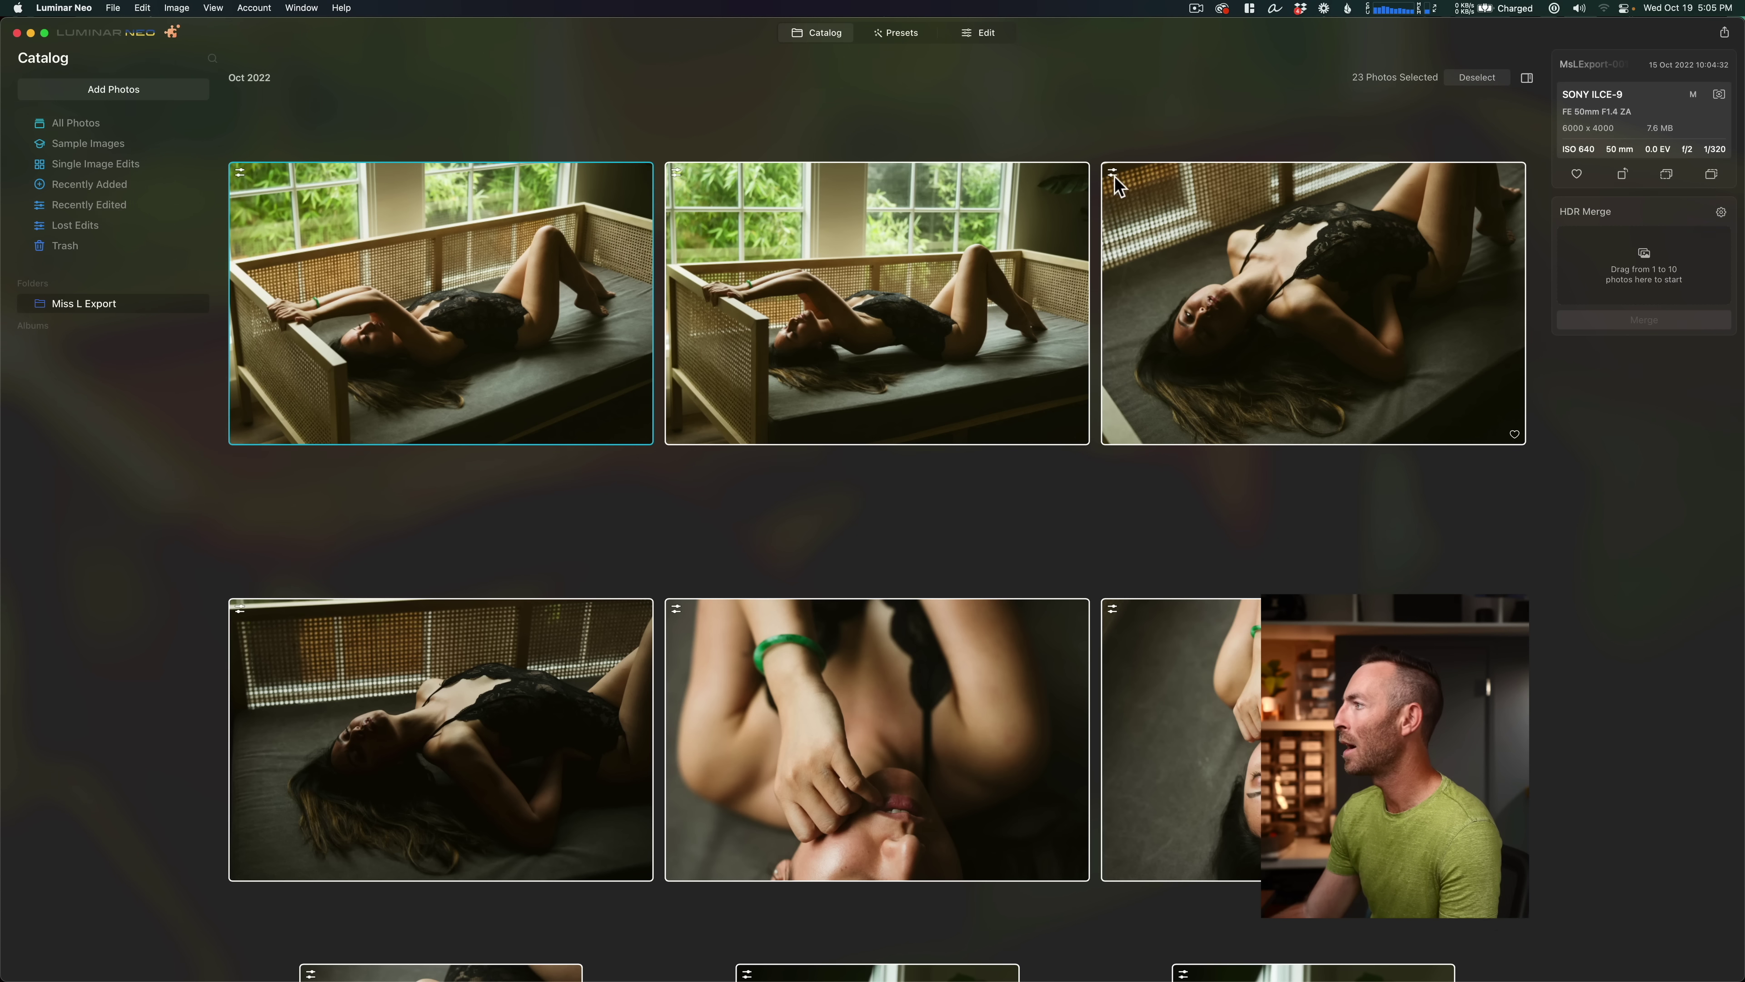
# Step: Check the catalog thumbnails for the pasted edits and open MsLExport-007.jpg at full size
pyautogui.scroll(-5, 1037, 279)
pyautogui.scroll(-5, 1038, 281)
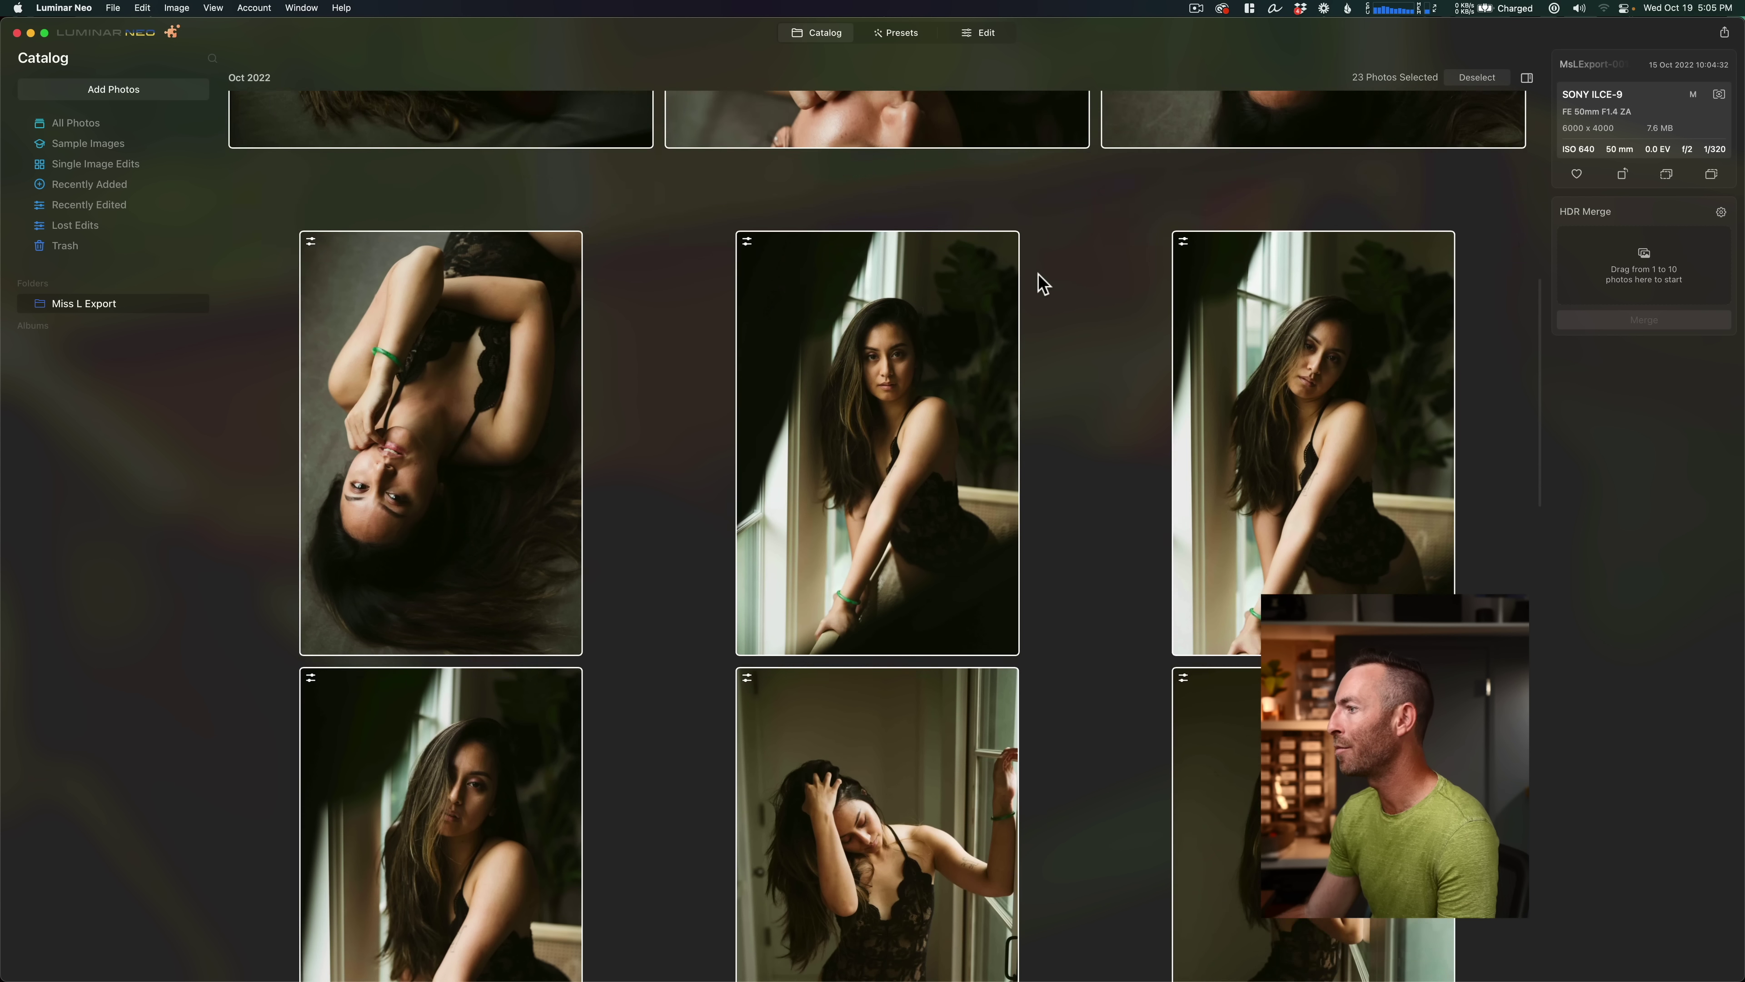
pyautogui.click(1266, 332)
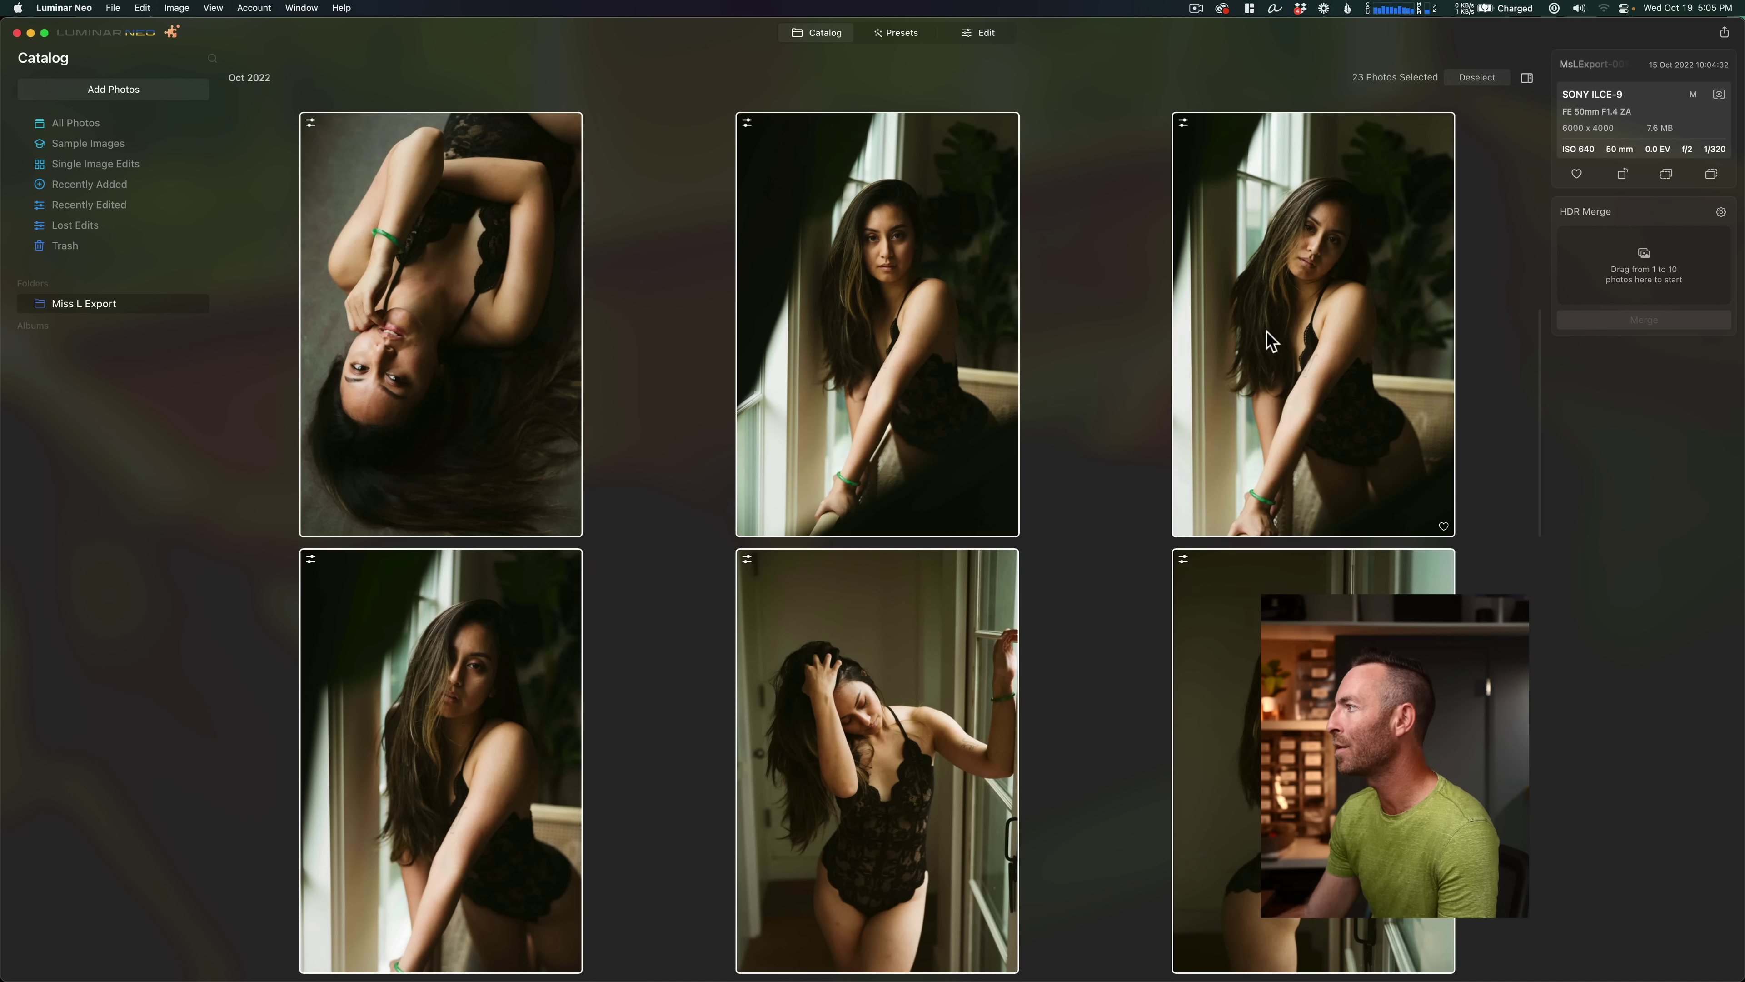
pyautogui.doubleClick(495, 448)
pyautogui.click(528, 952)
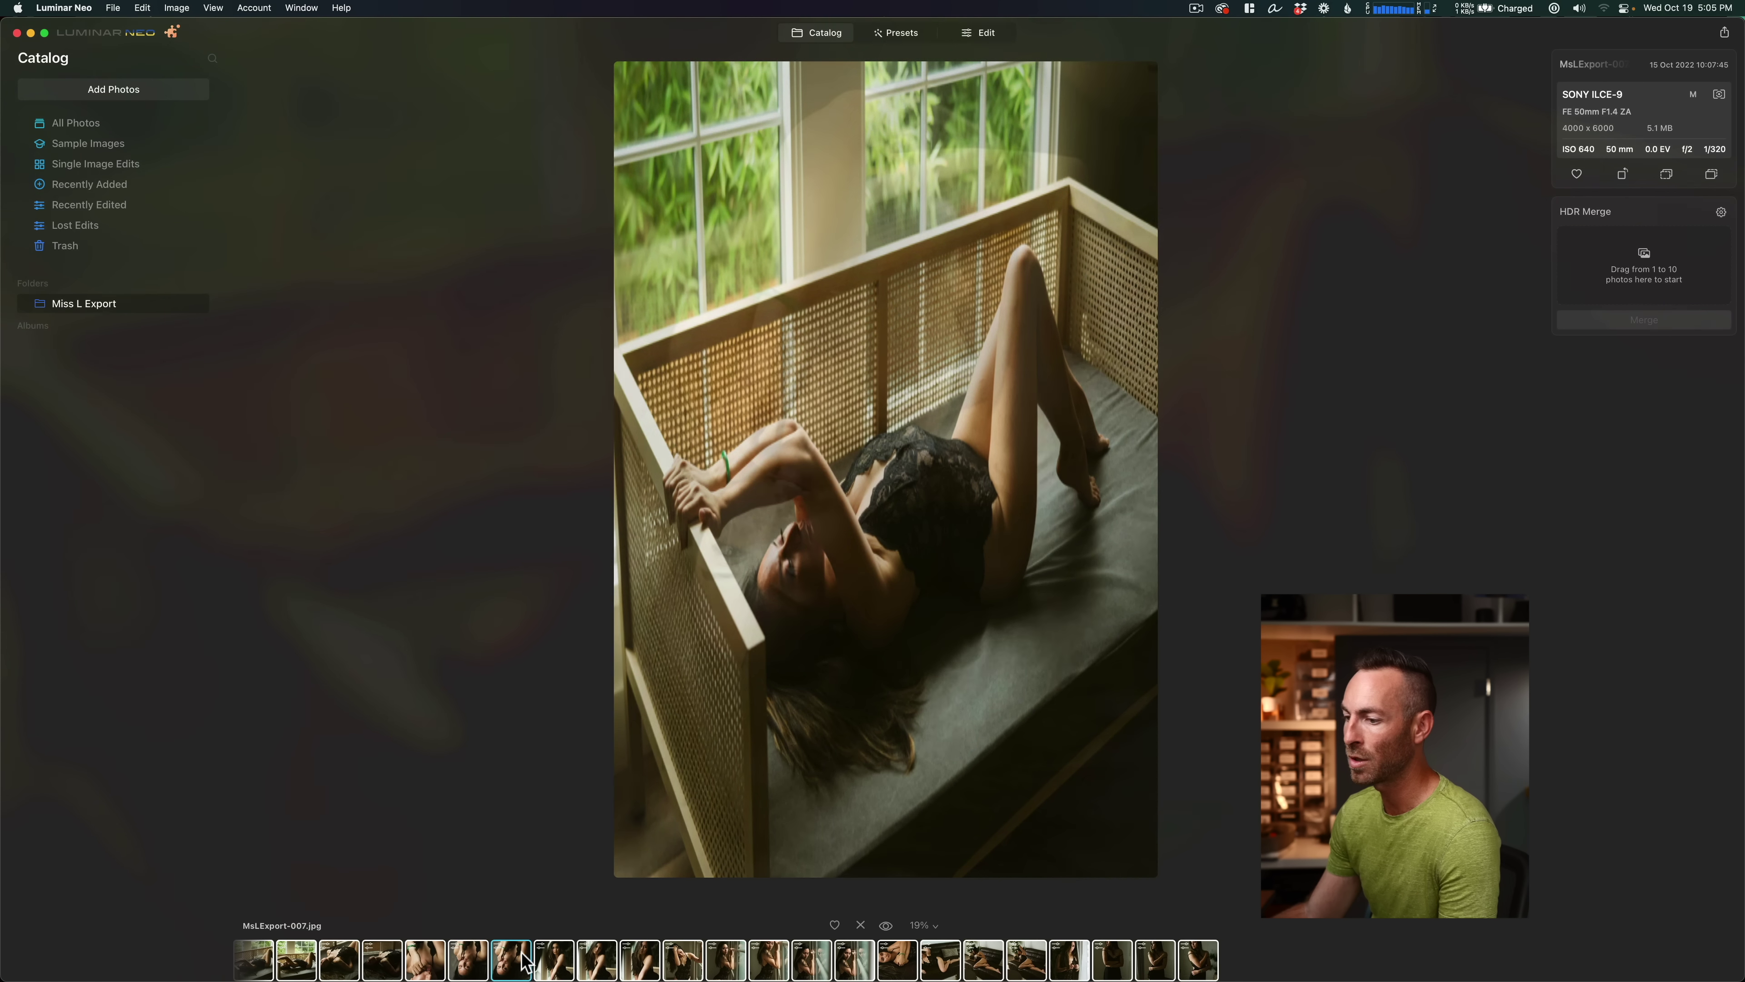
# Step: Compare MsLExport-007.jpg before and after the edits, inspecting the face's skin at 50% zoom
pyautogui.click(886, 925)
pyautogui.click(886, 925)
pyautogui.click(924, 827)
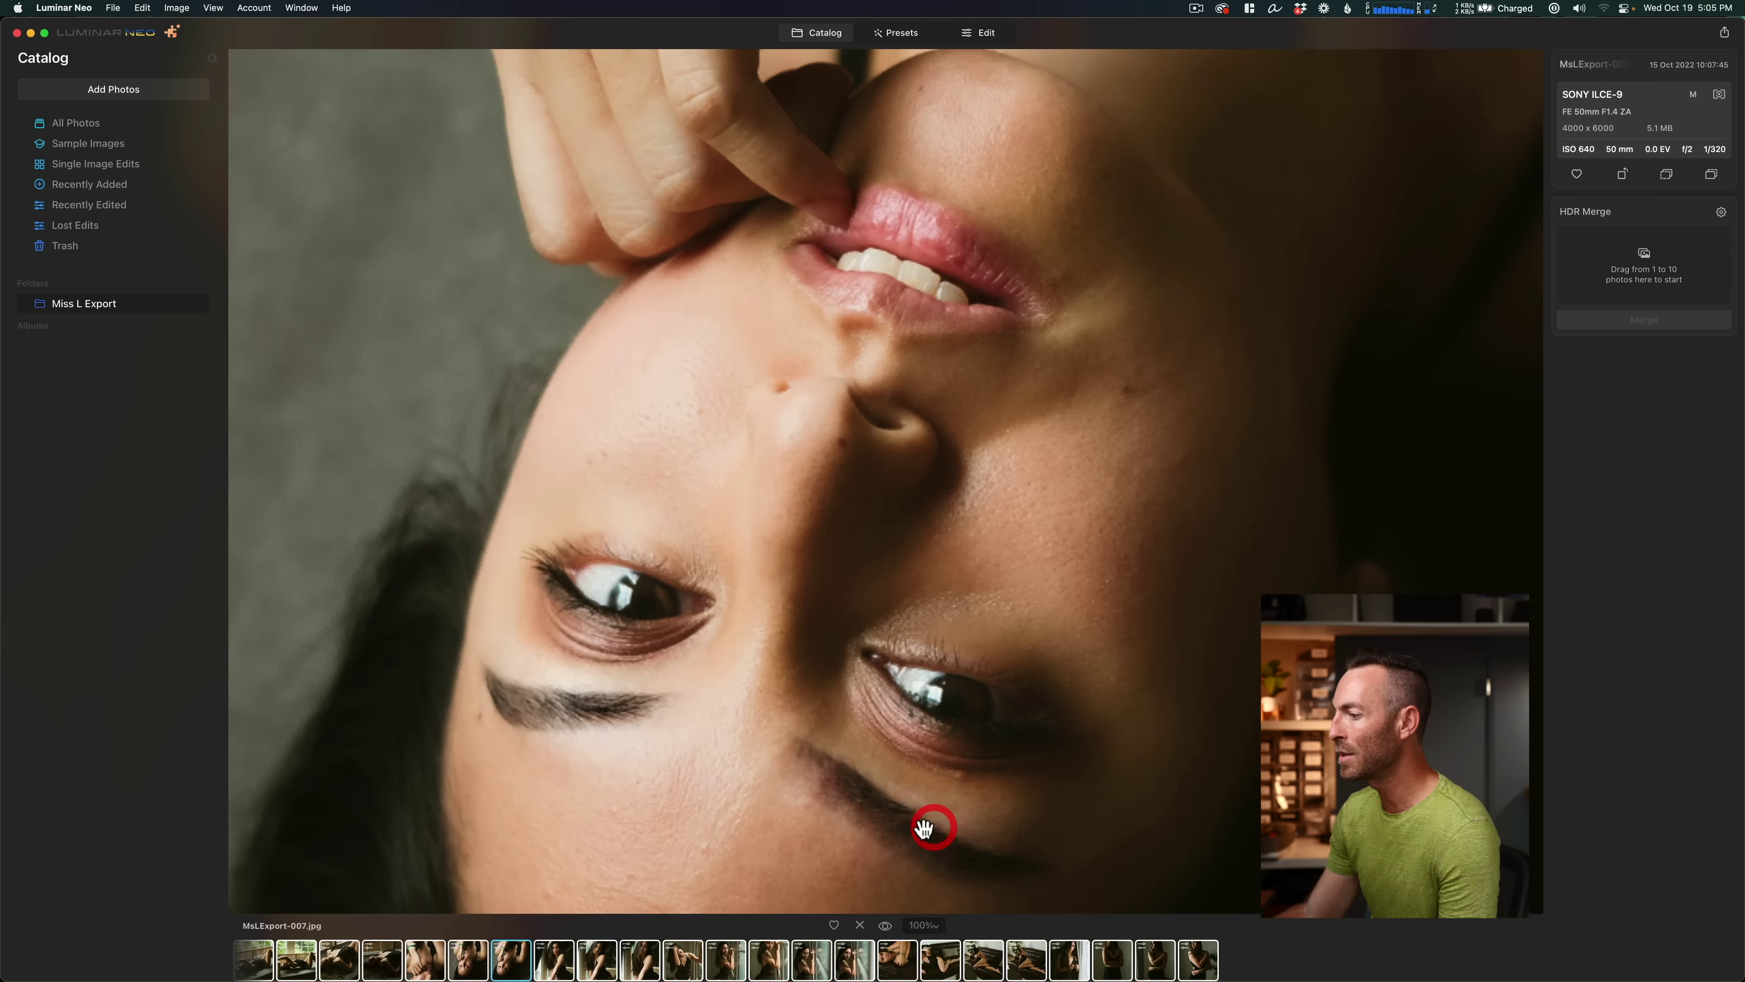
pyautogui.click(924, 827)
pyautogui.click(791, 649)
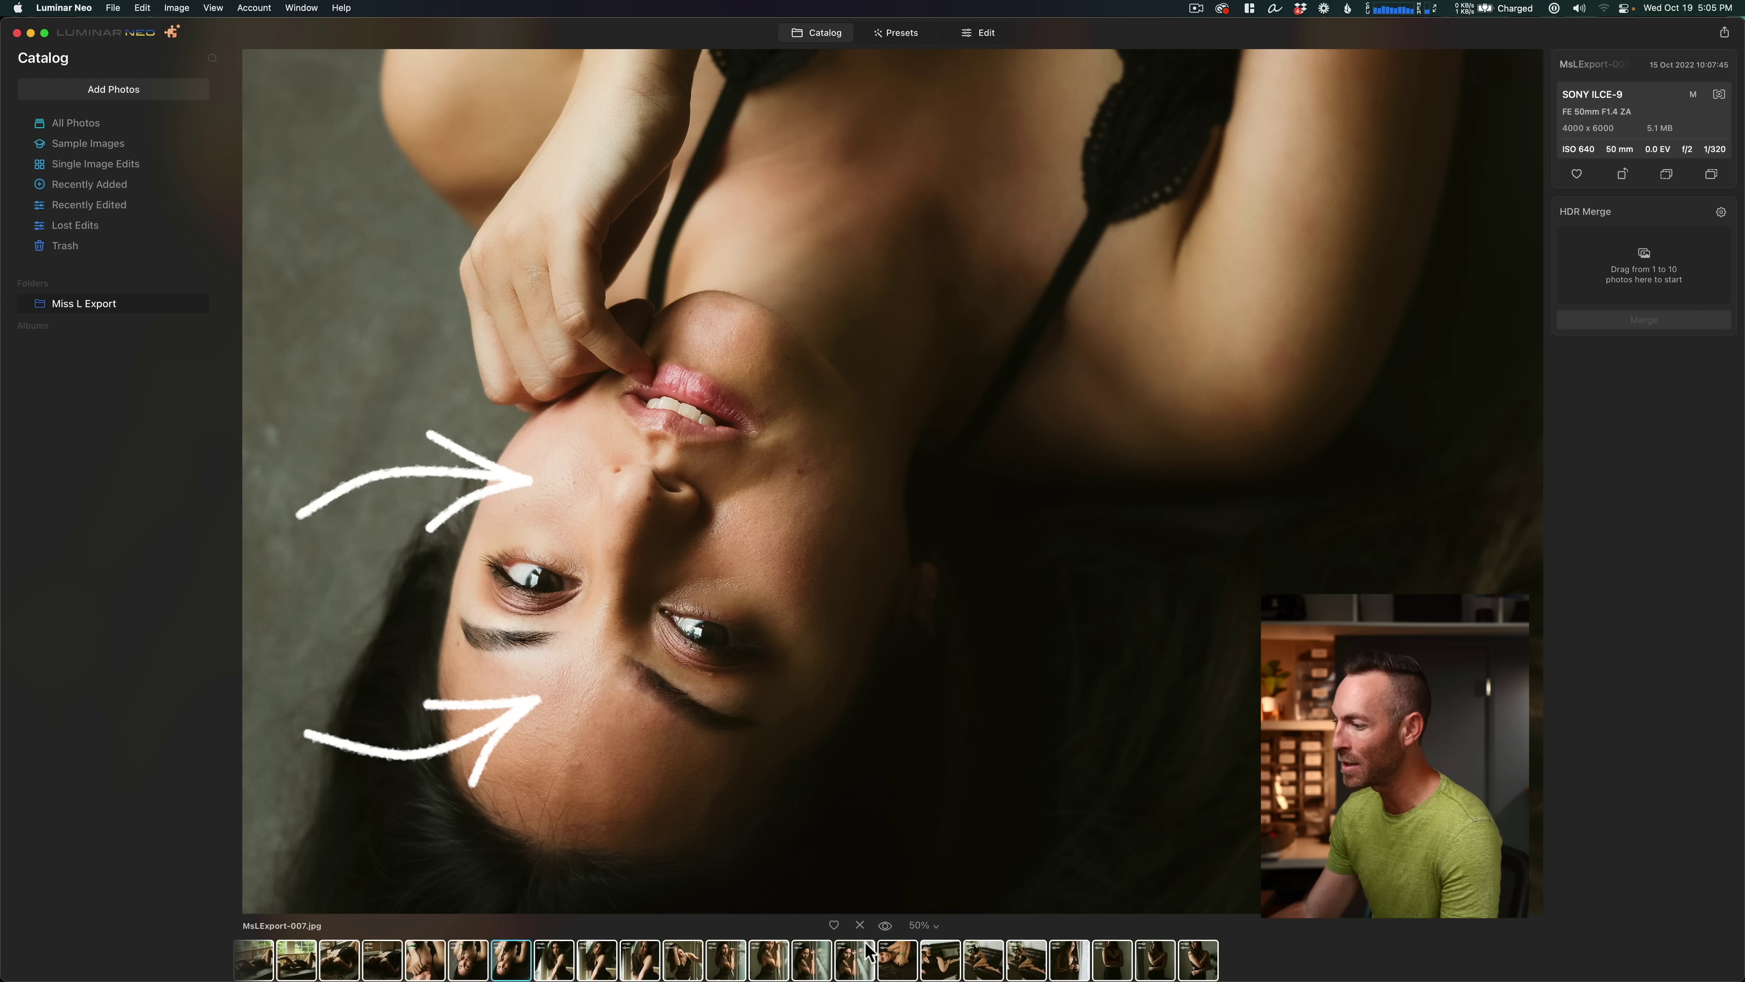
pyautogui.click(891, 927)
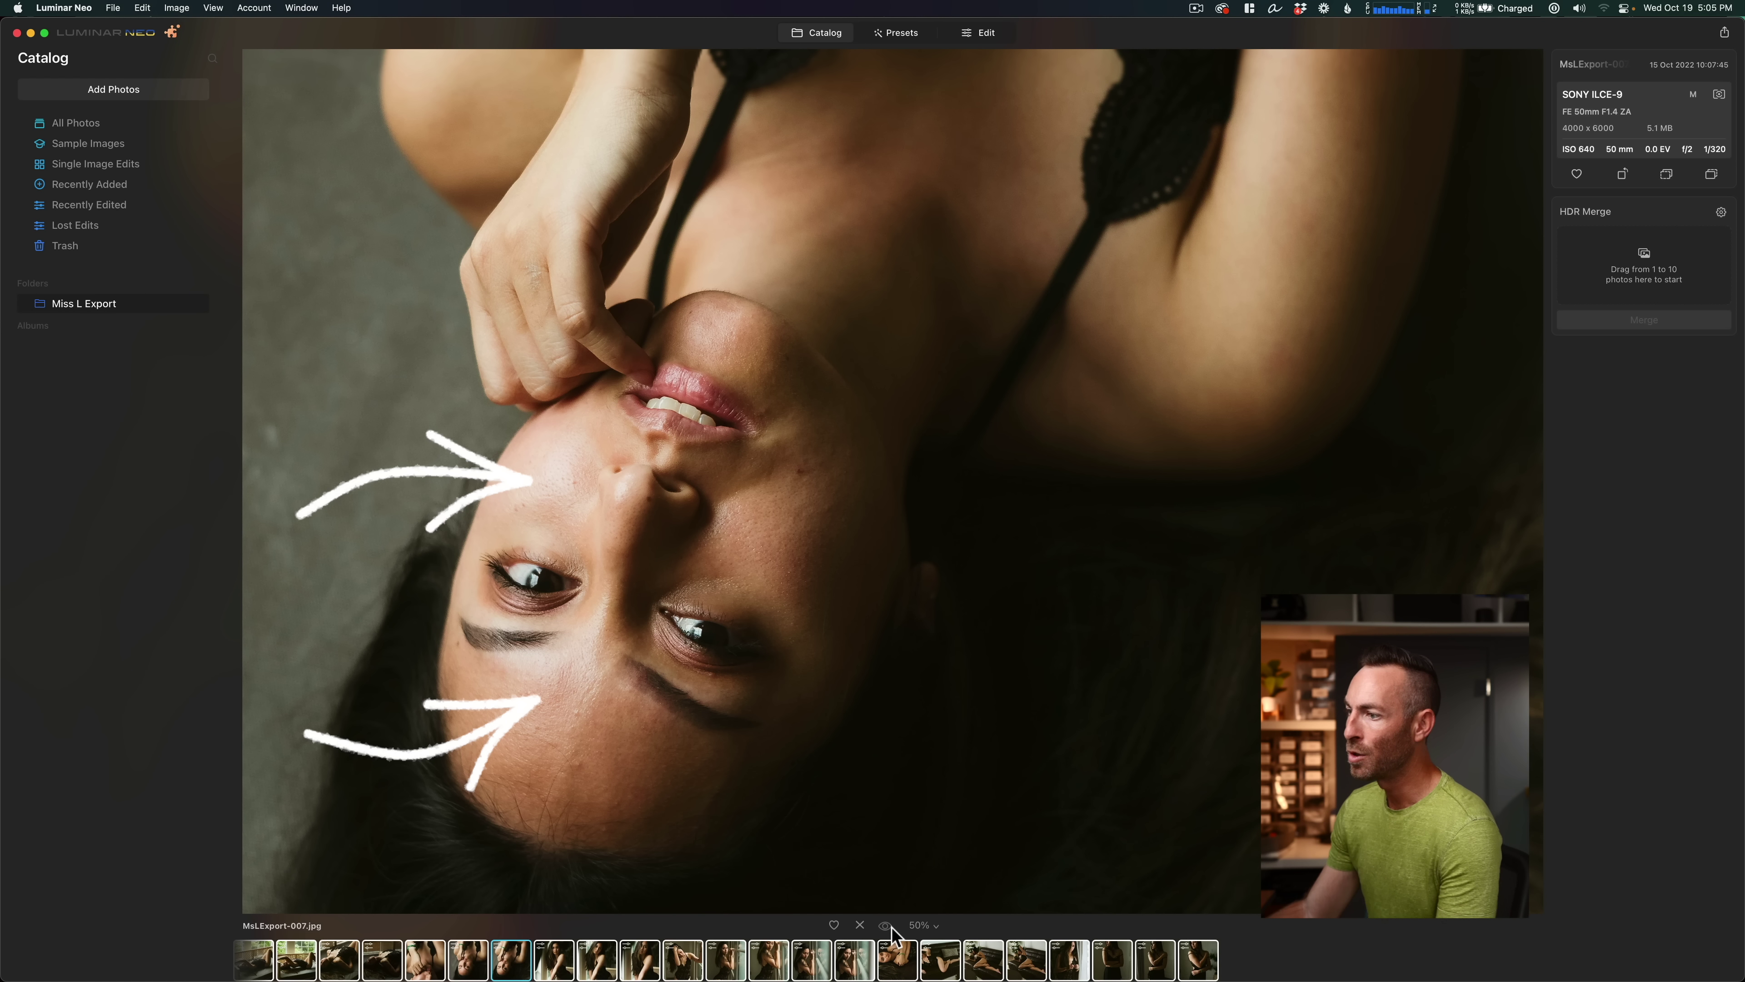
pyautogui.click(892, 926)
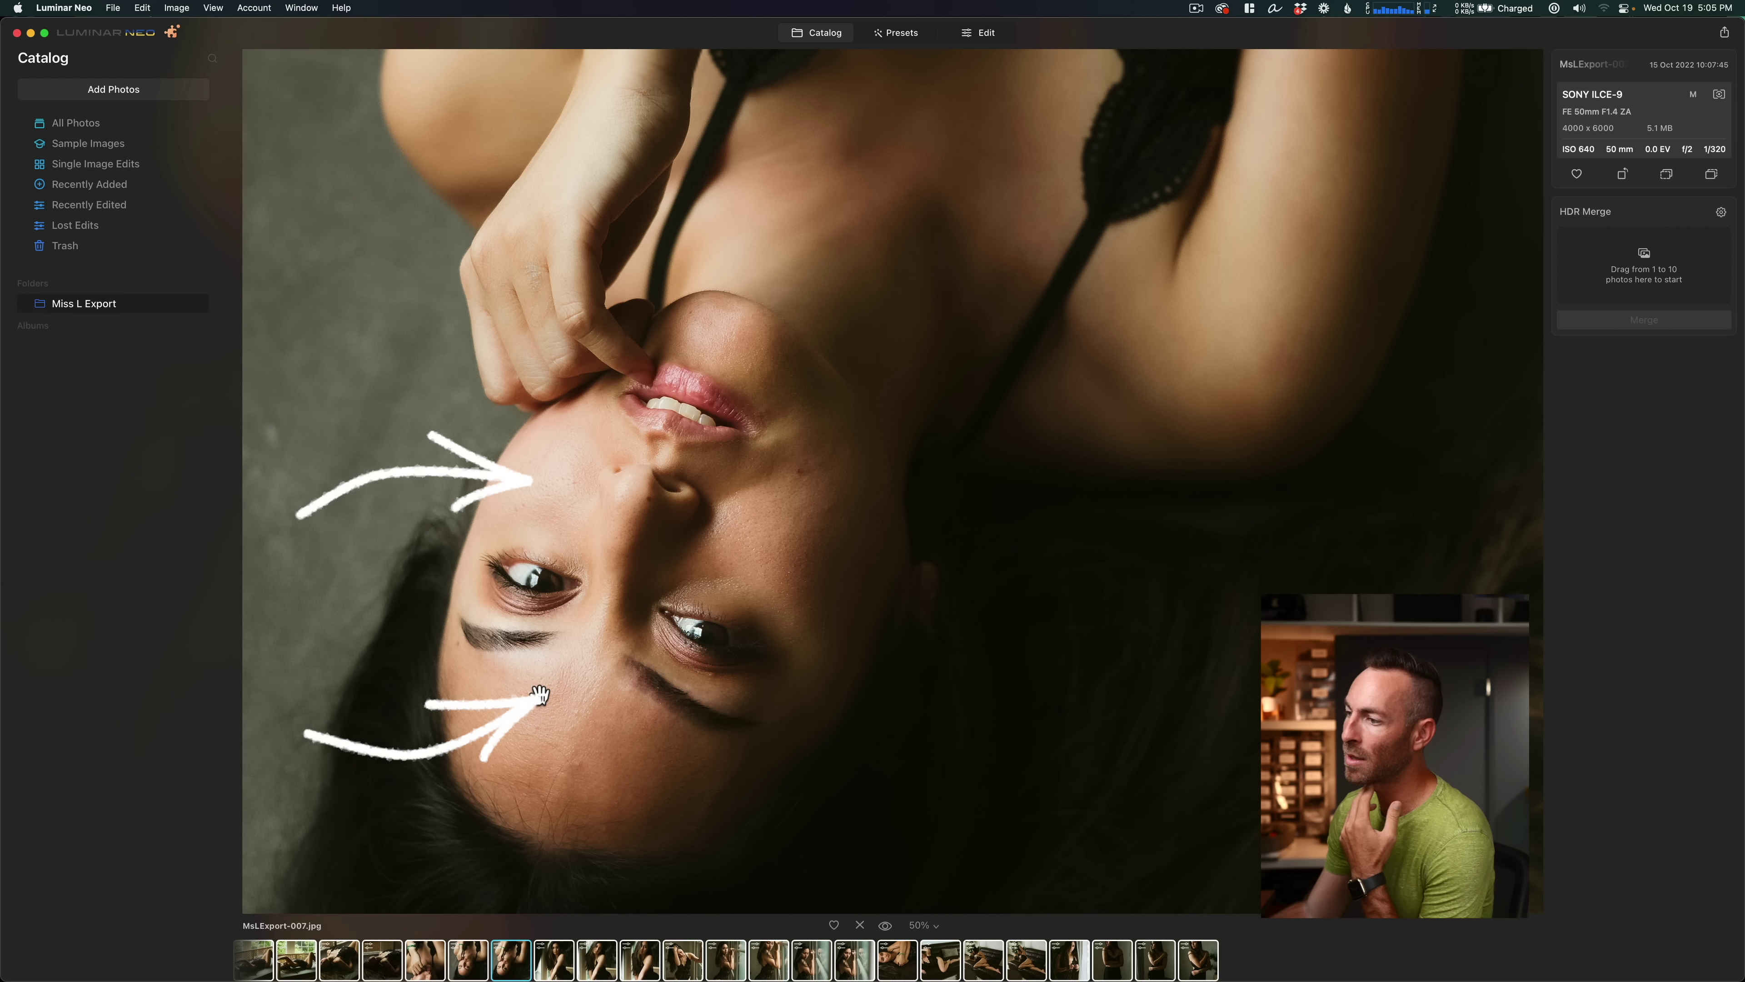
pyautogui.click(887, 923)
pyautogui.click(886, 923)
pyautogui.click(887, 923)
pyautogui.click(886, 923)
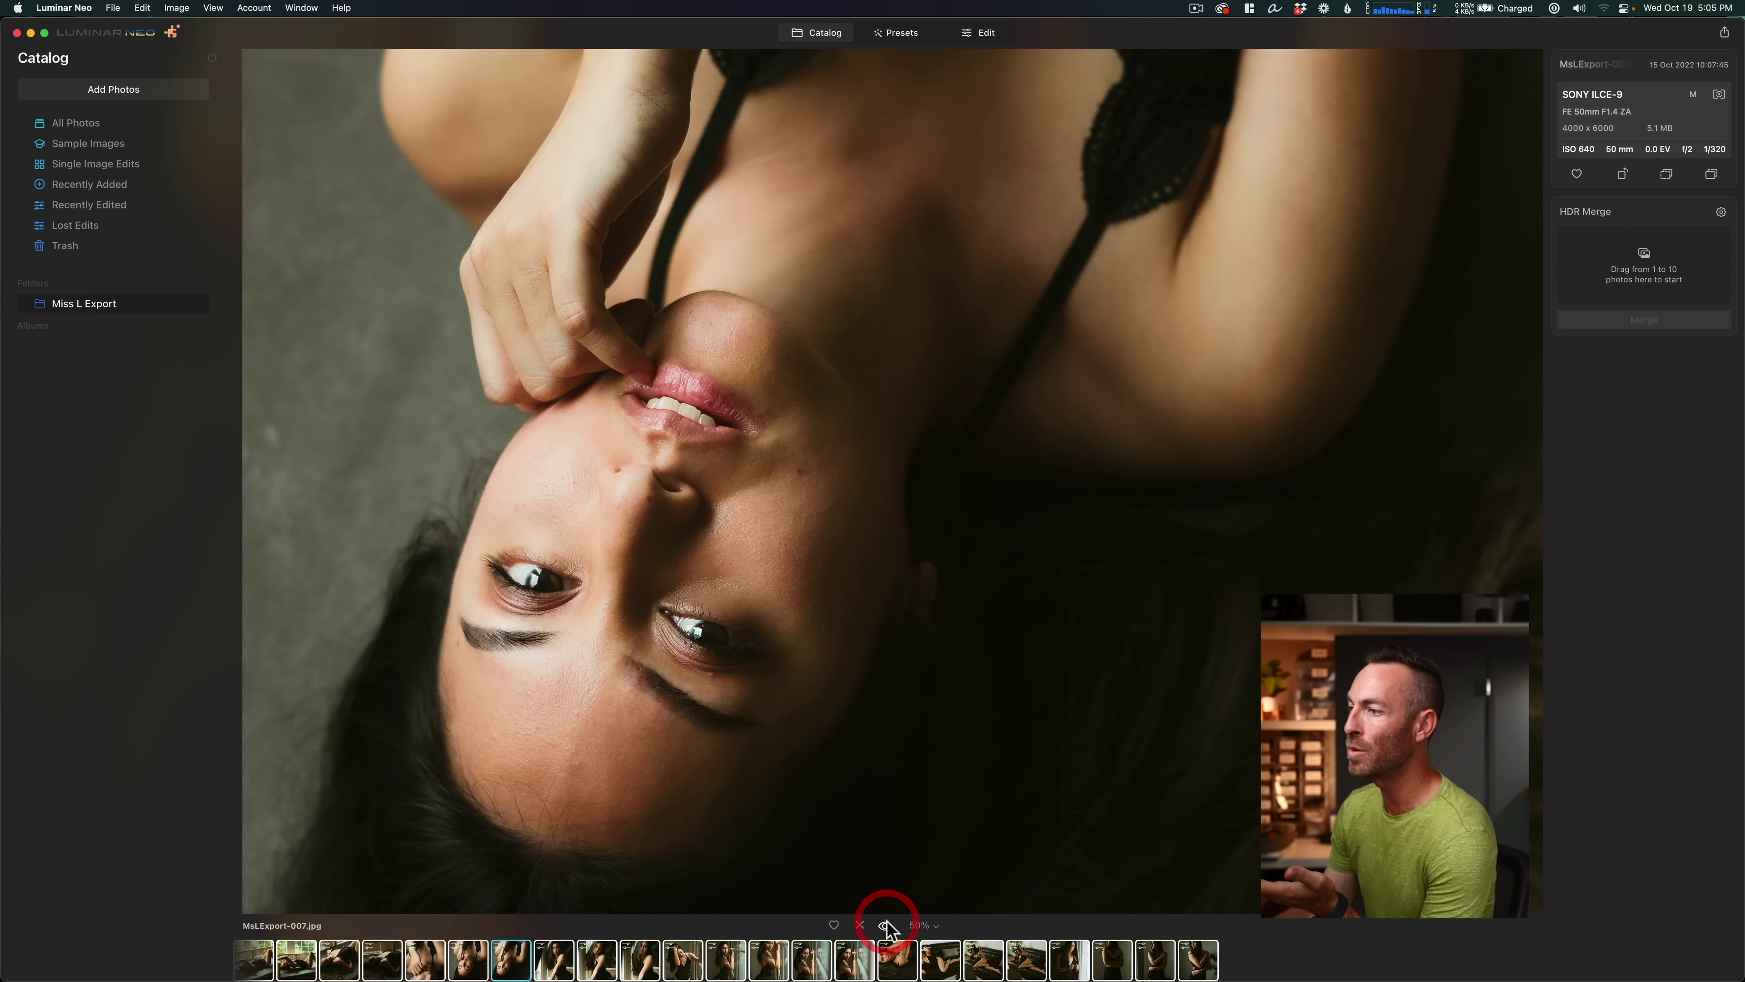
pyautogui.click(887, 923)
pyautogui.click(887, 924)
pyautogui.click(886, 923)
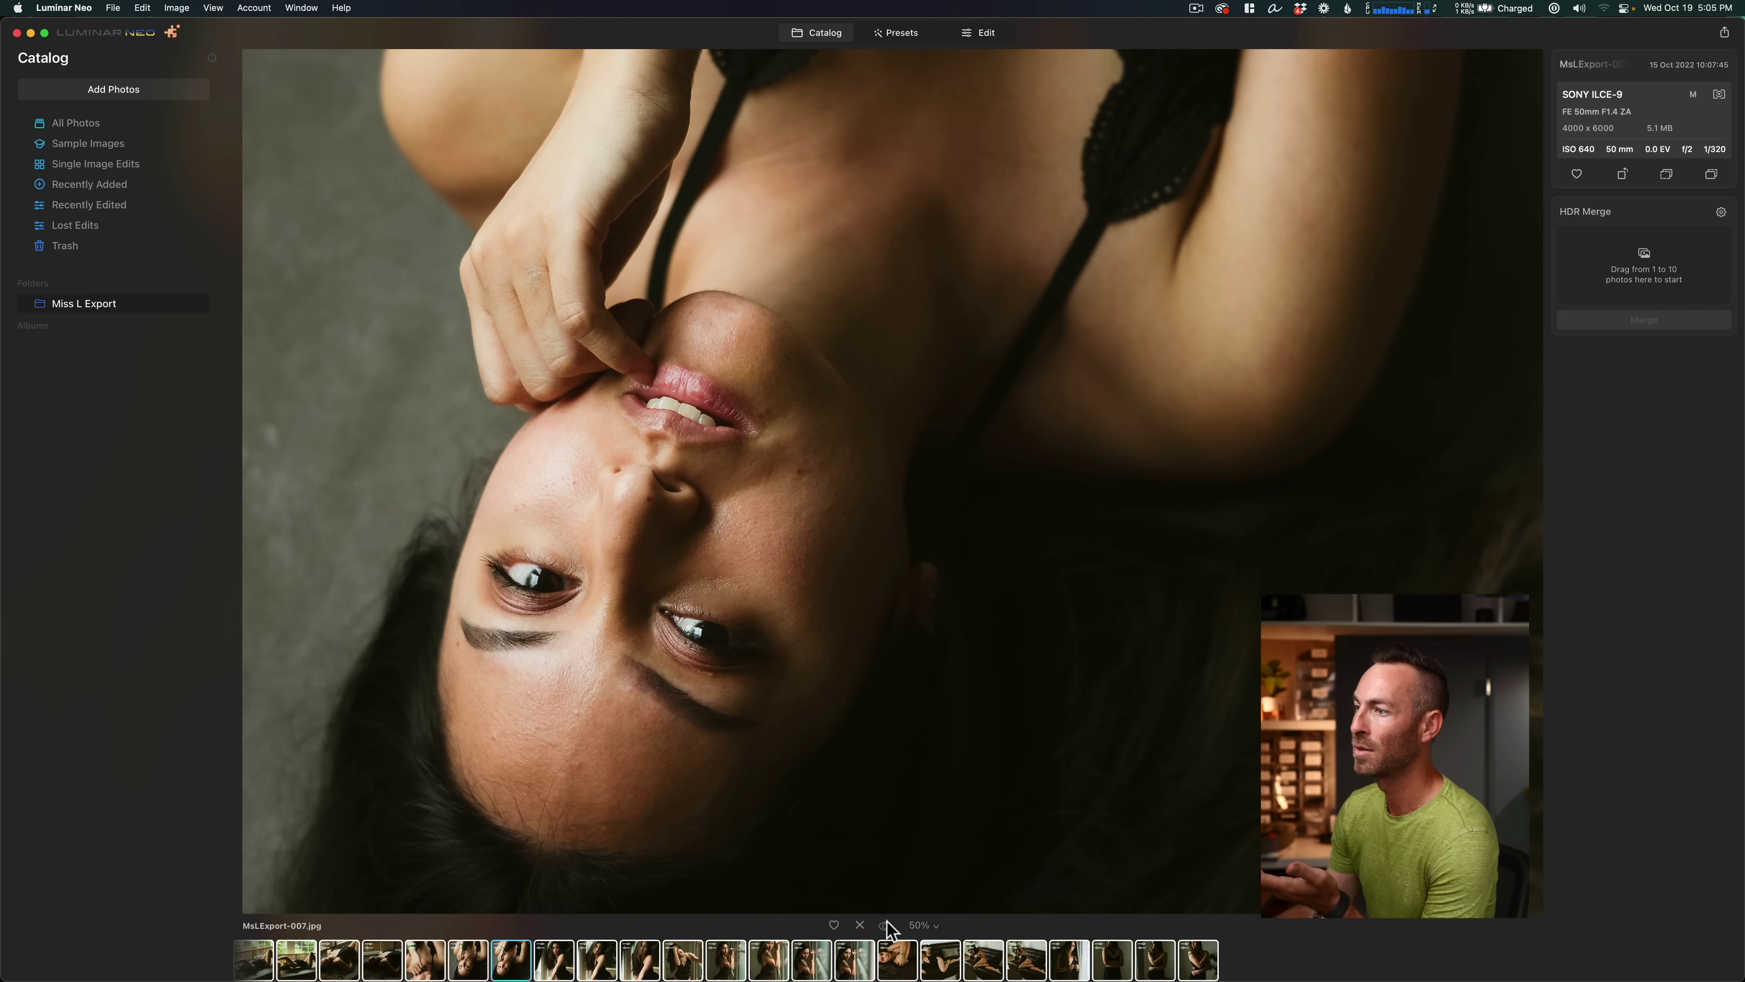
pyautogui.click(886, 923)
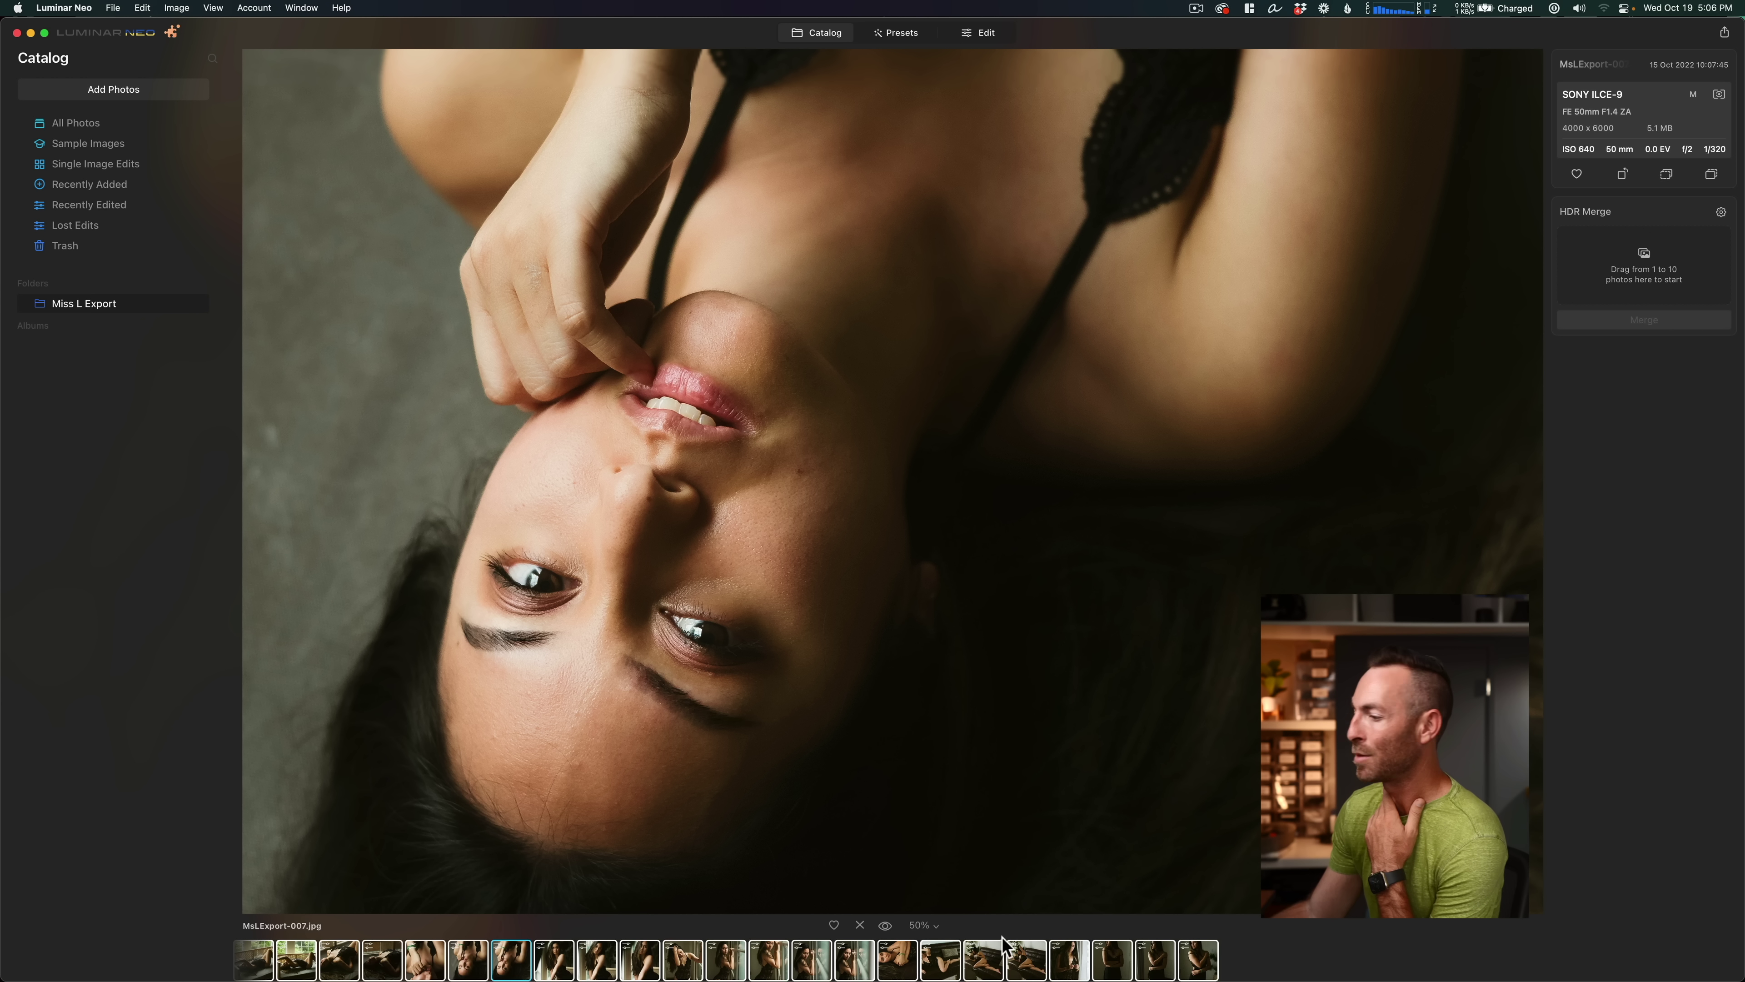
# Step: Open MsLExport-021.jpg, compare the face before and after the edits at 100% zoom, and fit the photo to the screen again
pyautogui.click(886, 924)
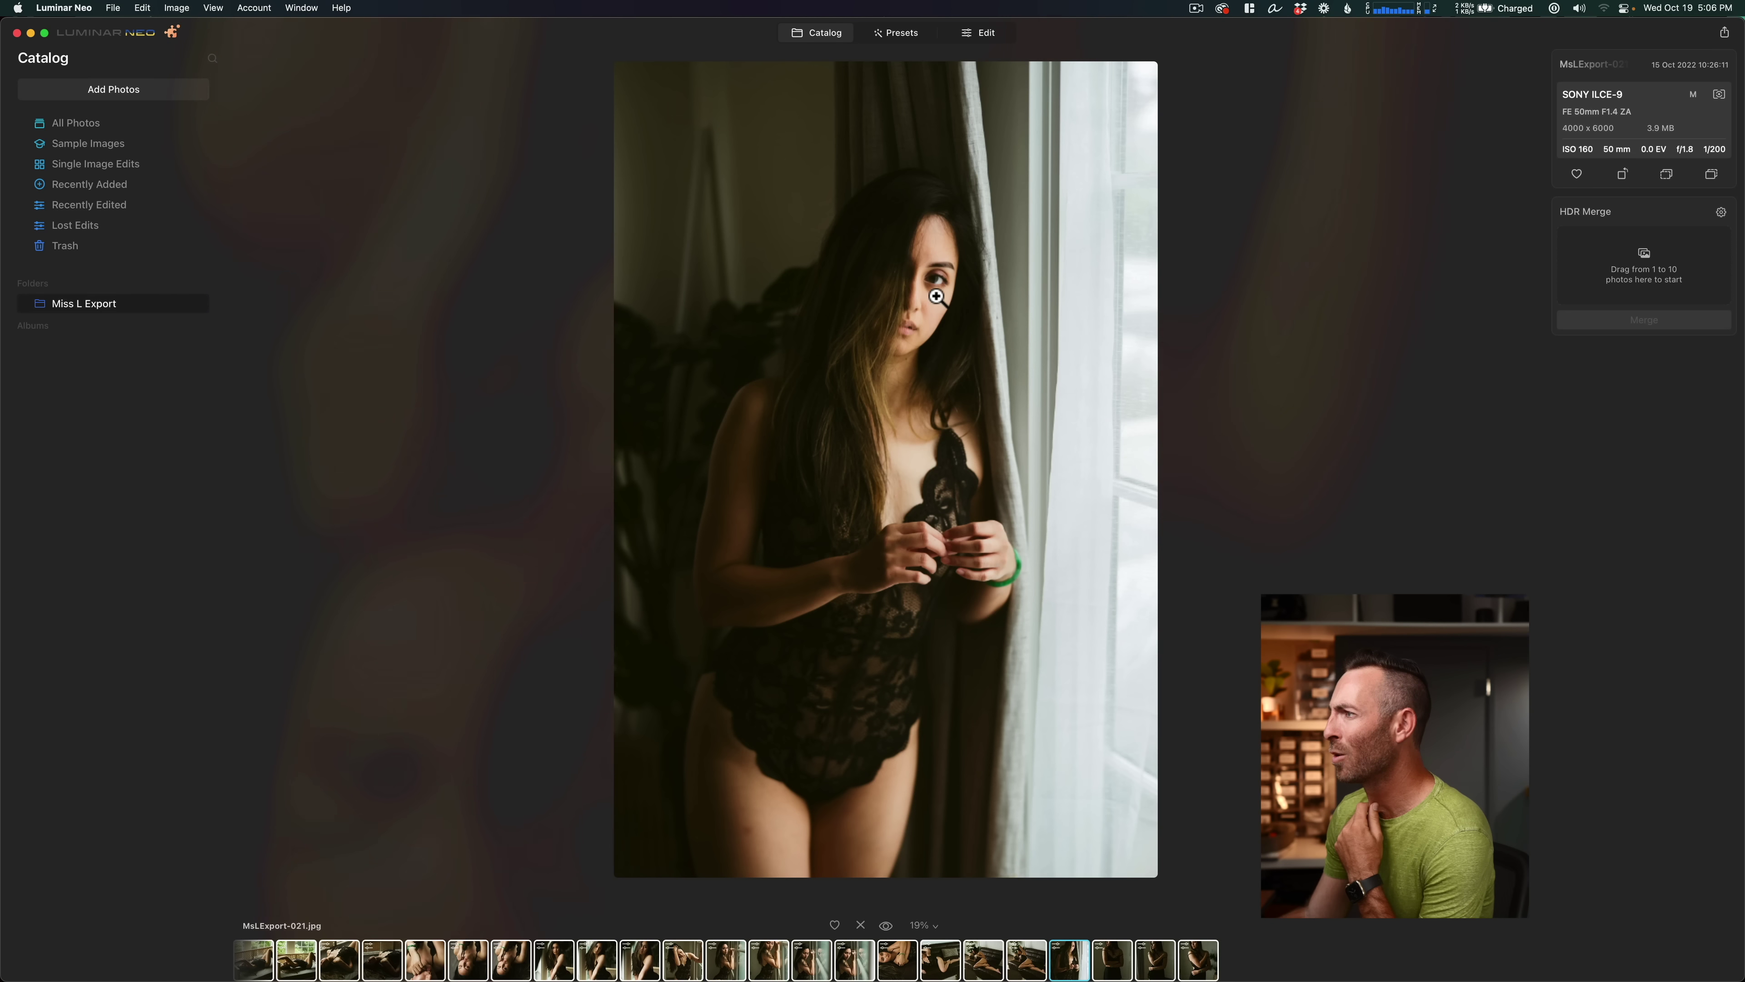
pyautogui.click(936, 295)
pyautogui.click(960, 459)
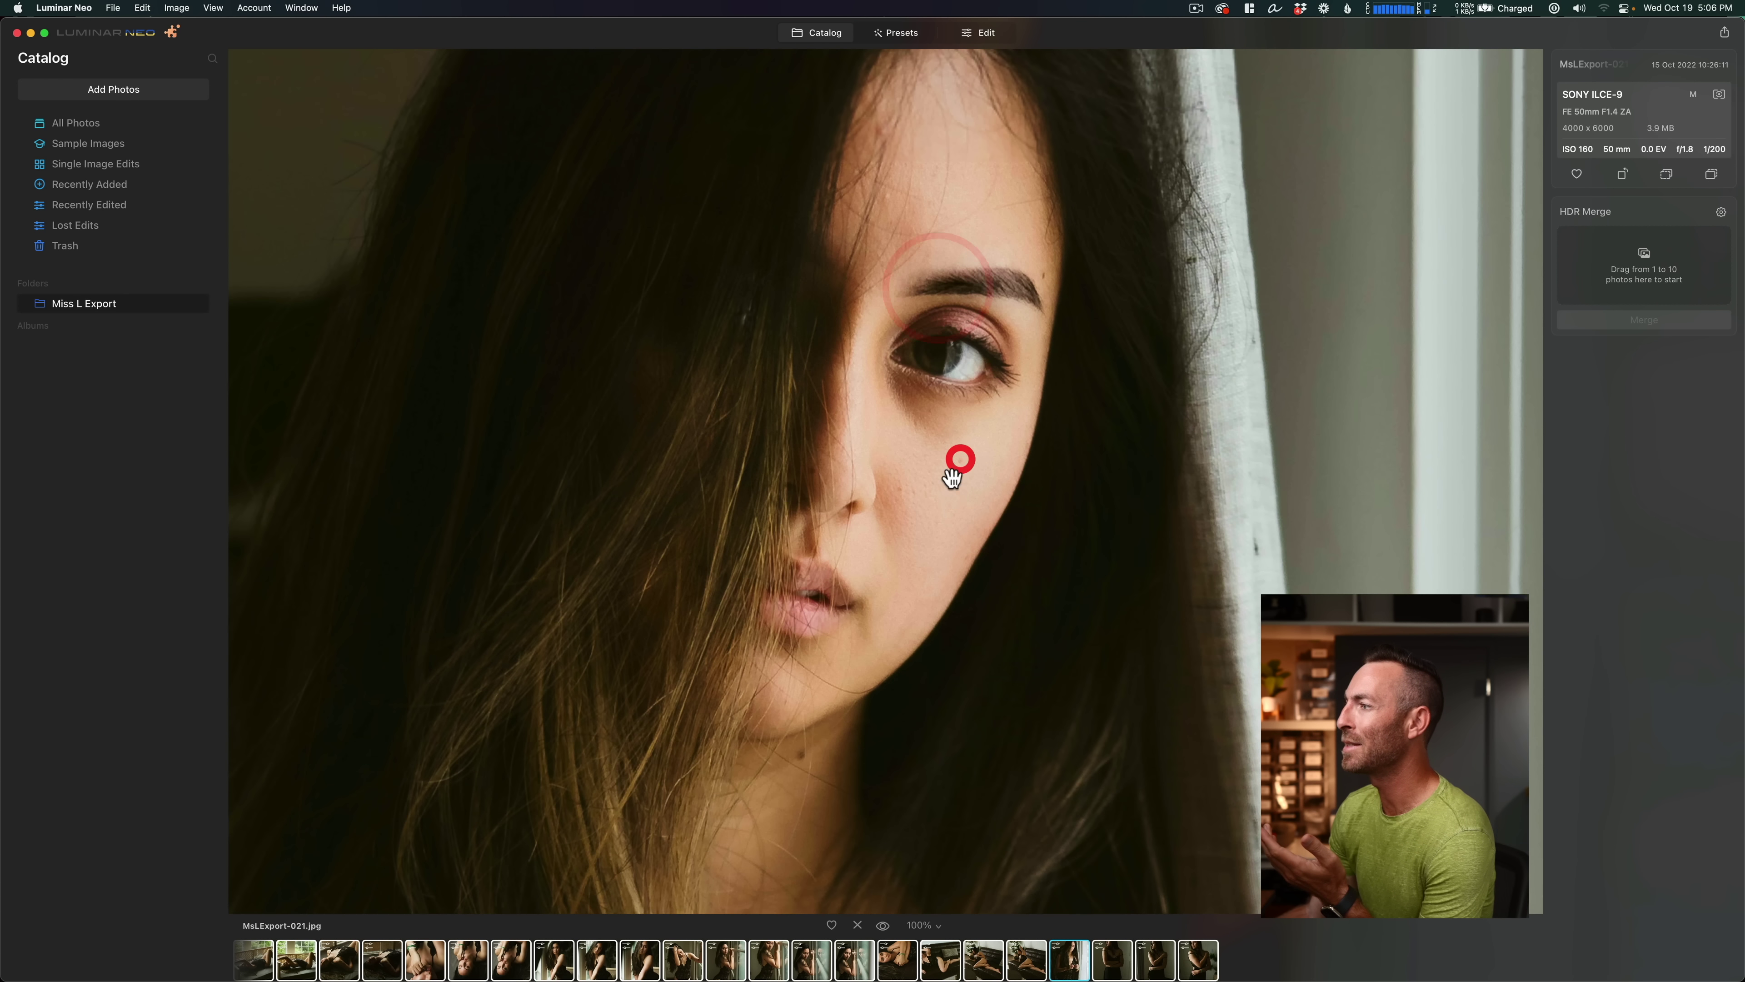
pyautogui.click(883, 924)
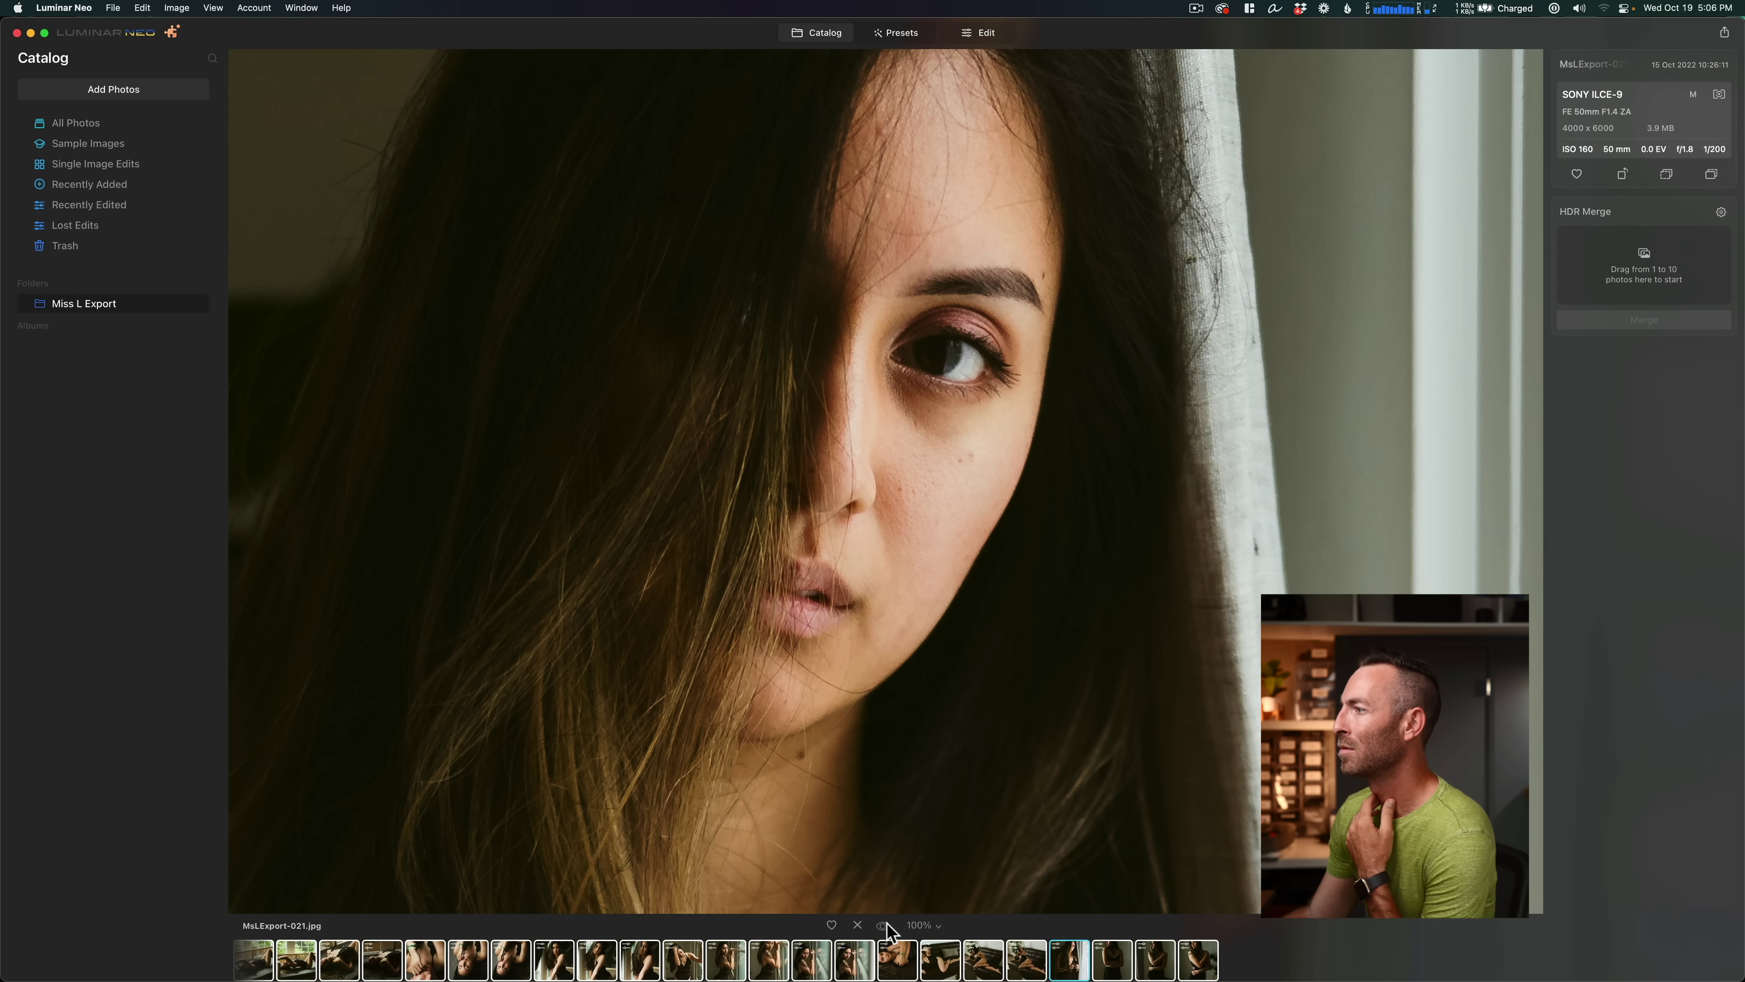
pyautogui.click(886, 924)
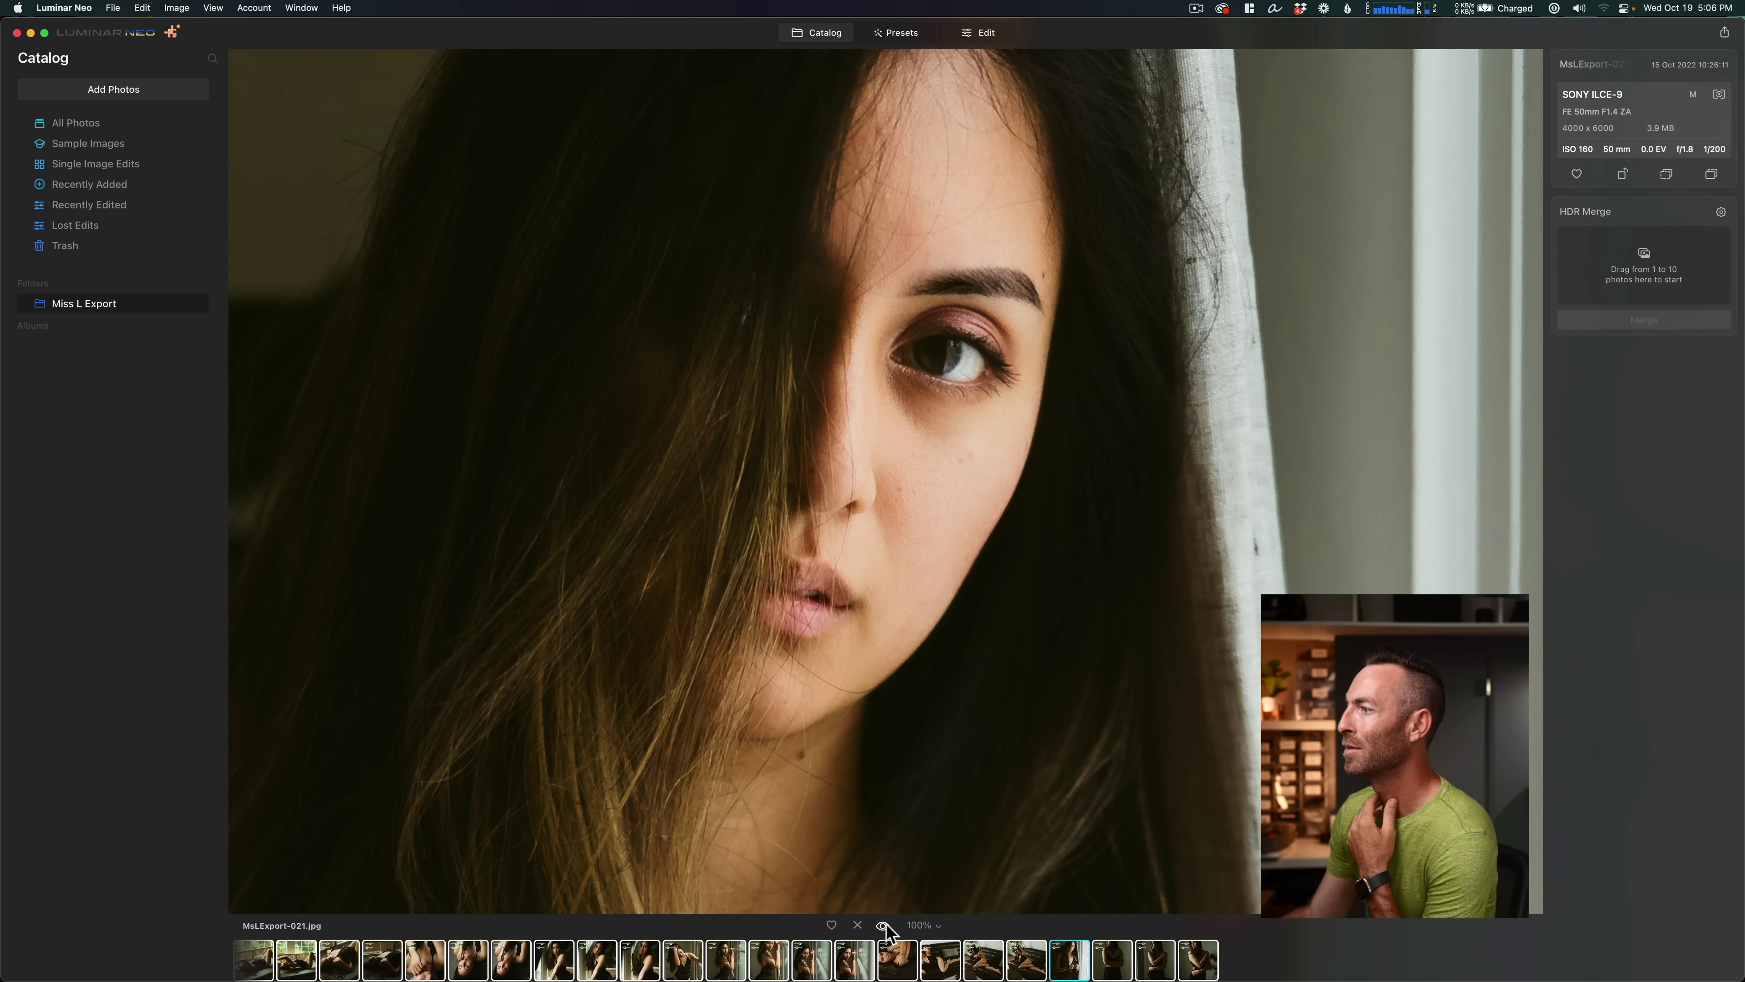
pyautogui.click(886, 924)
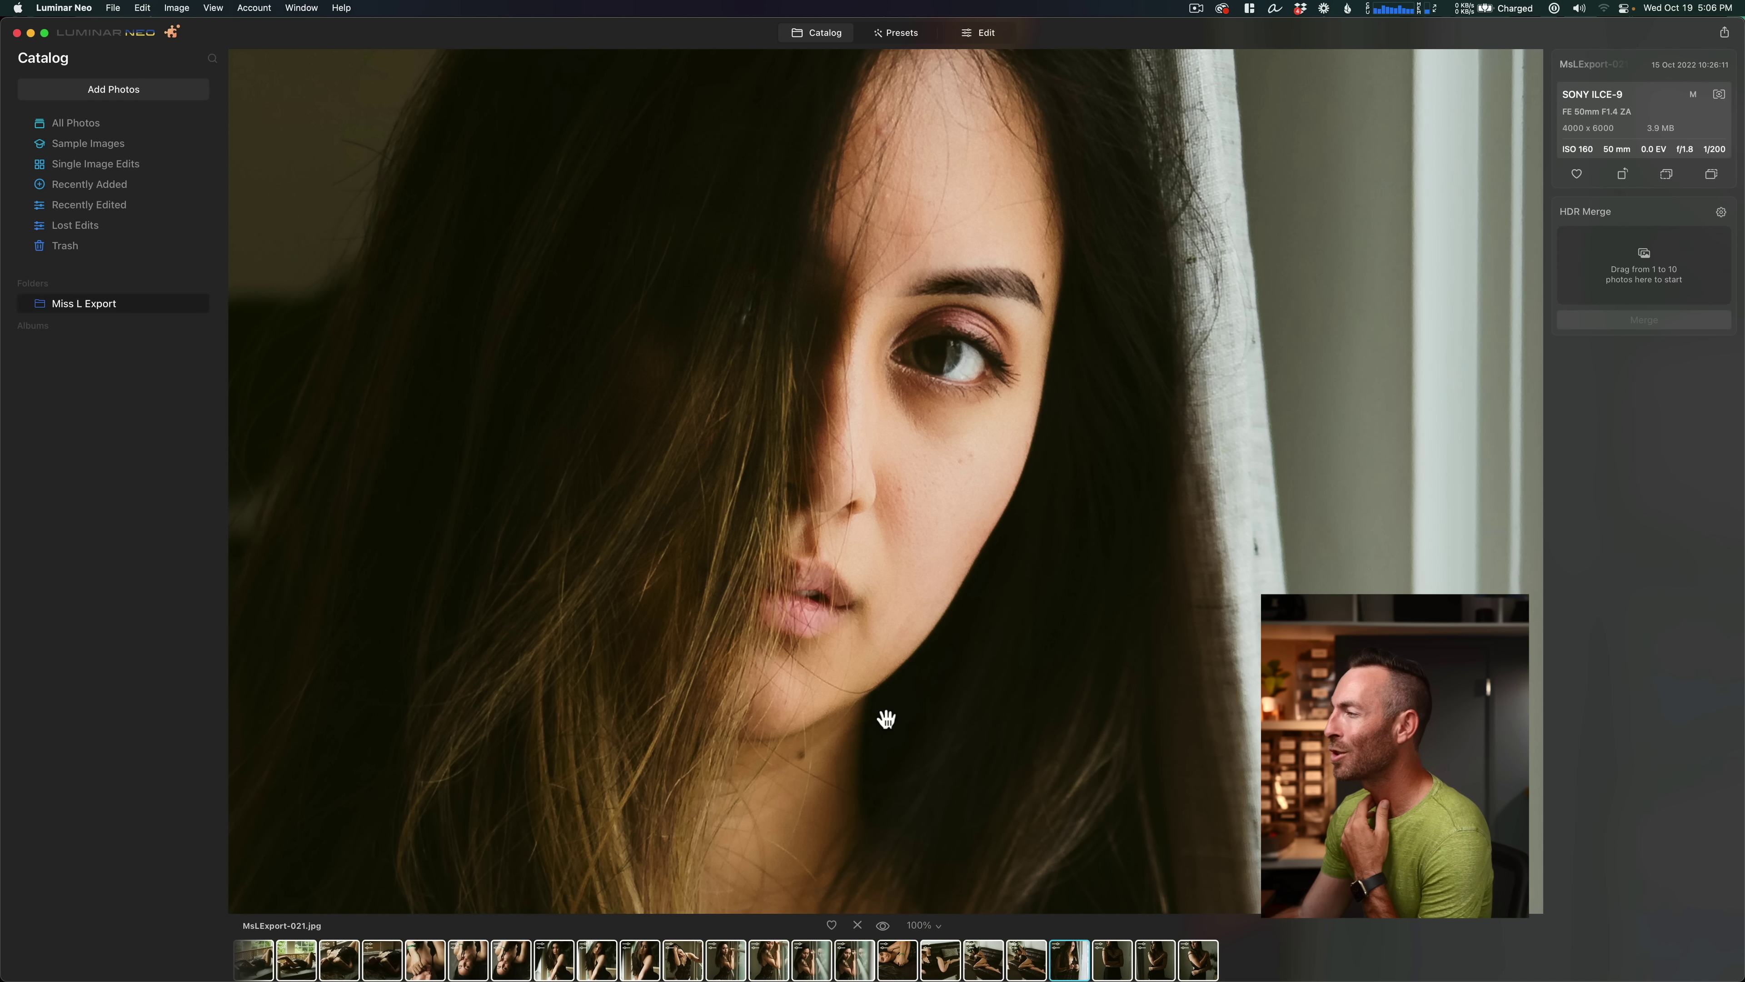
pyautogui.click(884, 925)
pyautogui.click(885, 926)
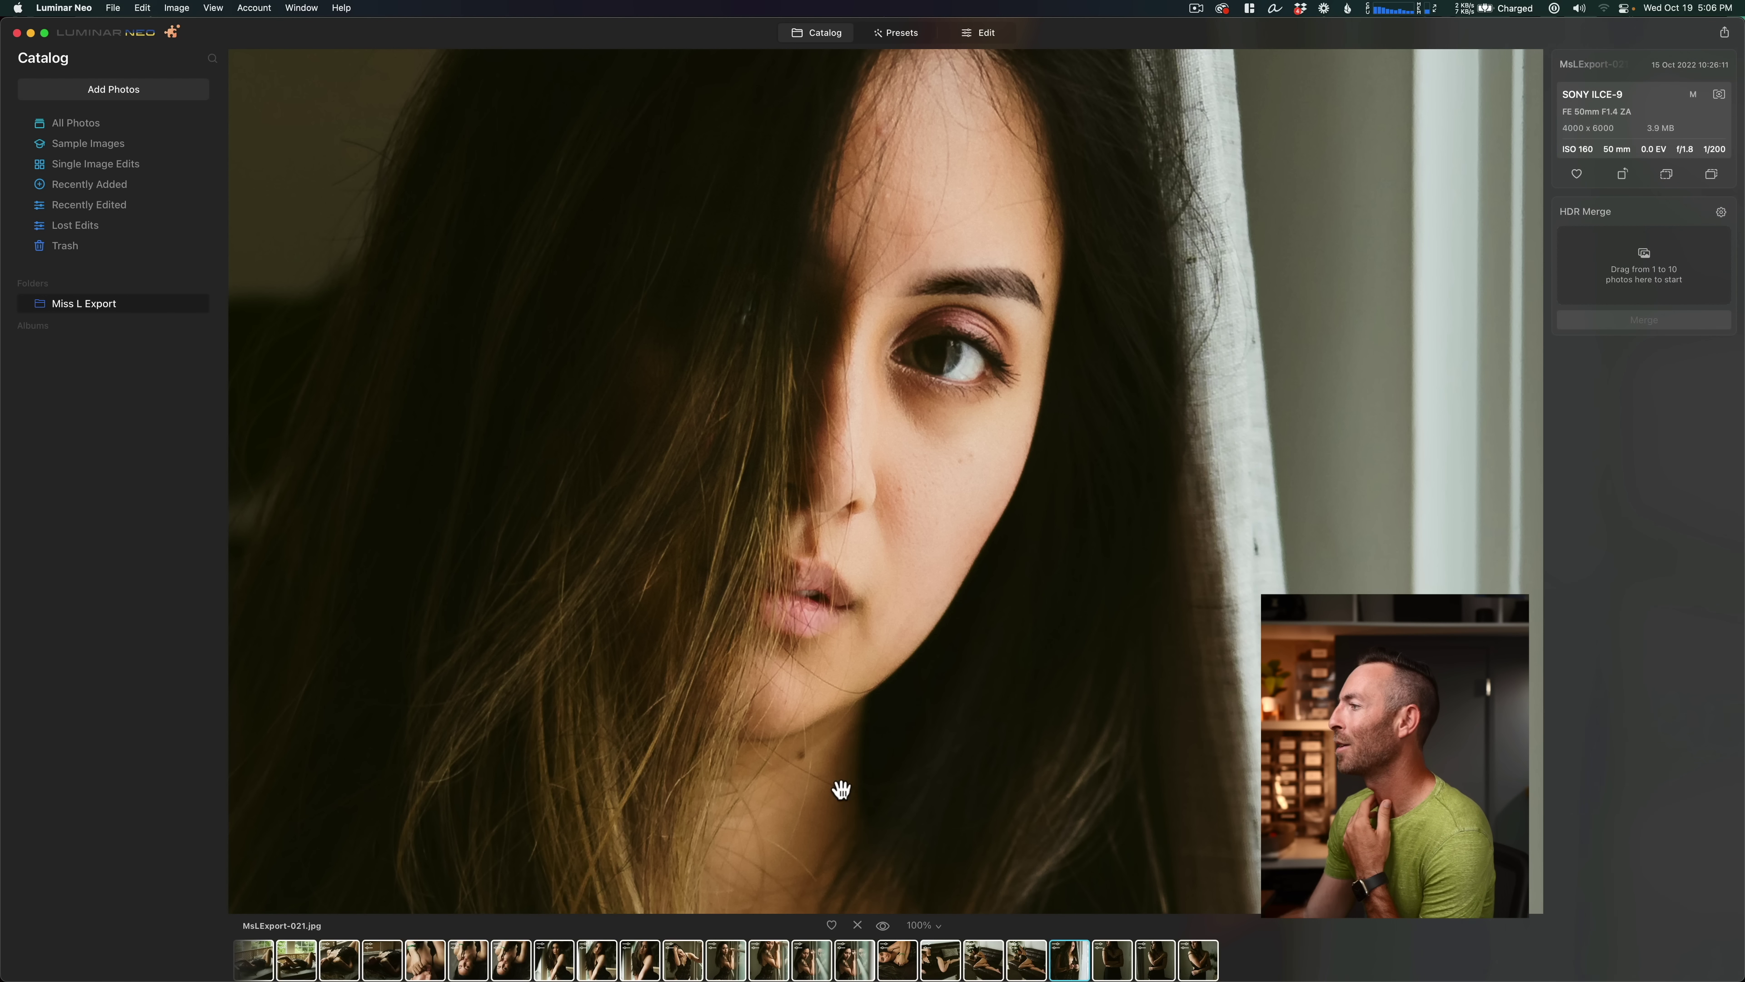
pyautogui.click(924, 924)
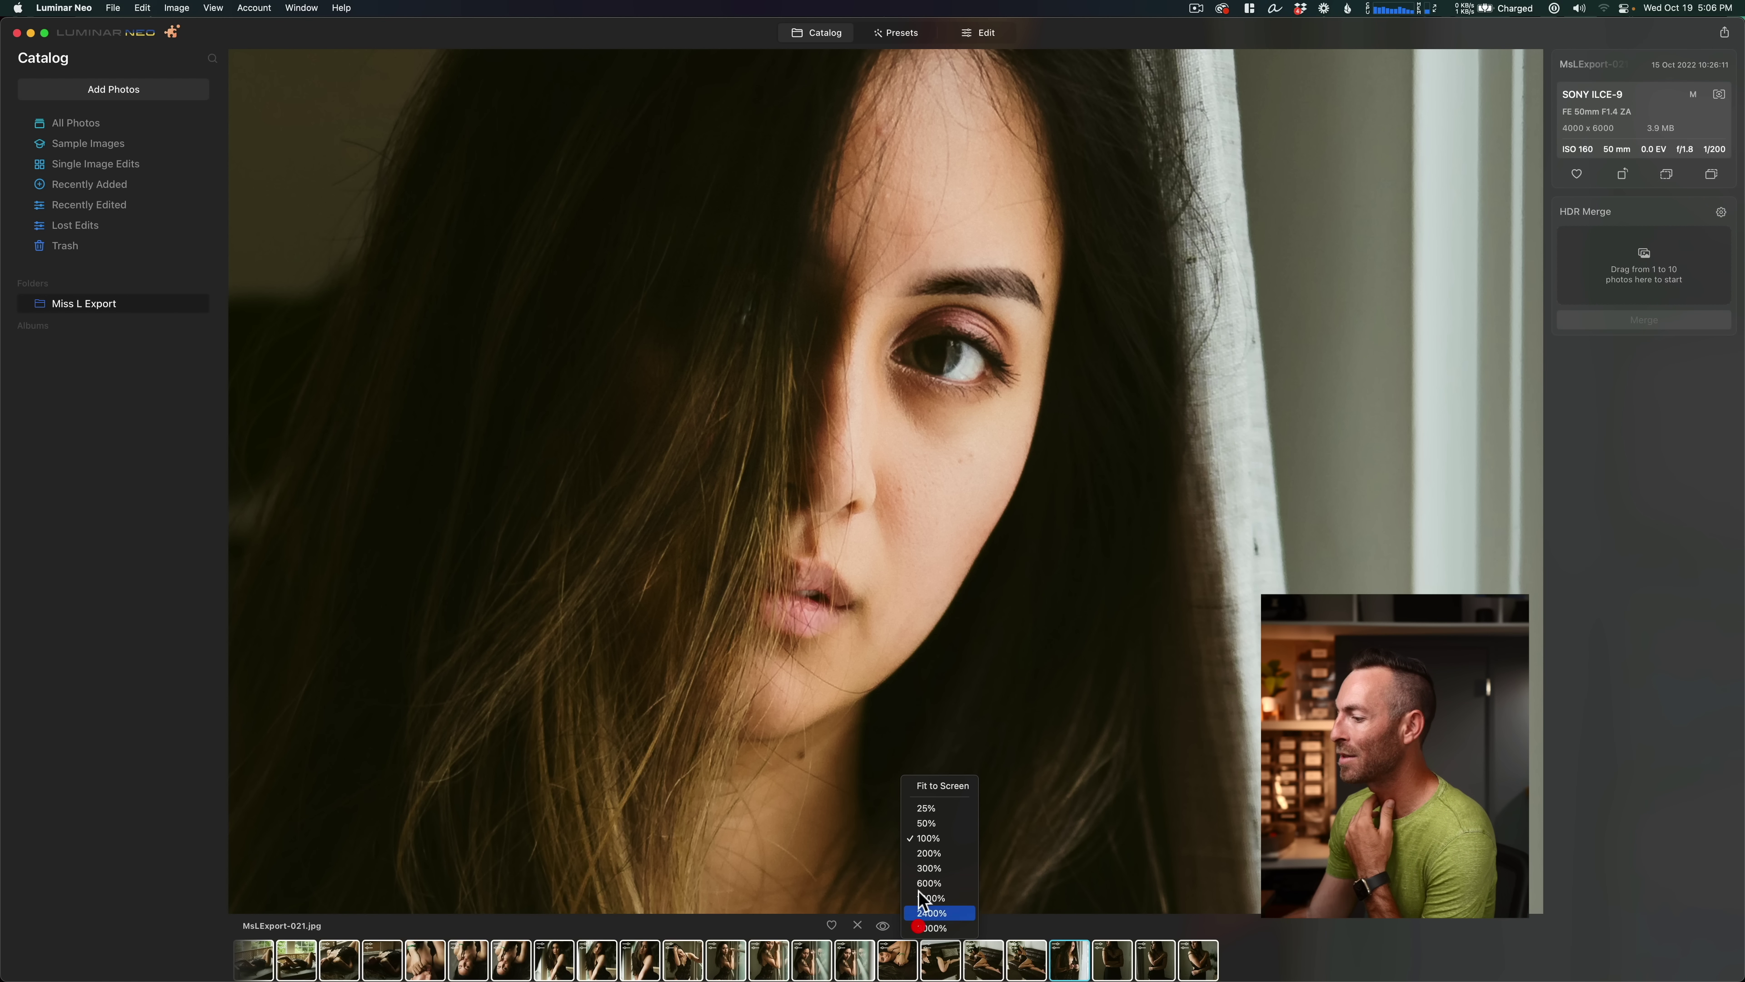
pyautogui.click(921, 772)
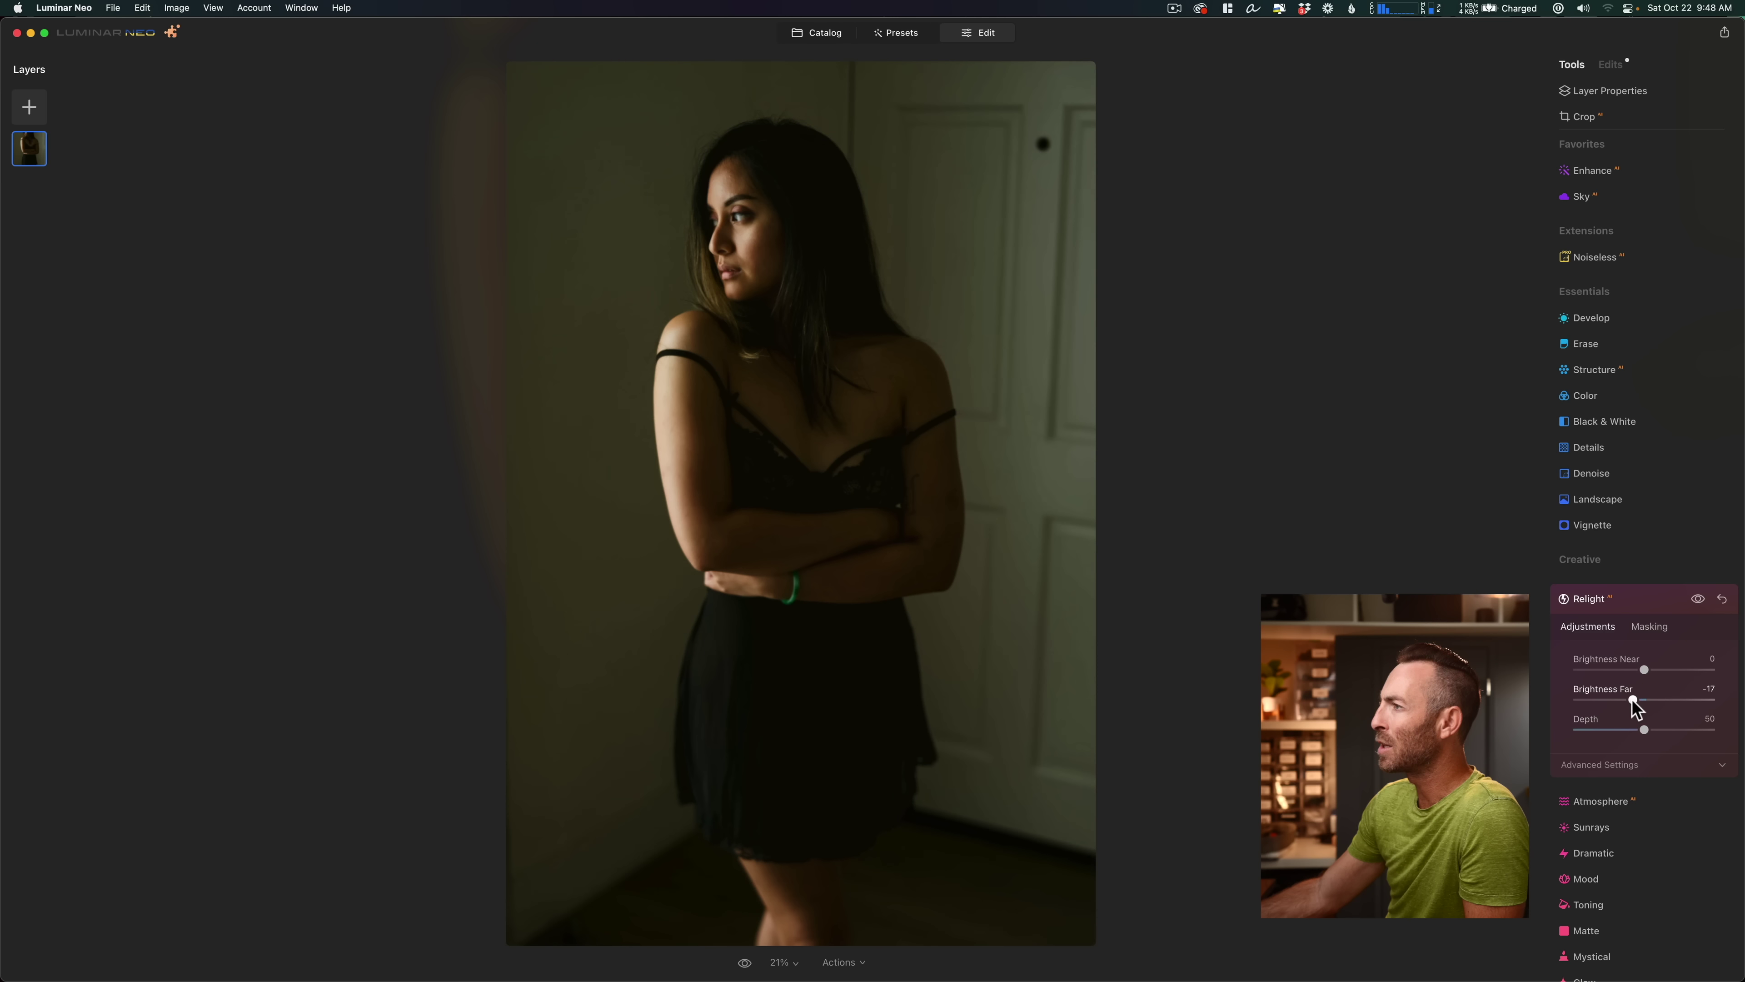
# Step: Darken the background behind the woman with Relight, taking Brightness Far to -100 and easing it back to a milder negative value
pyautogui.moveTo(1606, 702); pyautogui.dragTo(1560, 708)
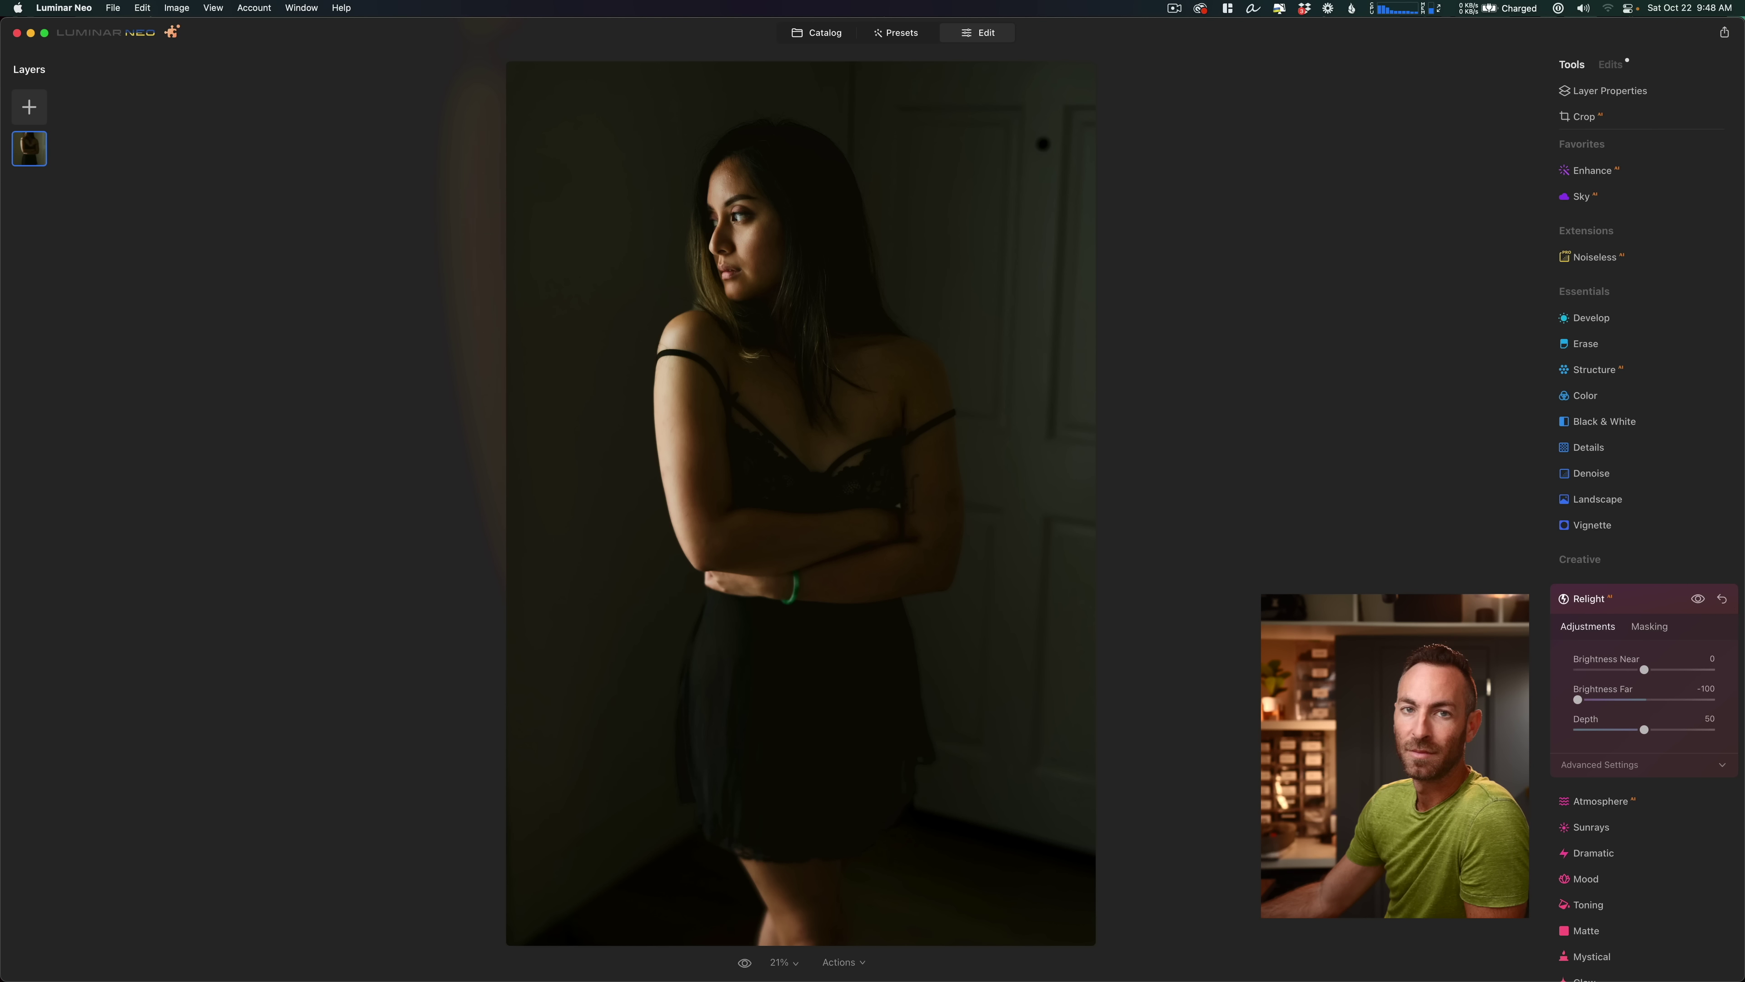
pyautogui.moveTo(1581, 703); pyautogui.dragTo(1620, 702)
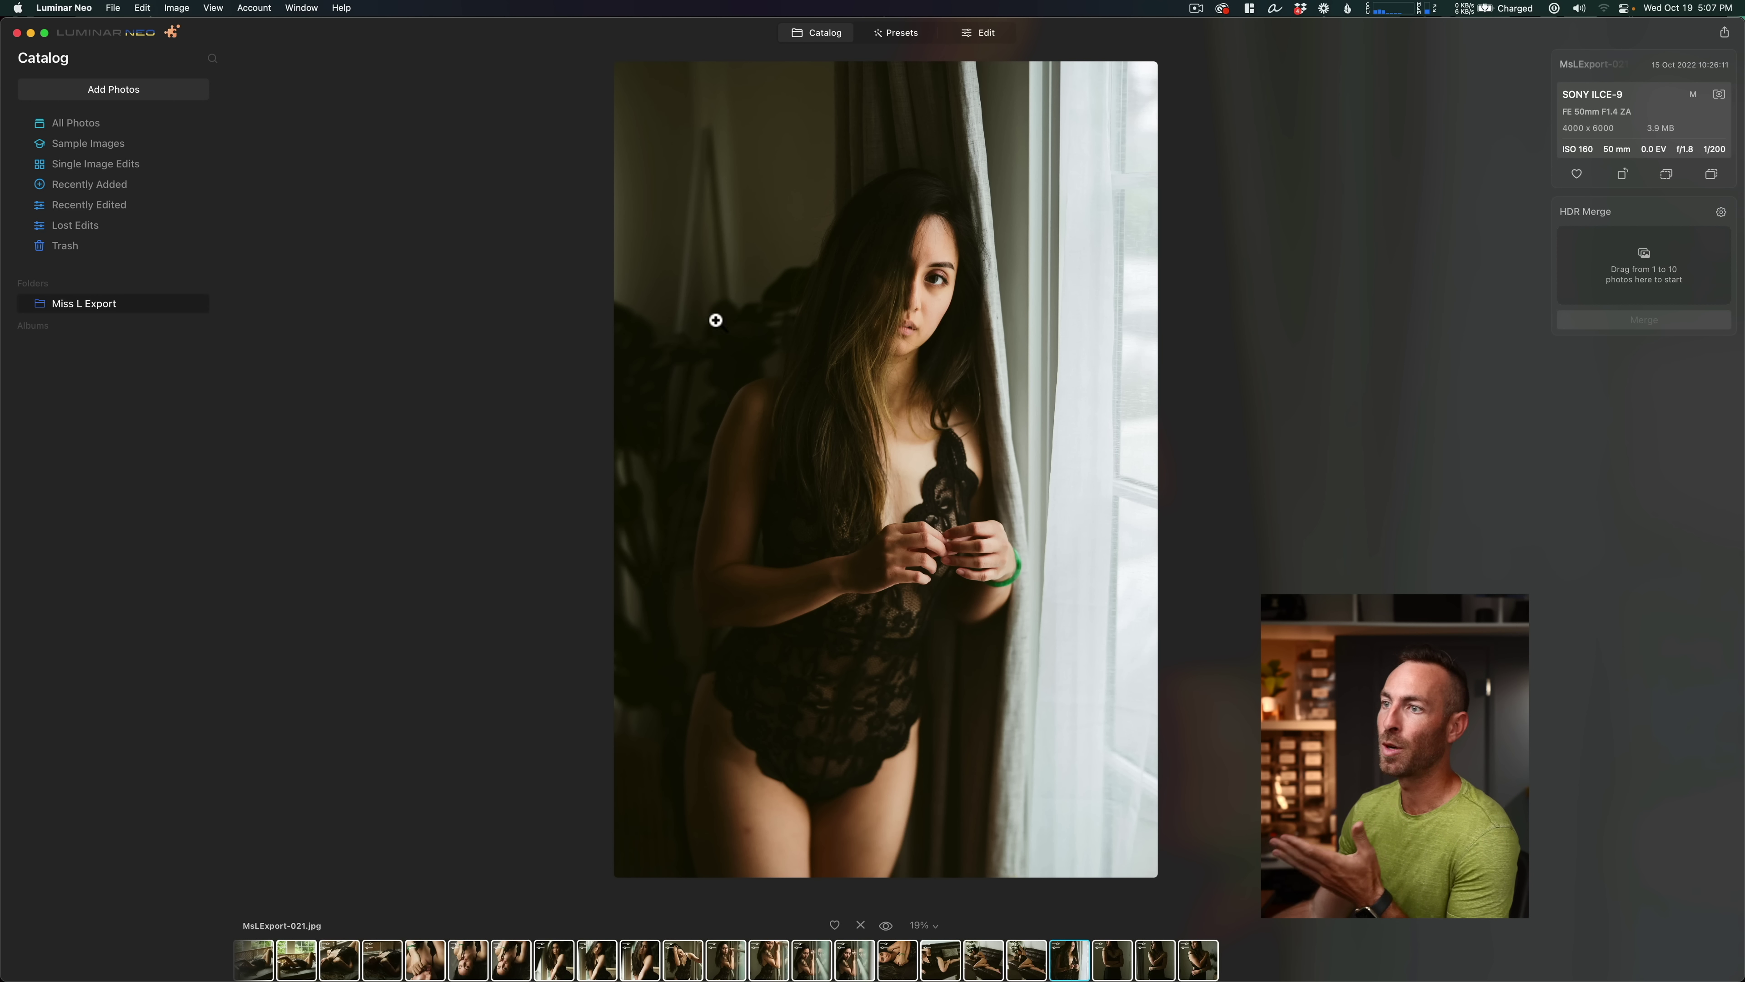
# Step: Return to the catalog and browse All Photos for another picture to edit
pyautogui.click(835, 42)
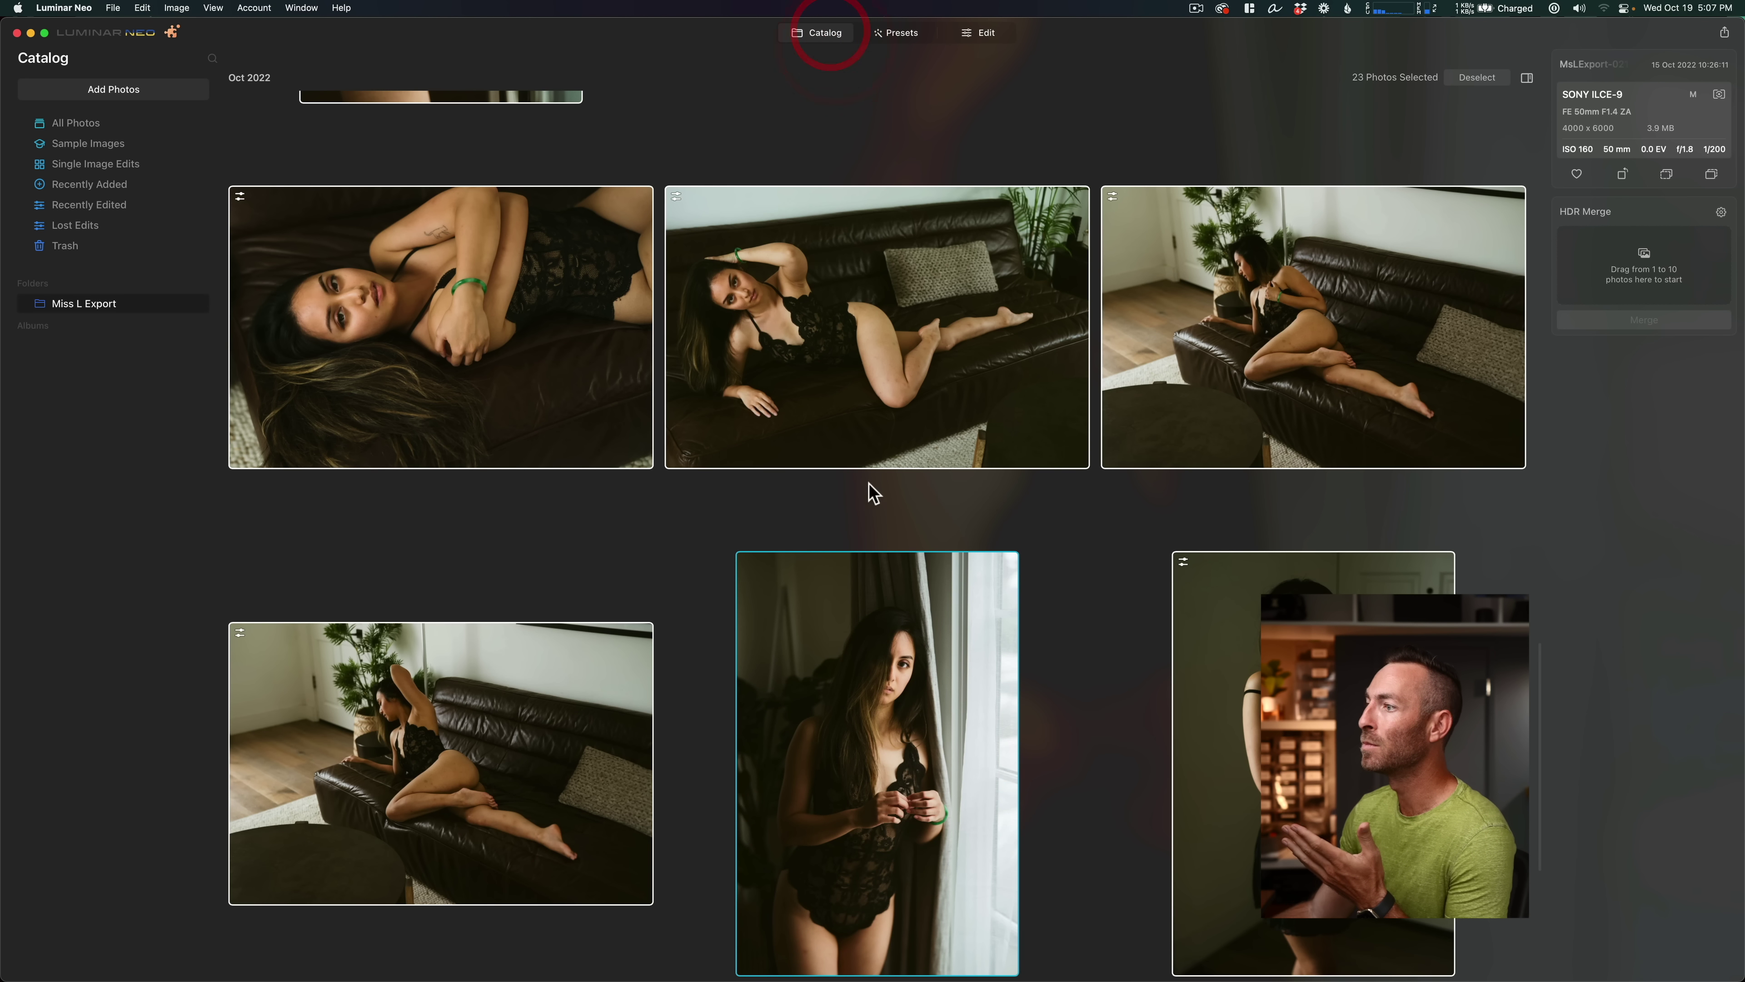
pyautogui.click(81, 123)
pyautogui.scroll(-5, 776, 526)
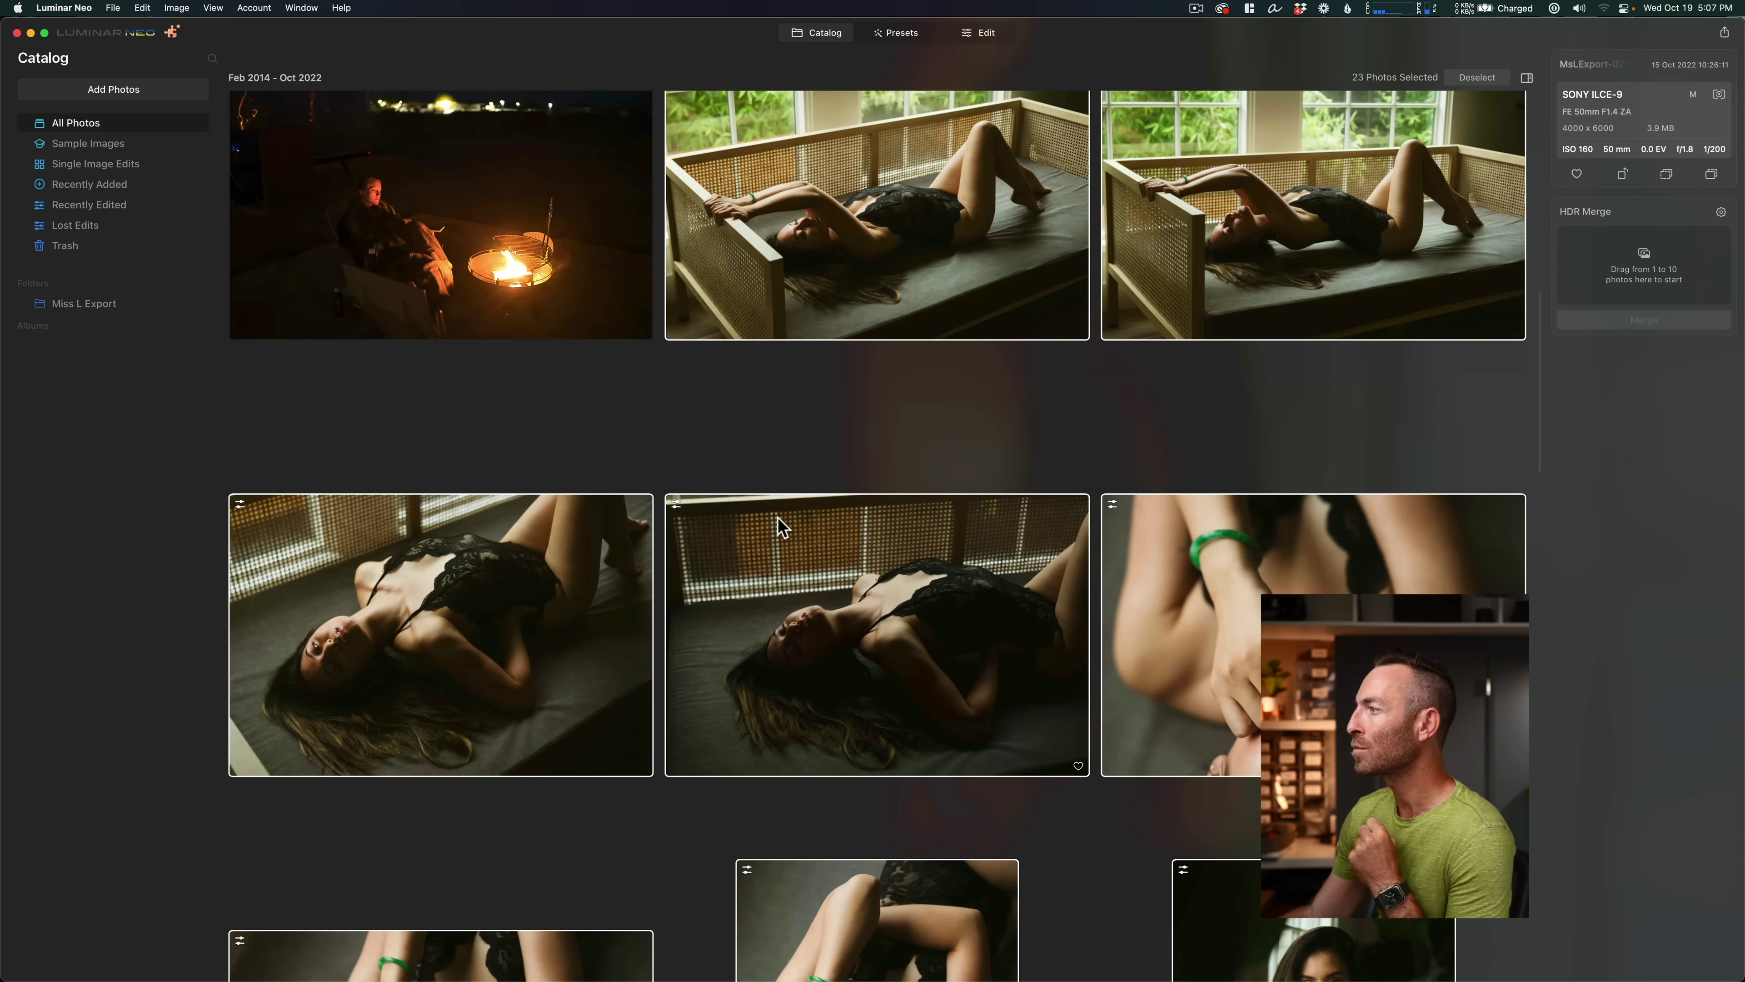
pyautogui.scroll(-5, 781, 529)
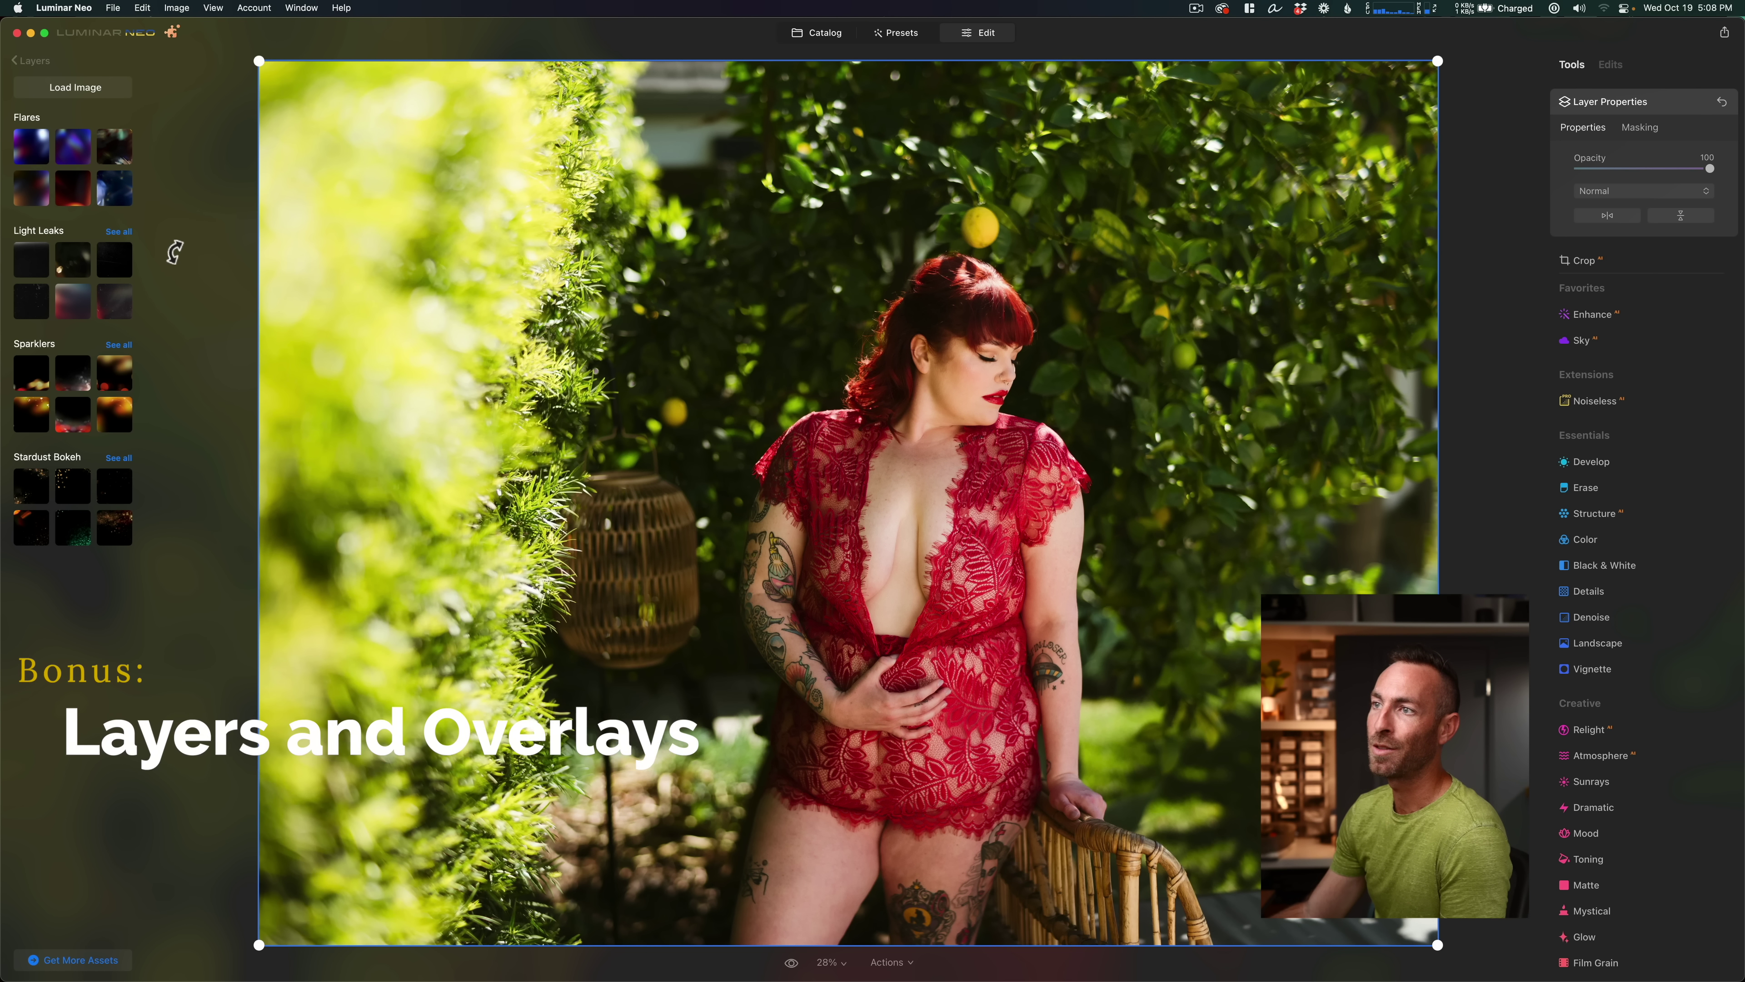
# Step: Add the dark third overlay from Flares to the garden portrait, trying the Fill mapping before choosing Stretch
pyautogui.click(116, 153)
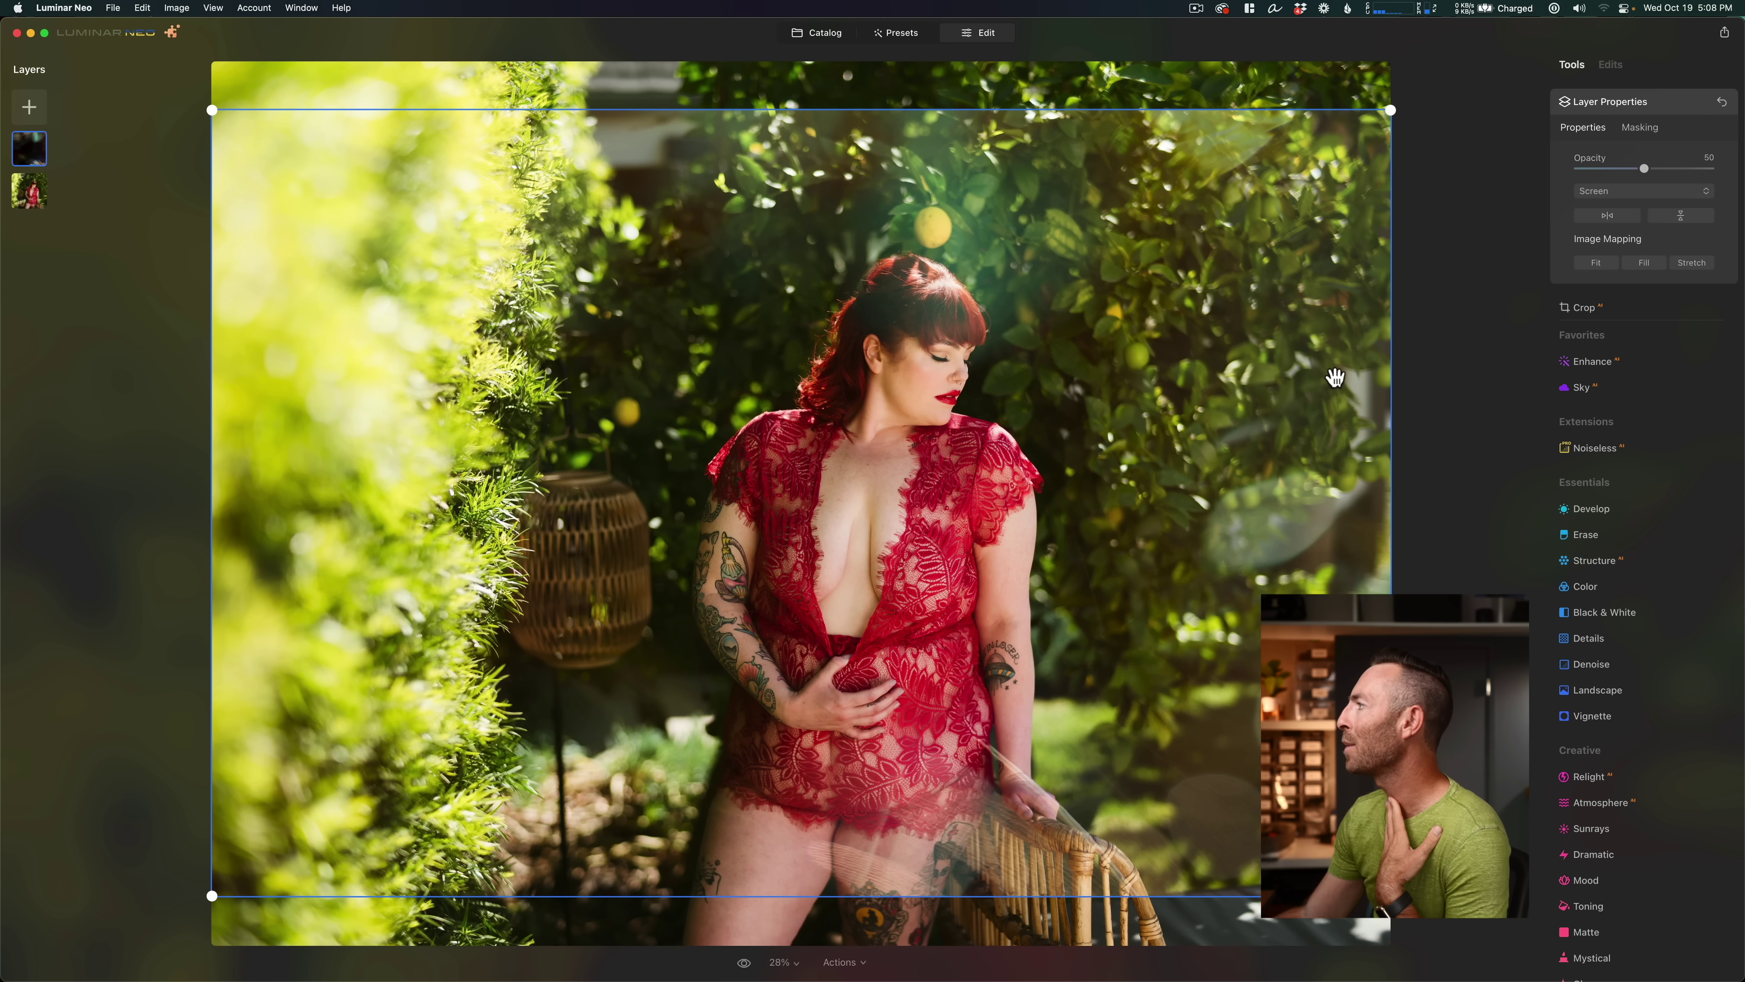
pyautogui.click(1641, 263)
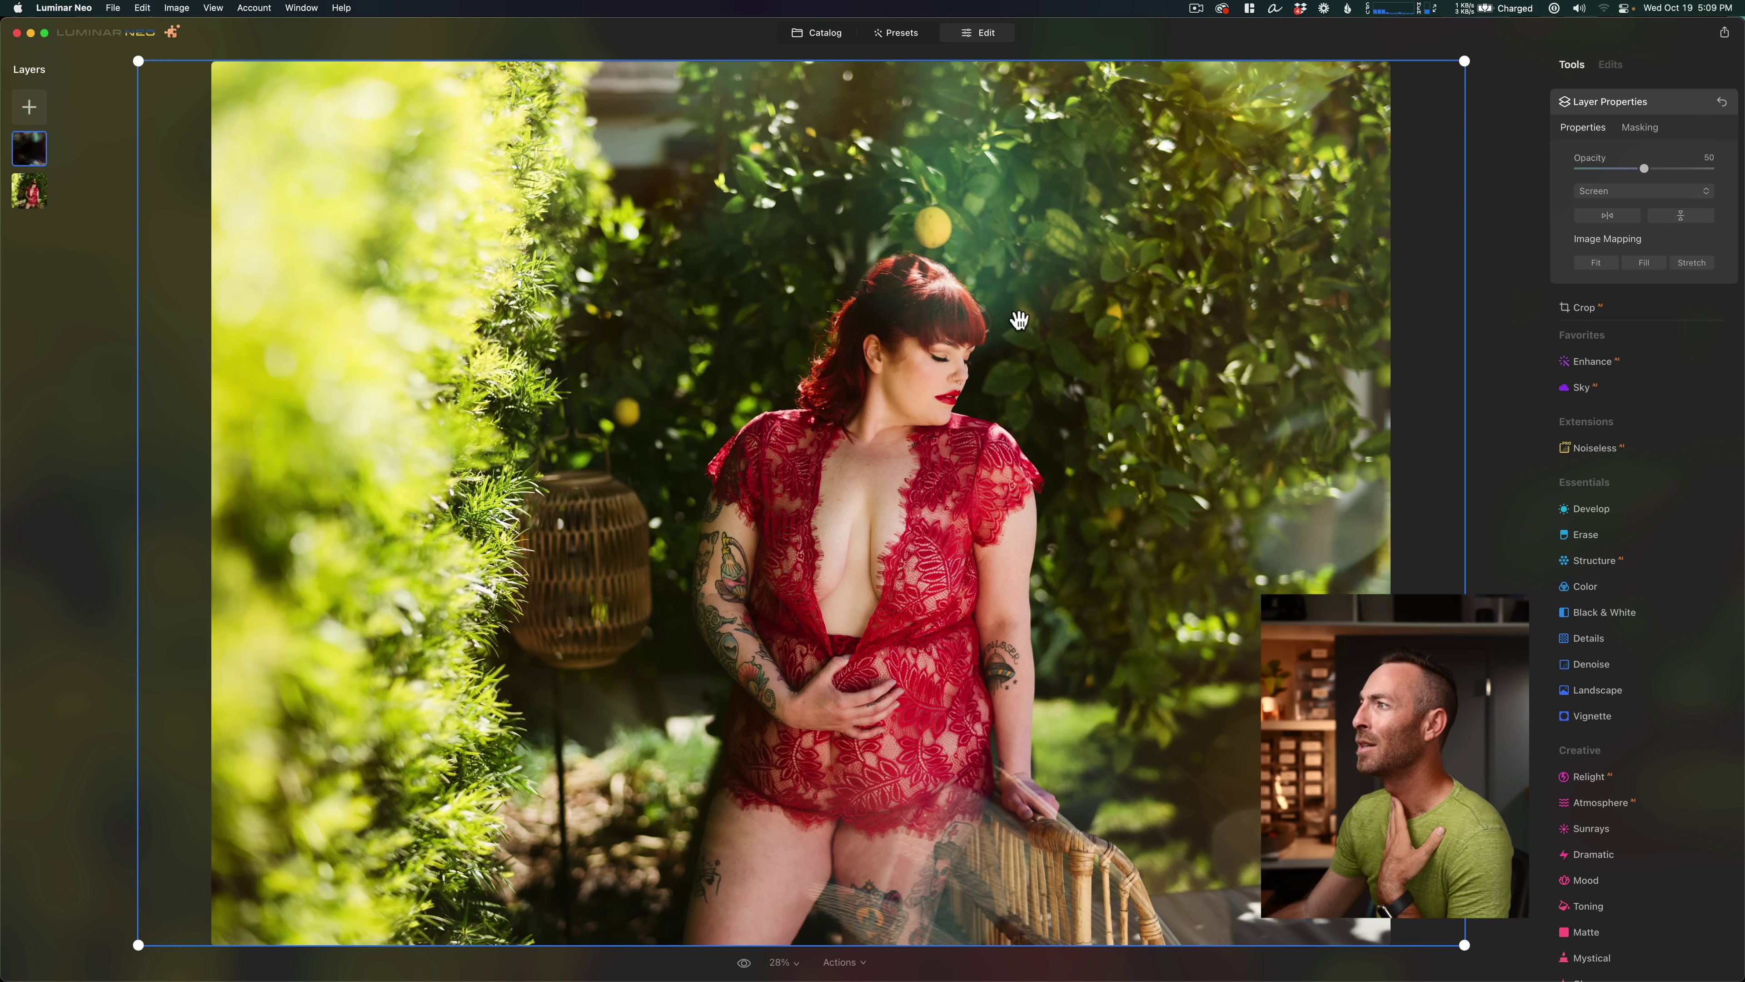
pyautogui.click(1689, 263)
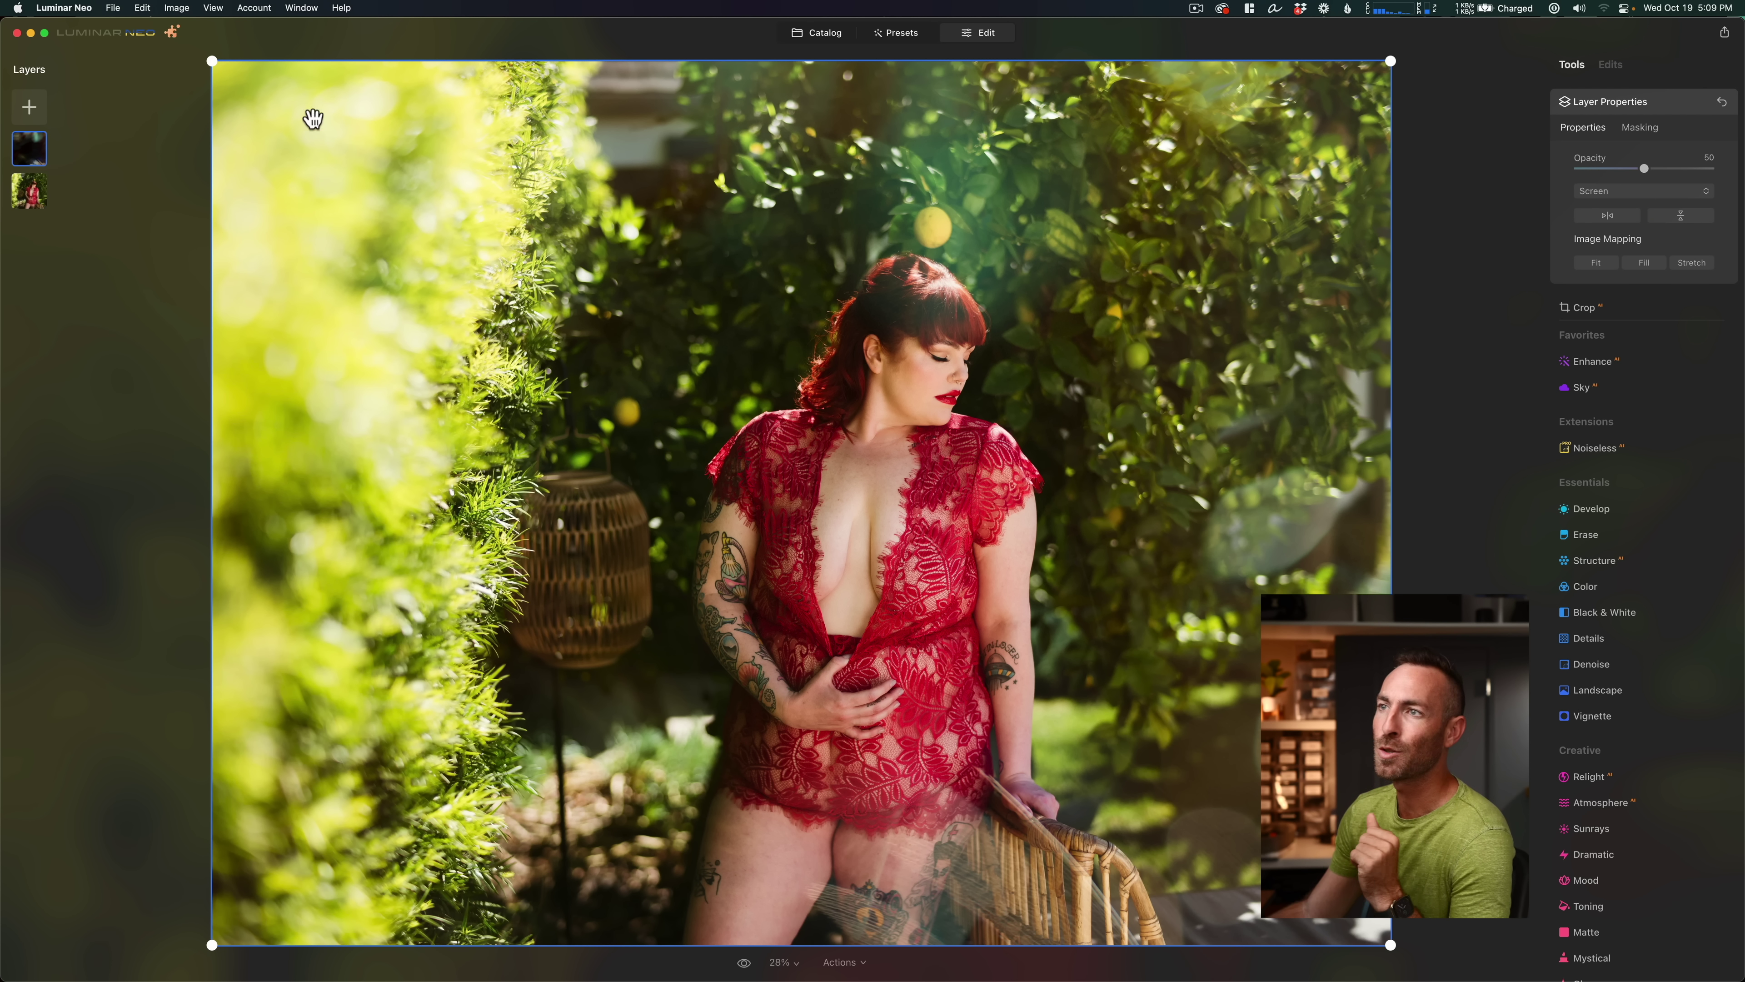
# Step: Add a red overlay from Flares as another layer and stretch it over the whole portrait
pyautogui.click(28, 107)
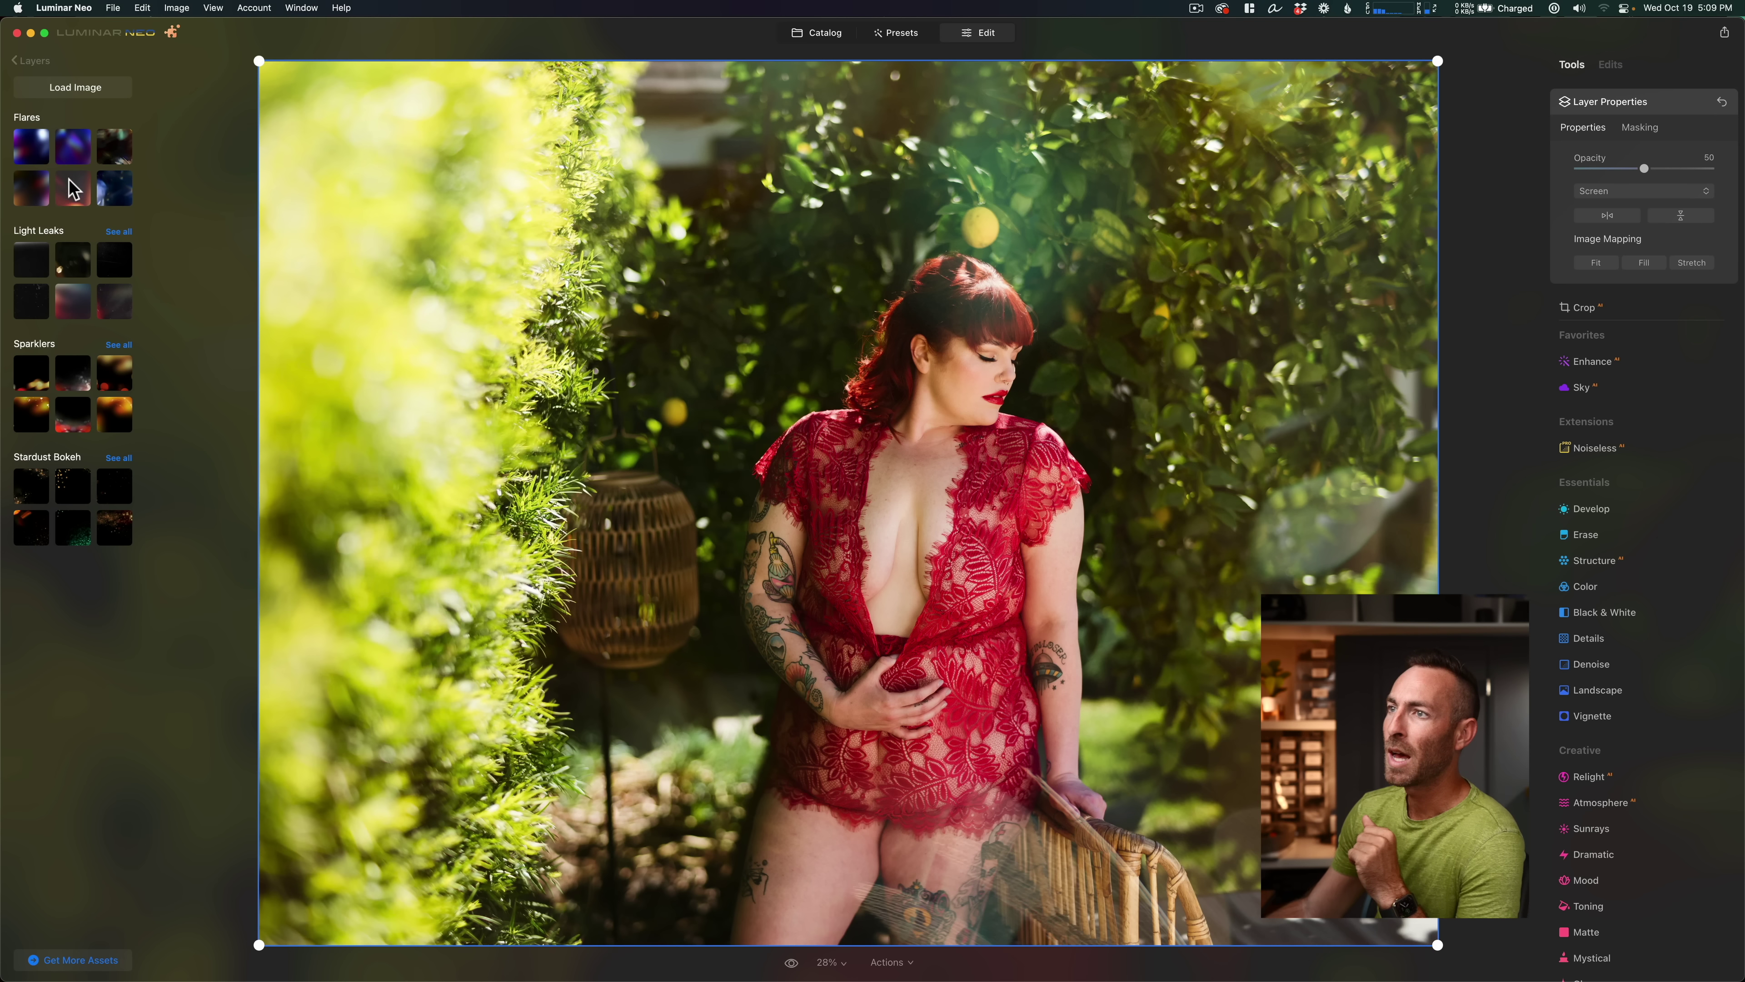
pyautogui.click(72, 195)
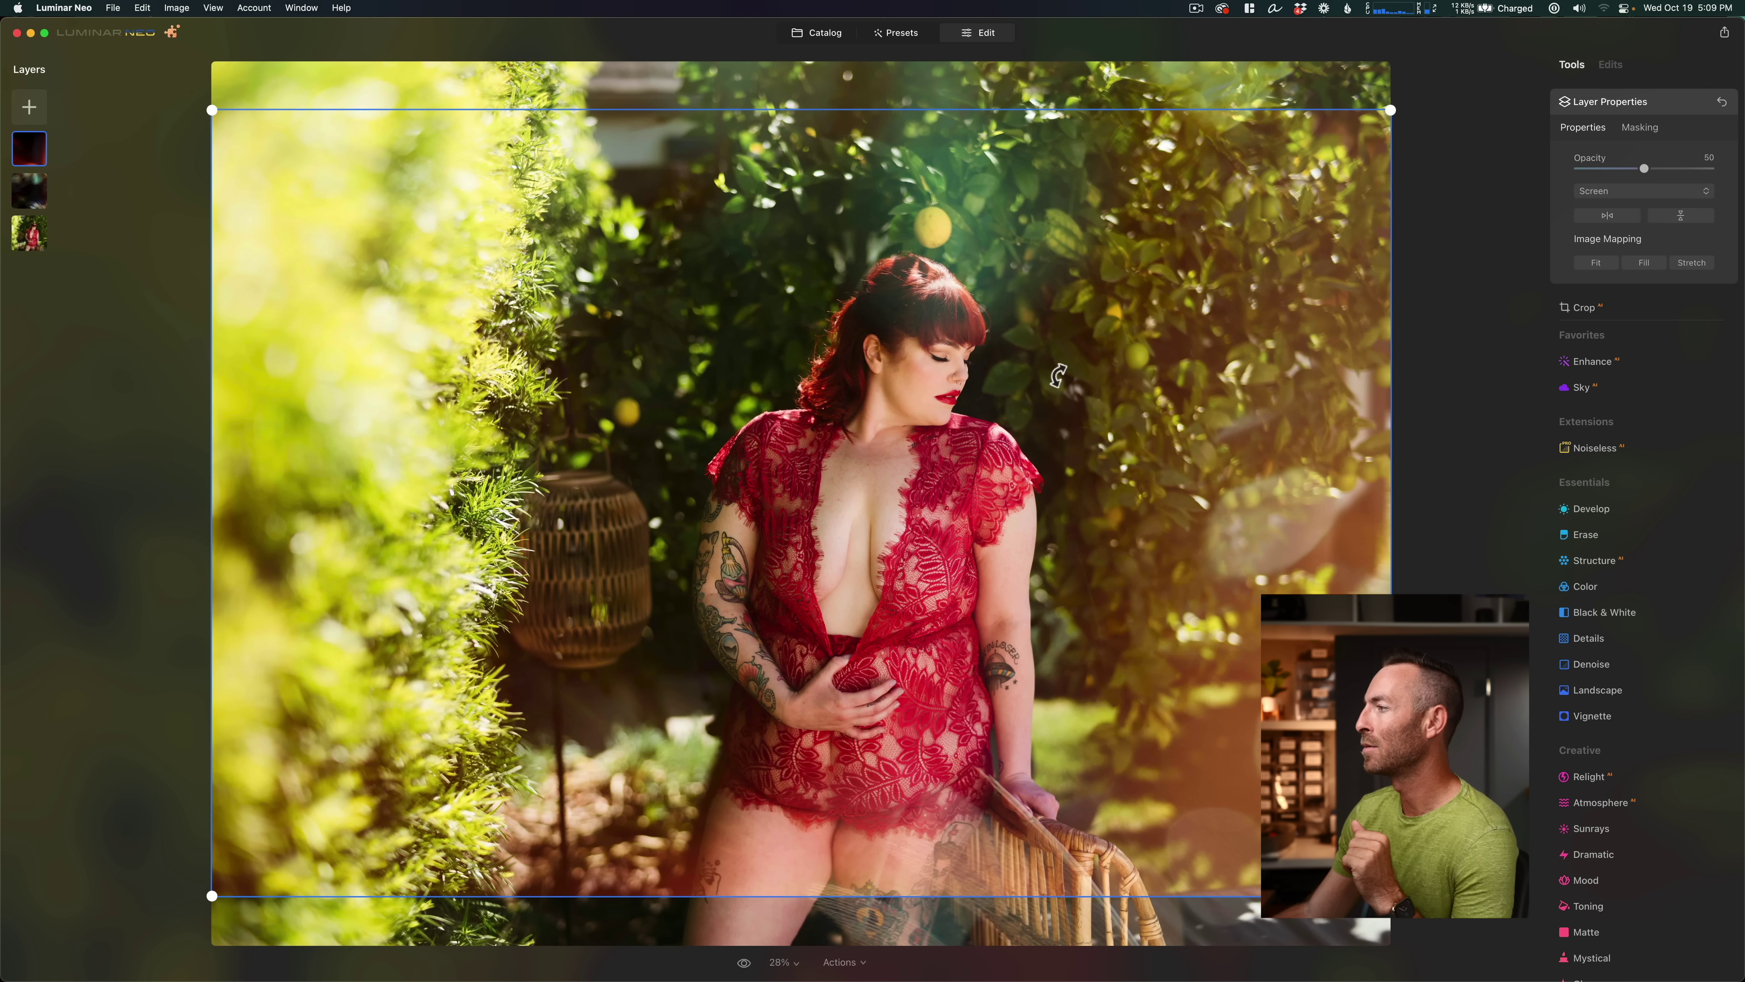
pyautogui.click(1690, 263)
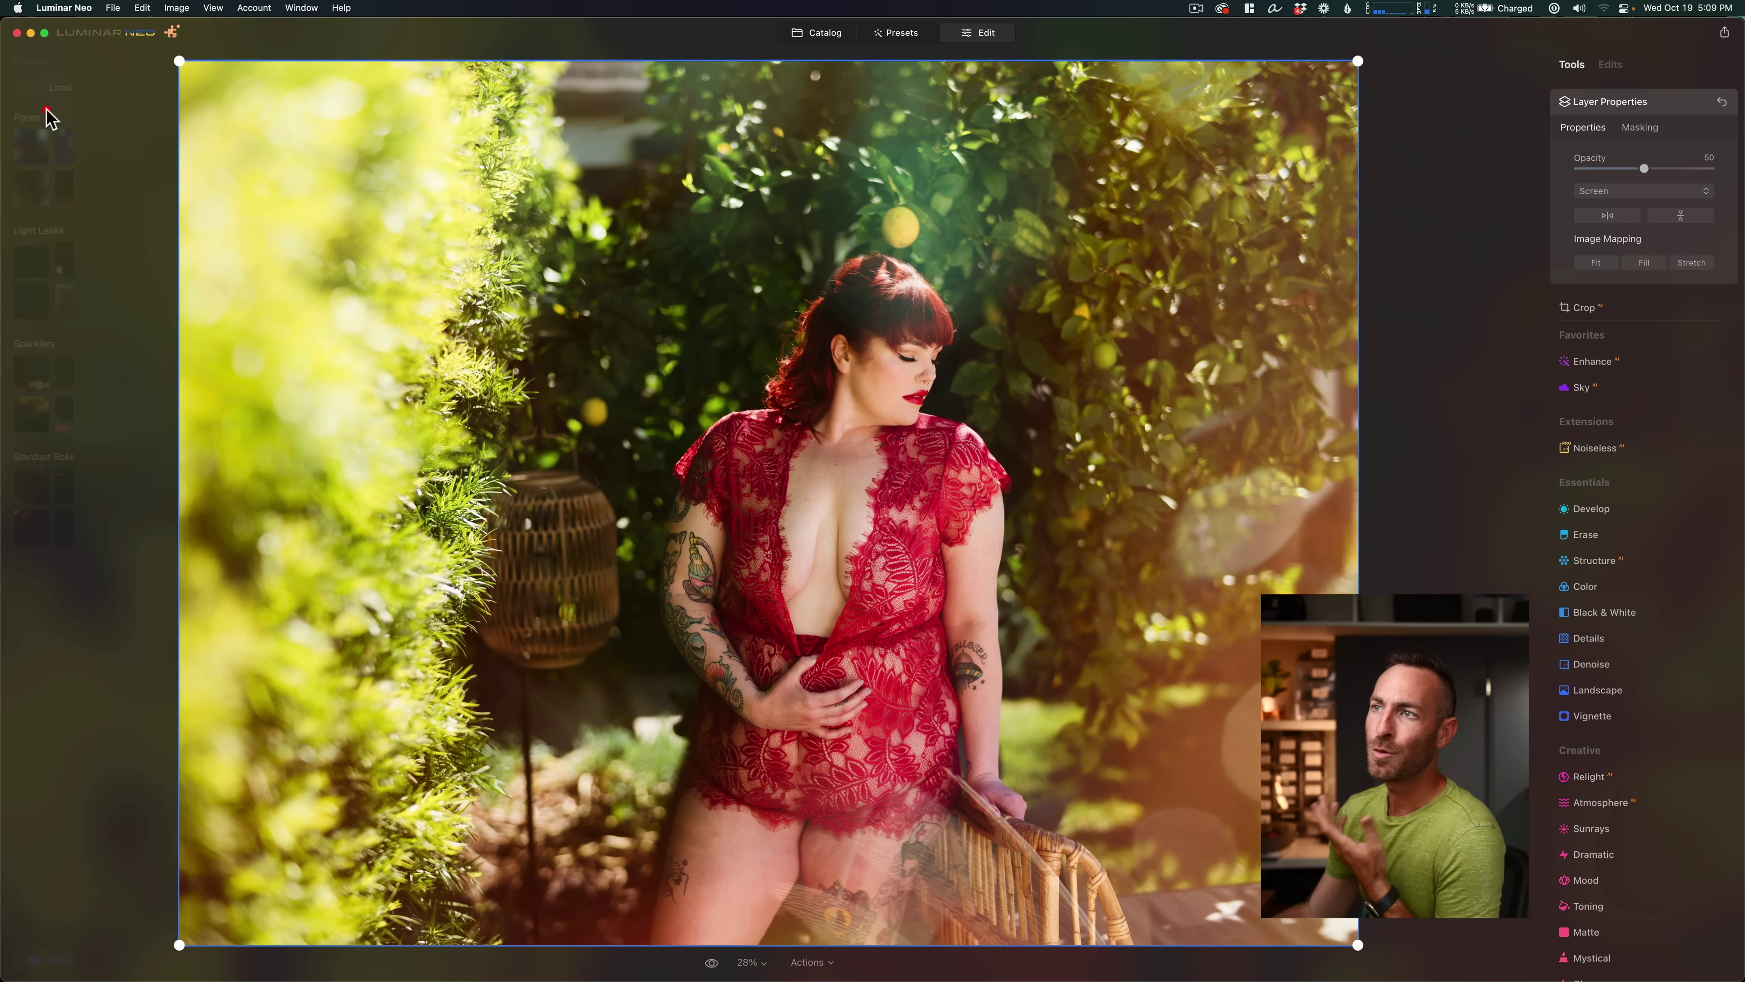
# Step: Add the first Sparklers overlay as a new layer over the portrait and hide that layer
pyautogui.click(29, 106)
pyautogui.click(42, 377)
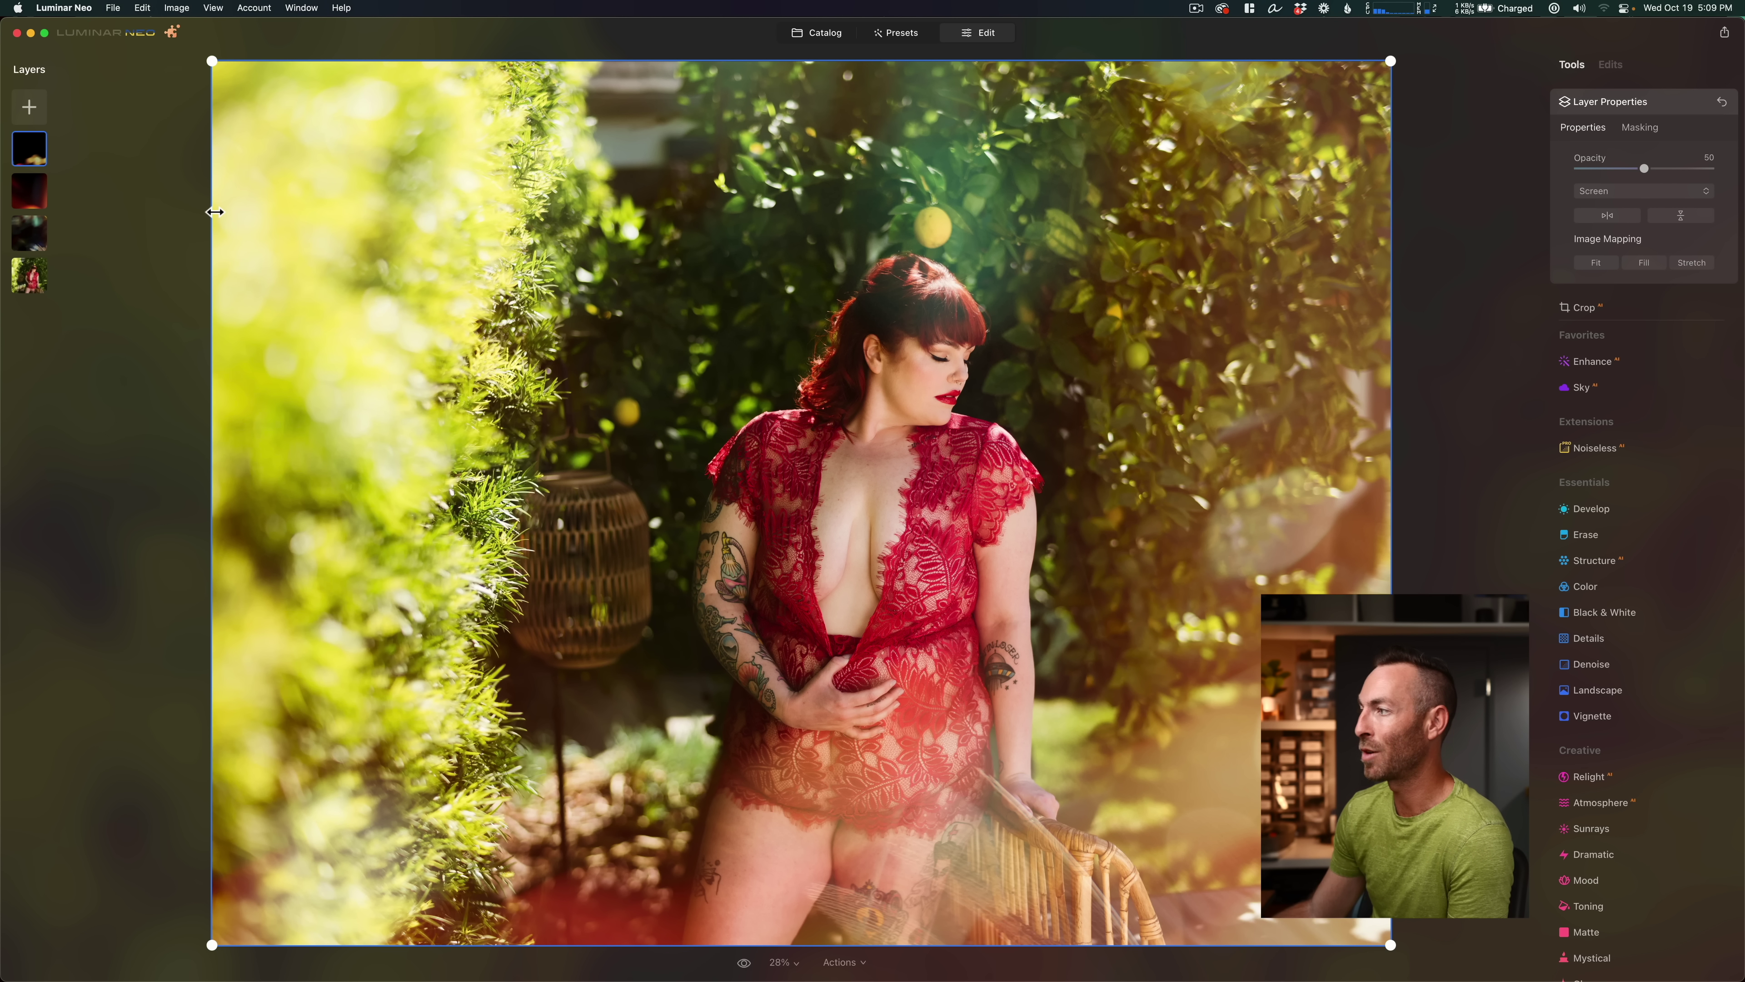
pyautogui.rightClick(40, 153)
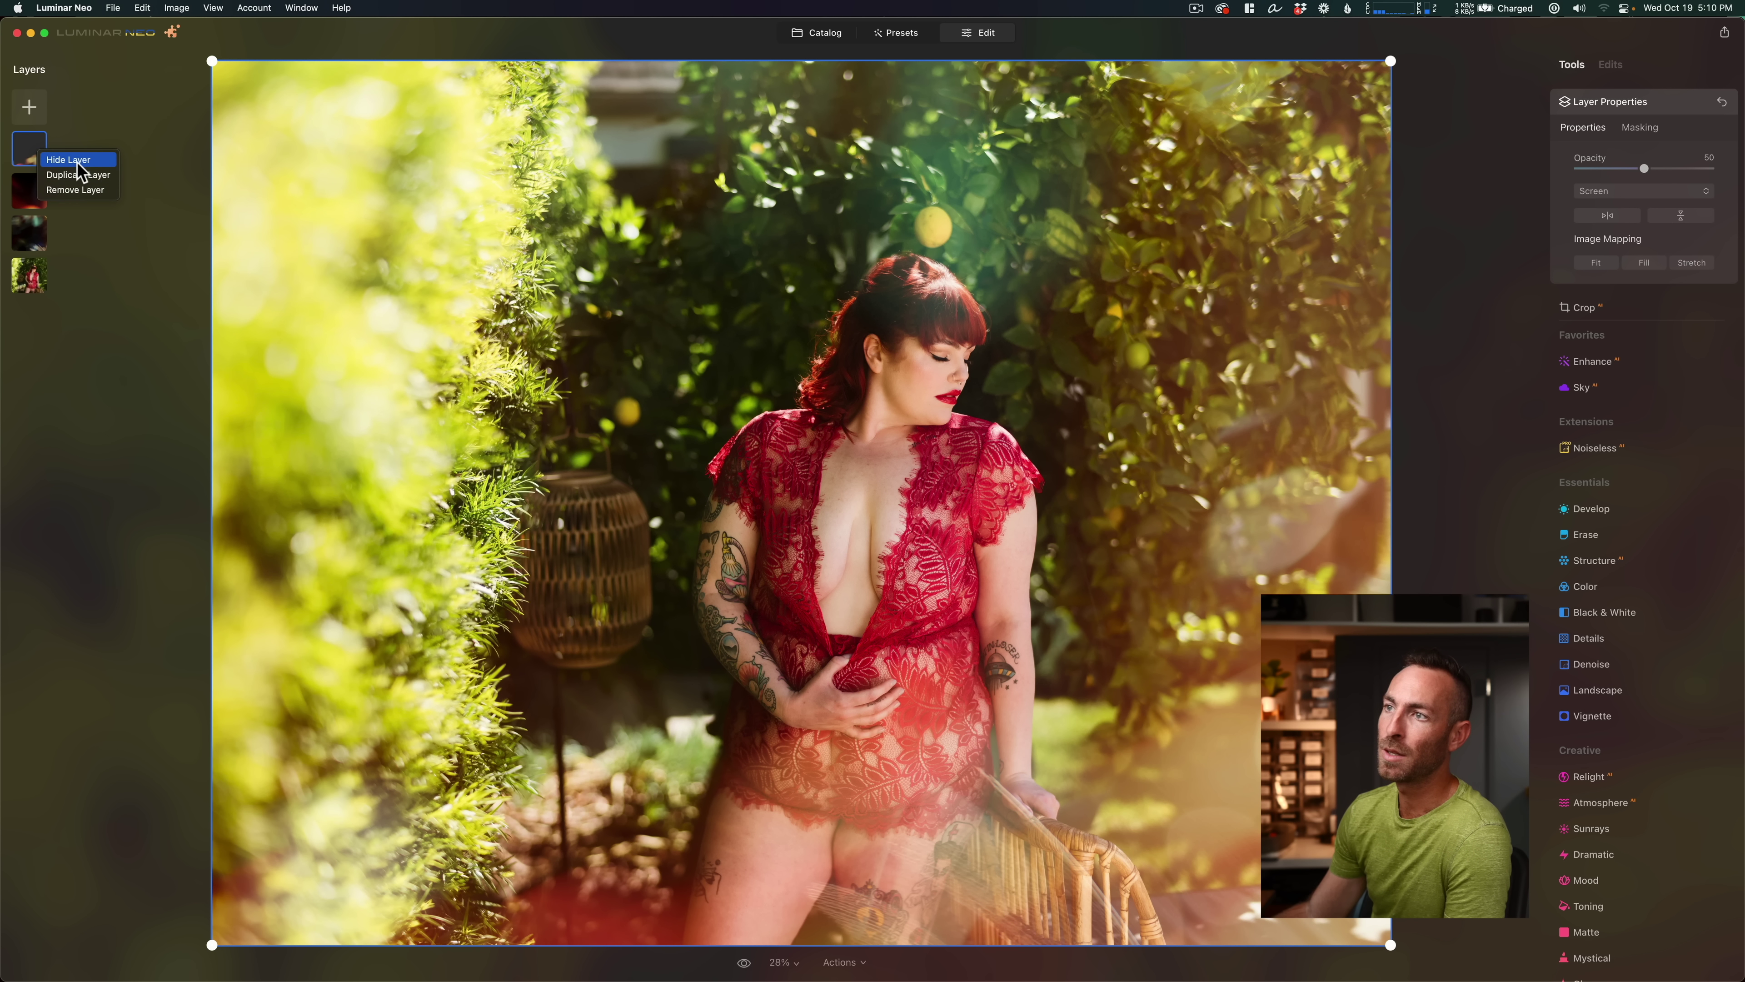
pyautogui.click(77, 161)
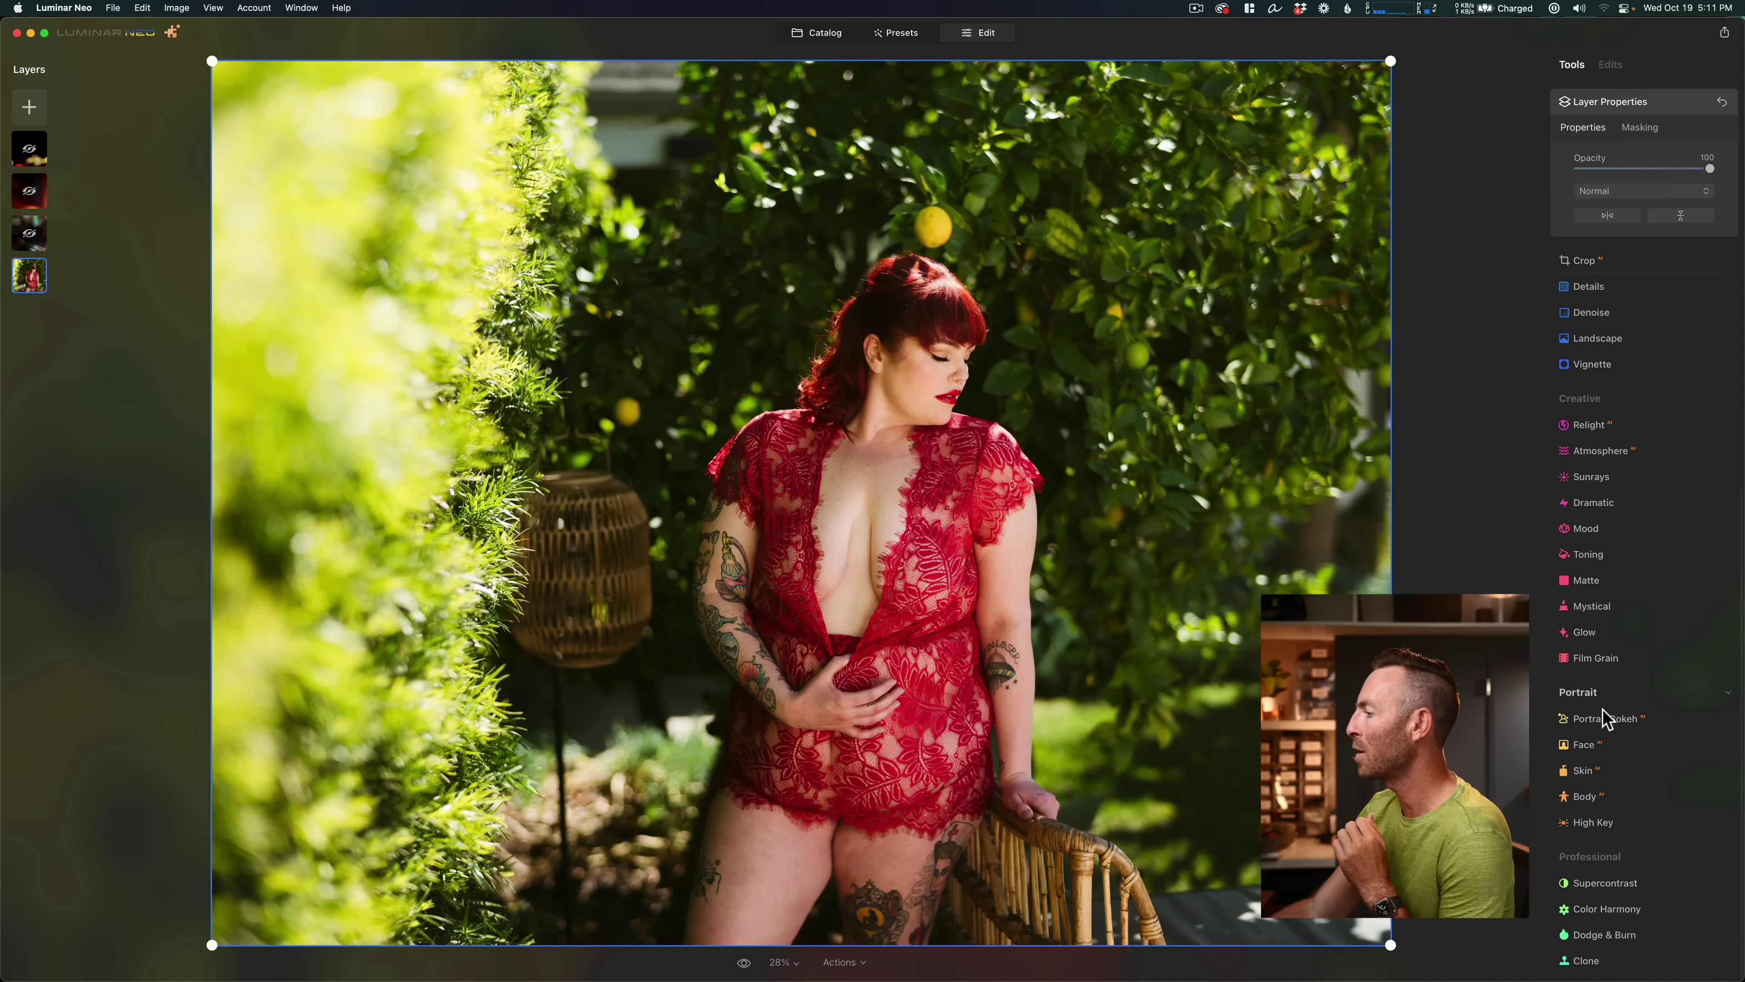
# Step: Blur the garden behind the woman with Portrait Bokeh at Amount 40 and compare it with the effect off
pyautogui.click(1601, 718)
pyautogui.moveTo(1578, 631); pyautogui.dragTo(1639, 636)
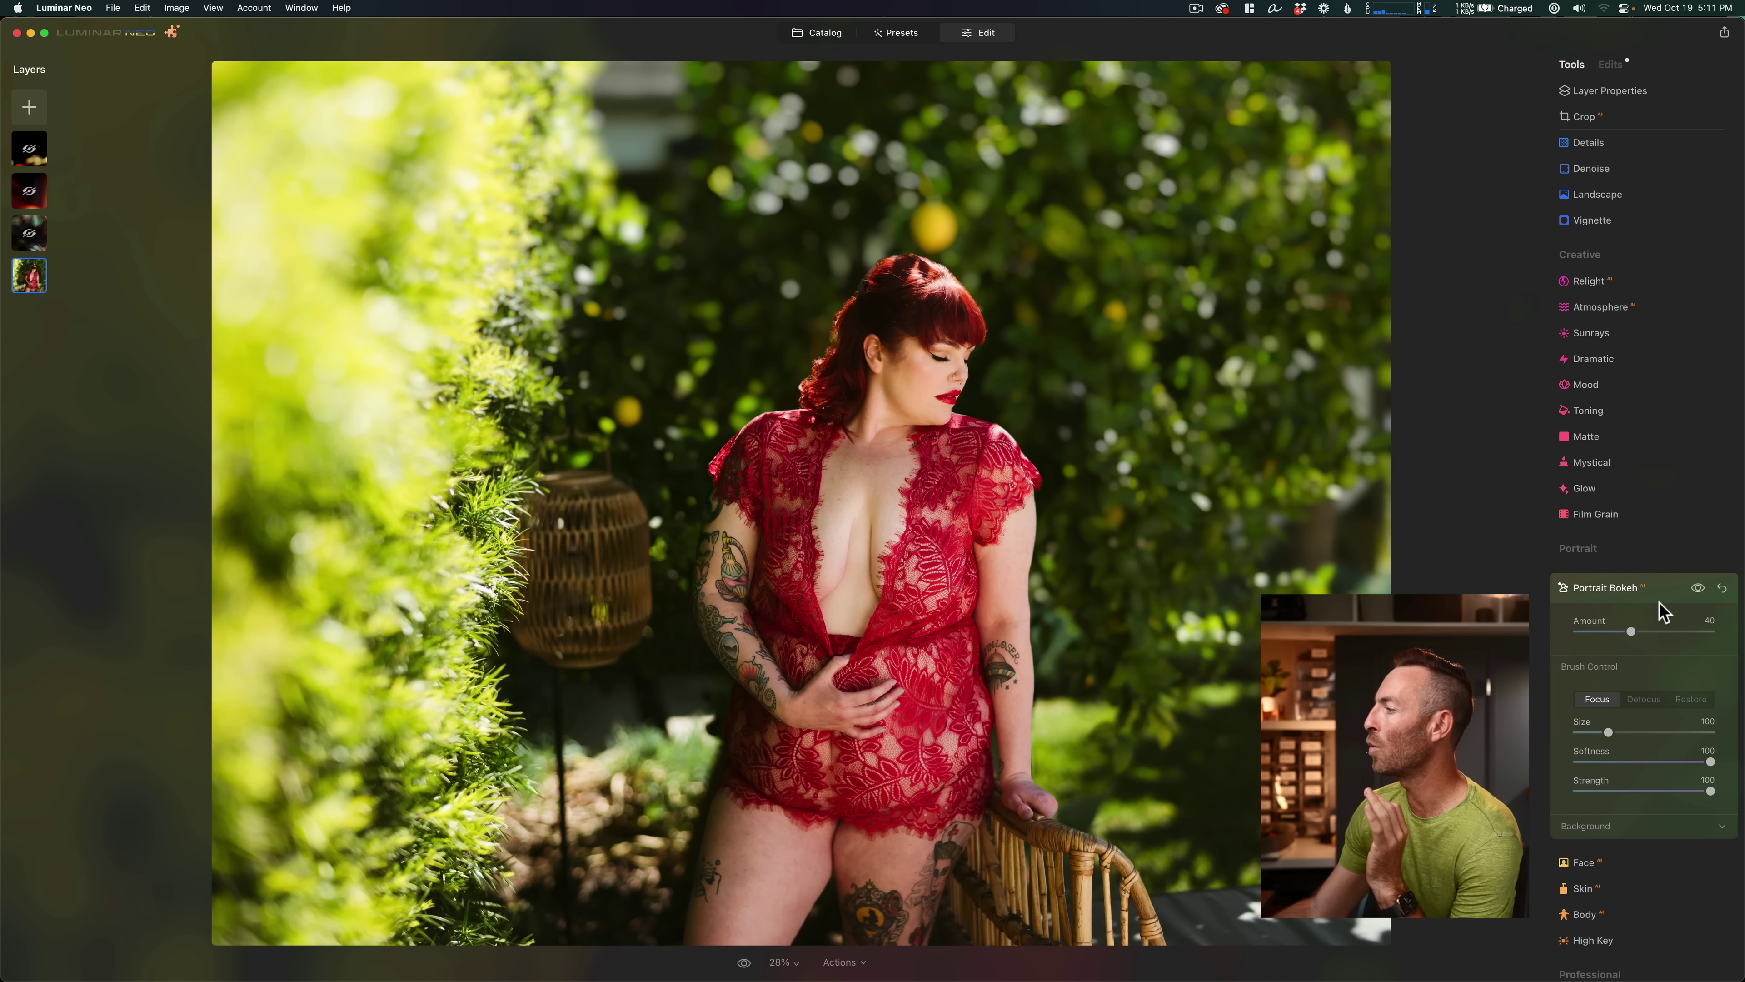
pyautogui.click(1700, 587)
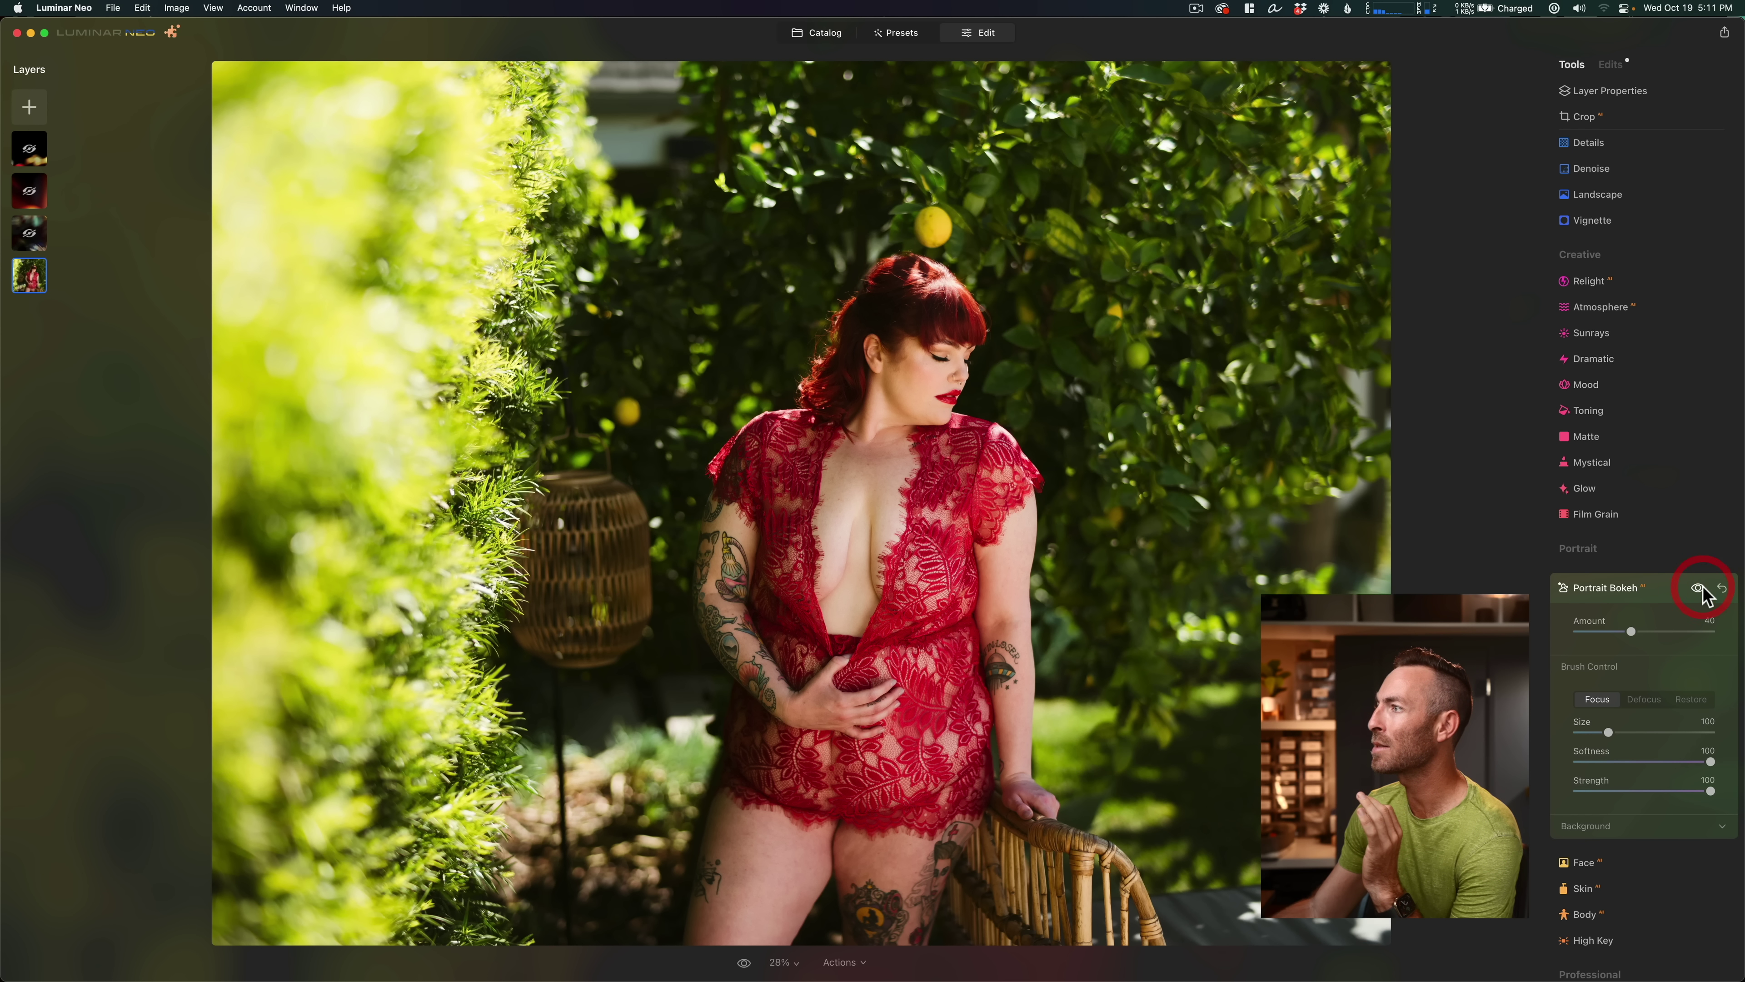
pyautogui.click(1699, 589)
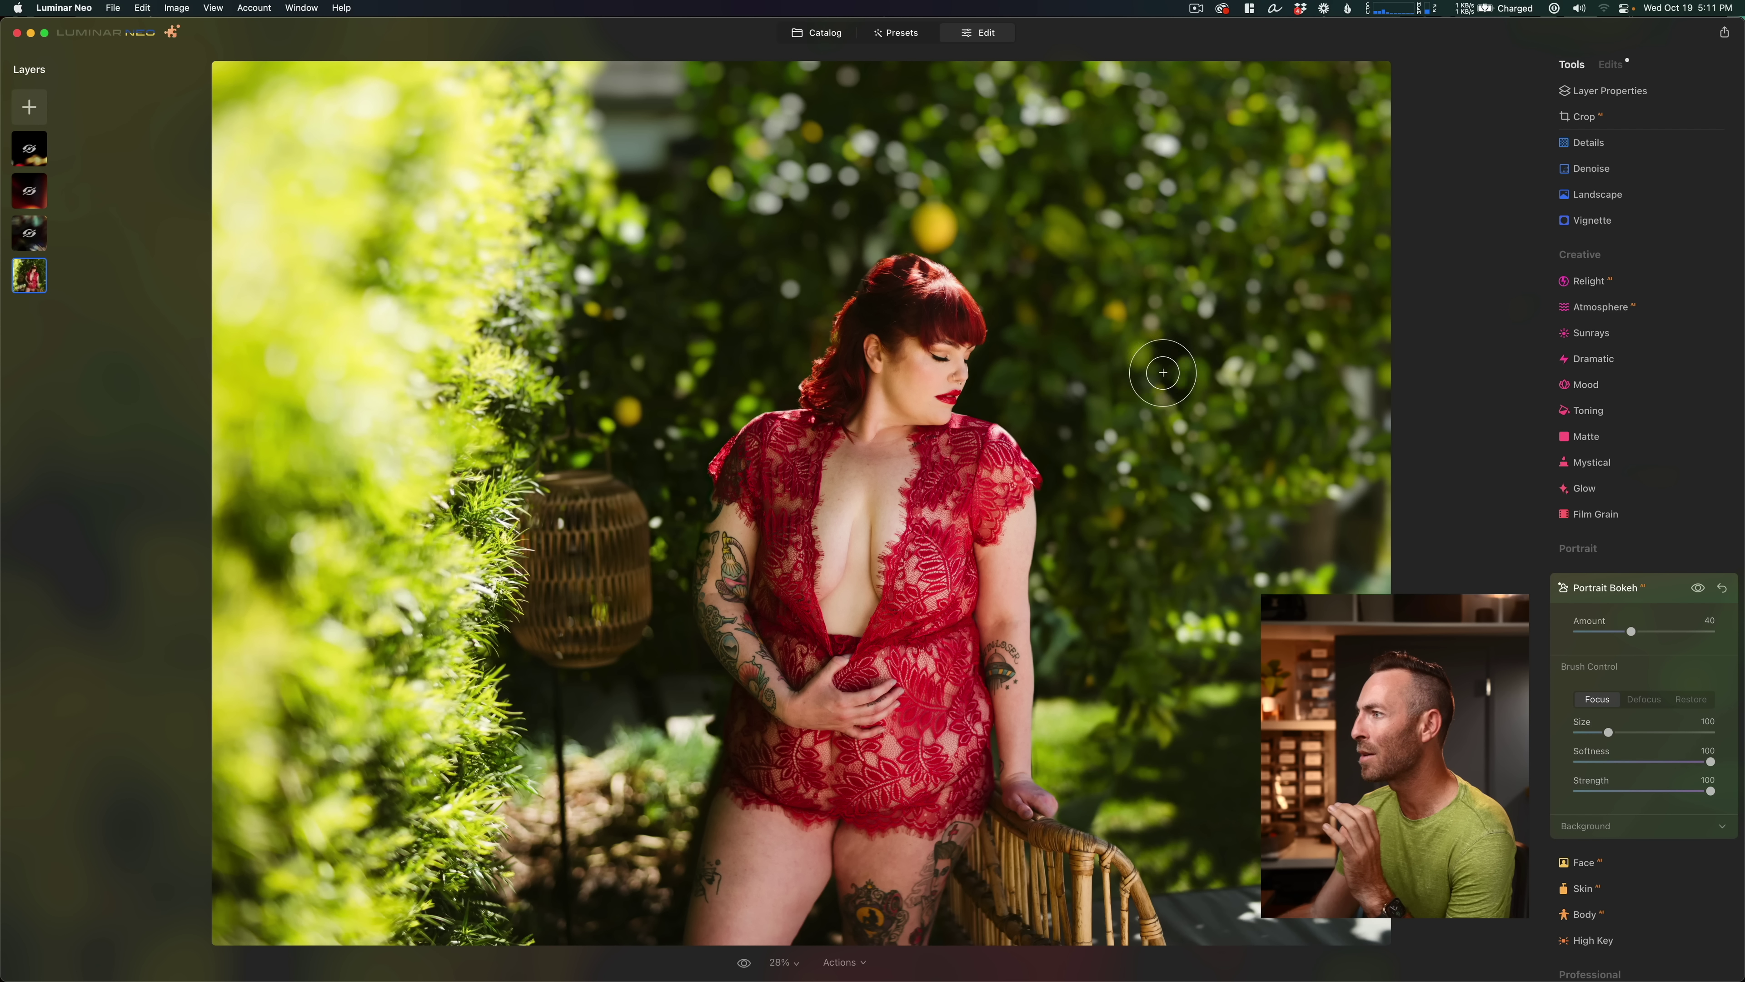
# Step: Examine the blur transition around the woman's head at 50% zoom, comparing the photo with and without Portrait Bokeh
pyautogui.click(783, 962)
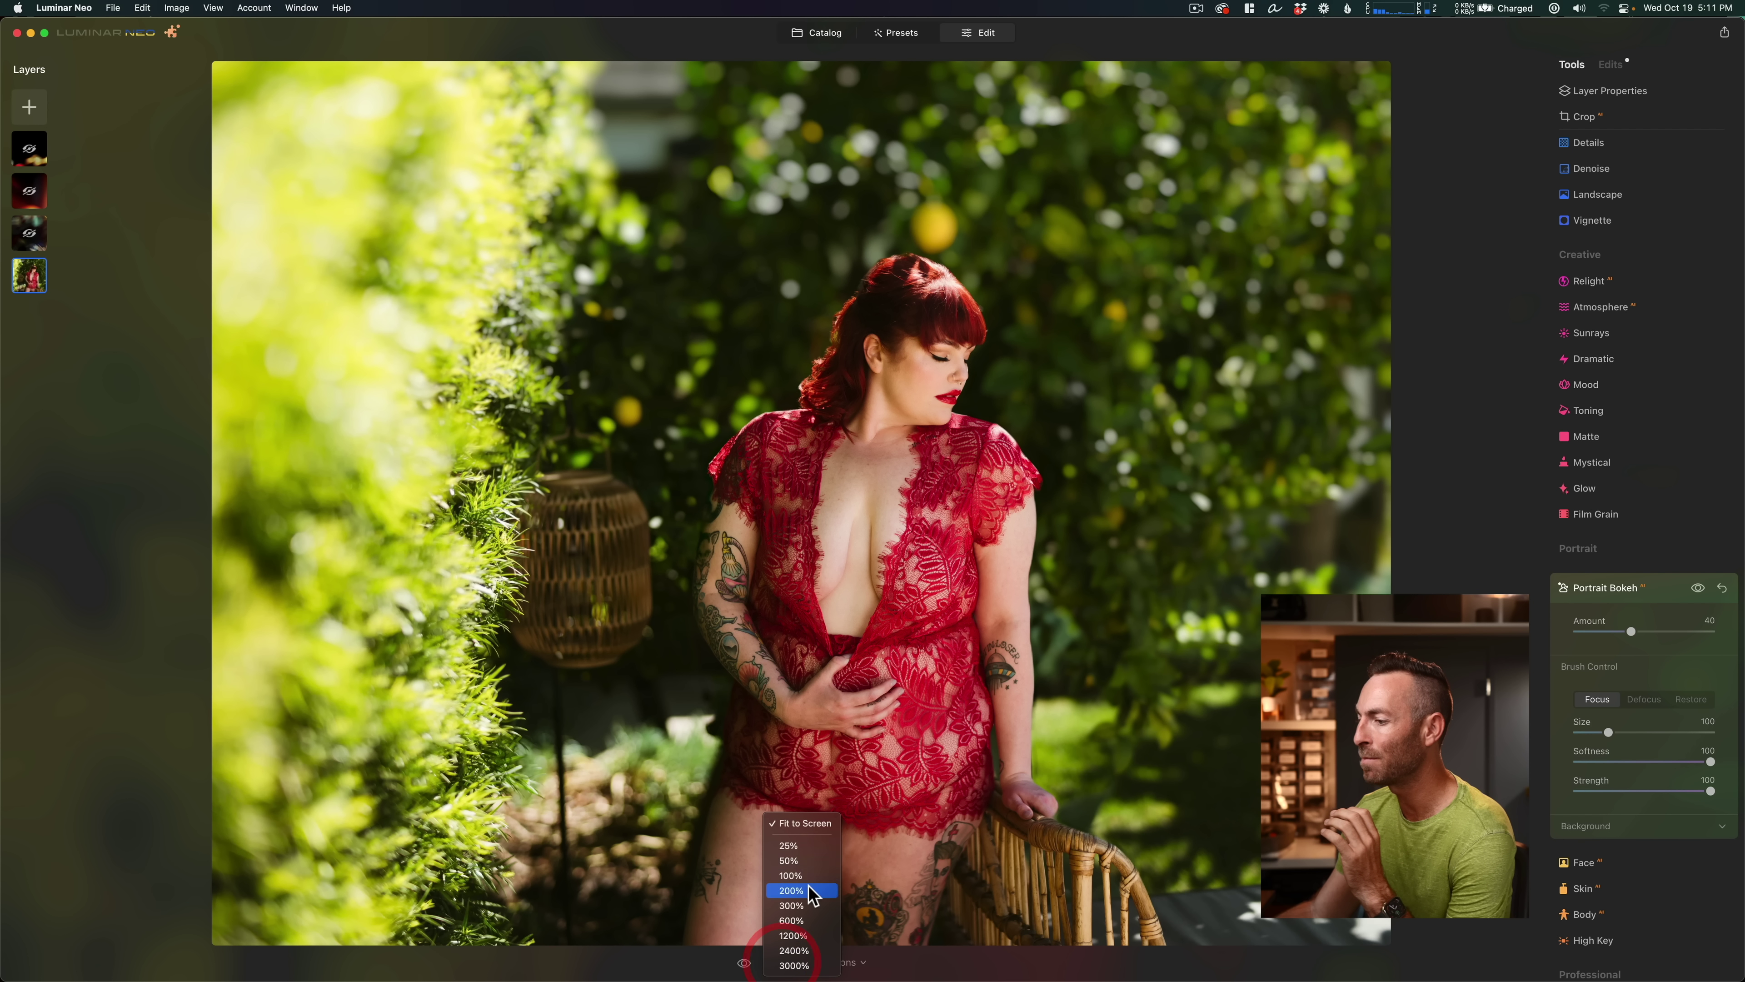
pyautogui.click(789, 859)
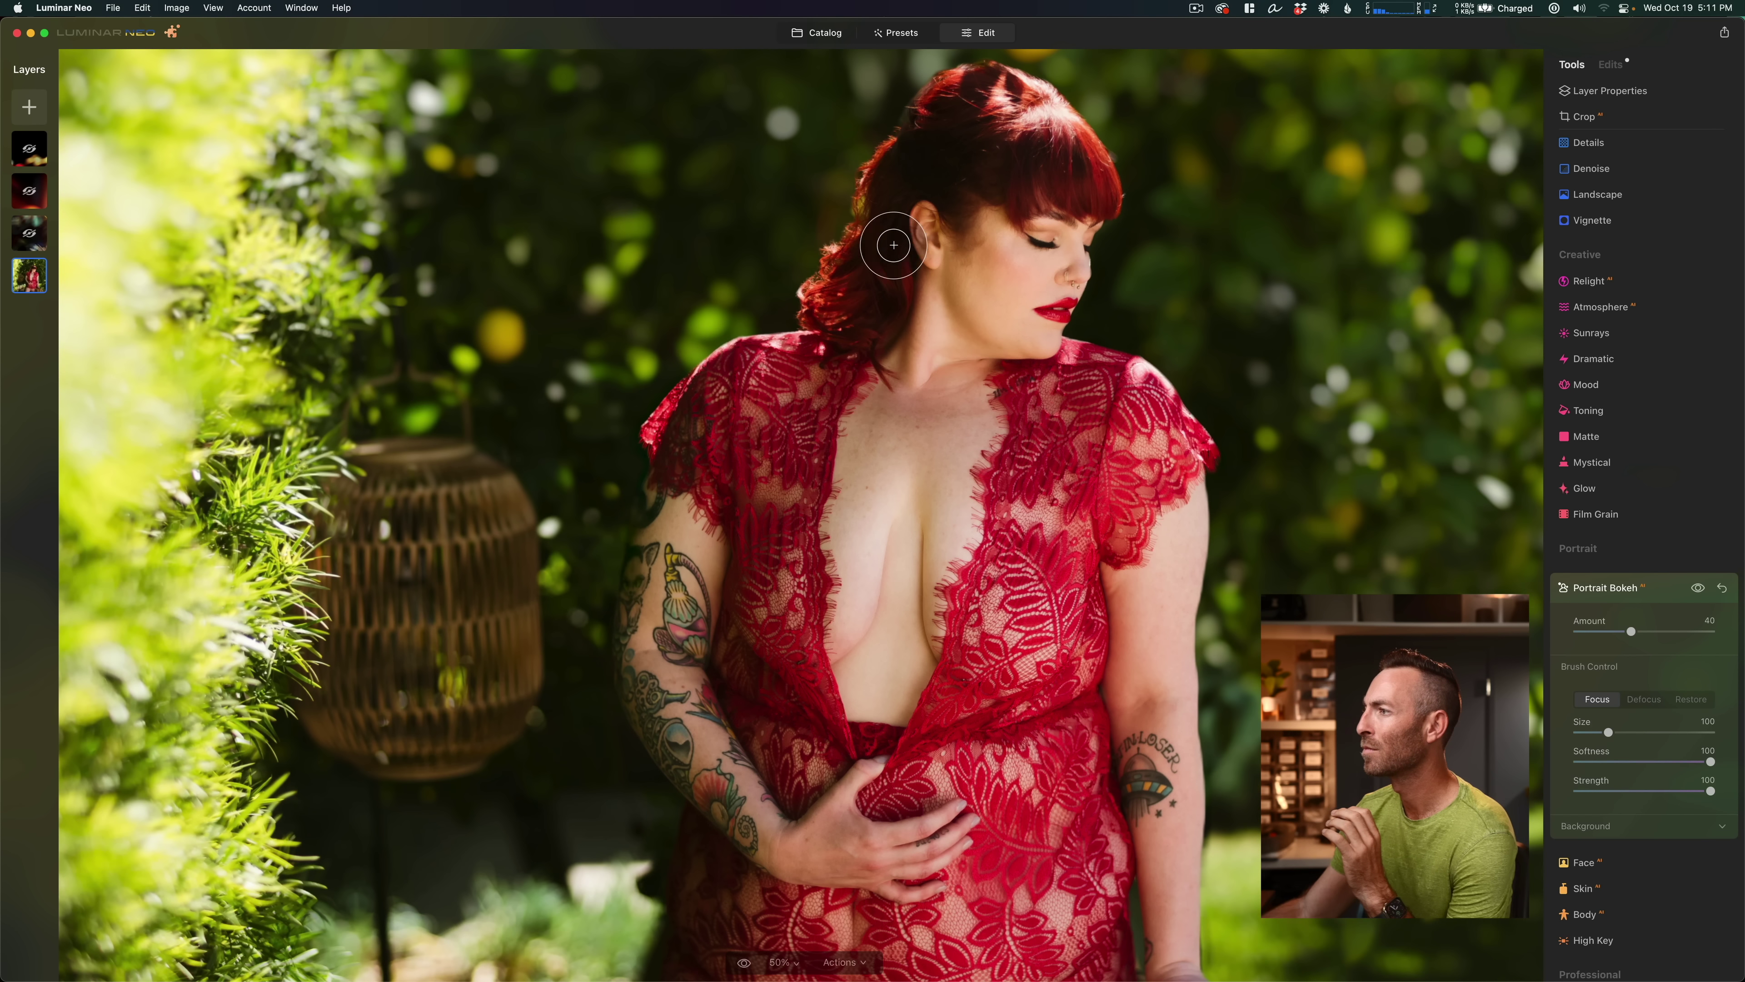
pyautogui.press('space')
pyautogui.moveTo(938, 318); pyautogui.dragTo(929, 541)
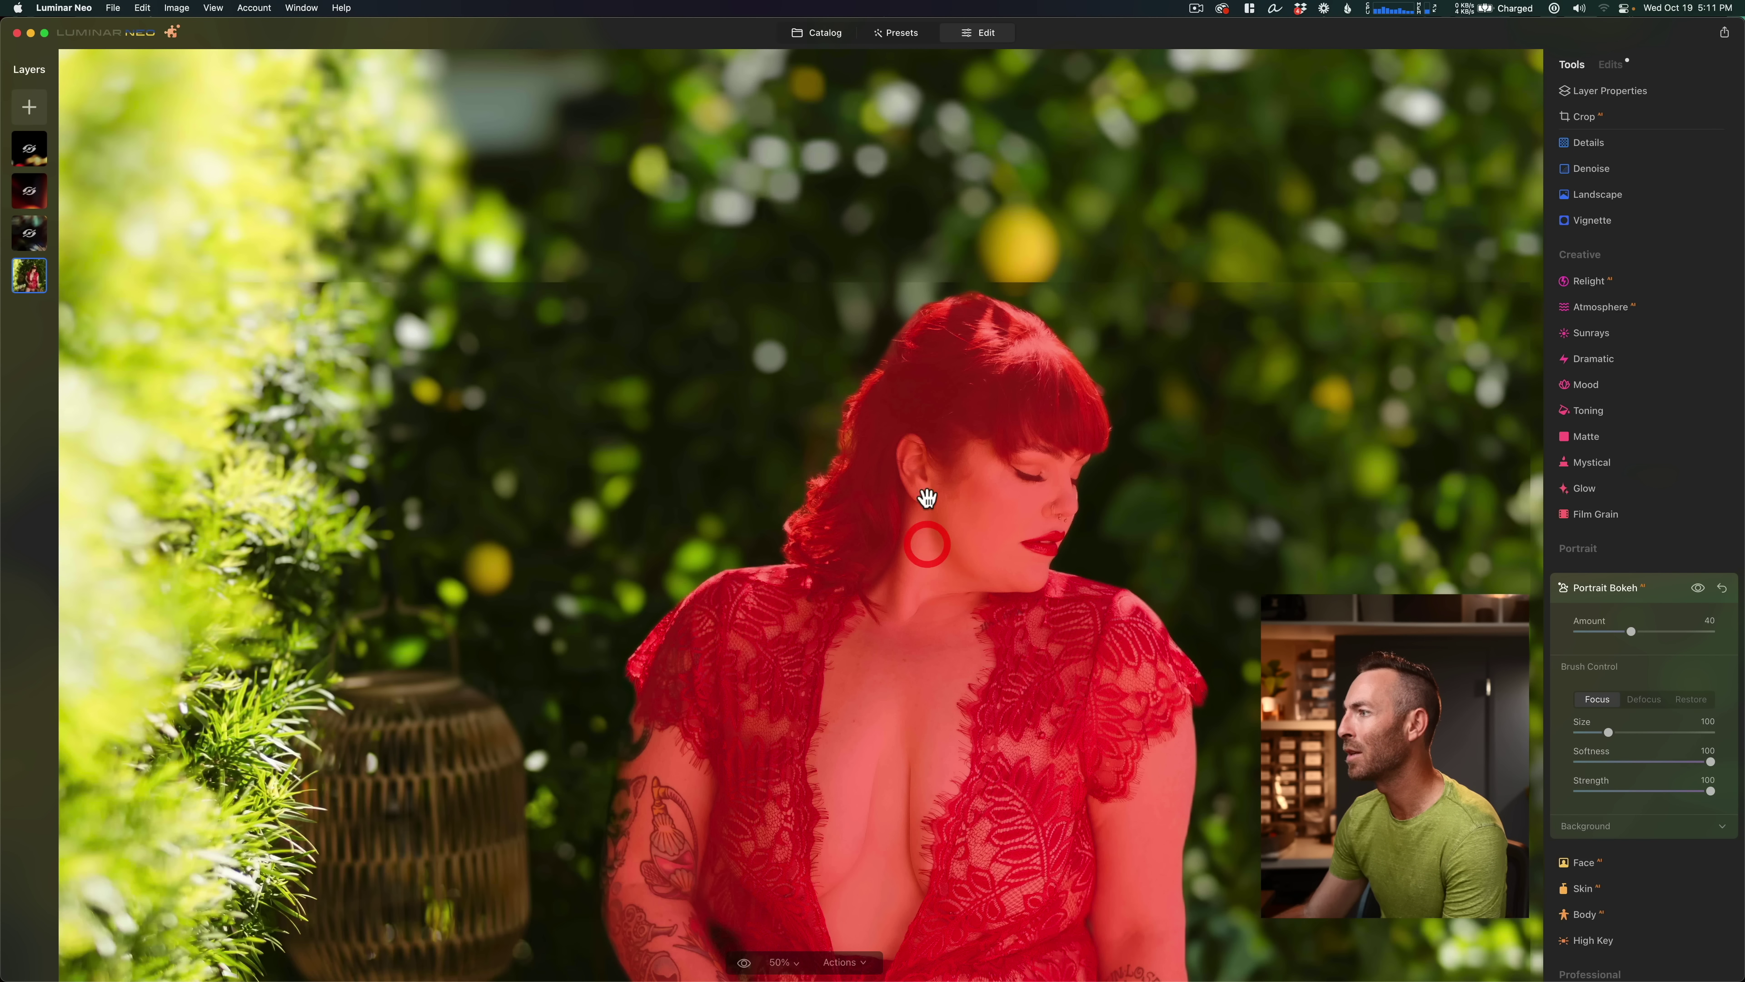
pyautogui.click(1697, 587)
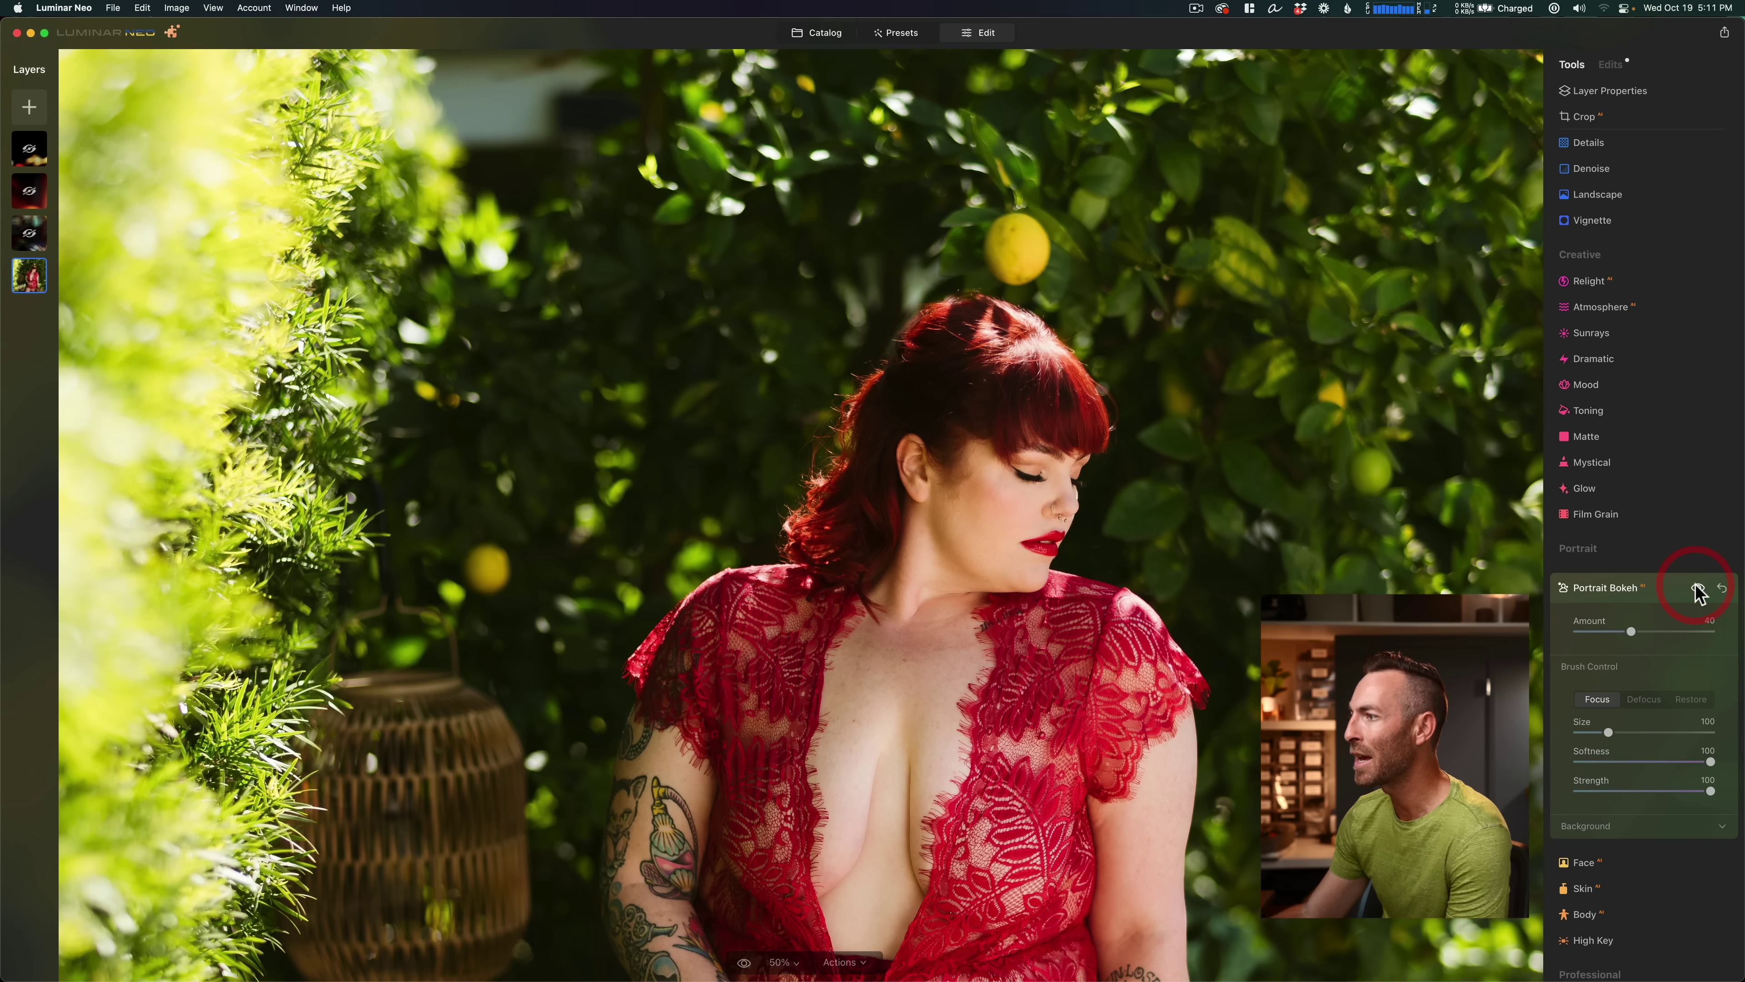
pyautogui.click(1700, 590)
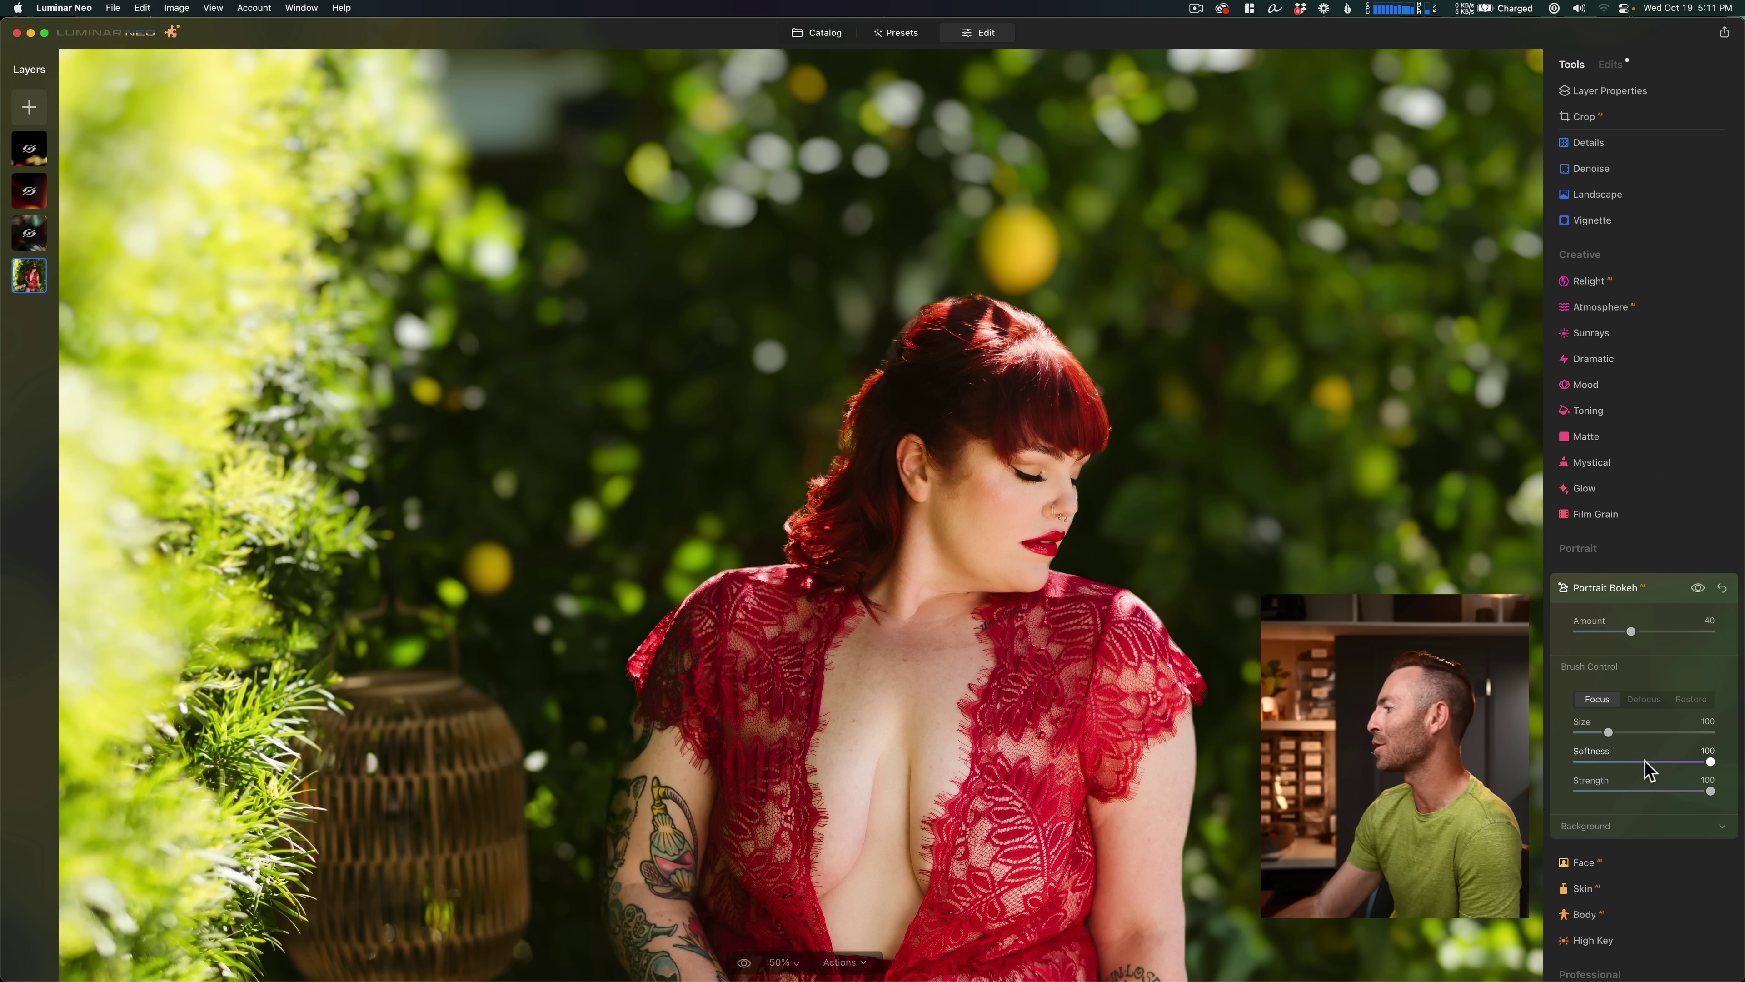
# Step: Paint with the Portrait Bokeh Focus brush along the edges of the woman's hair and tattooed arm, extending the sharp area
pyautogui.scroll(3, 920, 410)
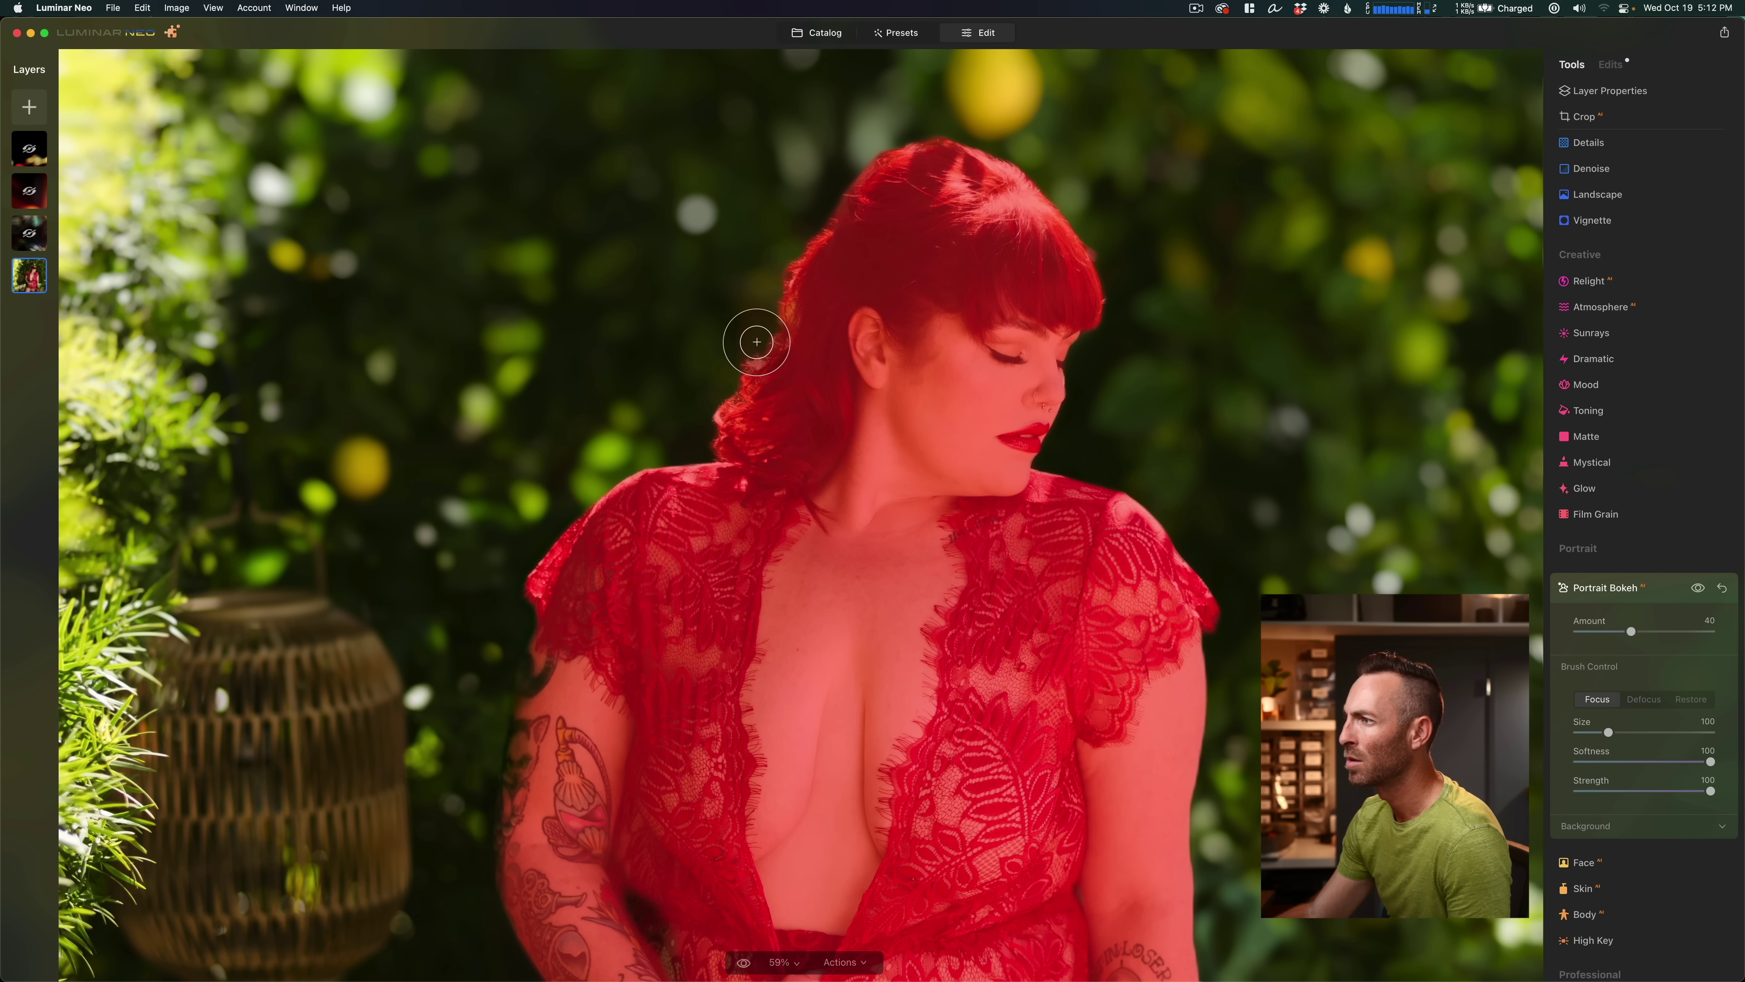
pyautogui.moveTo(863, 181); pyautogui.dragTo(948, 151)
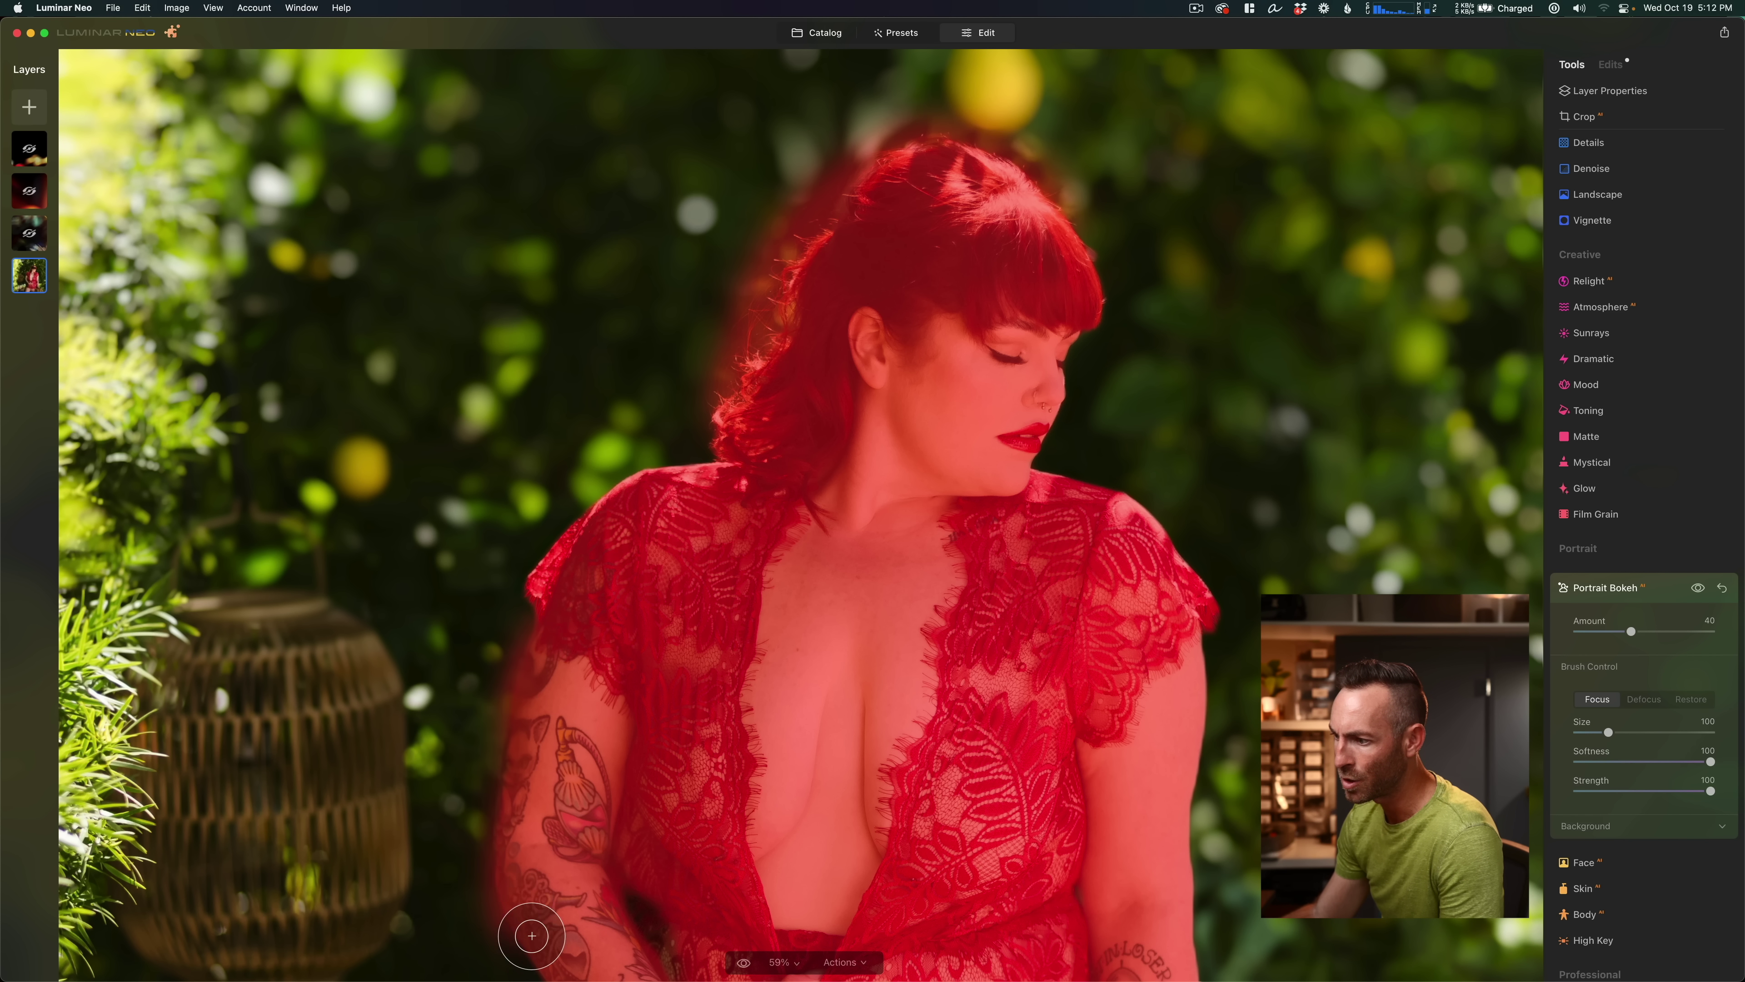
pyautogui.press('space')
pyautogui.moveTo(715, 865); pyautogui.dragTo(649, 512)
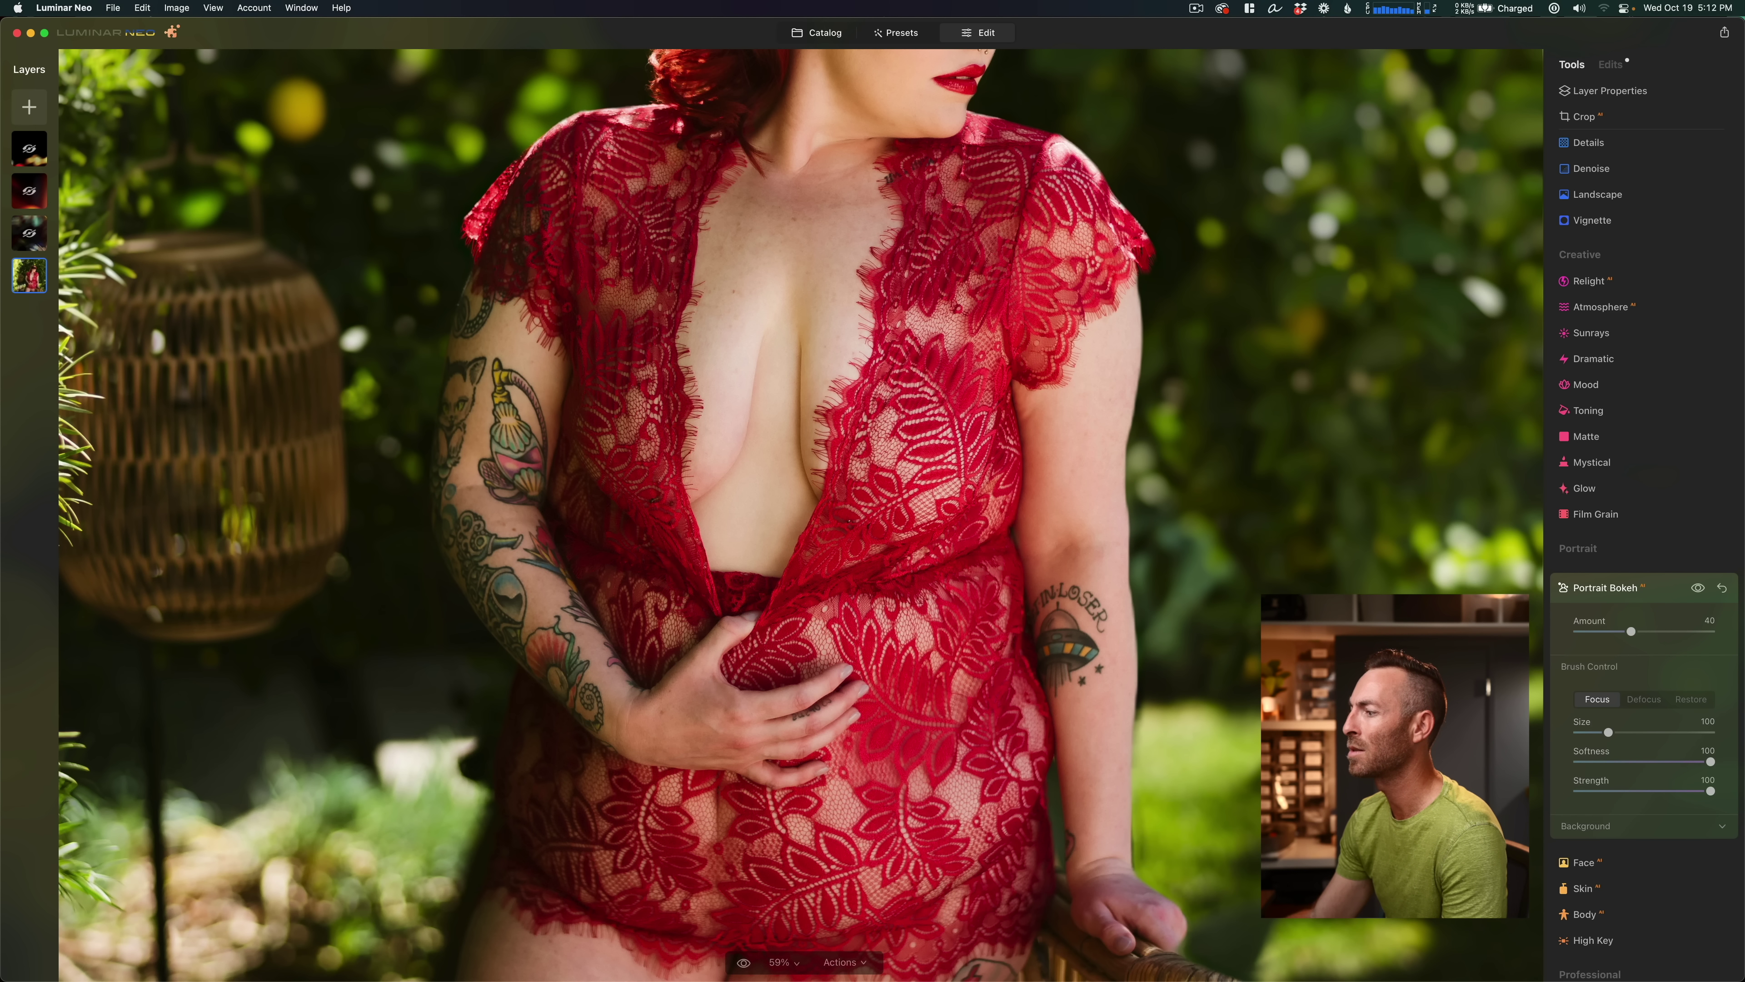
# Step: Fit the portrait to the screen and lower the Portrait Bokeh amount
pyautogui.click(783, 962)
pyautogui.click(800, 801)
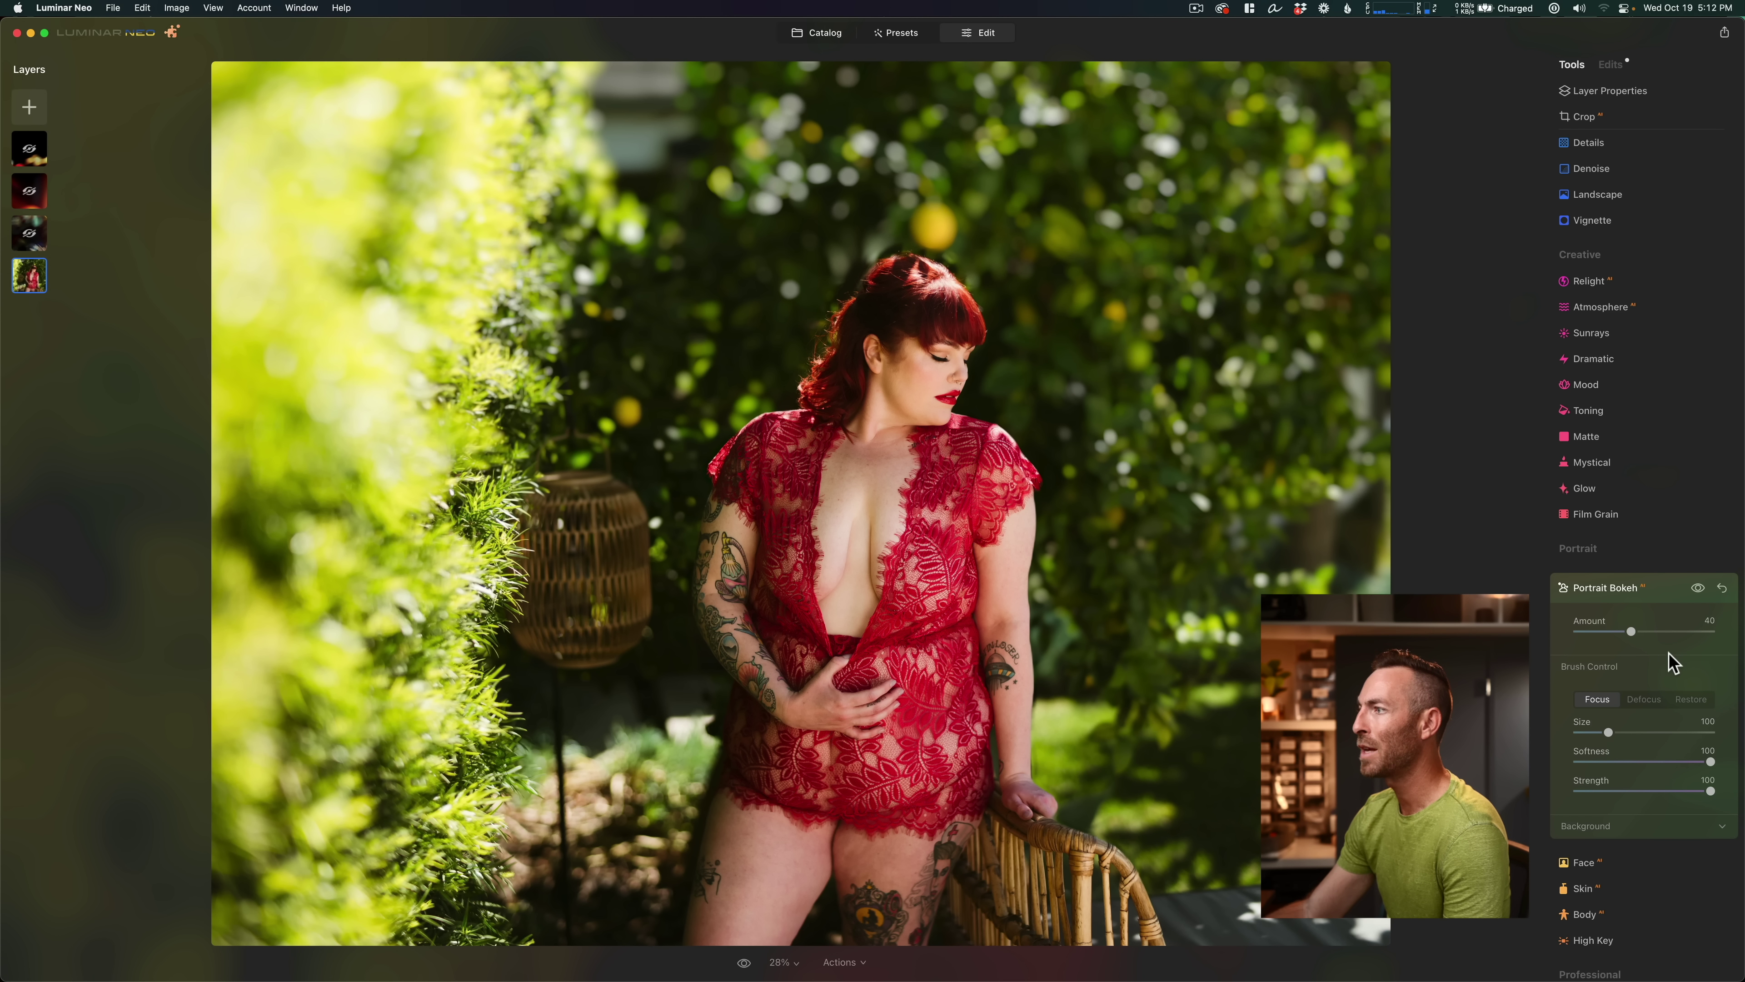
pyautogui.moveTo(1632, 633); pyautogui.dragTo(1606, 653)
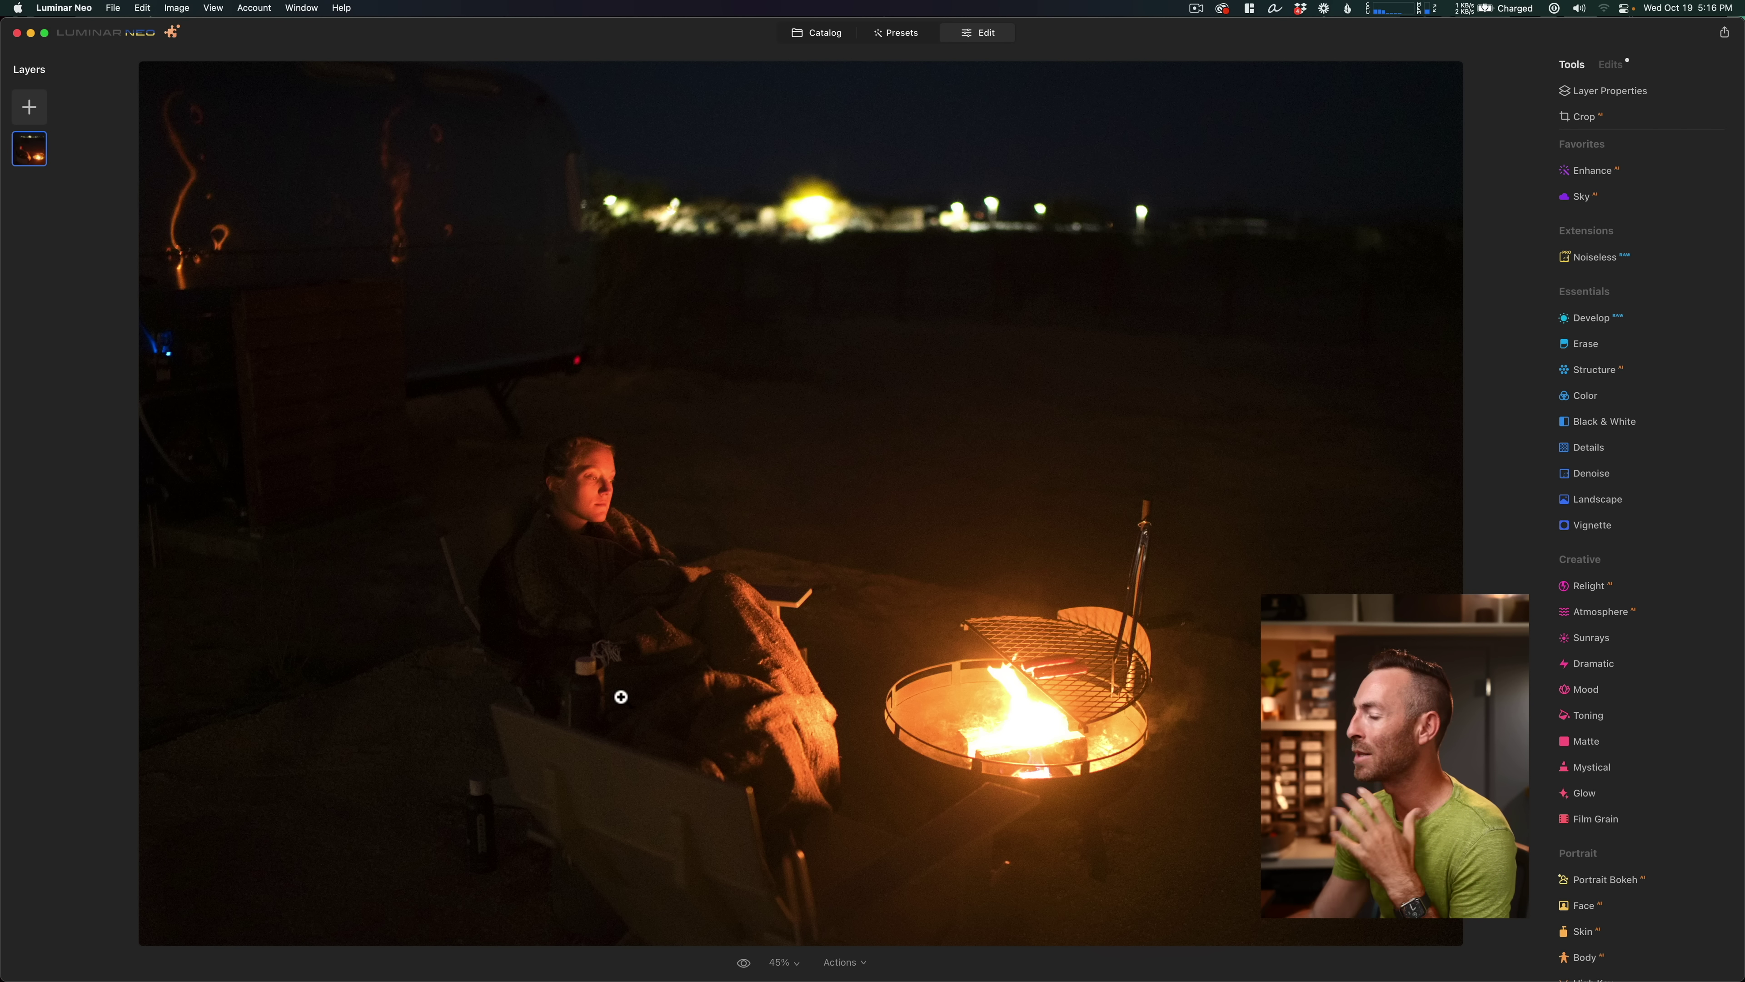
# Step: Apply the High Noiseless adjustment to the campfire photo and compare the seated person before and after at 100% zoom
pyautogui.click(588, 512)
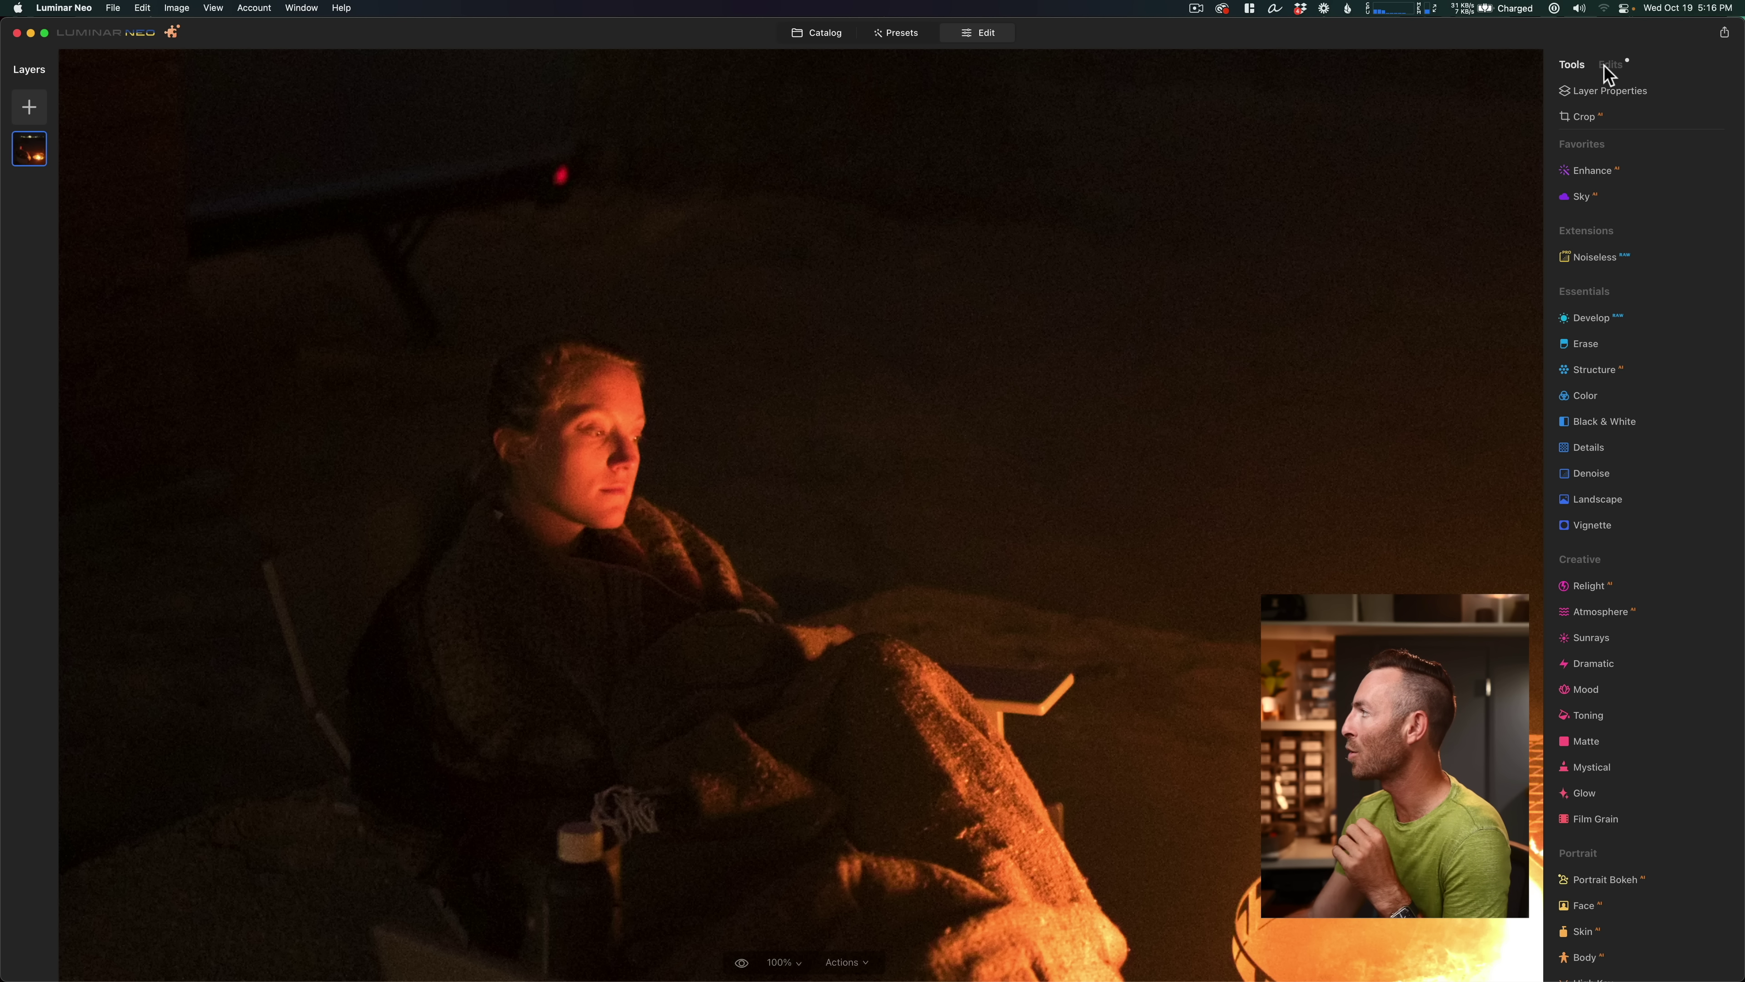
pyautogui.click(1594, 256)
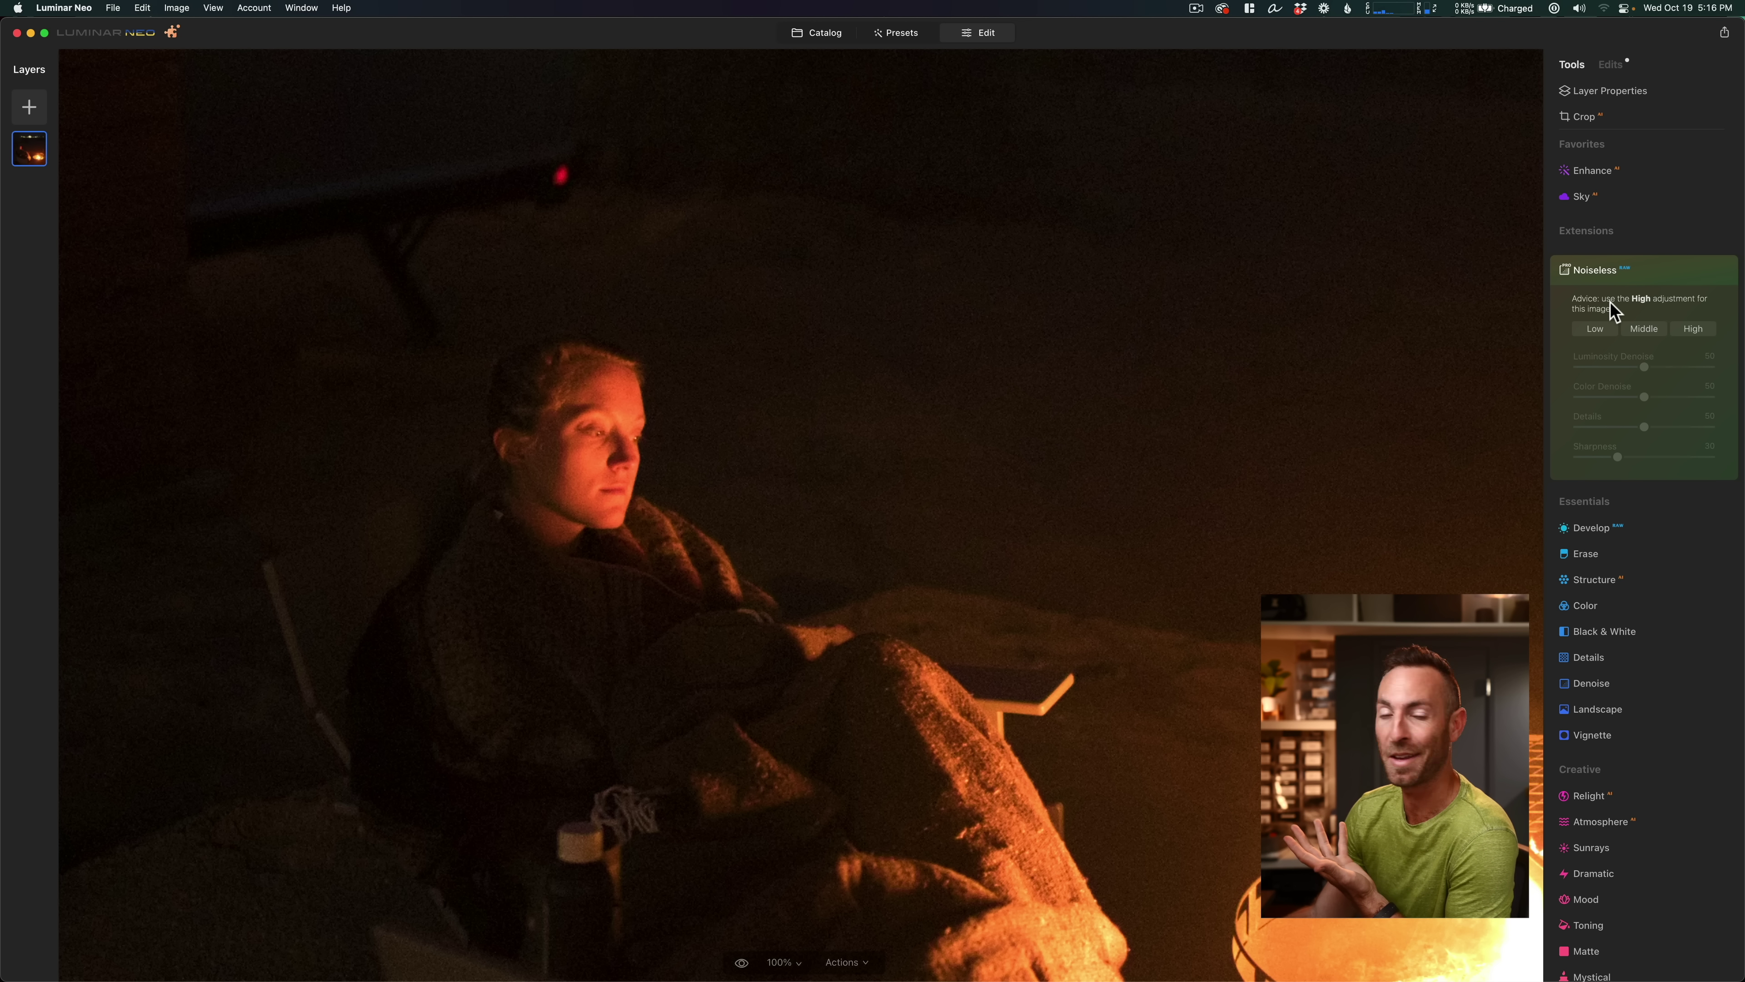
pyautogui.click(1691, 330)
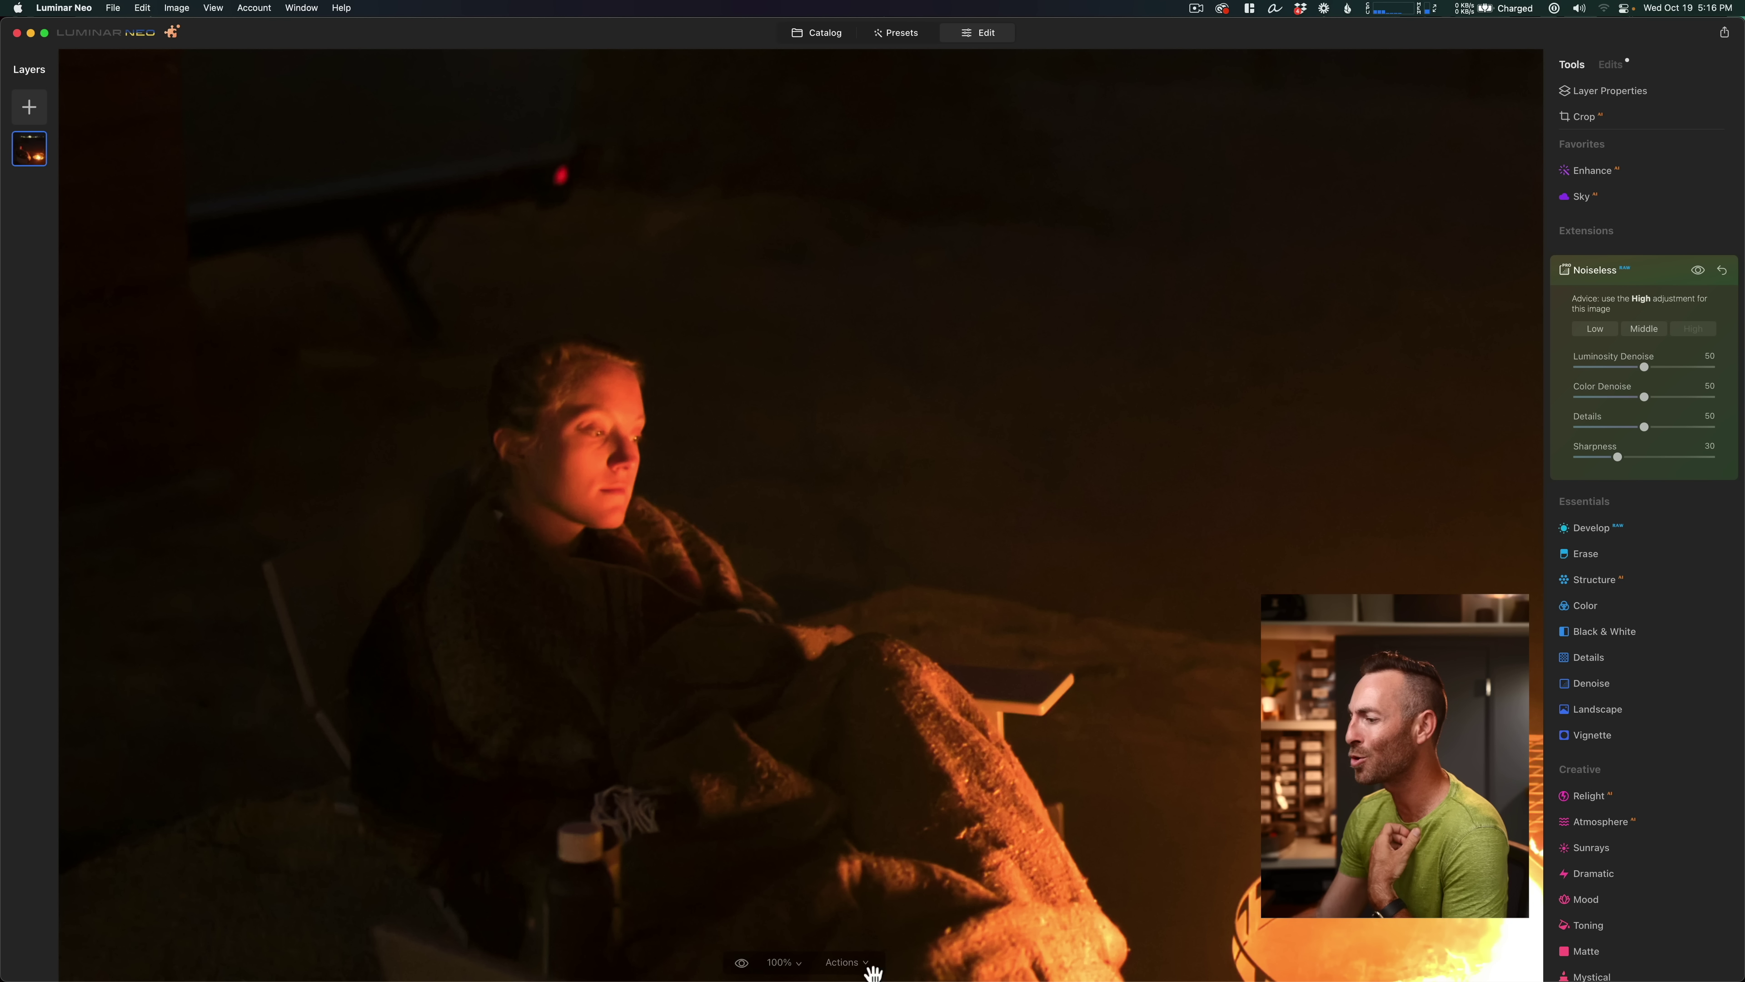
pyautogui.click(741, 962)
pyautogui.click(741, 963)
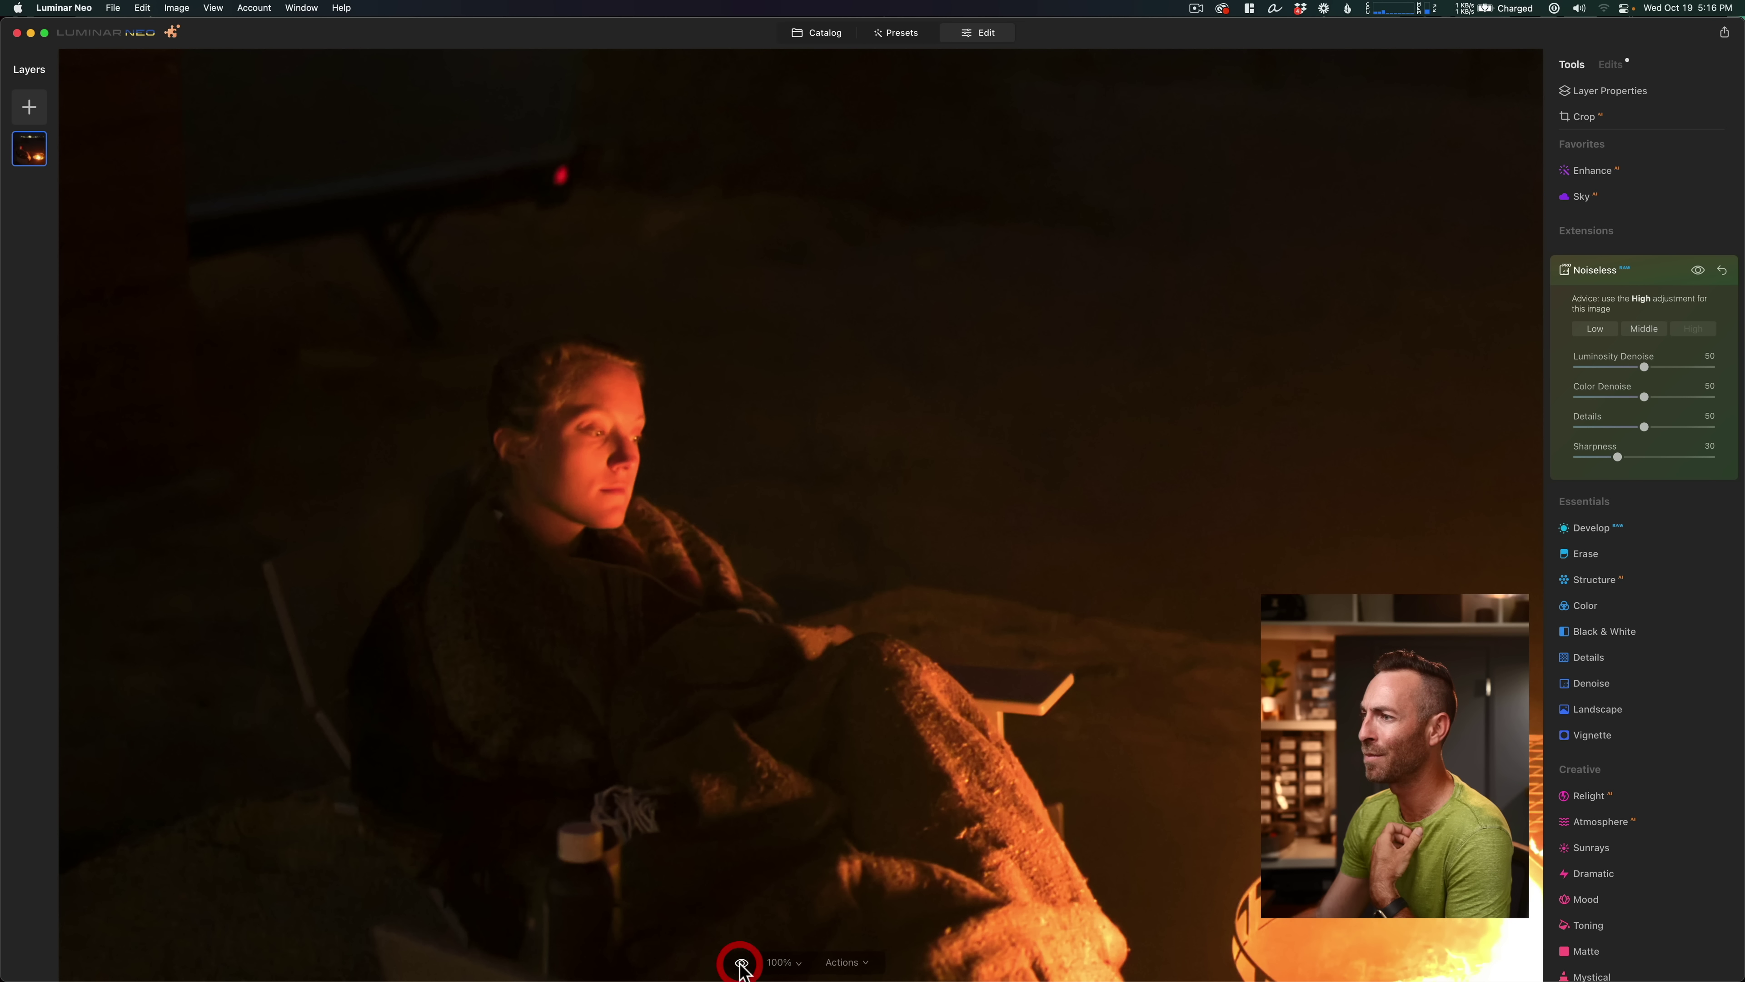
pyautogui.click(742, 963)
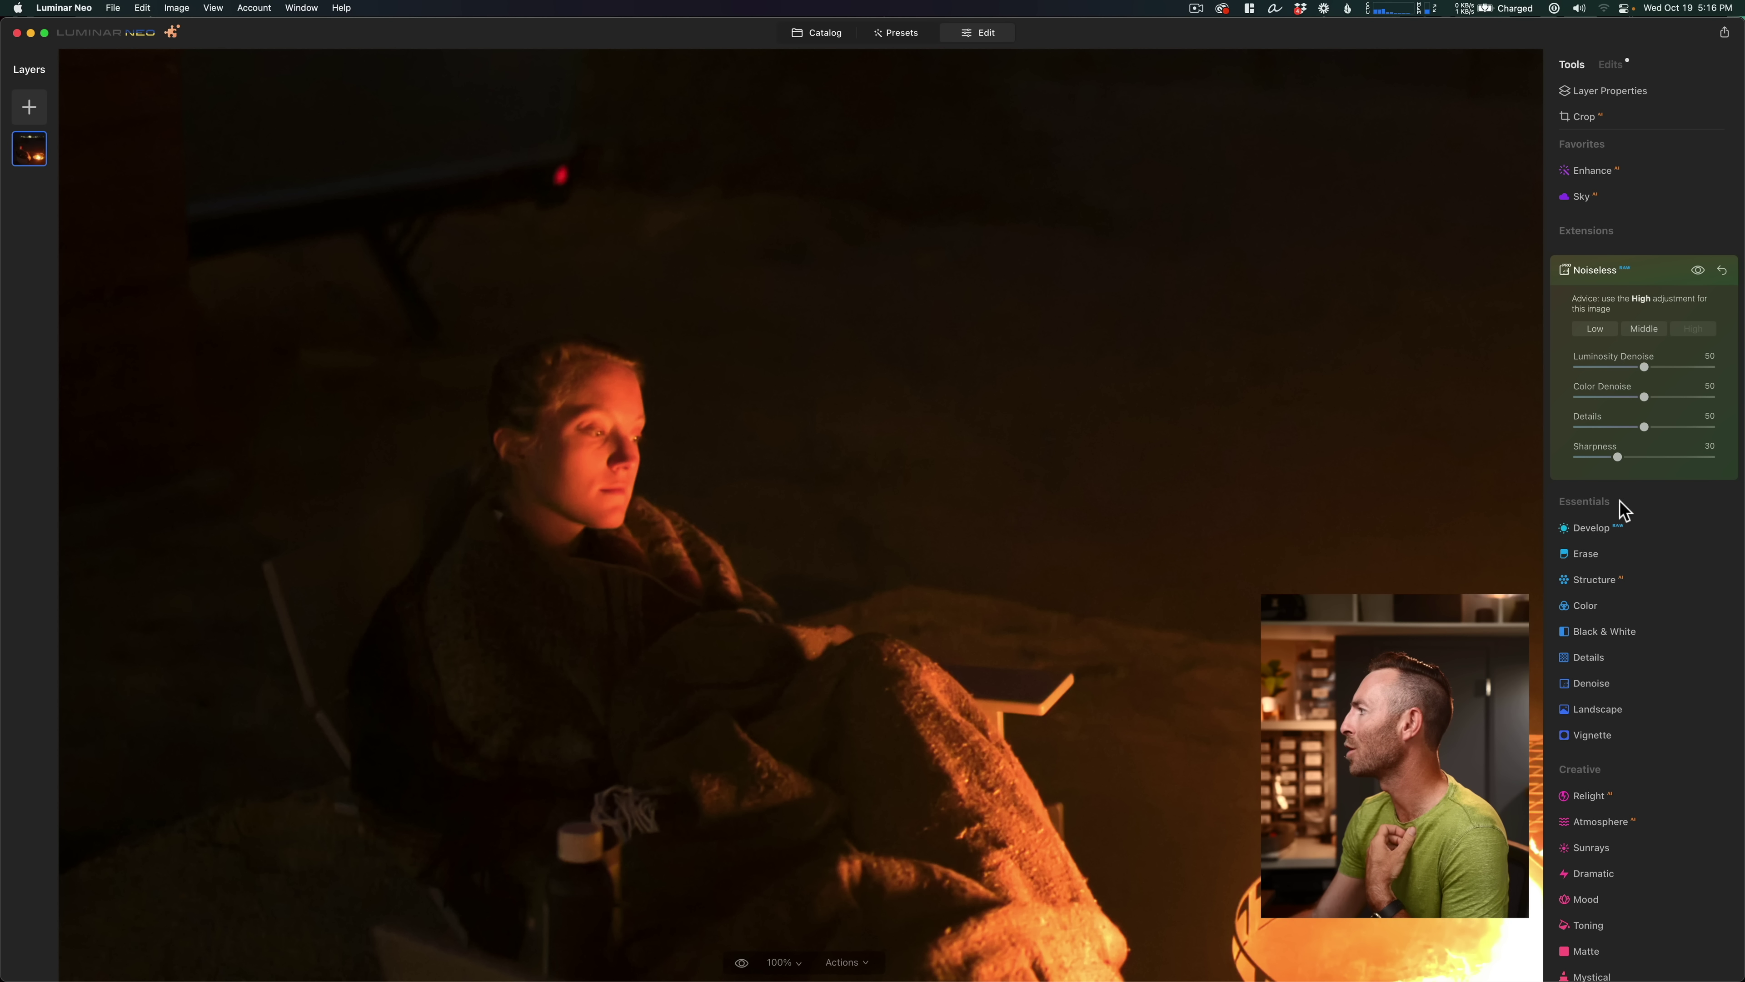
# Step: Set Sharpen to 87 in the Develop sharpness settings and compare the campfire photo before and after the edits
pyautogui.click(1592, 527)
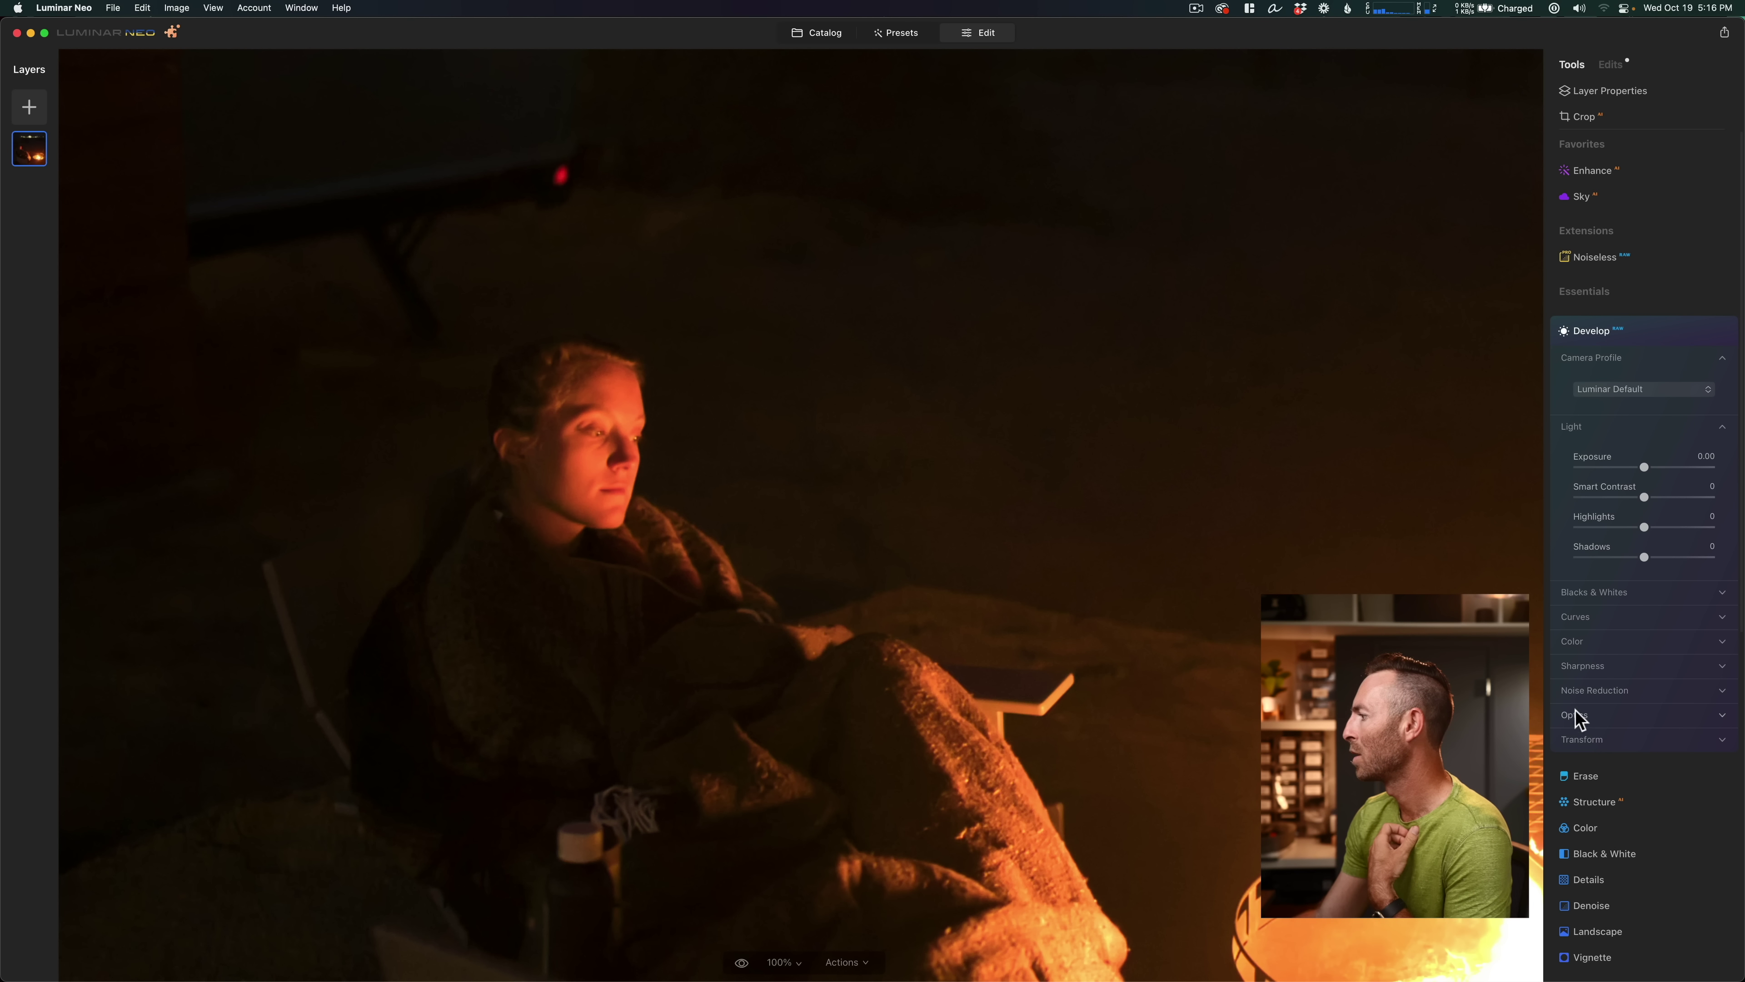
pyautogui.click(1580, 665)
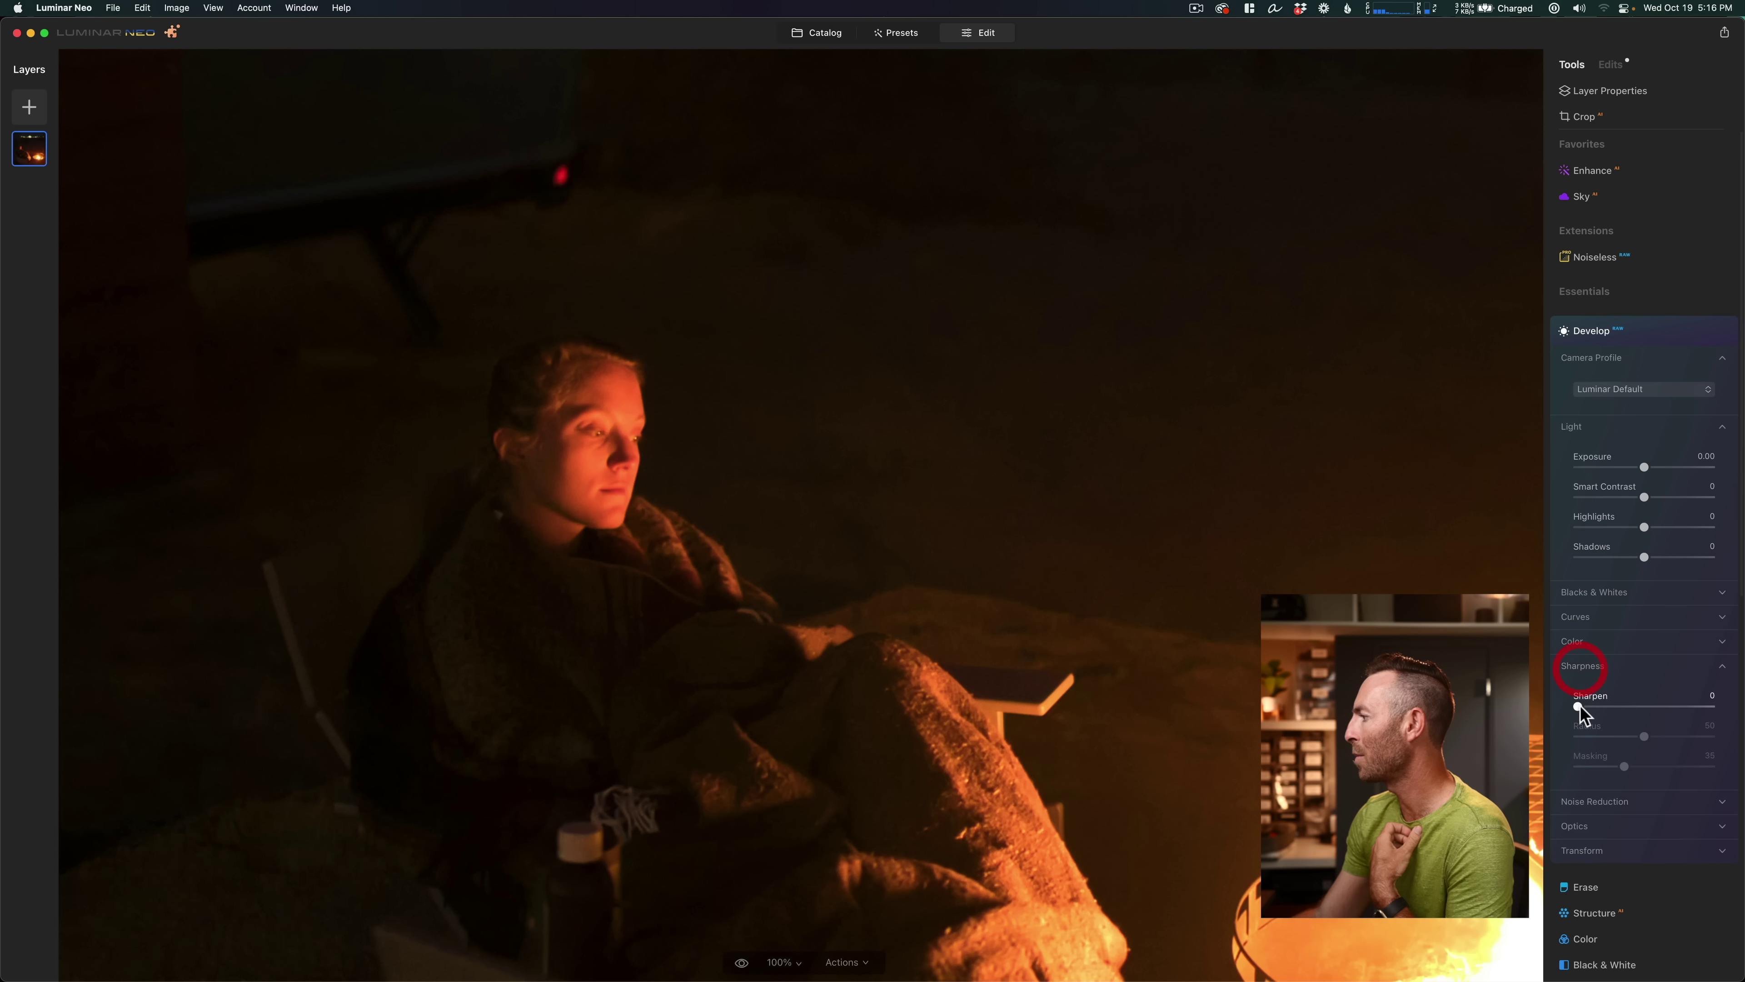
pyautogui.moveTo(1578, 707); pyautogui.dragTo(1679, 709)
pyautogui.moveTo(1682, 715); pyautogui.dragTo(1693, 708)
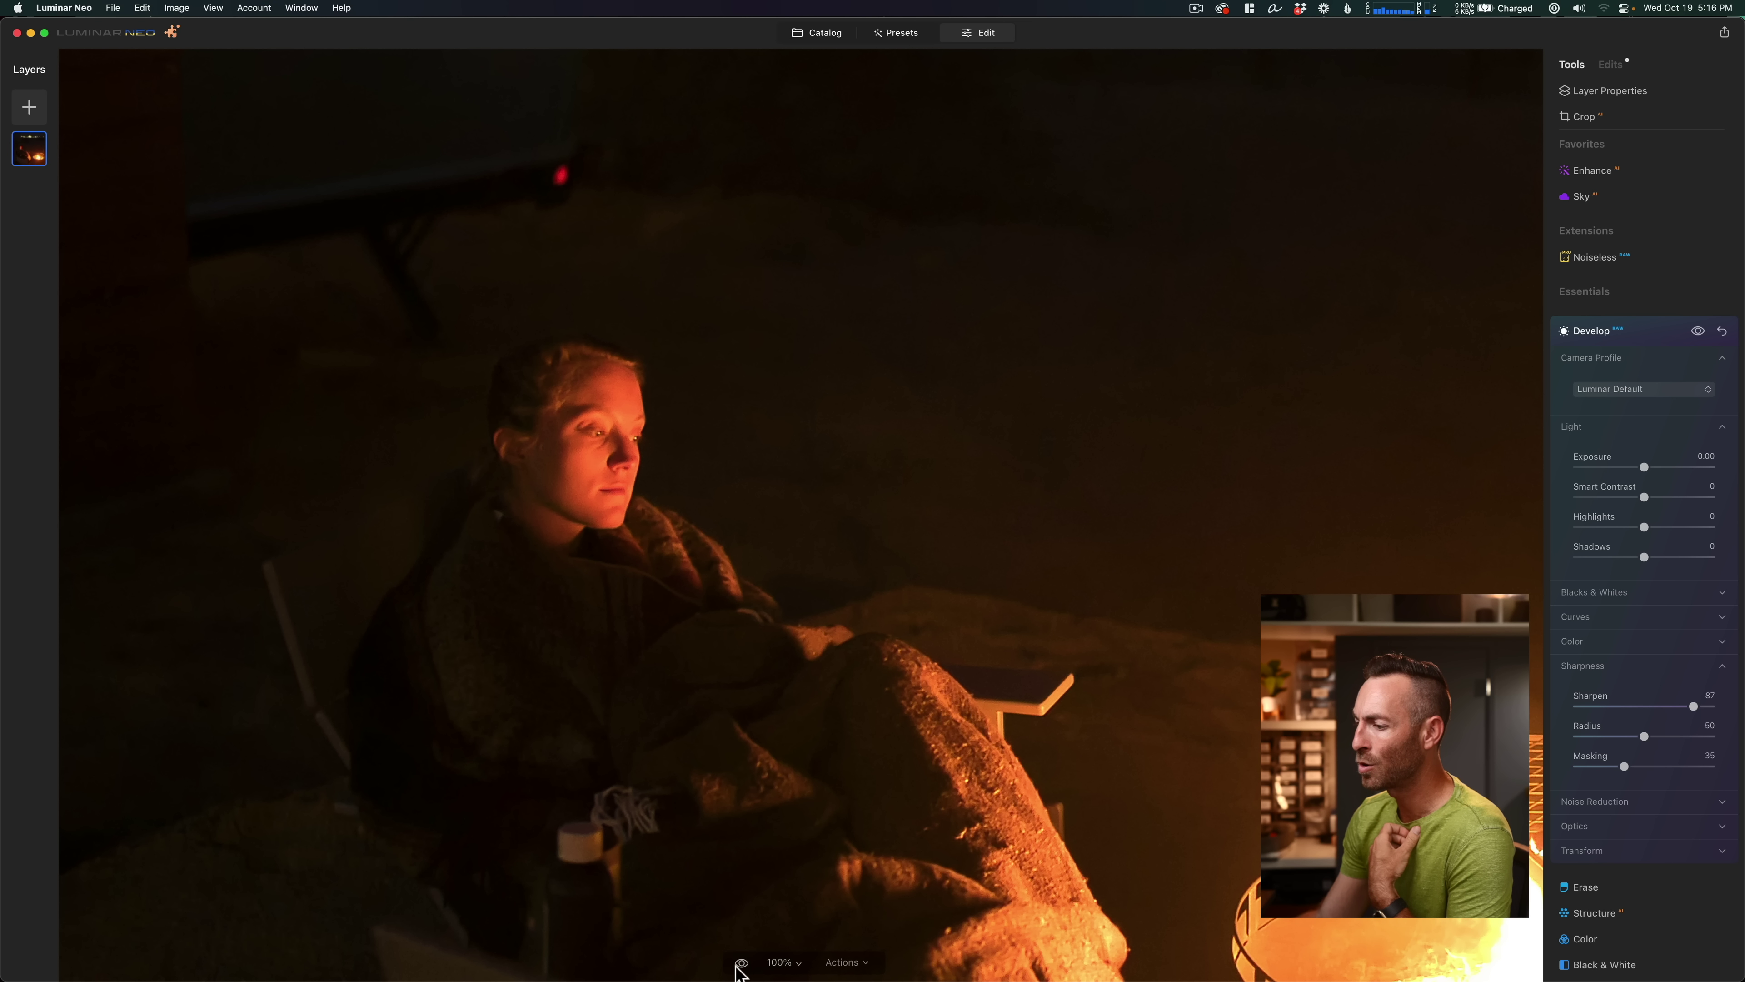
pyautogui.click(741, 963)
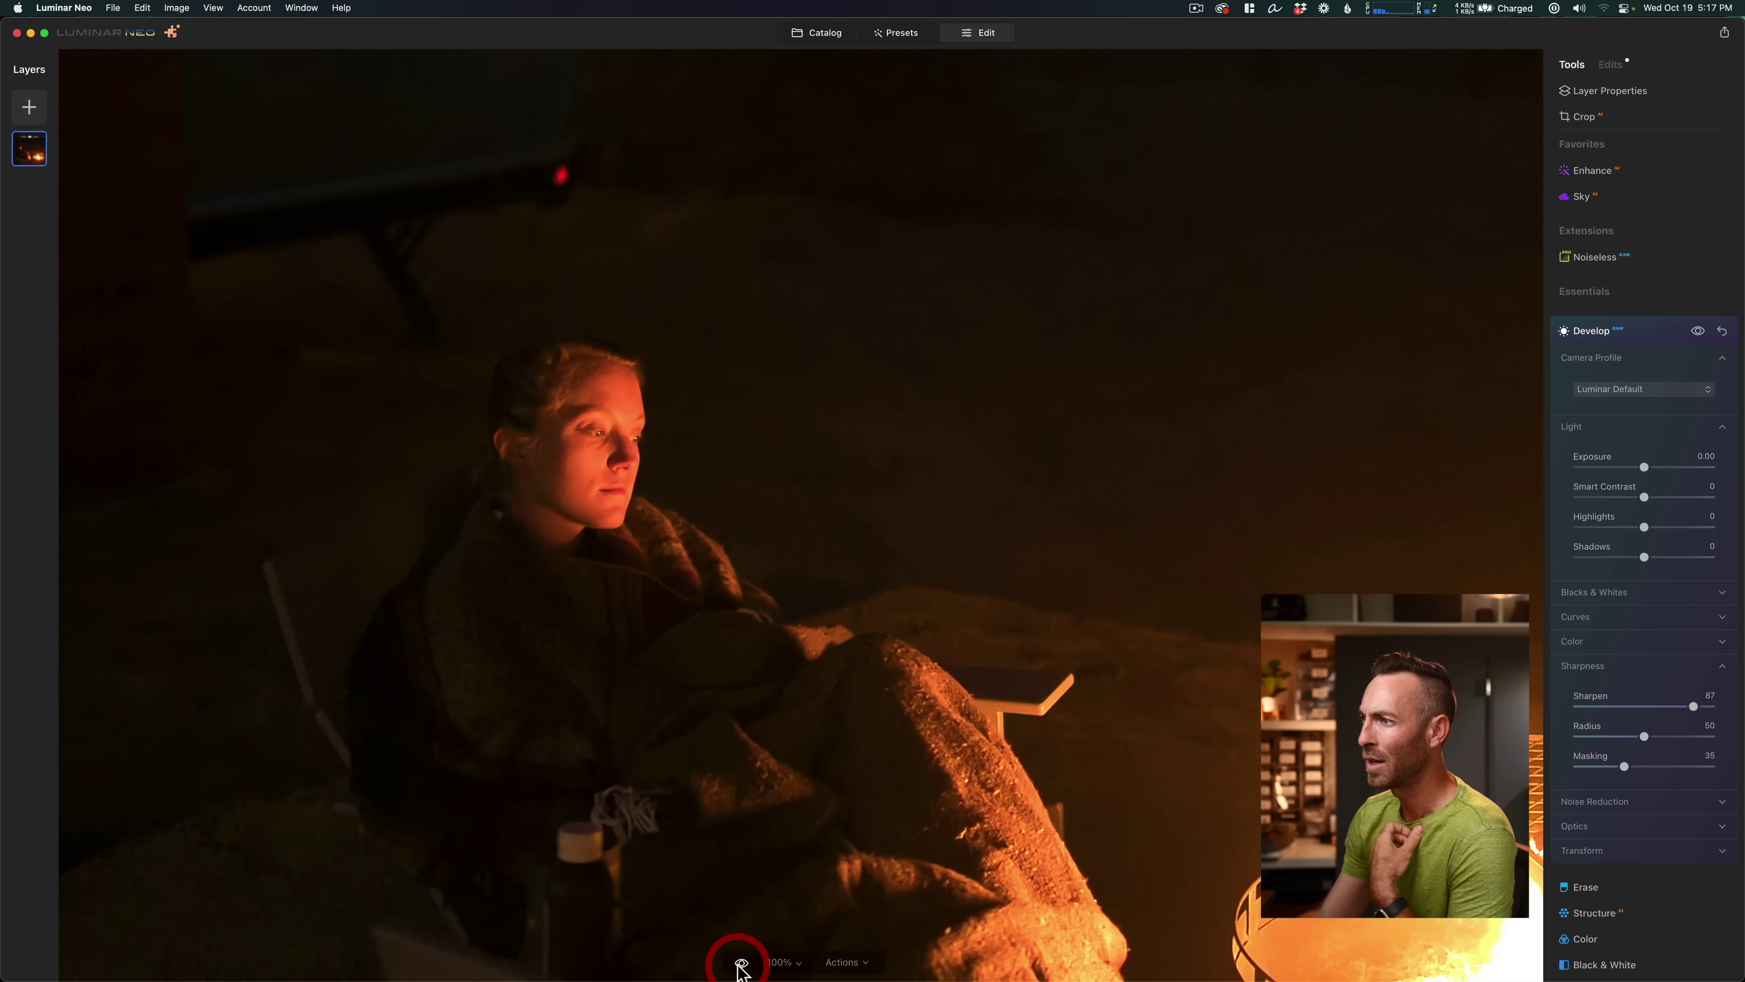
pyautogui.click(740, 963)
pyautogui.click(741, 963)
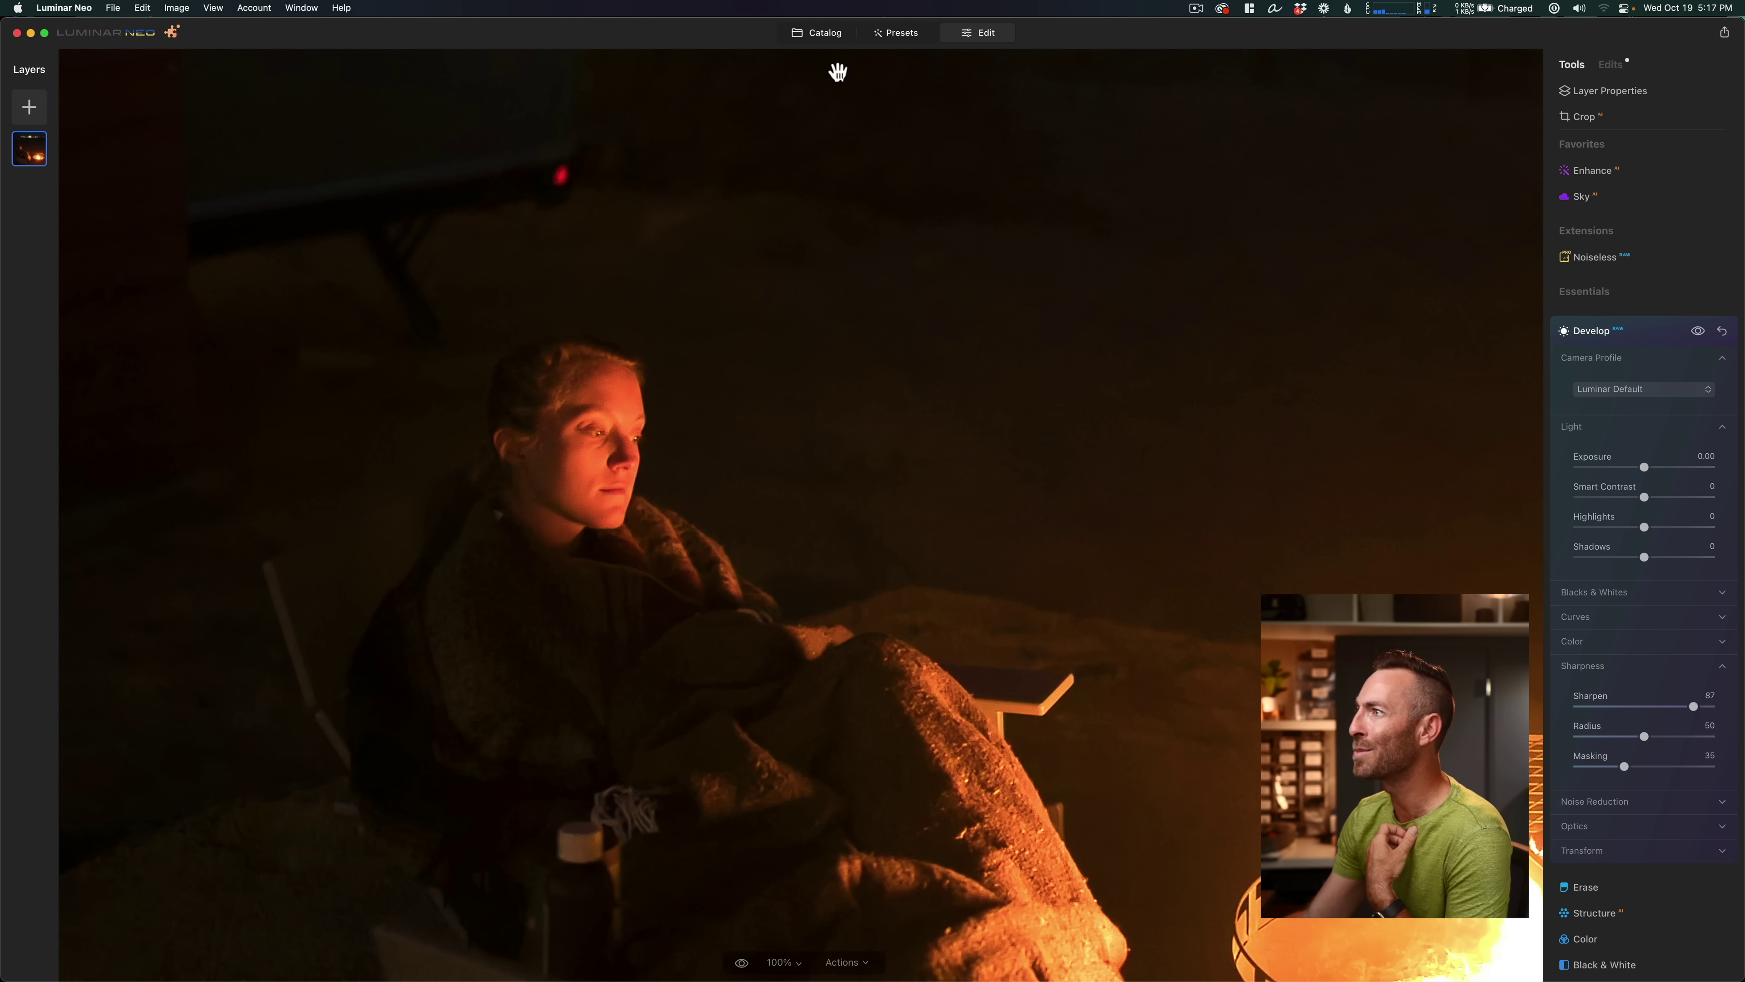
# Step: Compare the seated person's face in the campfire photo before and after the edits at 200% zoom
pyautogui.click(783, 961)
pyautogui.click(799, 896)
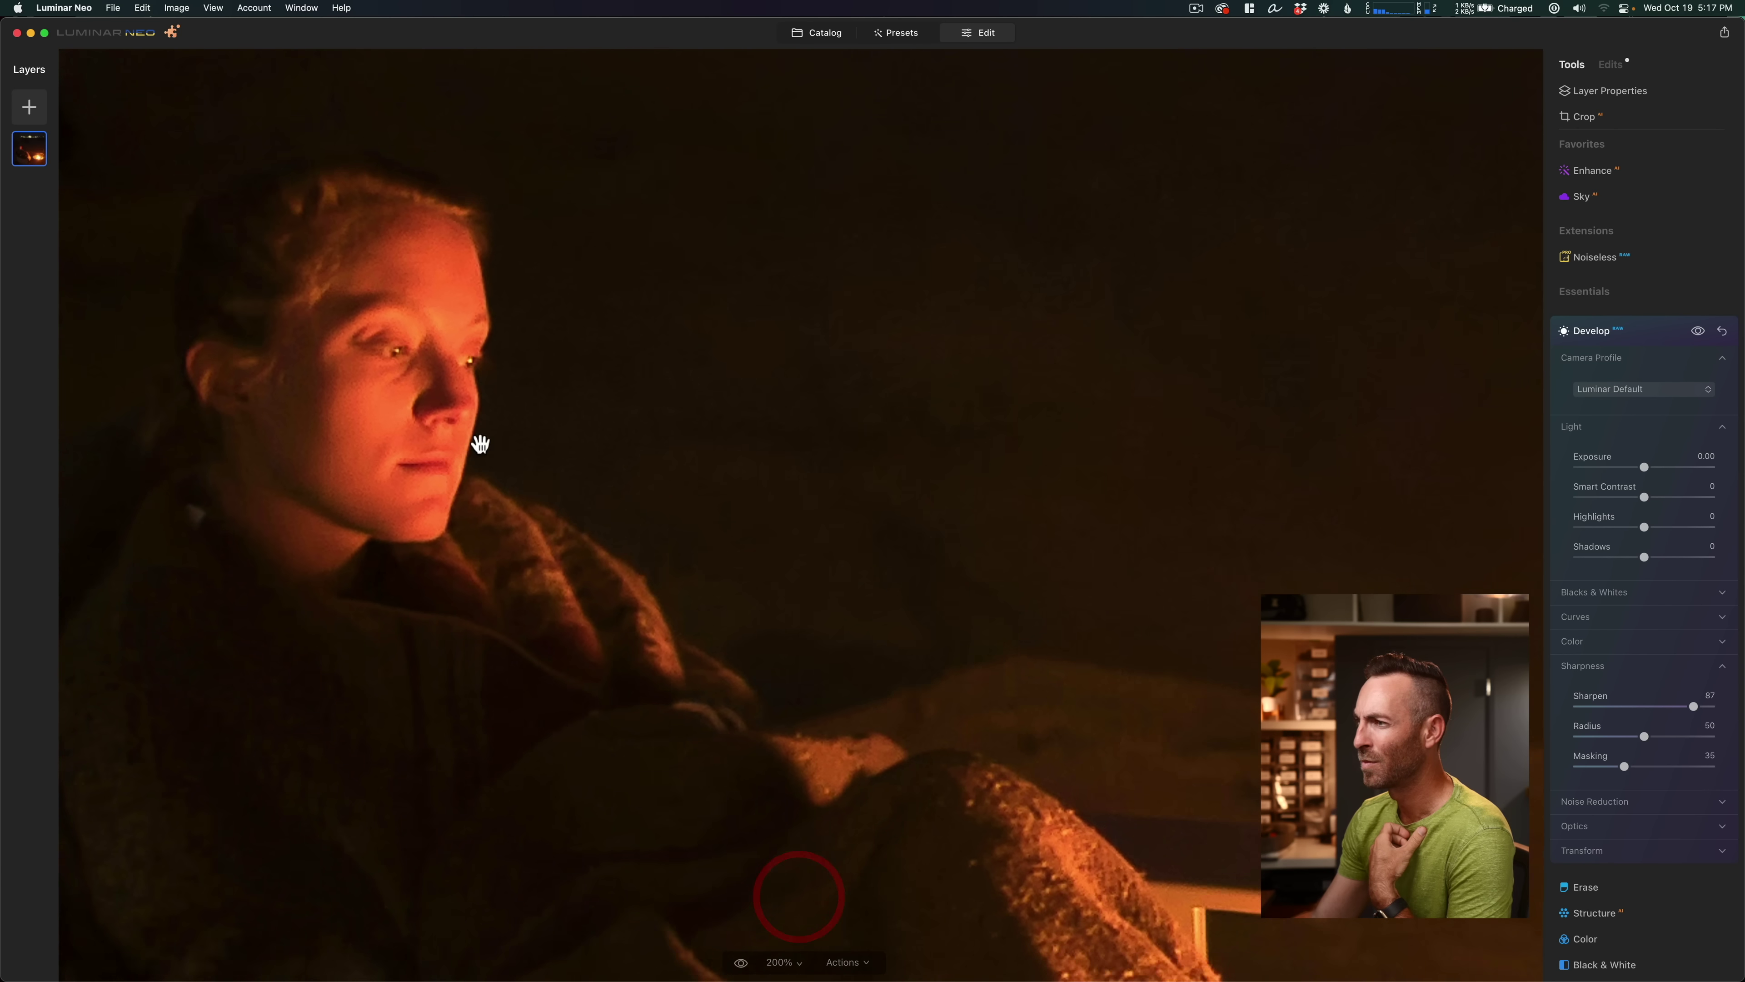
pyautogui.moveTo(479, 440); pyautogui.dragTo(759, 436)
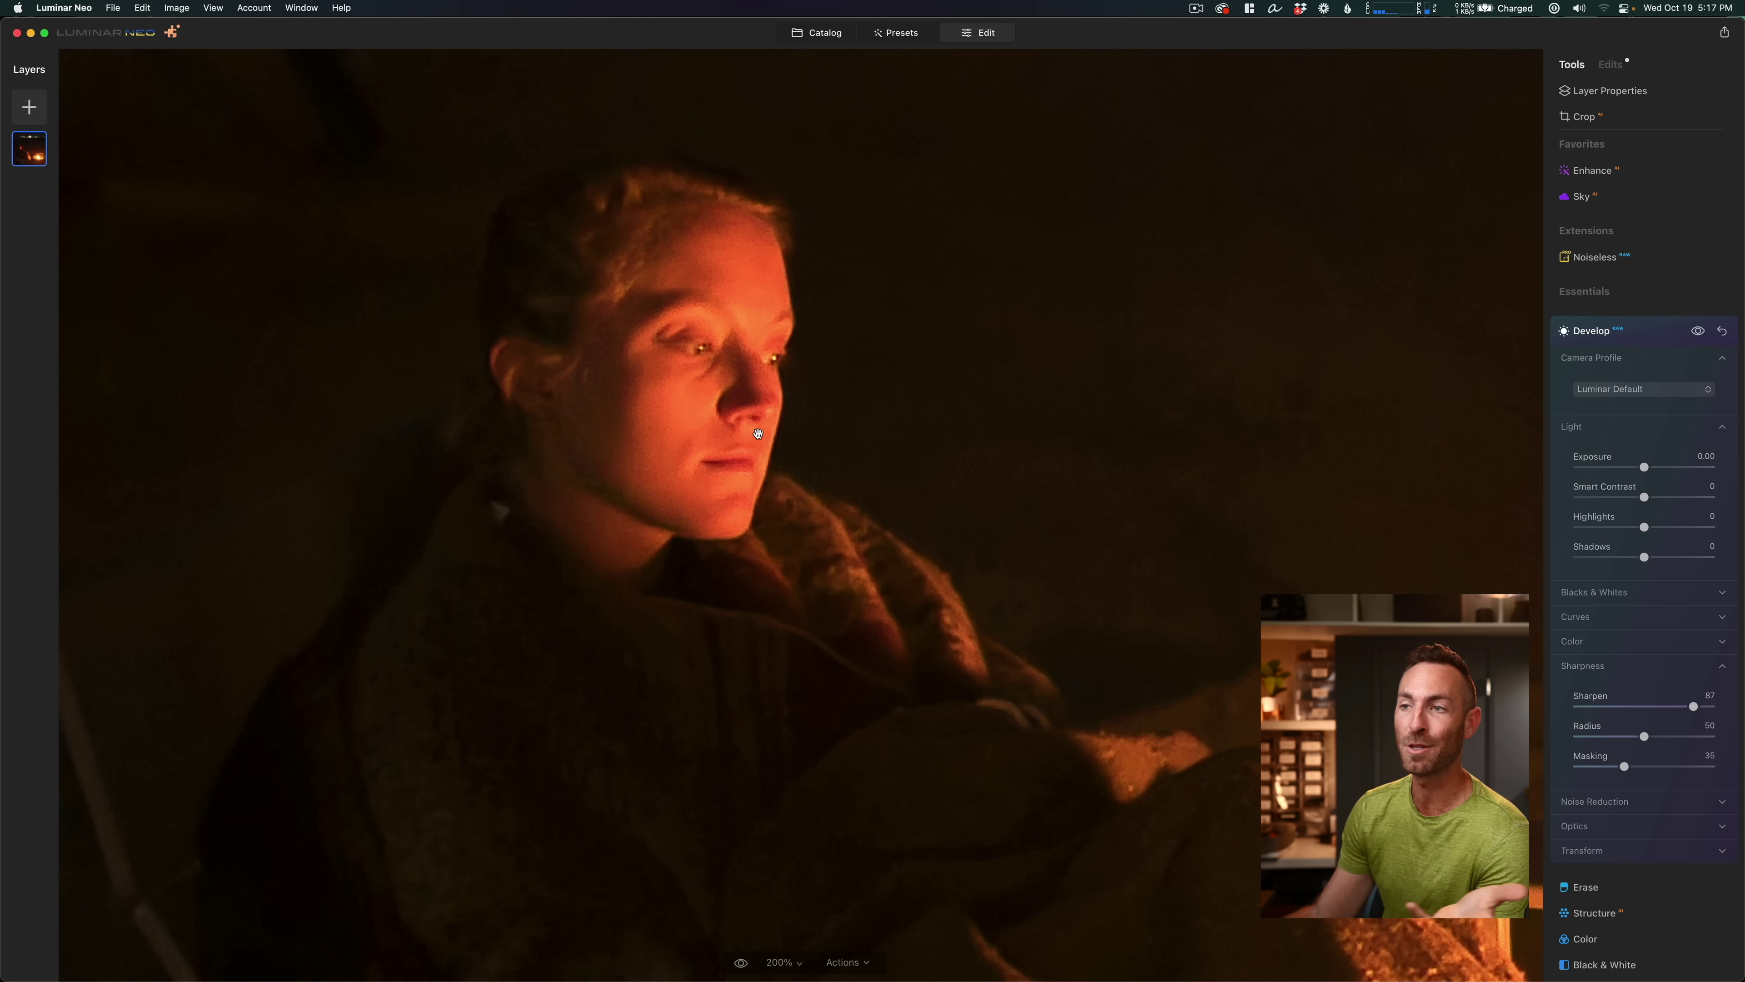
pyautogui.click(741, 962)
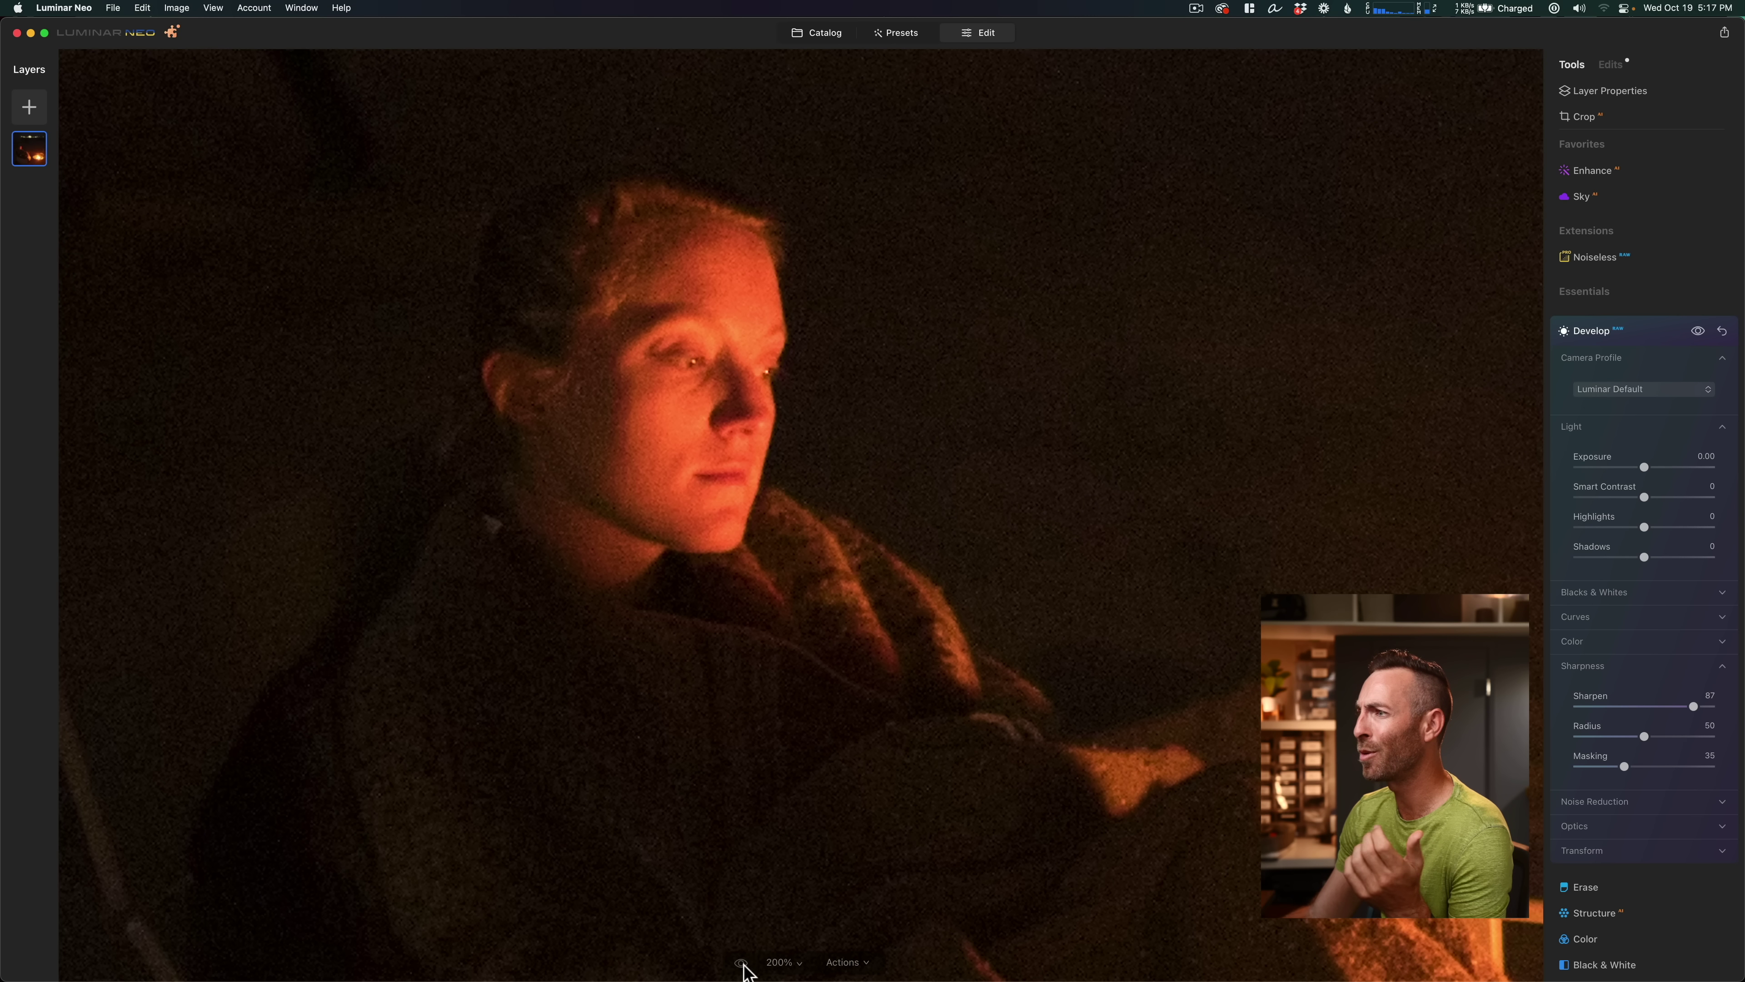
pyautogui.click(741, 962)
pyautogui.click(741, 961)
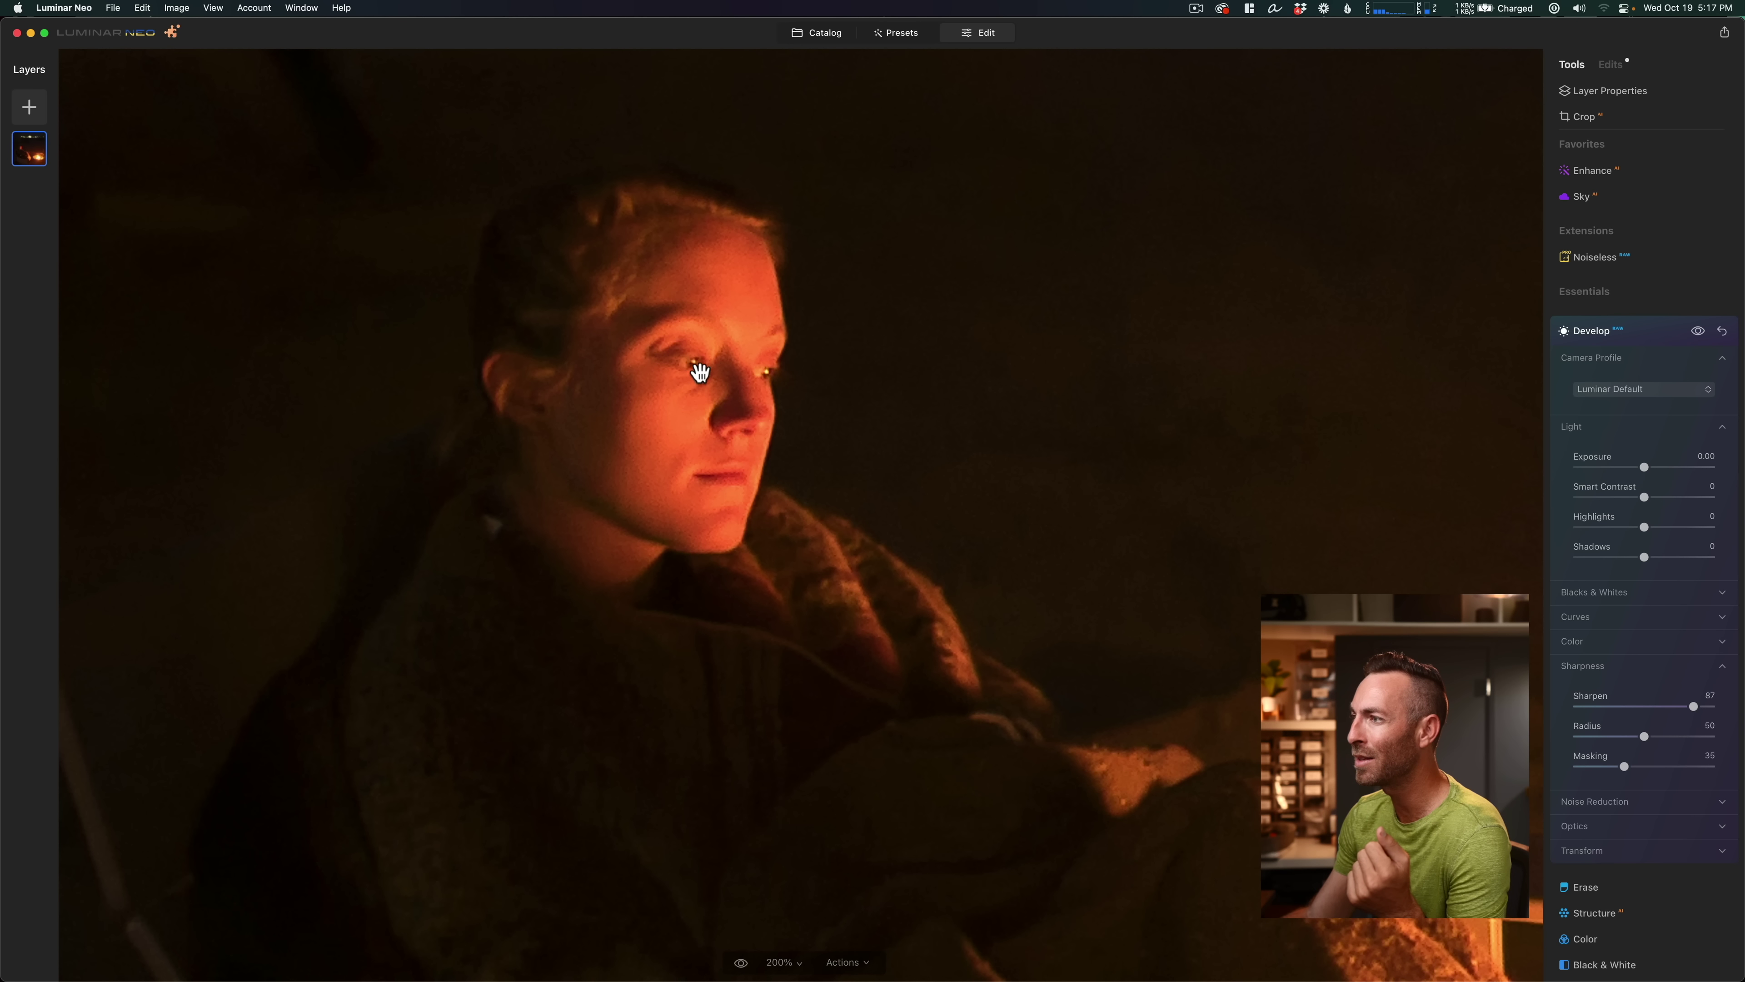
pyautogui.click(741, 962)
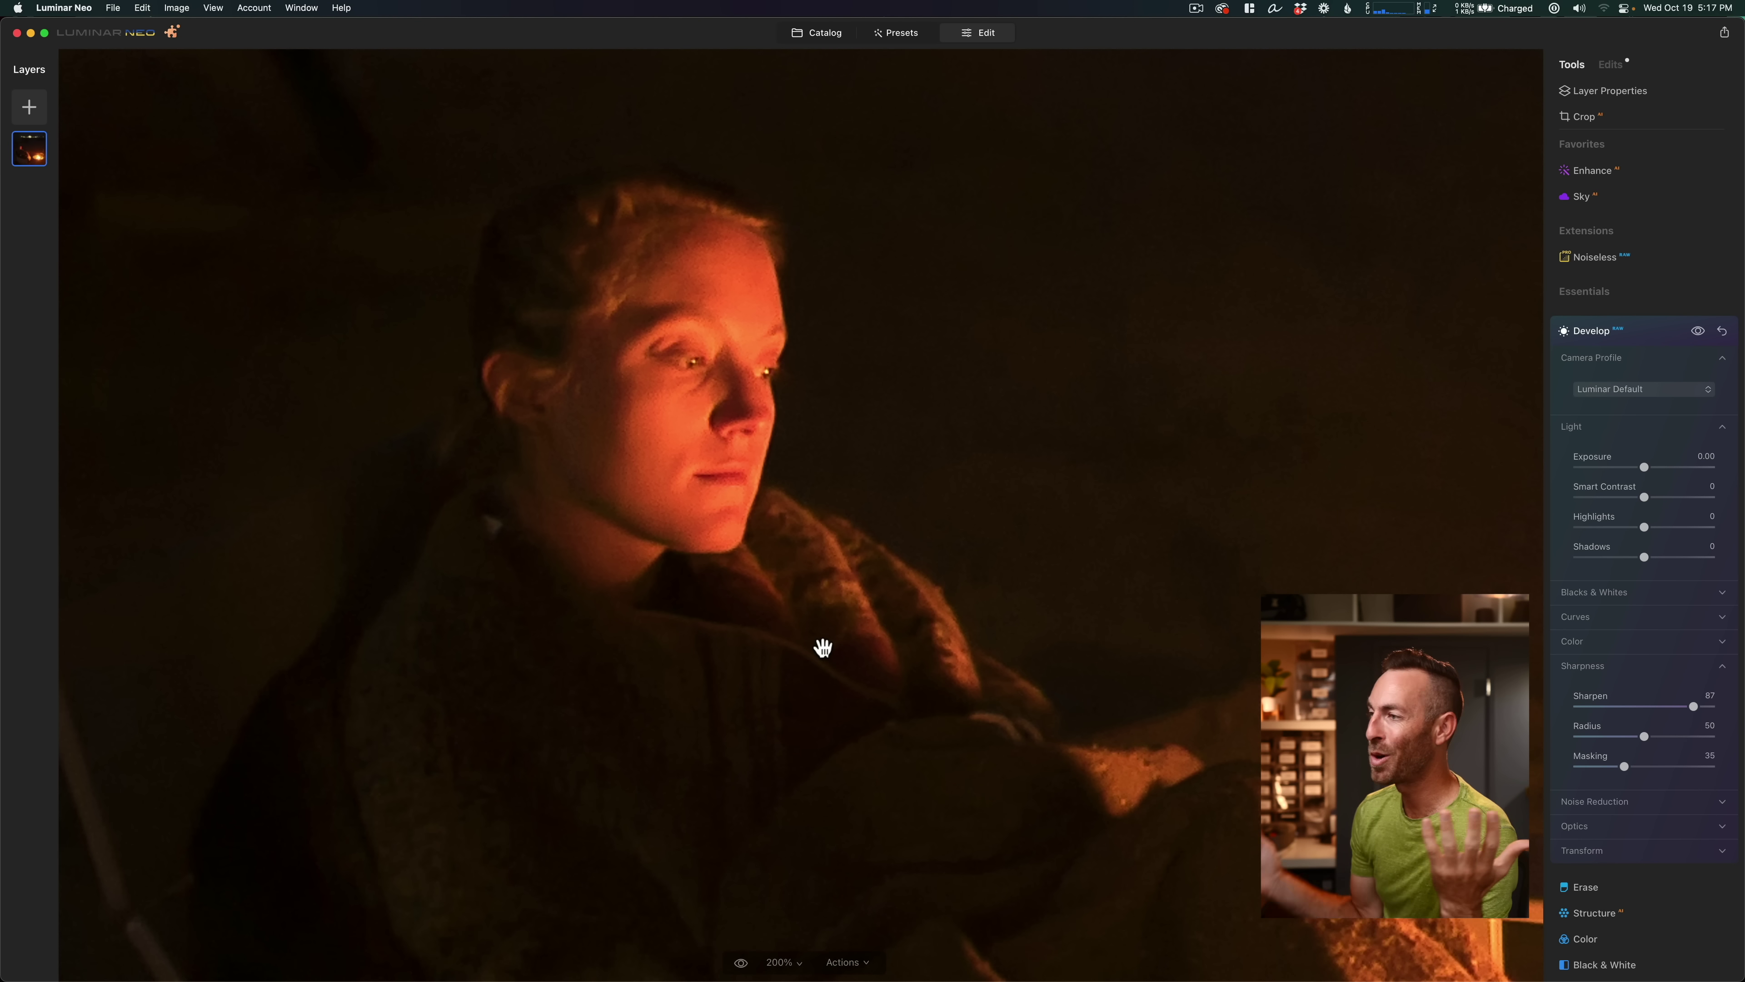
pyautogui.press('super+minus')
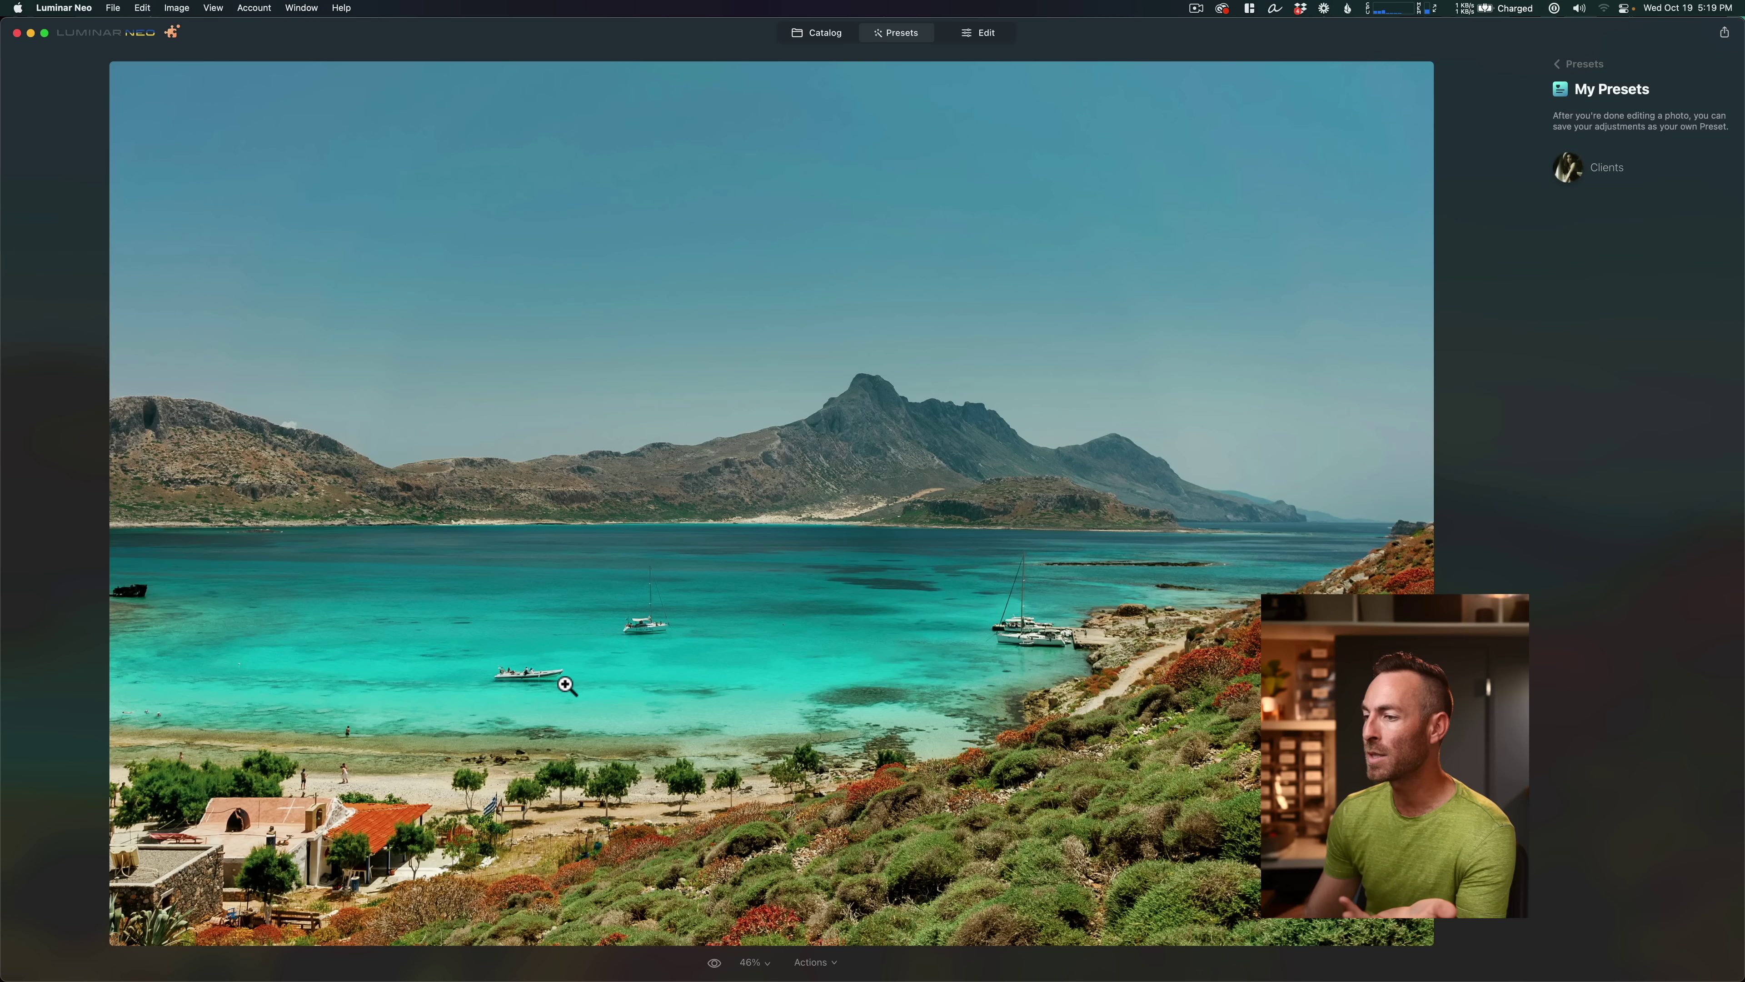
# Step: Examine the boats and water in the coastal landscape photo at 100% zoom
pyautogui.click(567, 686)
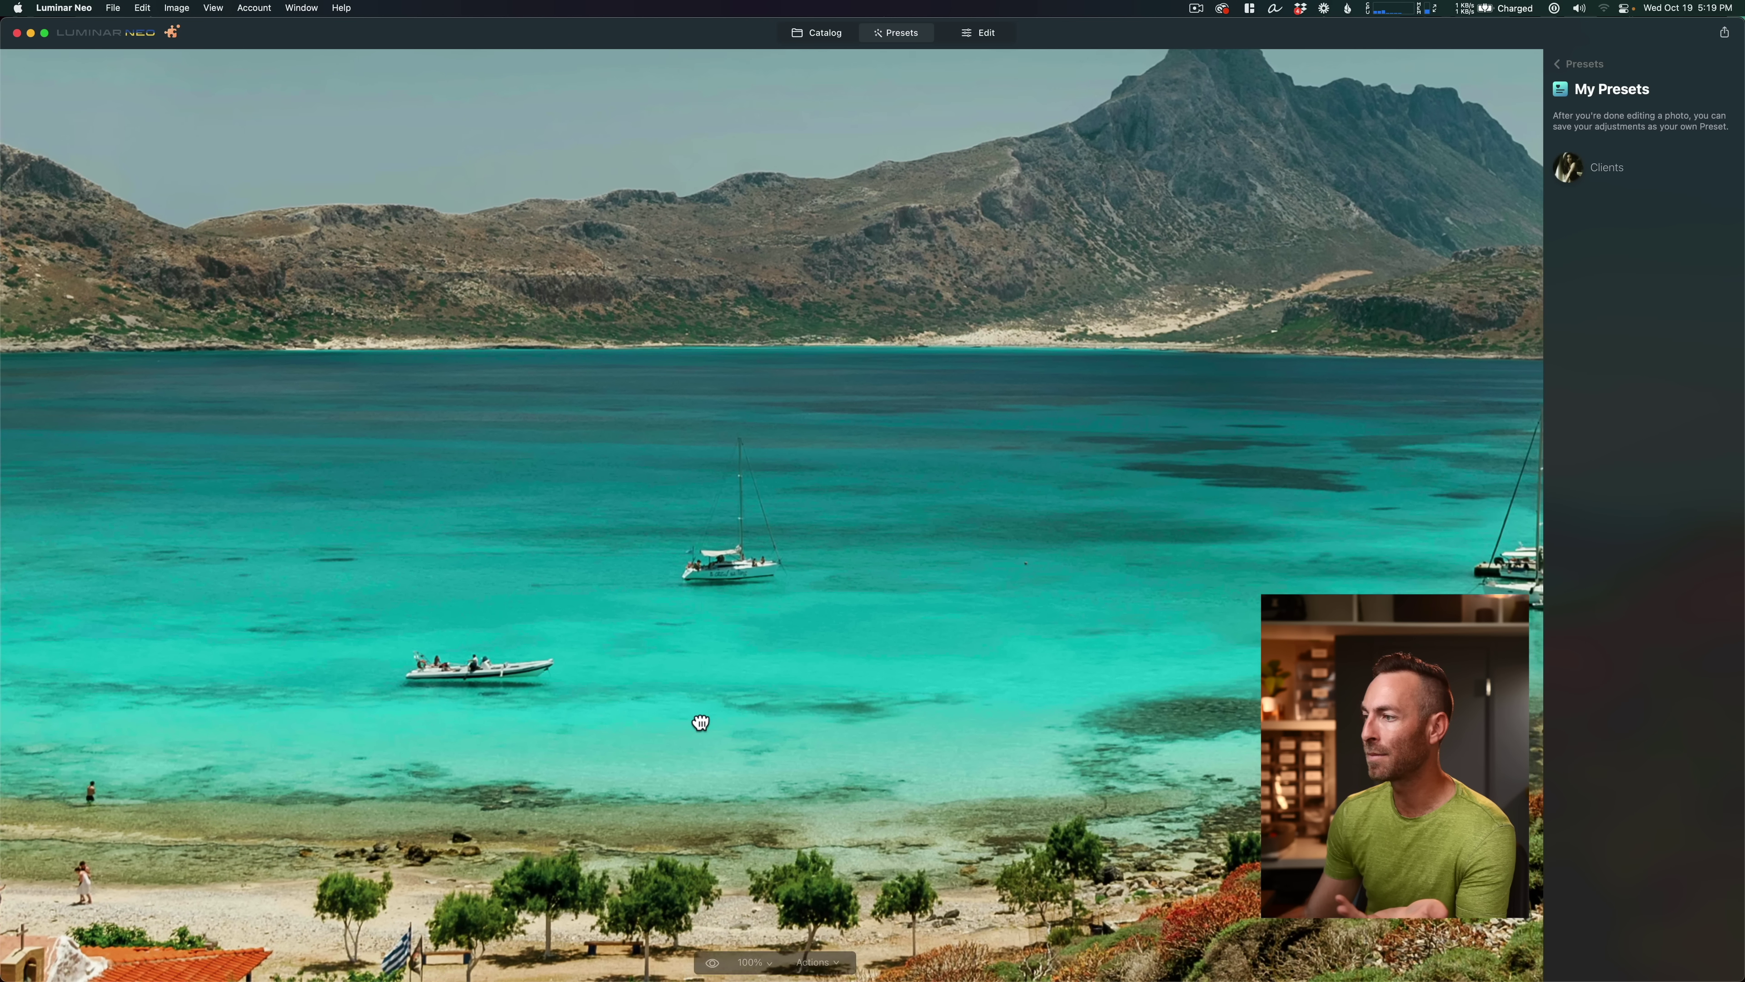
pyautogui.moveTo(697, 729); pyautogui.dragTo(547, 720)
pyautogui.click(952, 585)
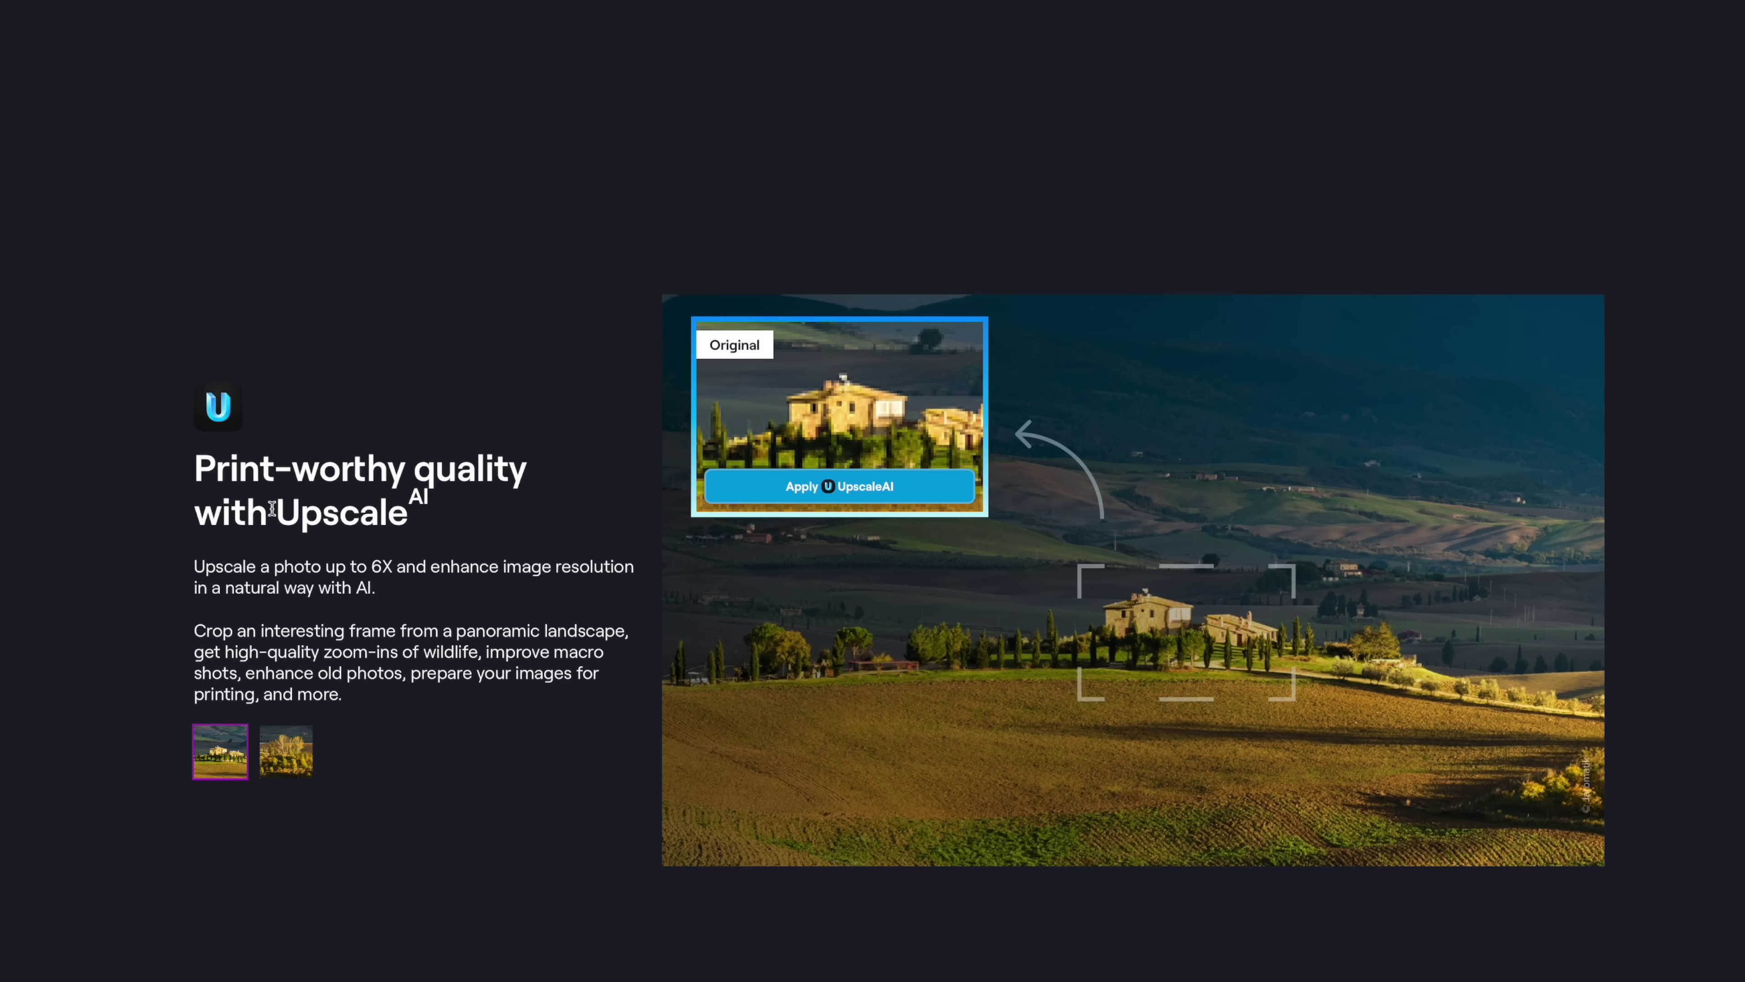
# Step: Switch to the Upscale AI web page and preview the UpscaleAI effect on the farmhouse and autumn tree samples
pyautogui.moveTo(270, 513); pyautogui.dragTo(446, 515)
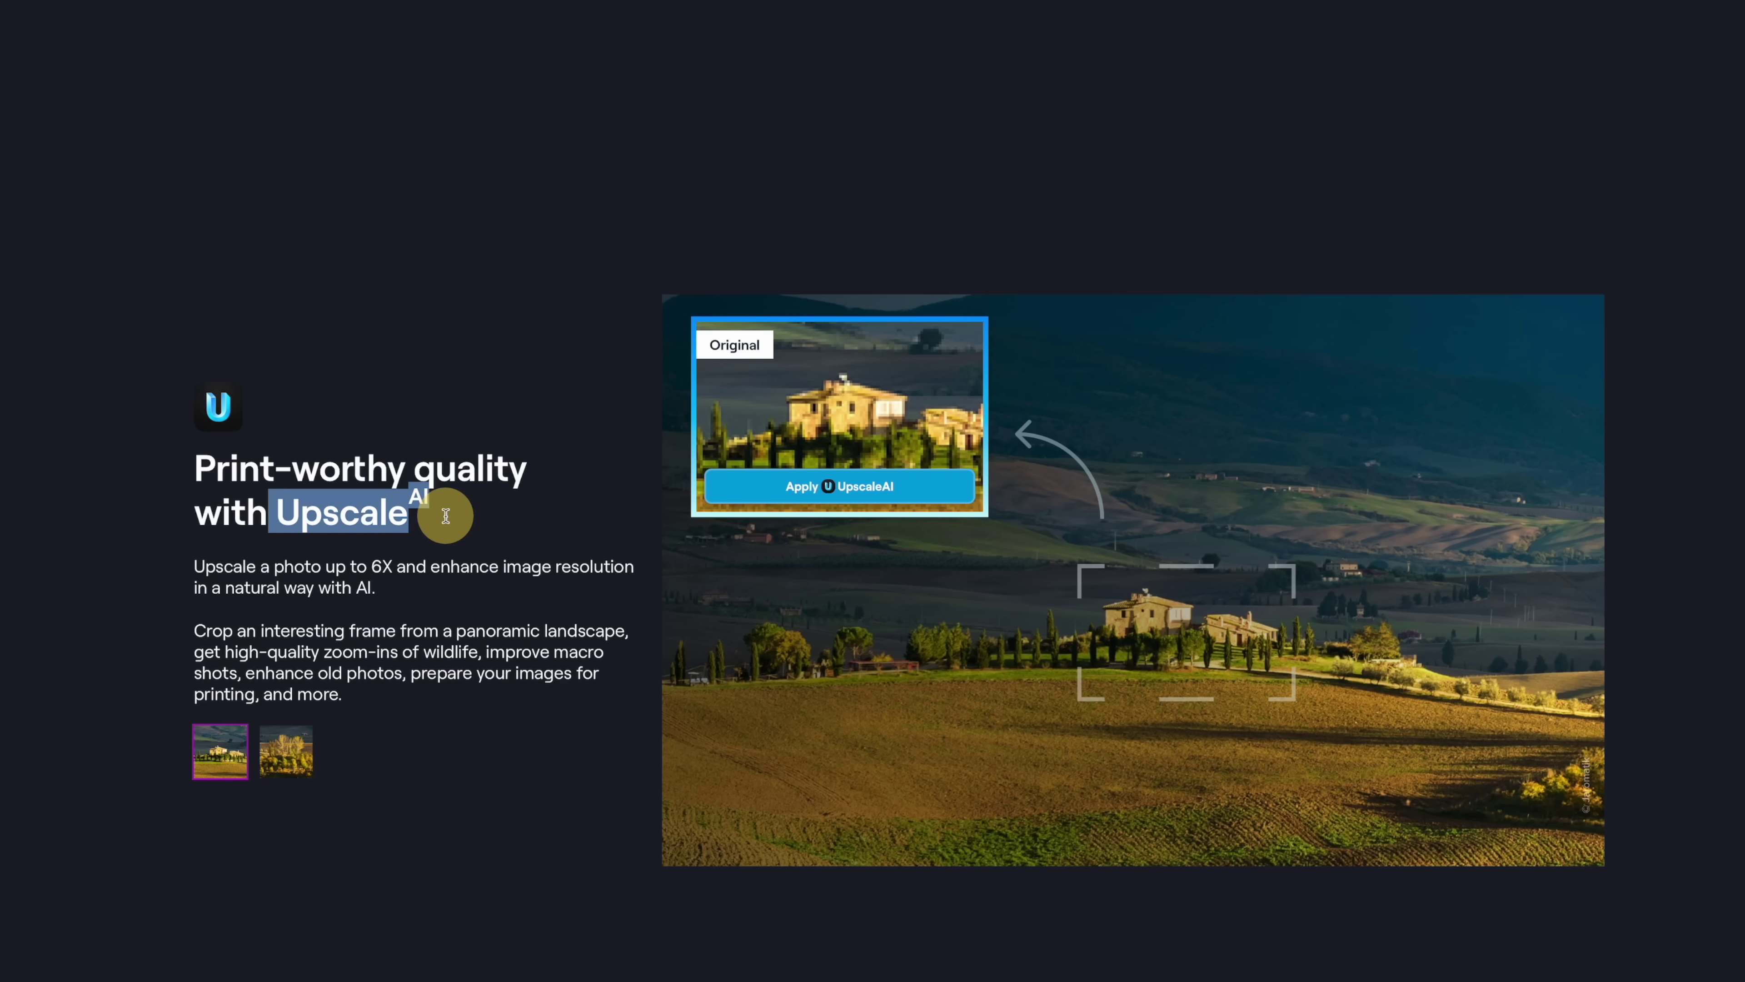
pyautogui.click(554, 517)
pyautogui.click(881, 493)
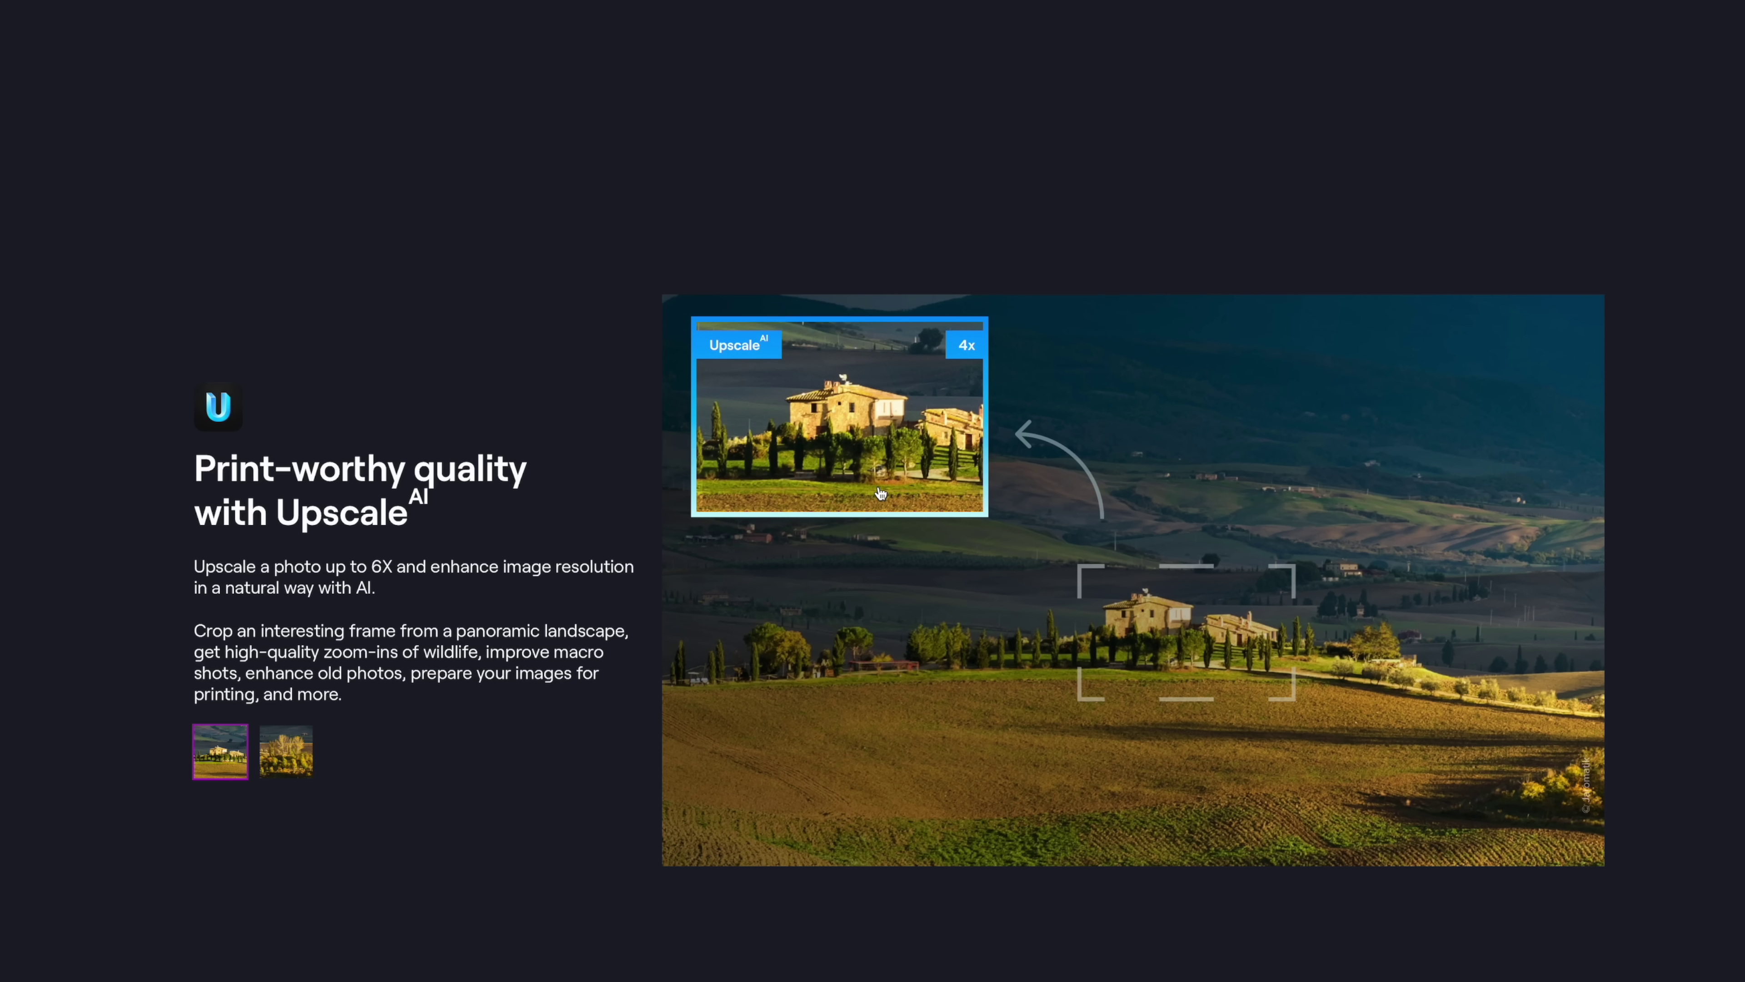
pyautogui.click(286, 751)
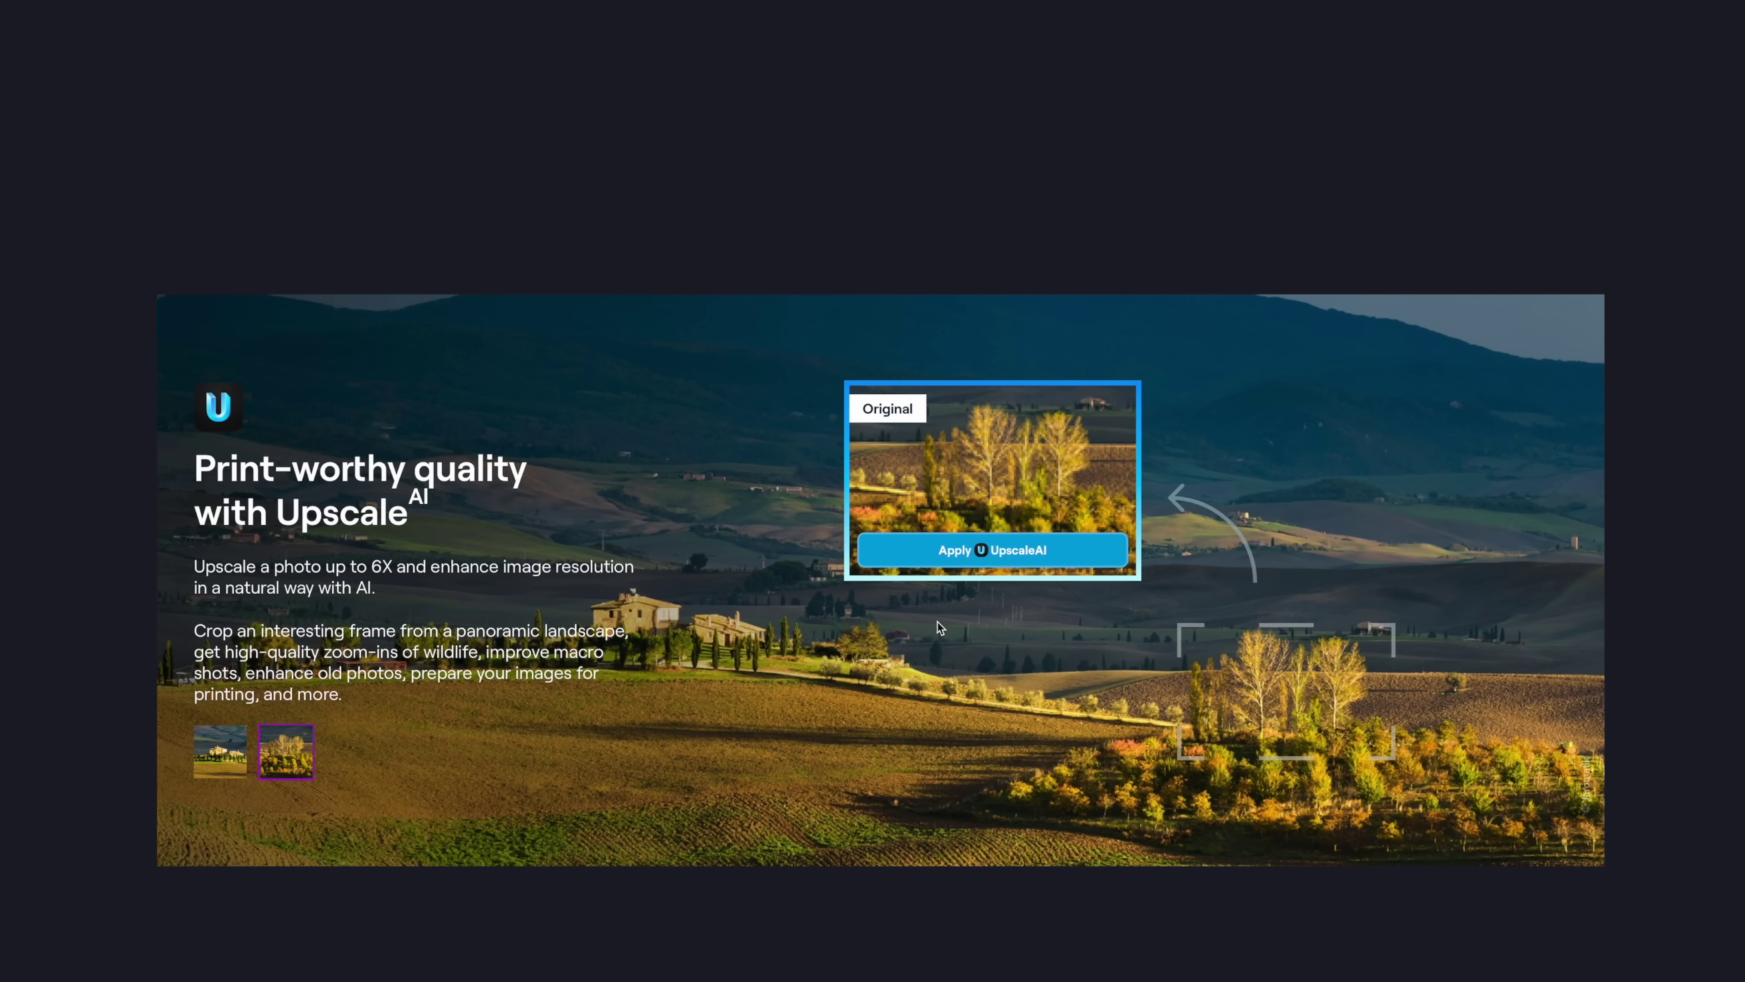
pyautogui.click(1060, 550)
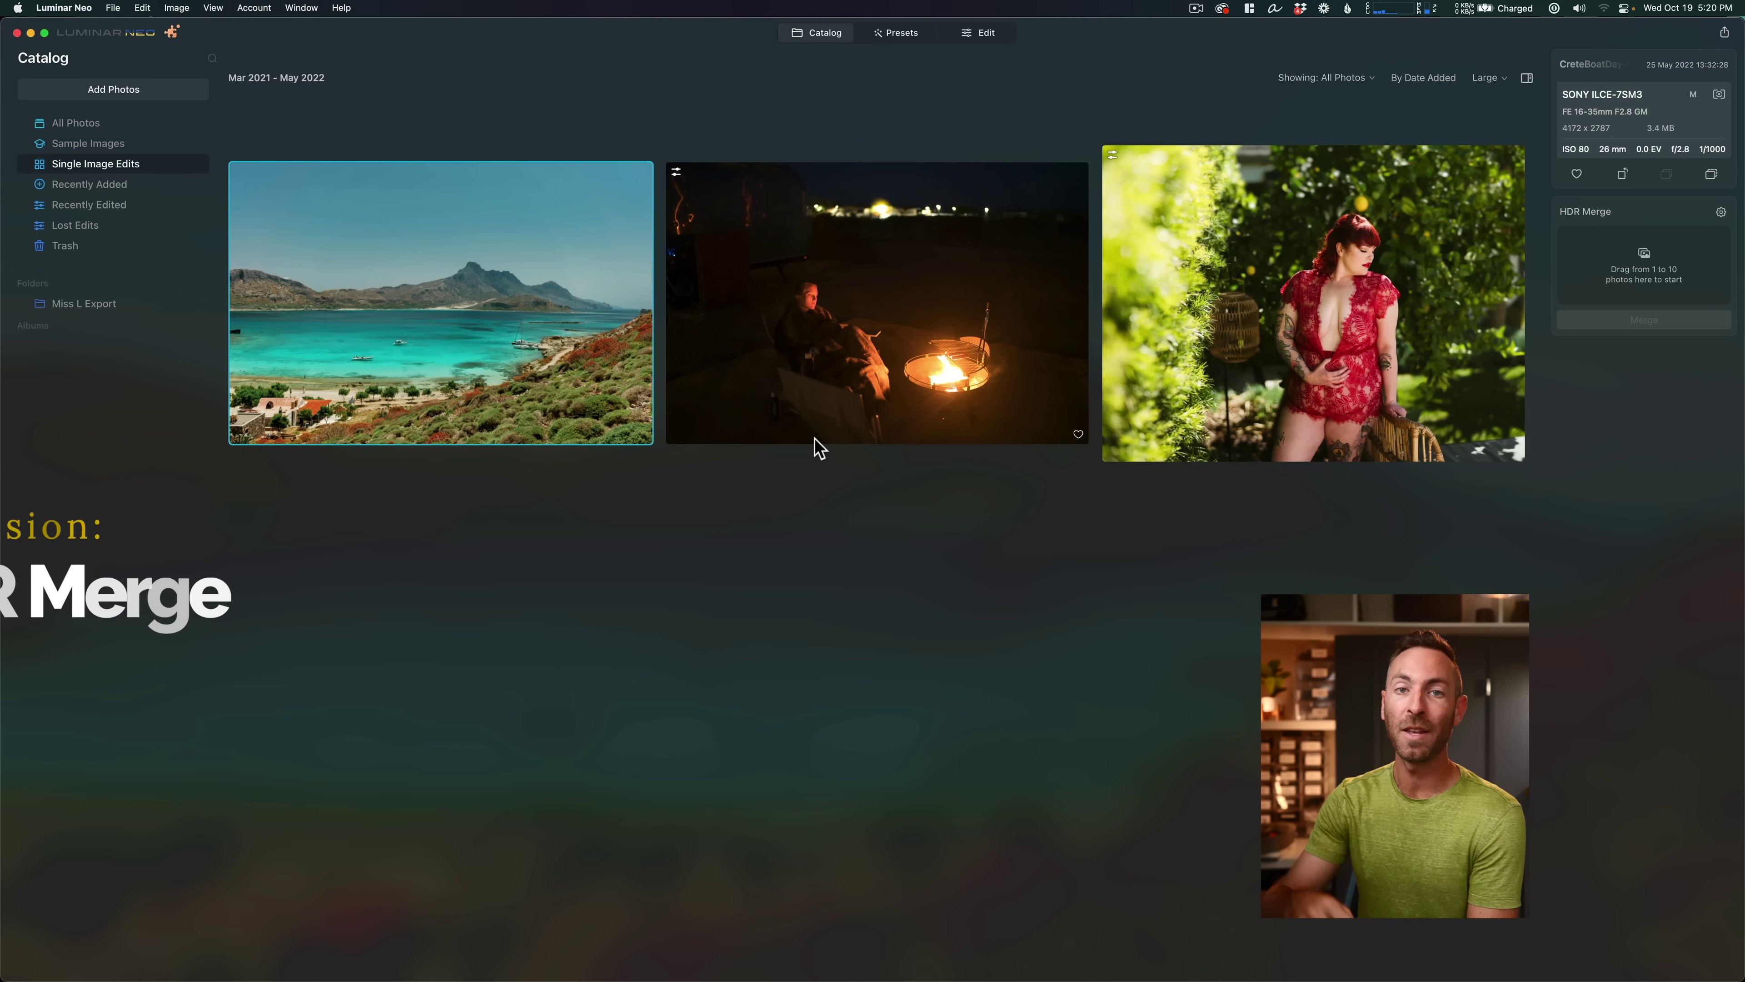
pyautogui.click(1660, 215)
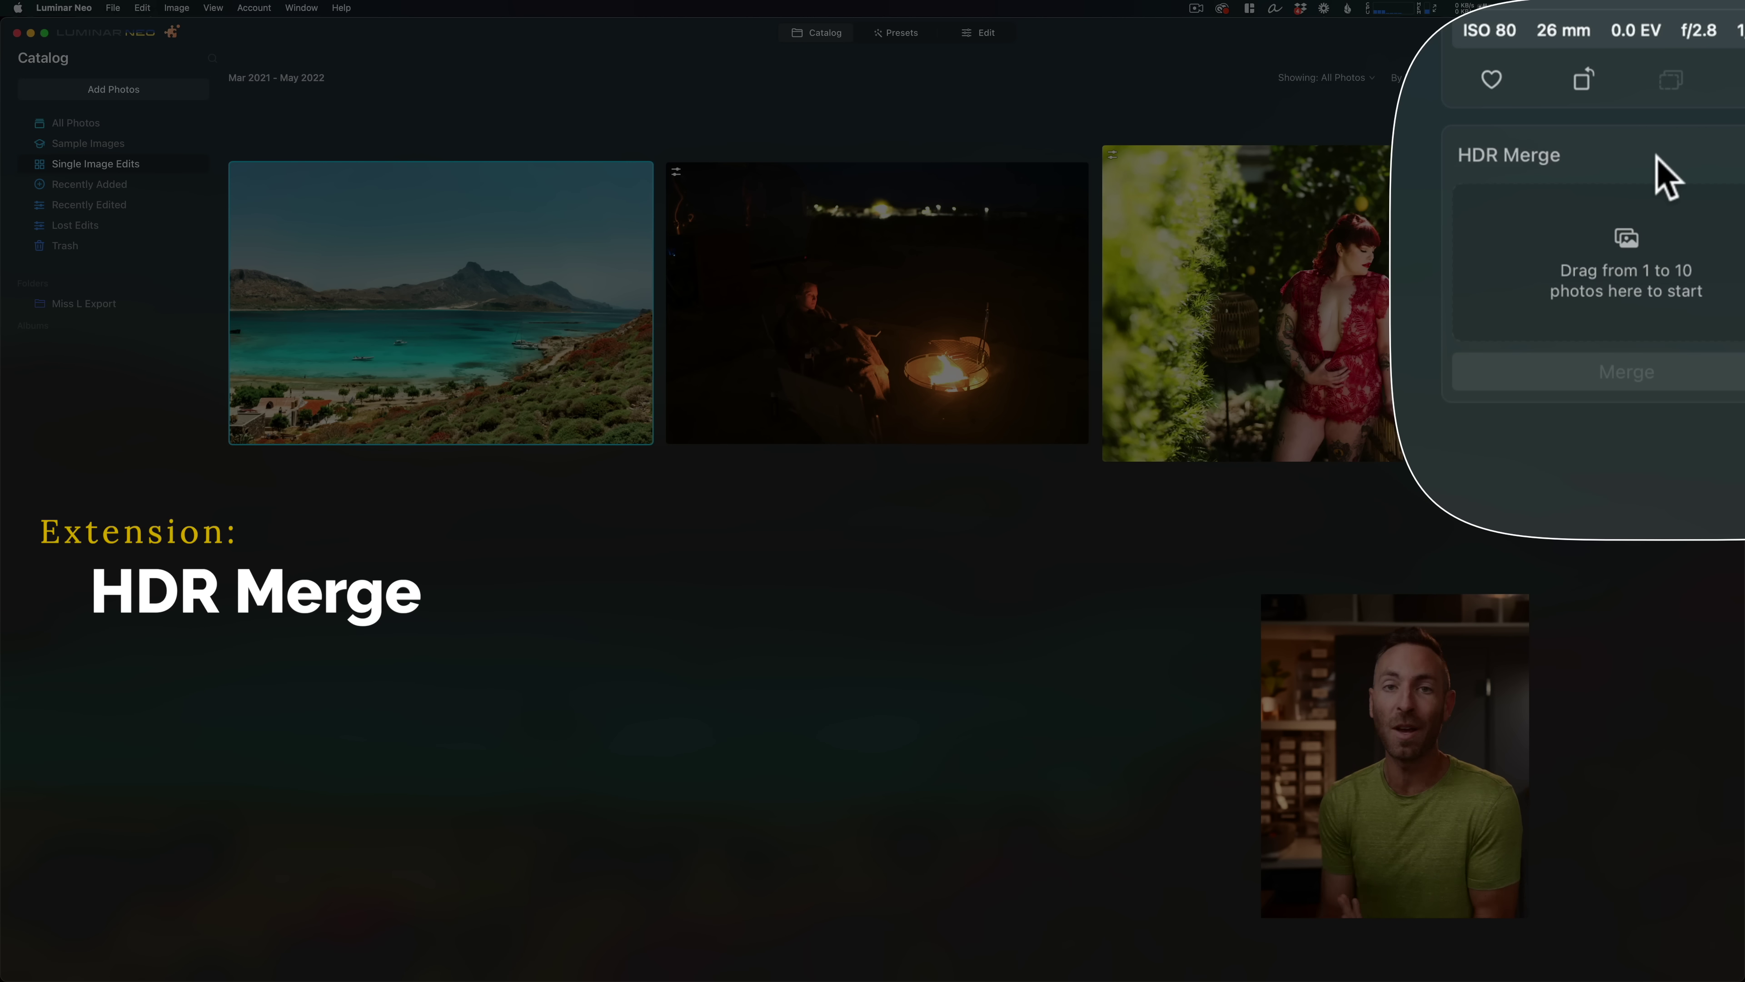